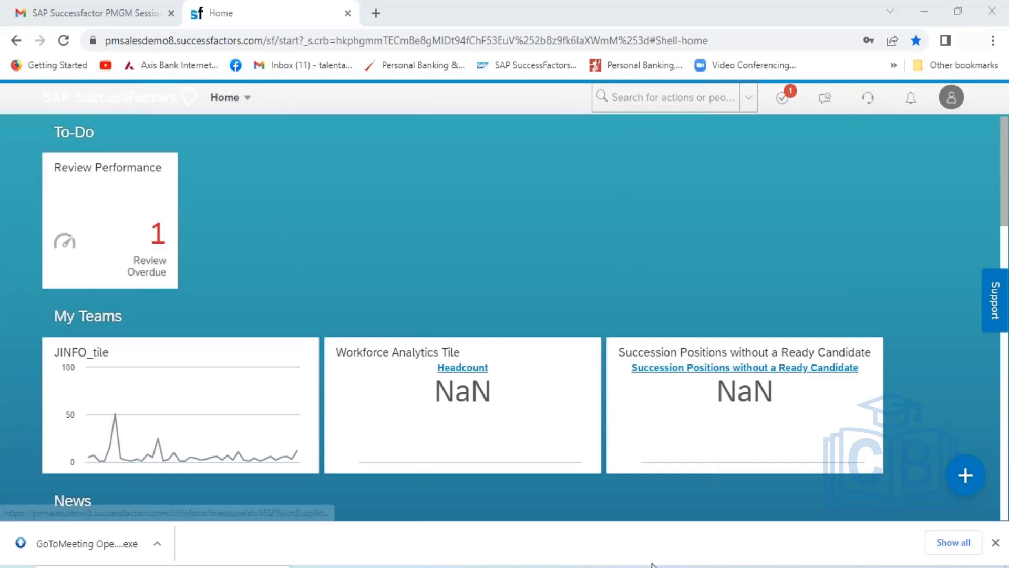
- Open Manage Templates from the Performance Management tools in the Admin Center
left_click(629, 98)
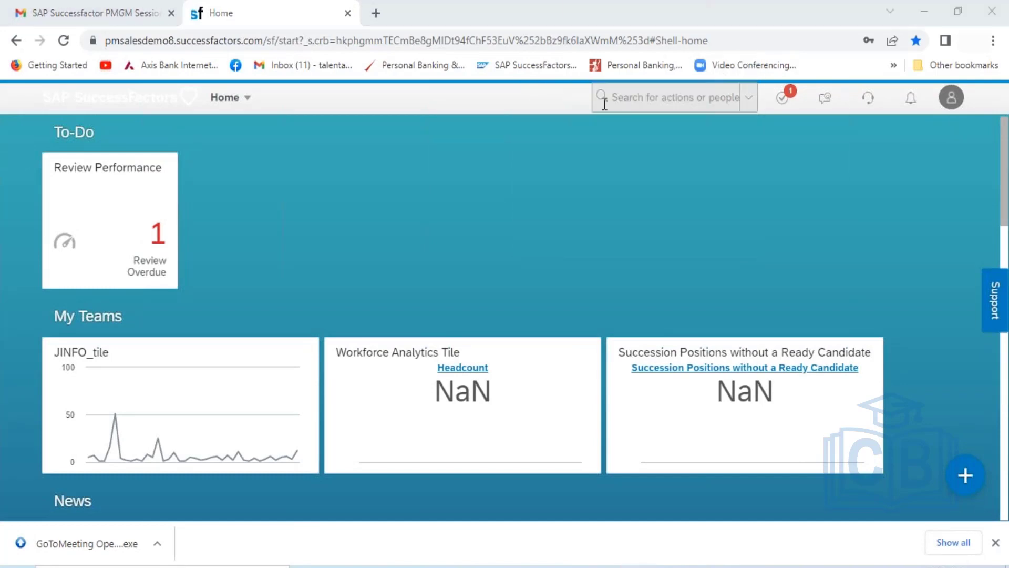
left_click(247, 100)
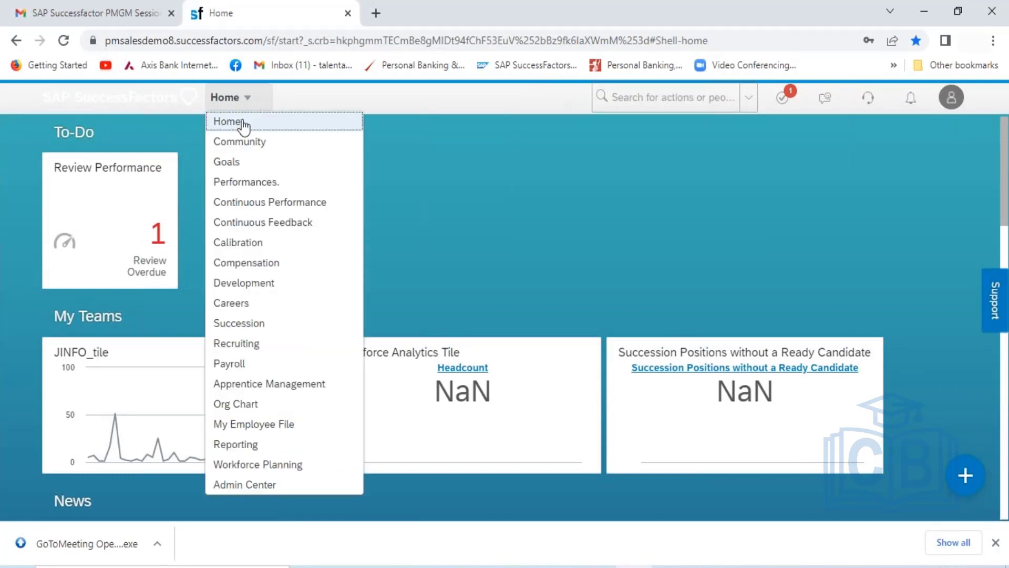
left_click(265, 490)
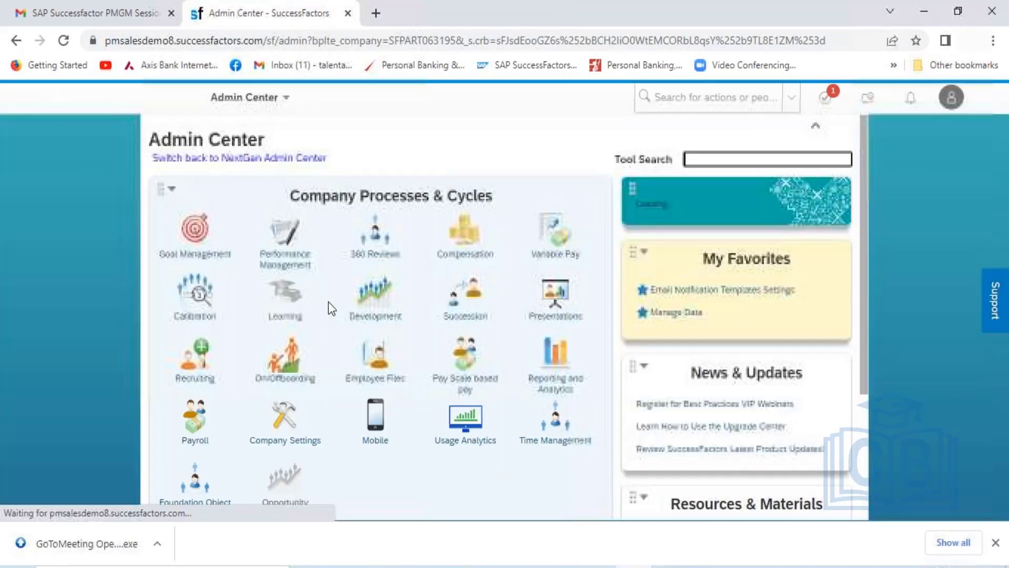
left_click(273, 241)
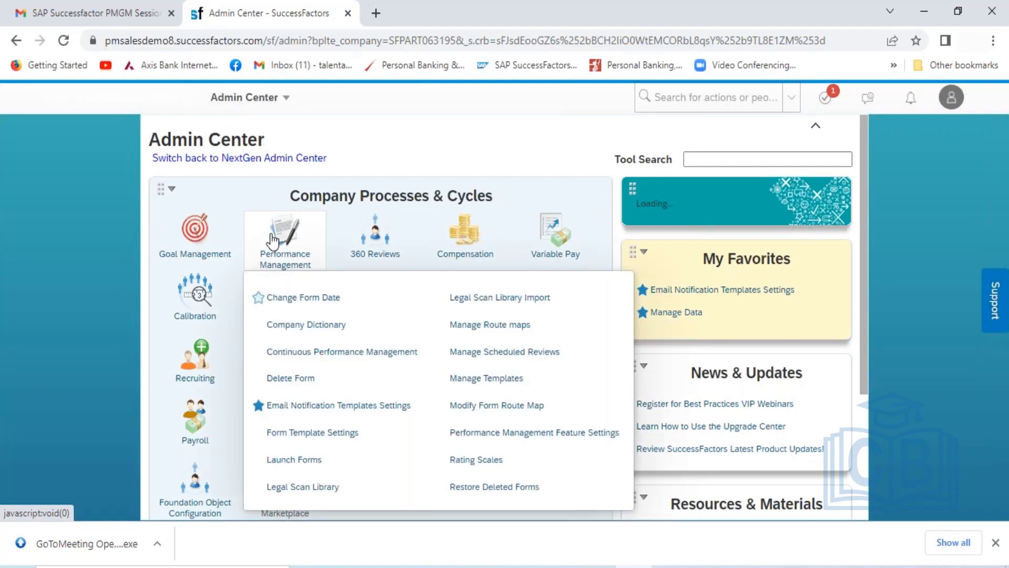
left_click(496, 386)
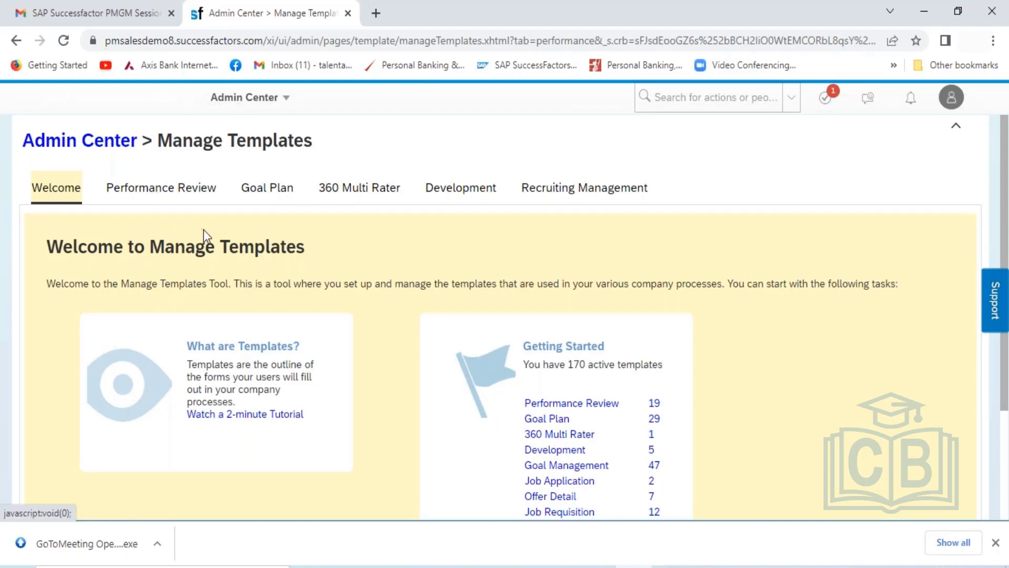
- Open the General Settings of the performance review template "10322_Performance Review - Manager Only"
left_click(167, 199)
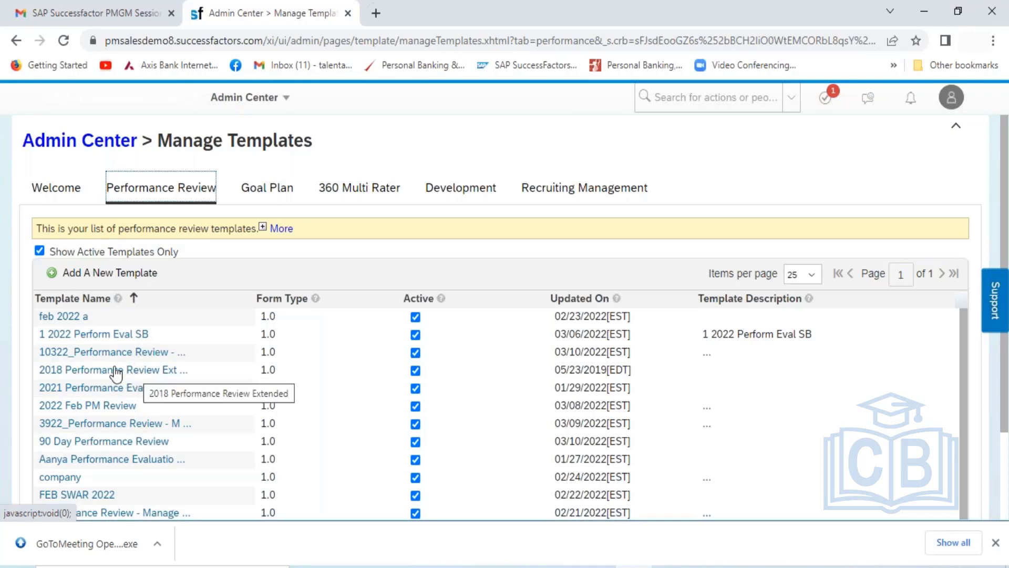
left_click(98, 355)
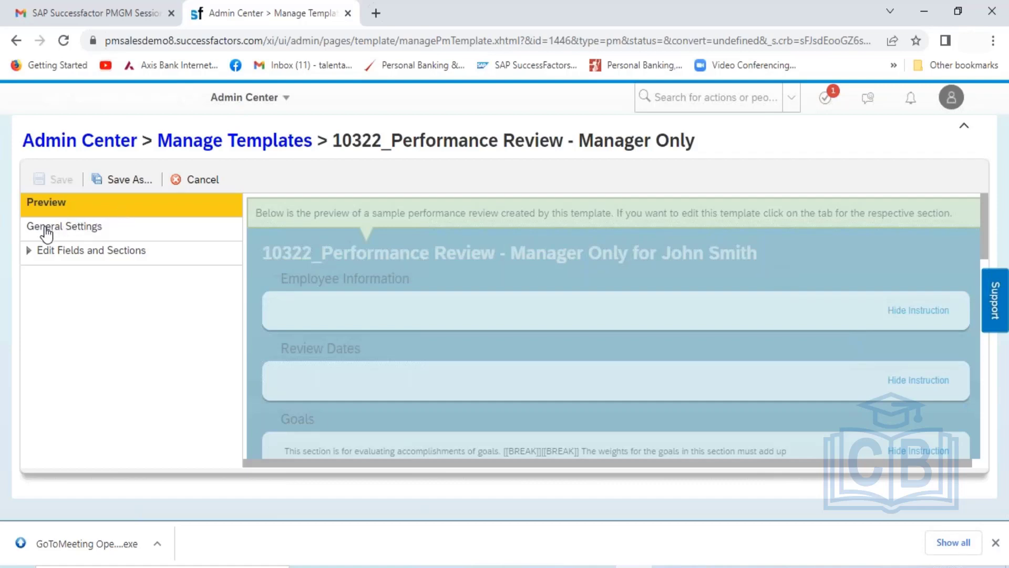
left_click(47, 231)
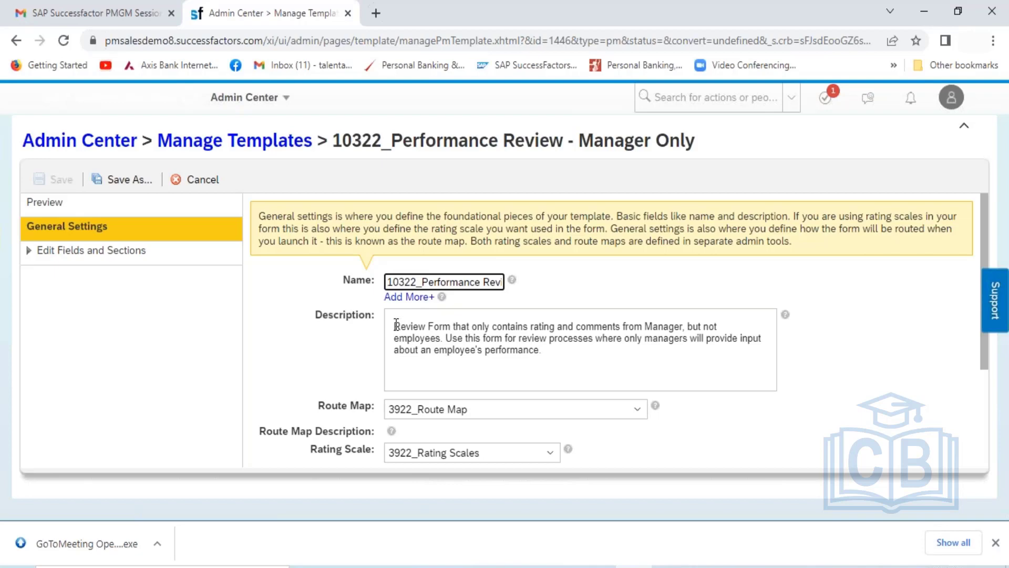
- Examine the template's description and the available route maps without changing the selection
left_click_drag(396, 325, 549, 363)
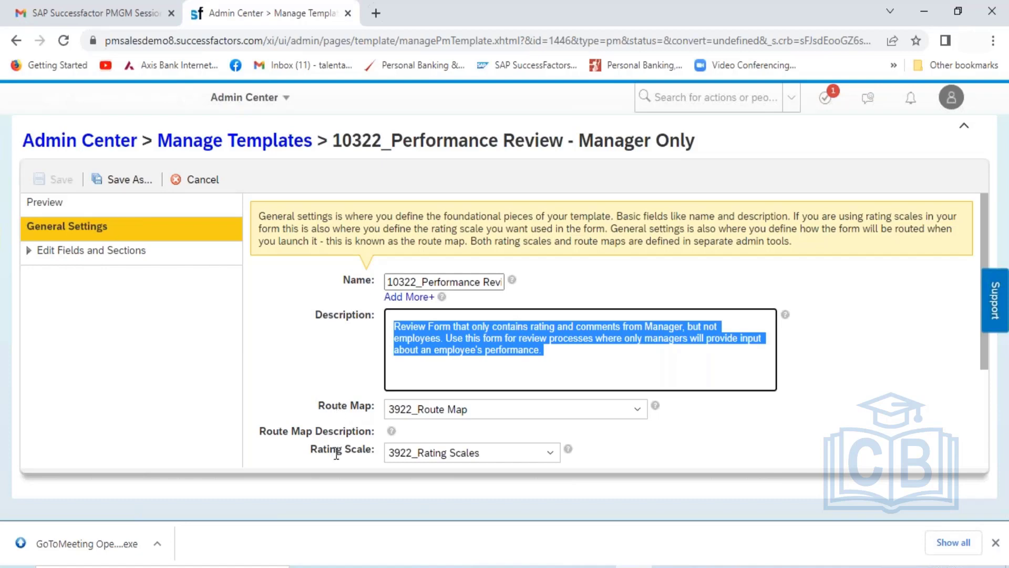
left_click(637, 410)
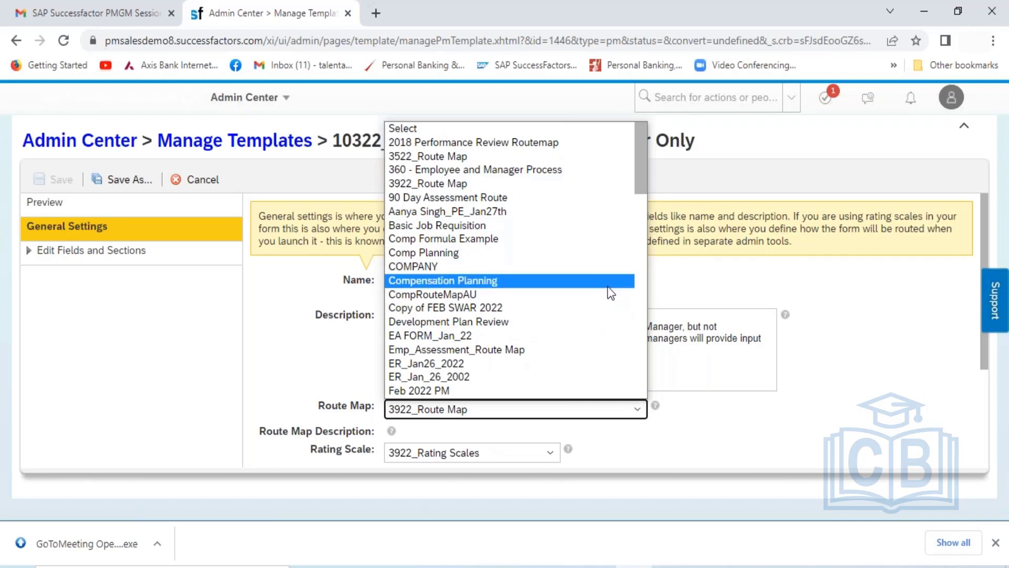
left_click(710, 409)
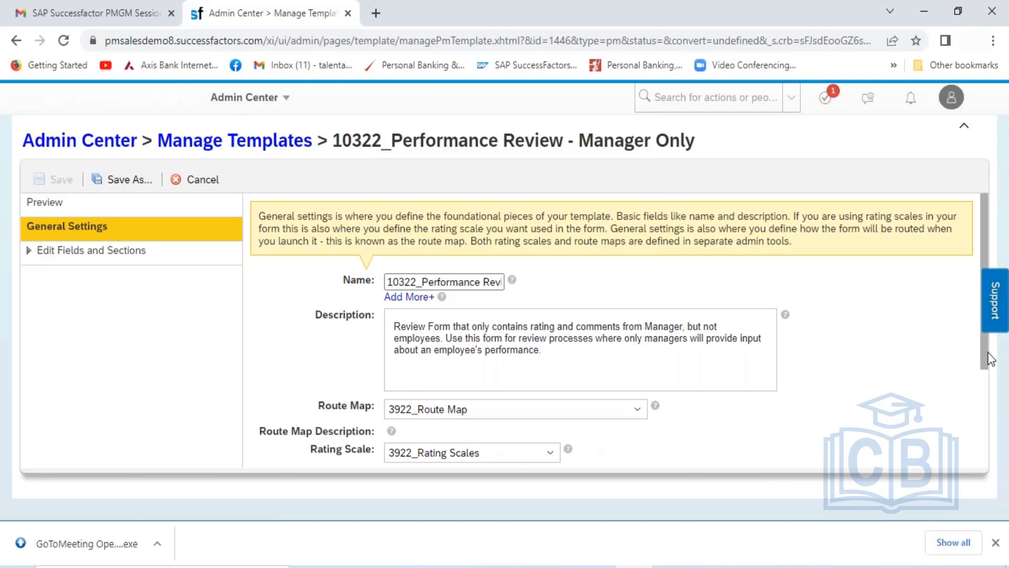
- Examine the available rating scales, the option to hide numeric rating values and the Unable to Rate field
left_click_drag(983, 349, 997, 466)
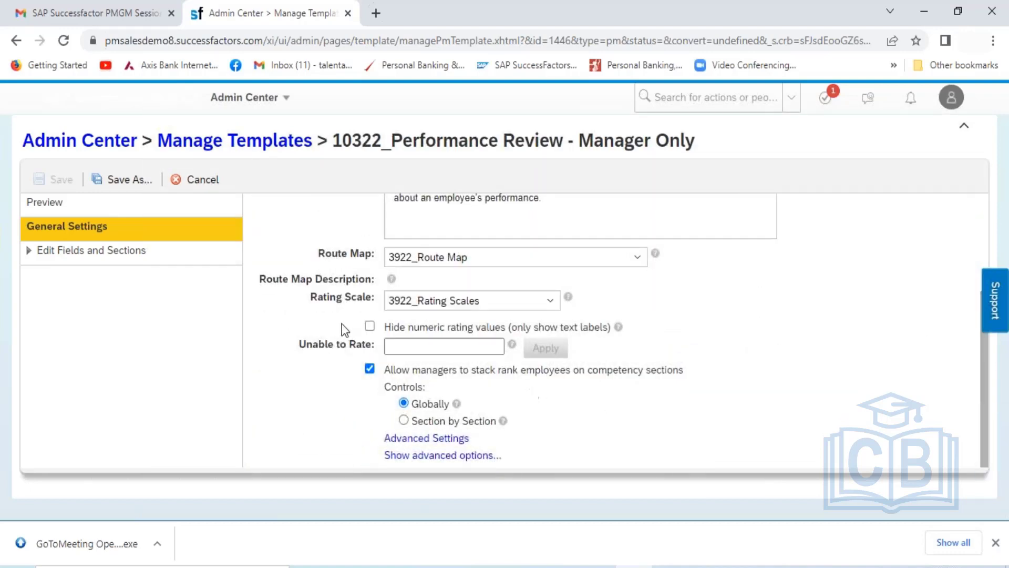
left_click_drag(369, 301, 308, 304)
left_click(550, 300)
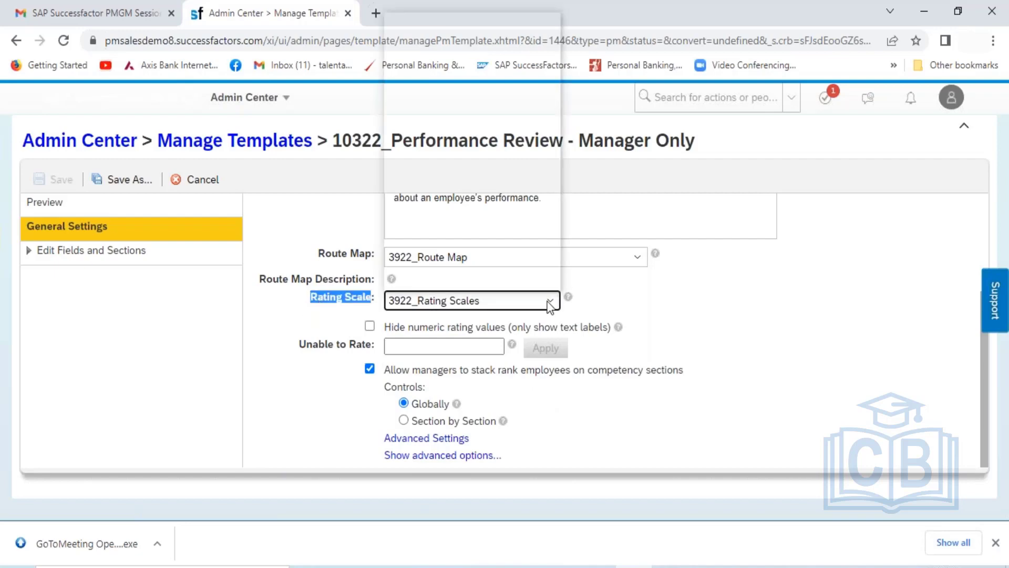
left_click(667, 307)
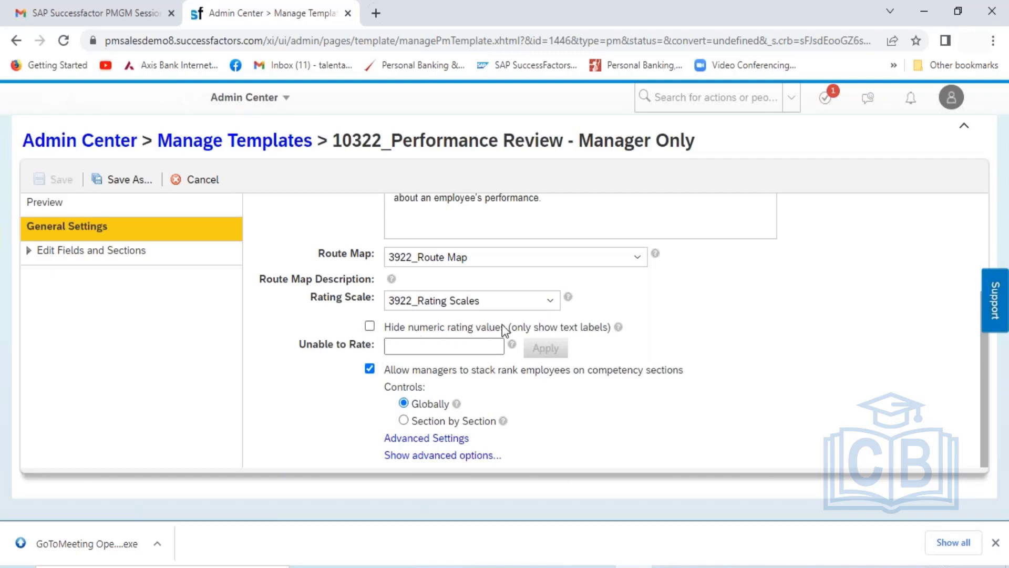
left_click_drag(508, 327, 384, 327)
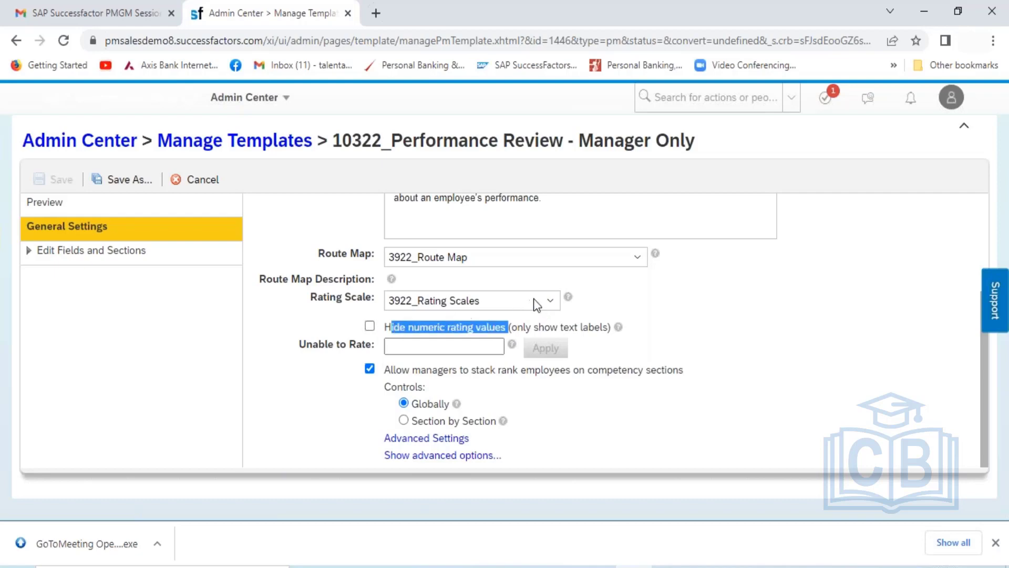
left_click(551, 300)
scroll(480, 285, "down", 1)
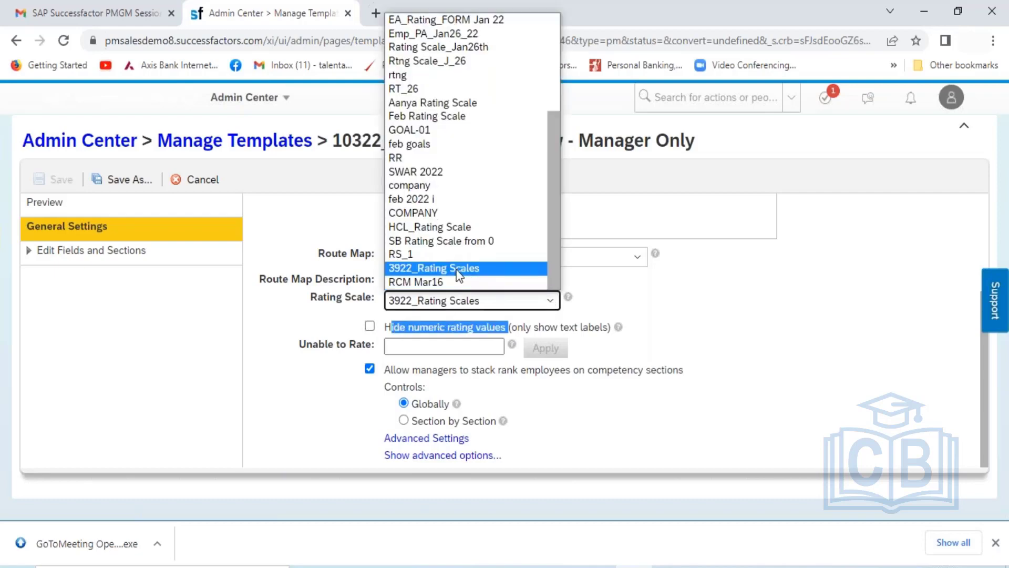
left_click(673, 301)
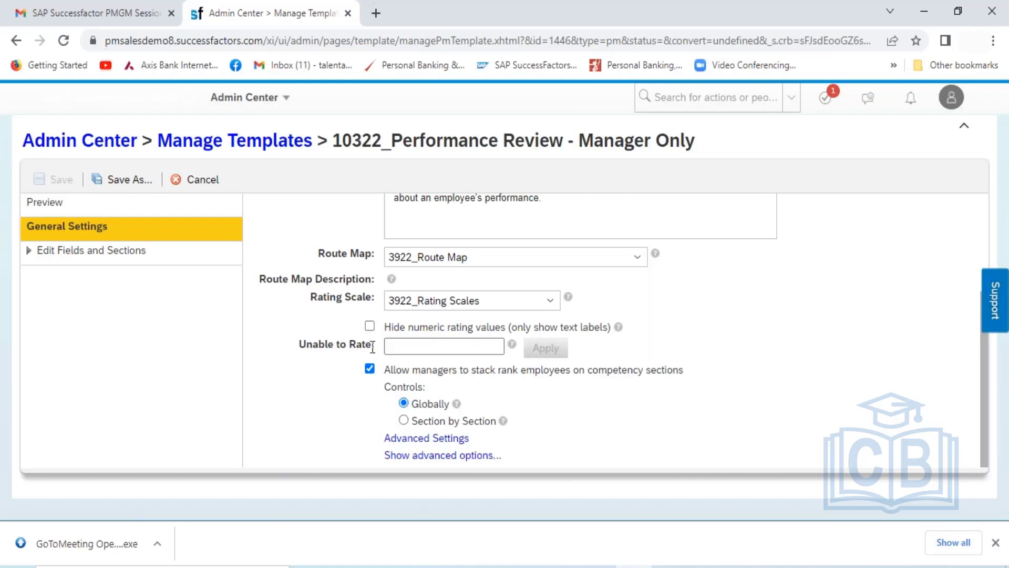
left_click_drag(373, 347, 304, 342)
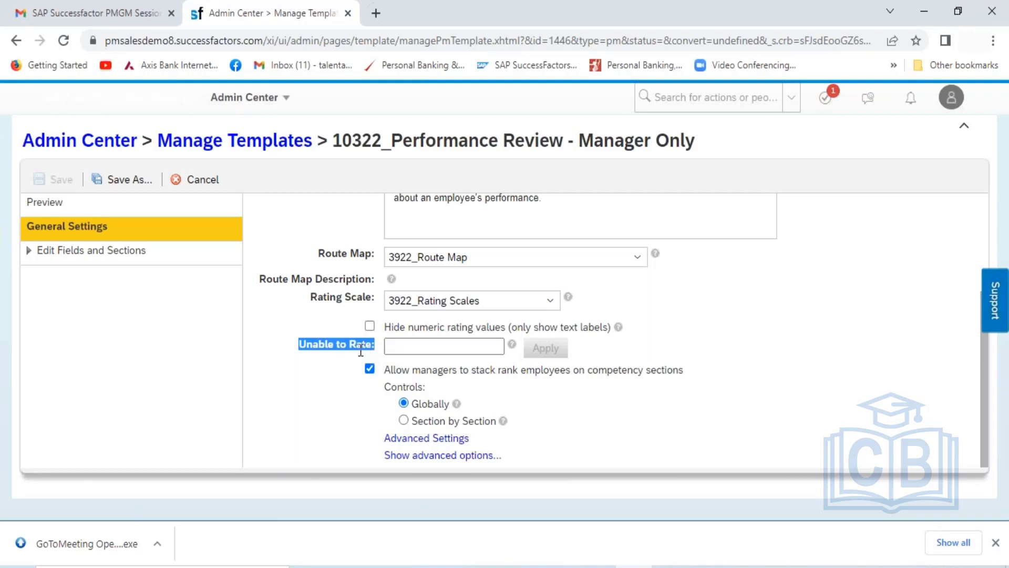
left_click(417, 348)
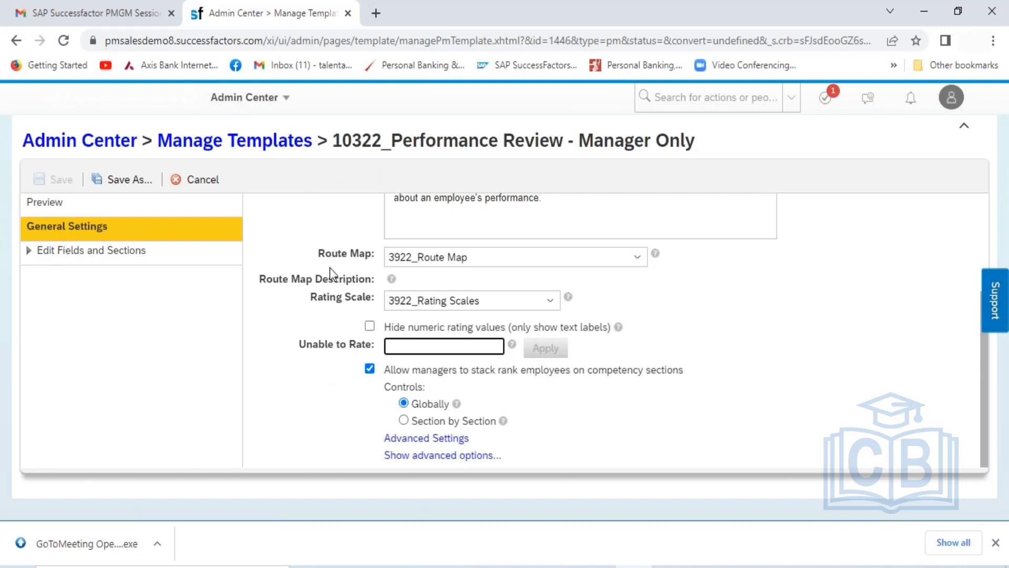
- Open the template's Advanced Settings and review the last modified date and the default form creation dates
left_click(413, 440)
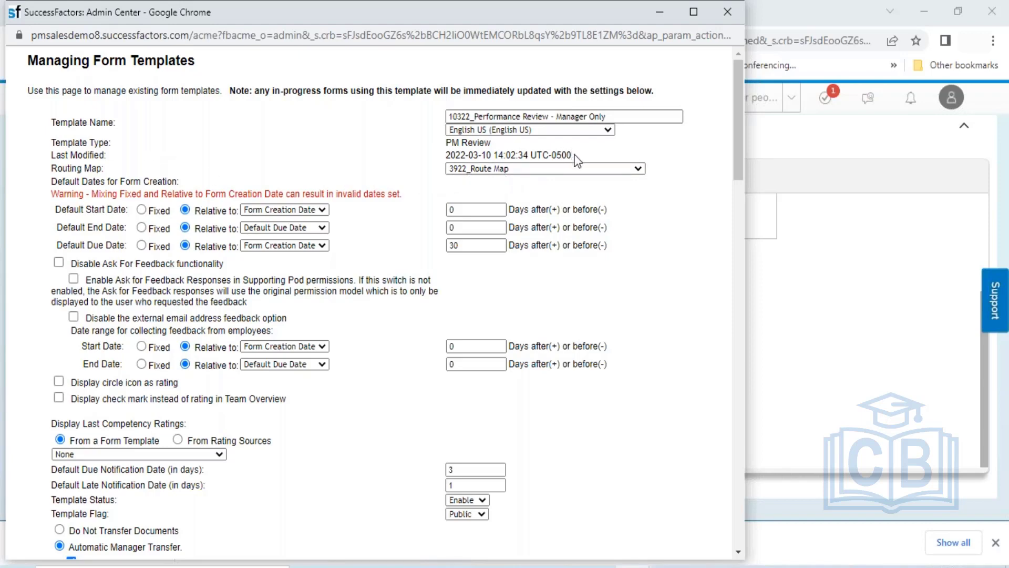
left_click_drag(576, 159, 440, 159)
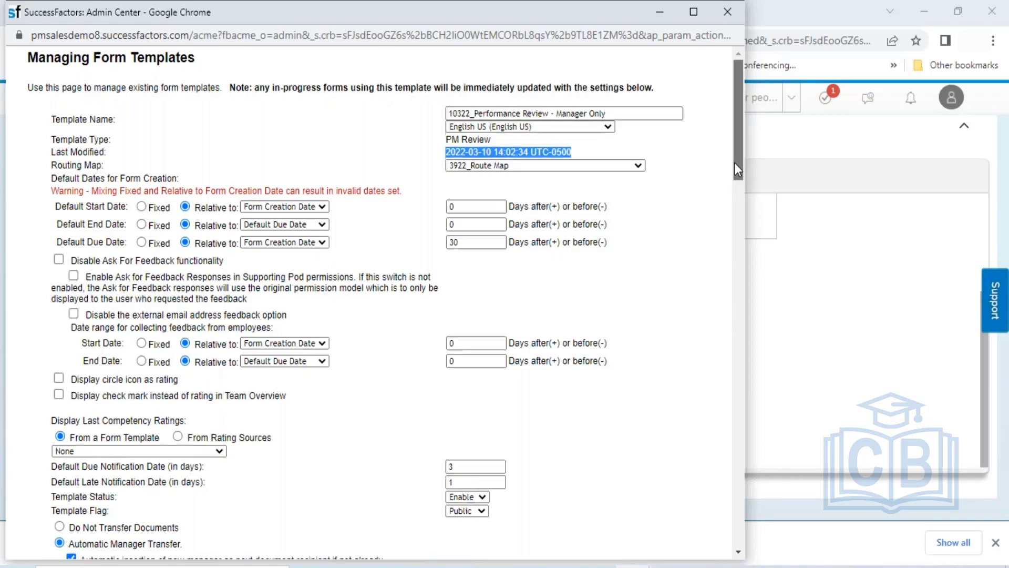
left_click_drag(734, 163, 736, 176)
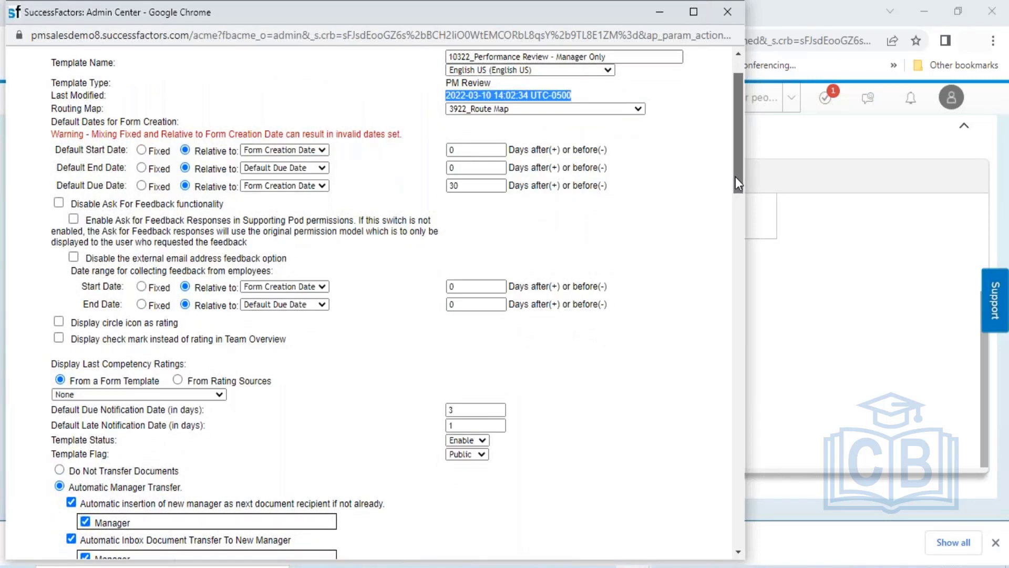
left_click_drag(735, 177, 734, 166)
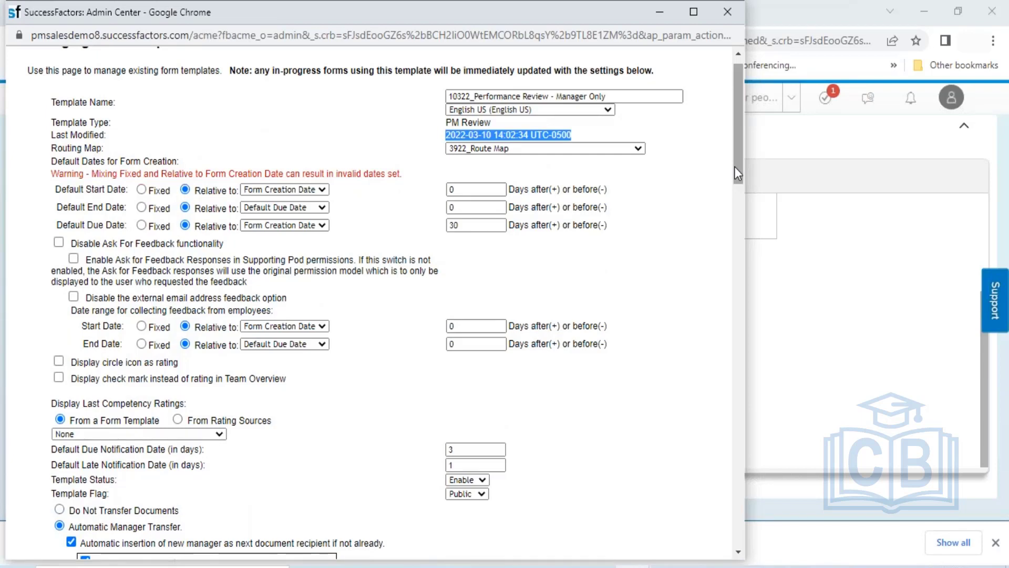
left_click_drag(734, 166, 683, 111)
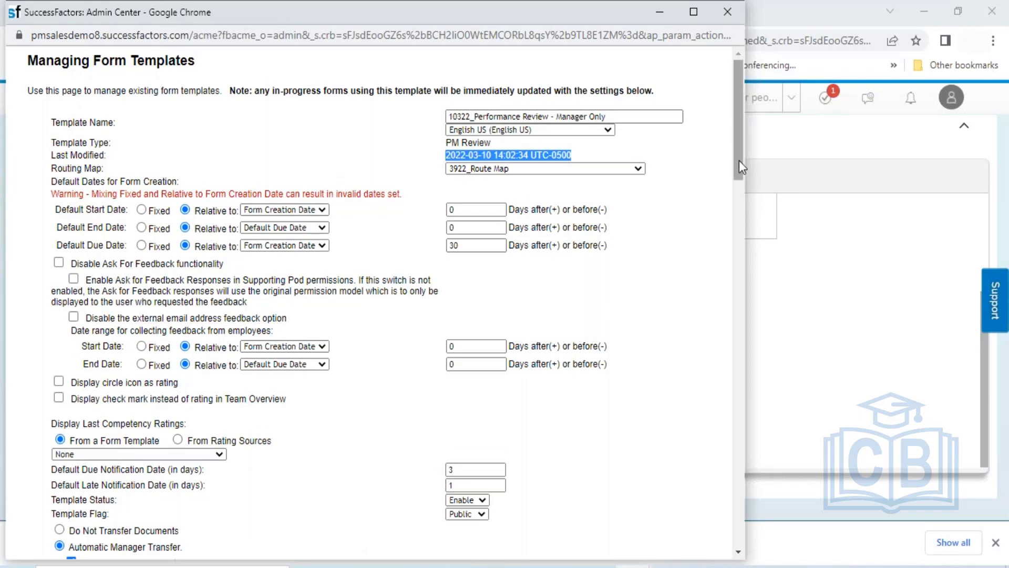
left_click_drag(739, 160, 739, 183)
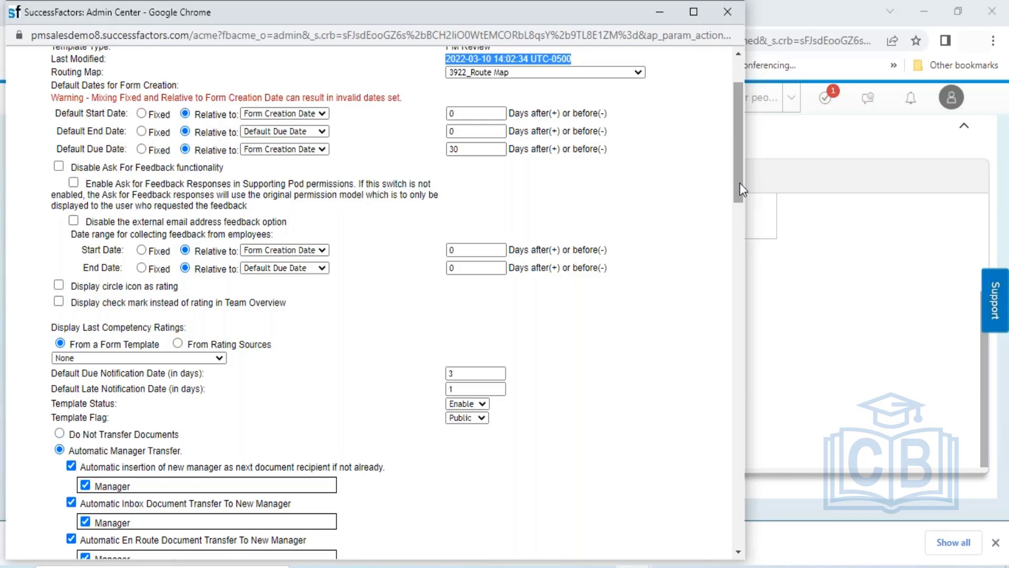
- Review the Automatic Manager Transfer options for inserting new managers and transferring inbox, en route and completed documents
left_click_drag(740, 183, 748, 248)
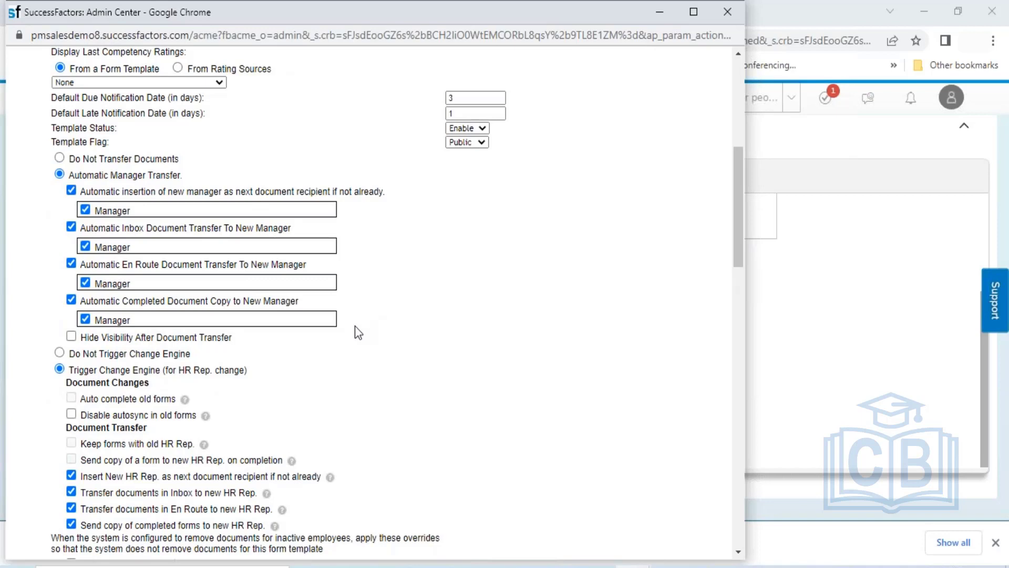
left_click_drag(291, 310, 71, 174)
left_click(559, 349)
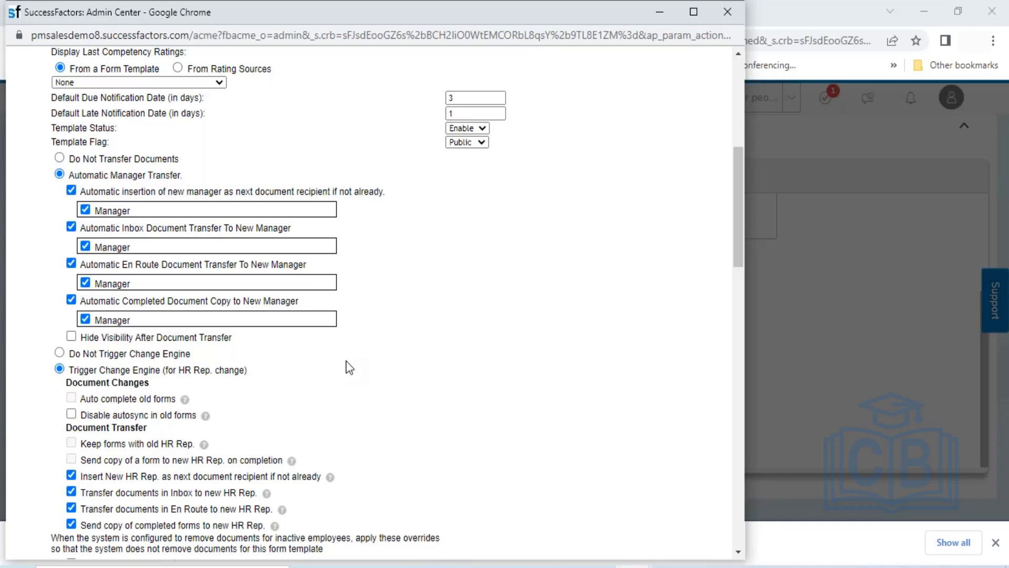
left_click(755, 23)
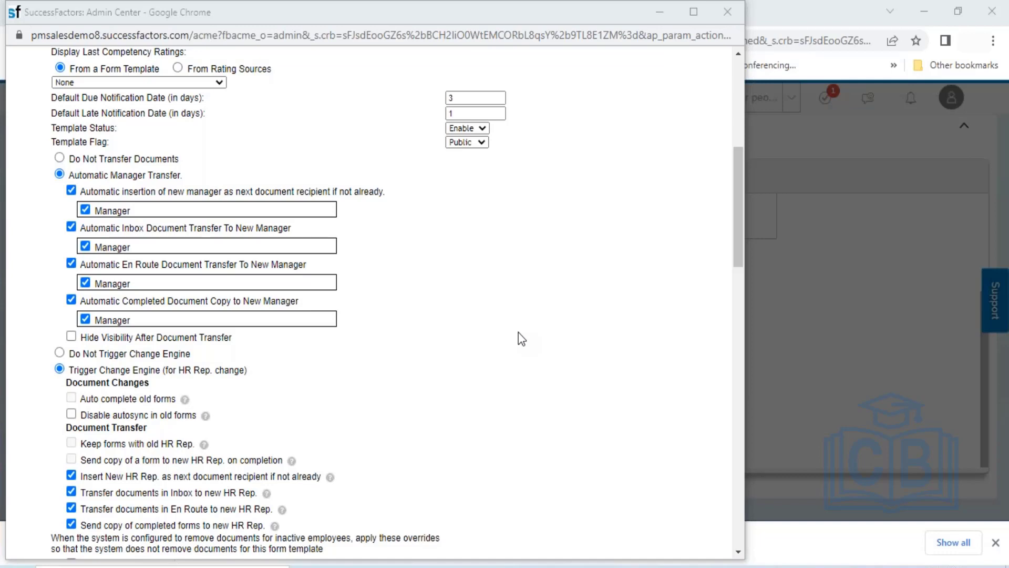
left_click(505, 374)
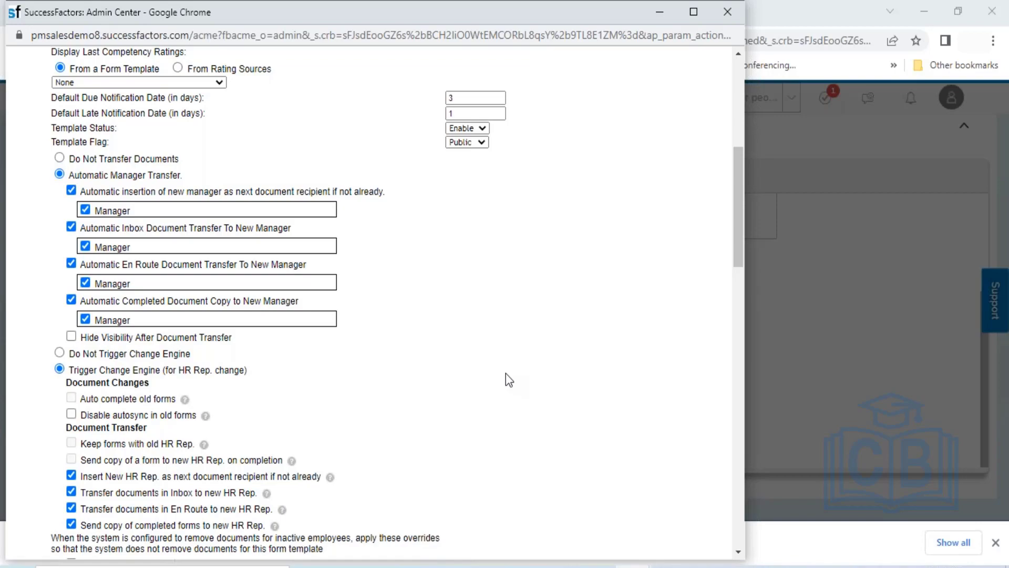
- Look through the remaining advanced form template settings and close their window without updating the template
scroll(506, 373, "down", 2)
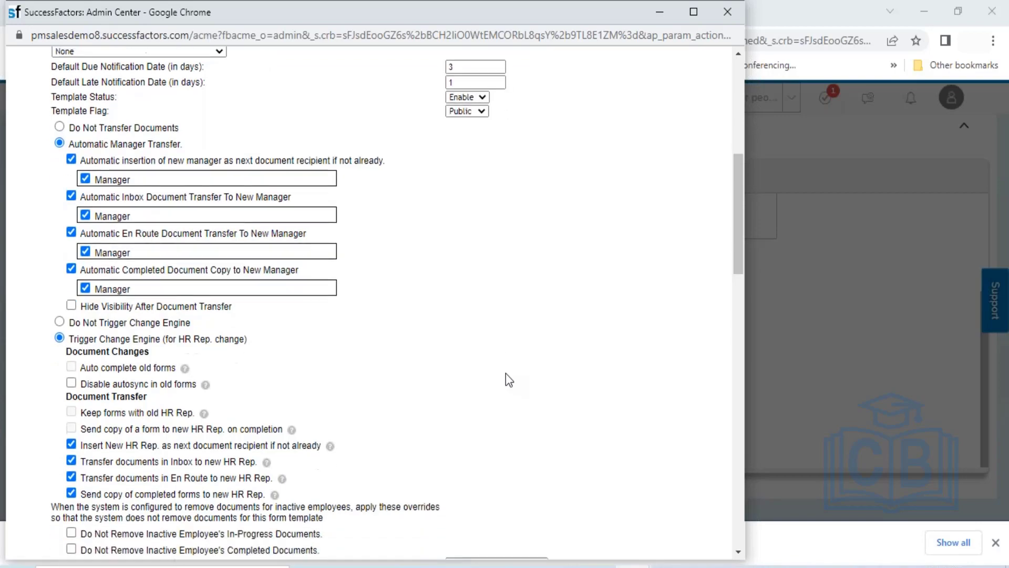
scroll(506, 373, "down", 3)
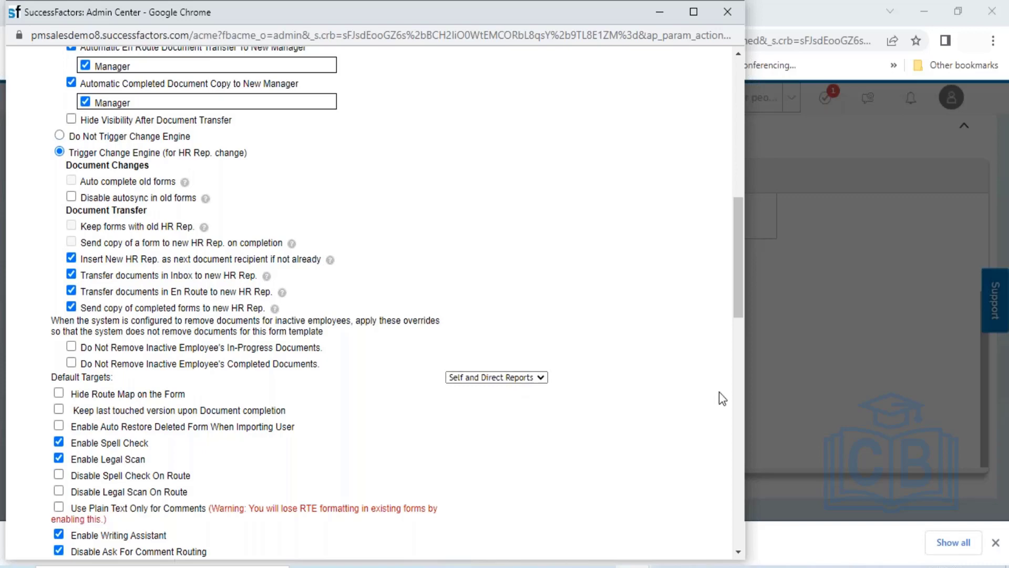
left_click_drag(736, 273, 743, 127)
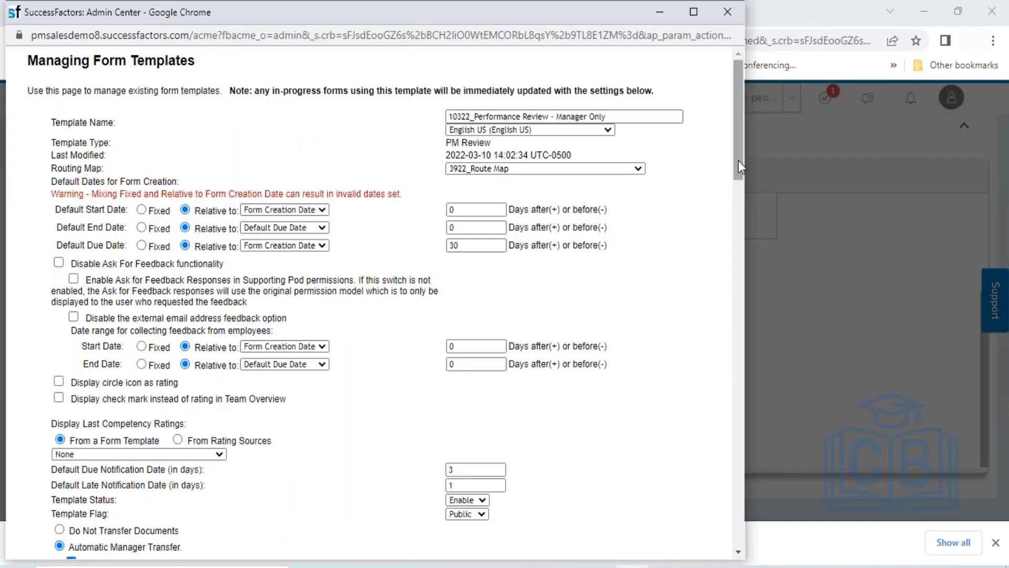
left_click_drag(733, 181, 711, 461)
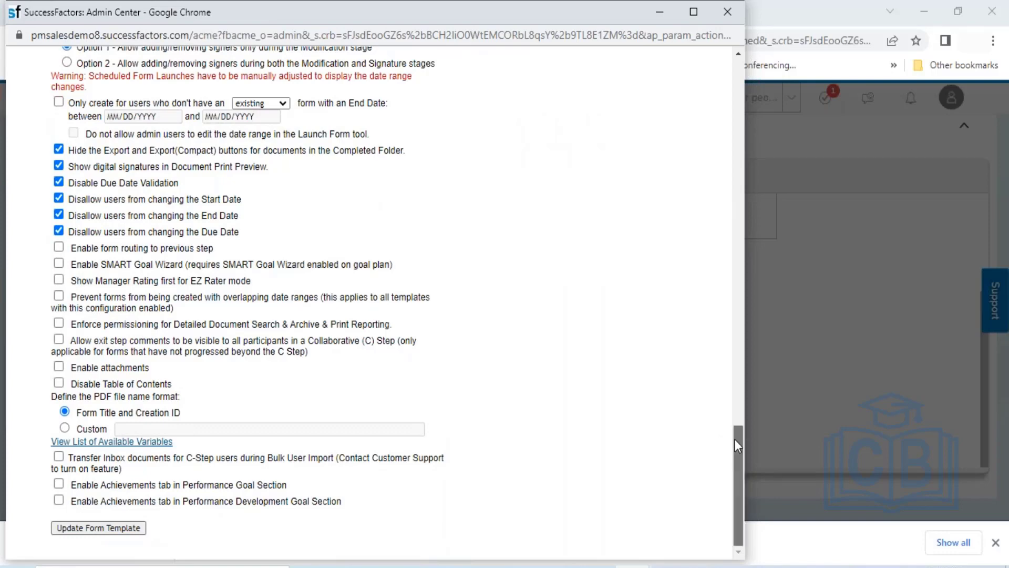
left_click_drag(734, 440, 716, 69)
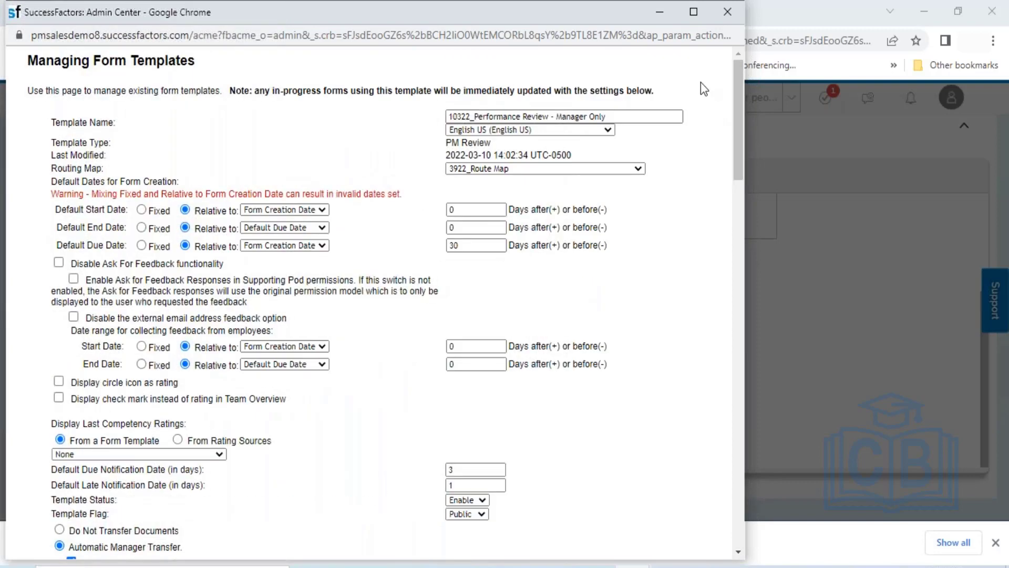
left_click(724, 13)
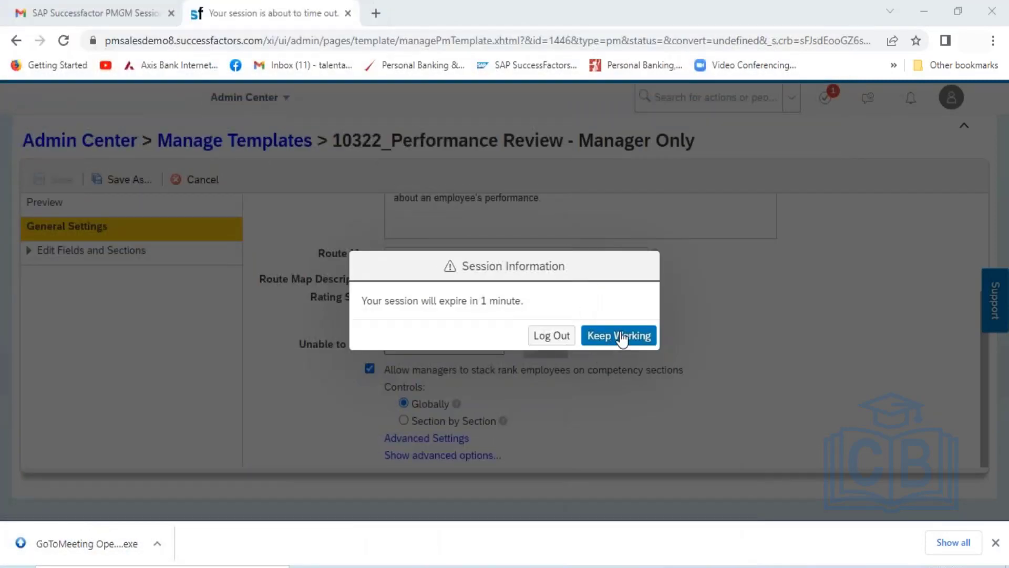
- Keep the session active and reveal the advanced options at the end of the template's general settings
left_click(615, 341)
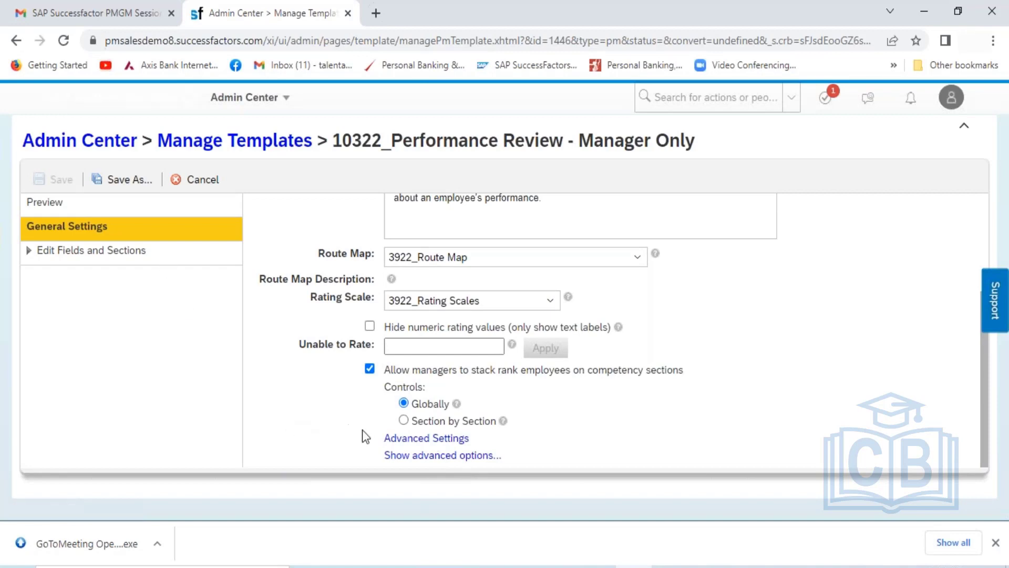
left_click(453, 455)
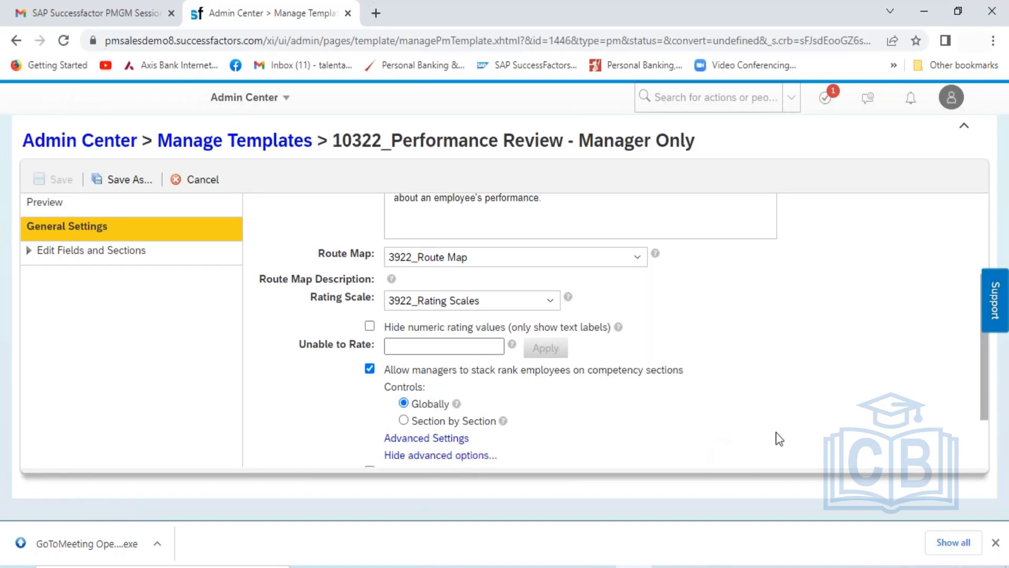
scroll(779, 438, "down", 2)
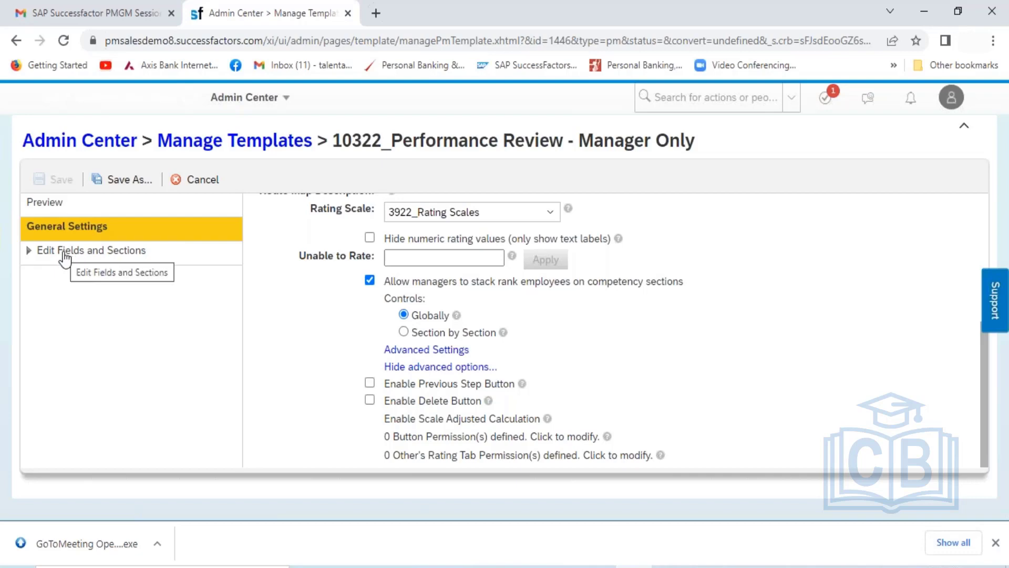
- Expand Edit Fields and Sections and review the Employee Information section's name, description and display options
left_click(88, 255)
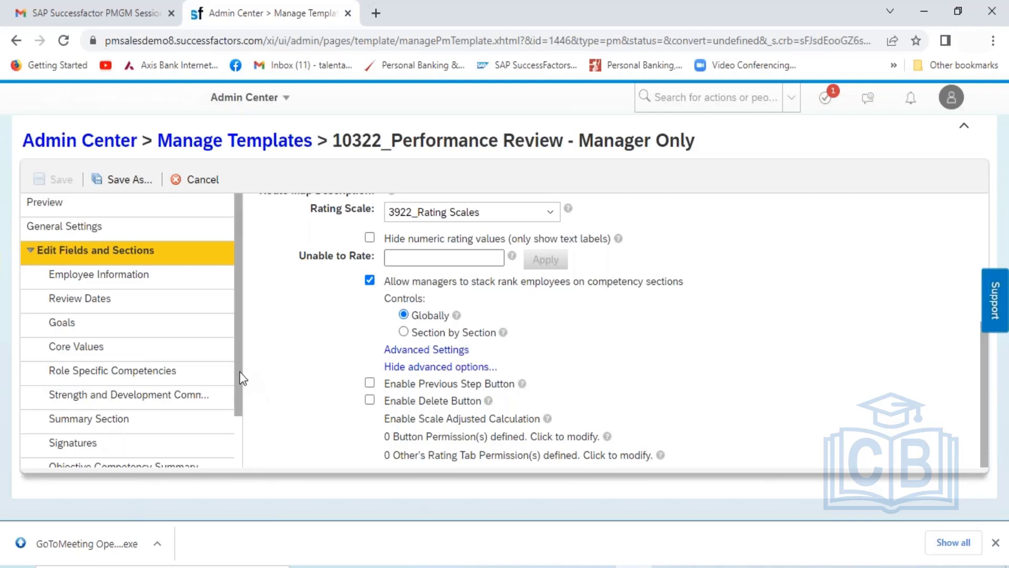
left_click_drag(240, 374, 235, 313)
left_click(108, 283)
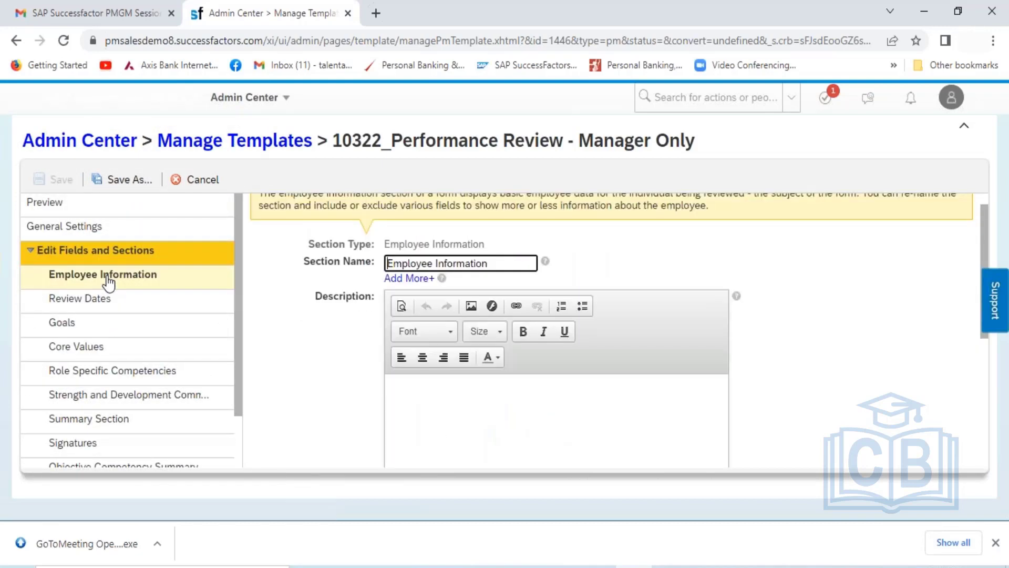
left_click(886, 378)
scroll(882, 371, "down", 2)
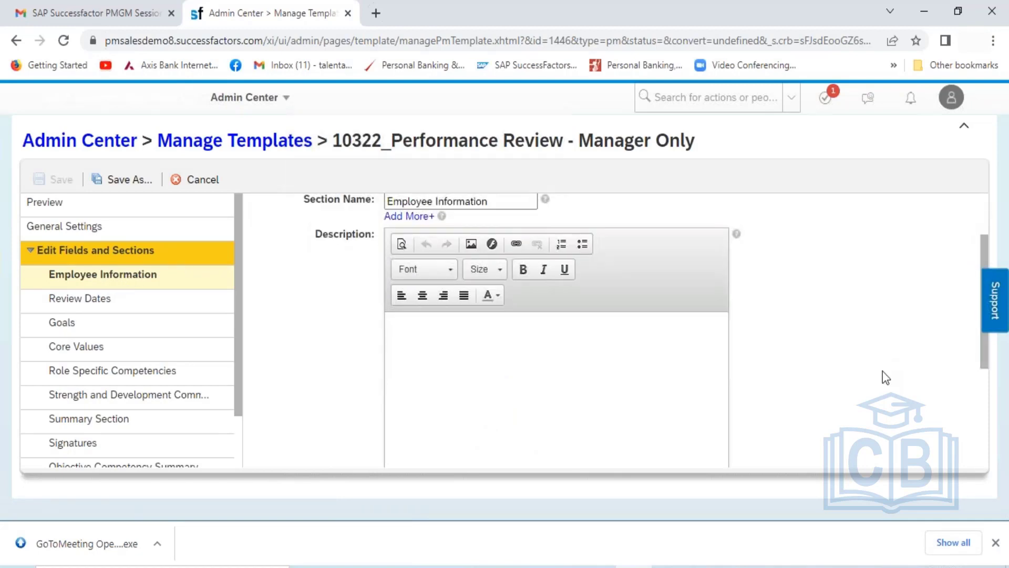
scroll(882, 371, "up", 1)
scroll(882, 371, "up", 1)
scroll(882, 371, "down", 4)
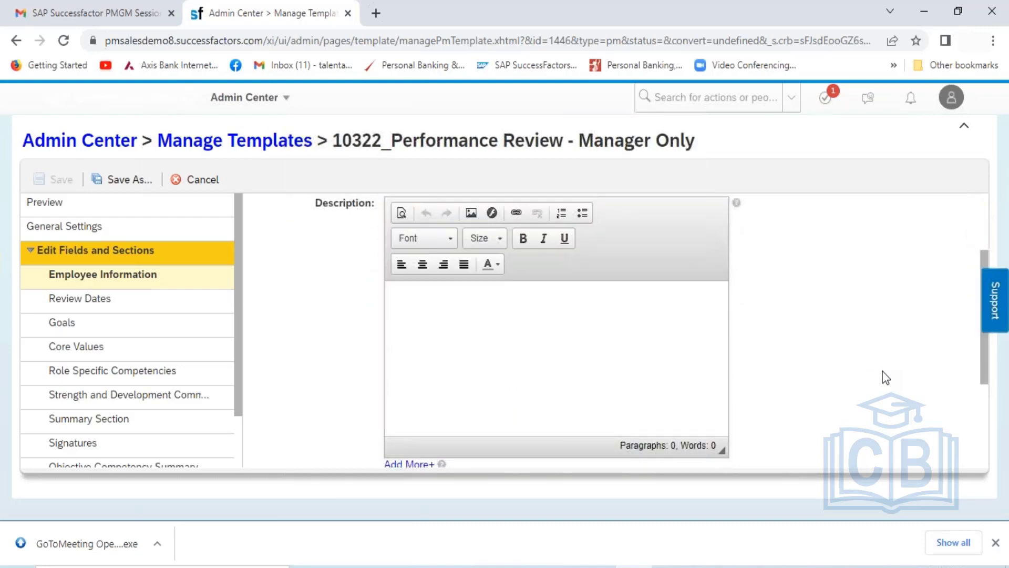
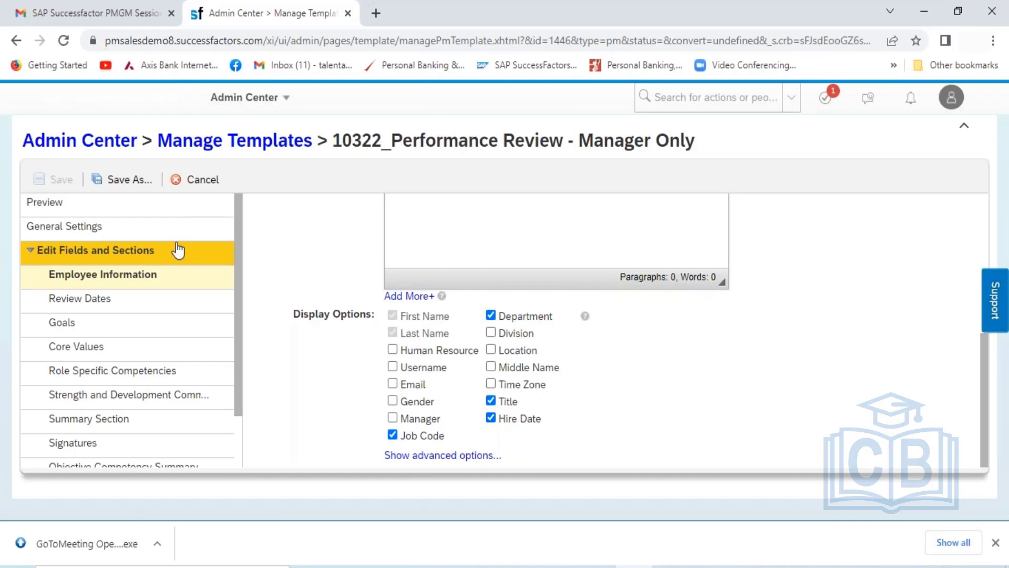
- Show the Employee Information section's advanced options and check its section permission setting
mouse_move(140, 275)
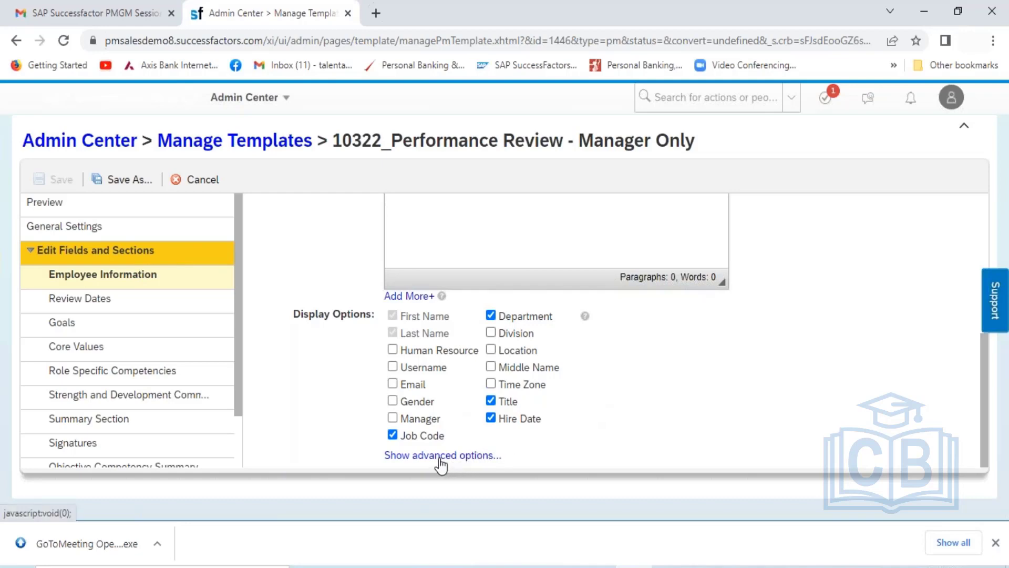
left_click(462, 463)
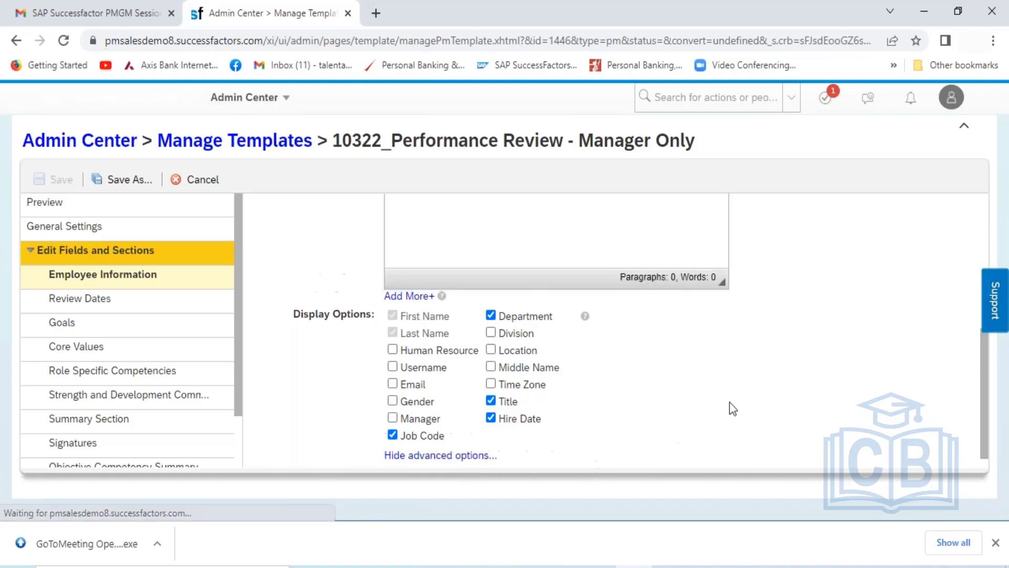
scroll(741, 406, "down", 1)
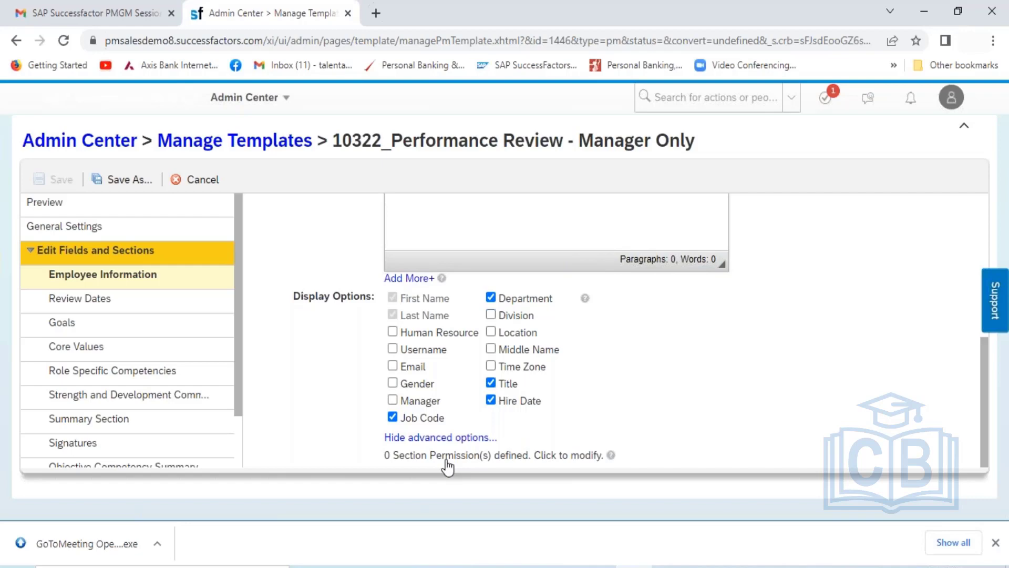
- Open the Review Dates section and examine its name, description and advanced section permission option
left_click(81, 303)
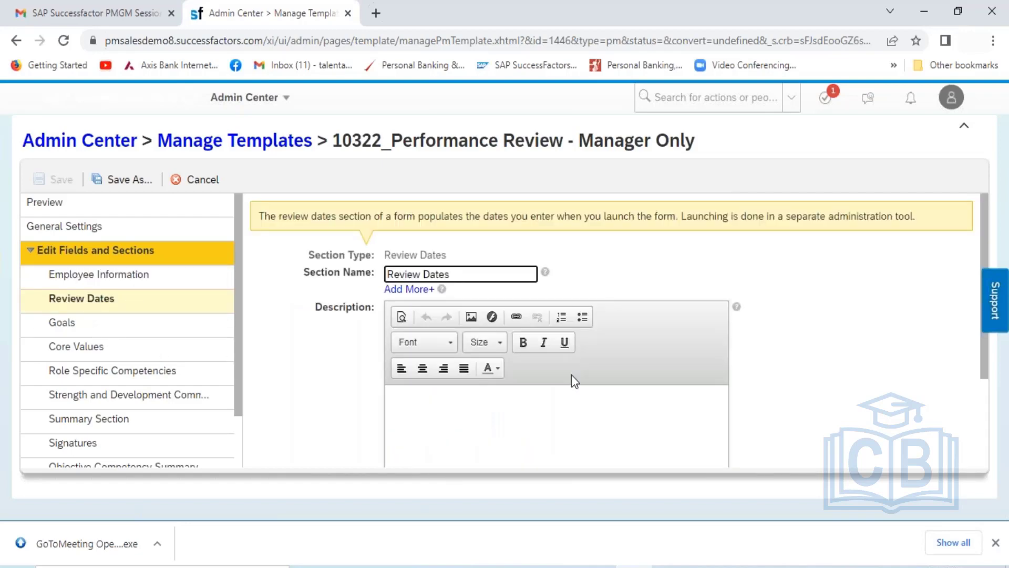
left_click(789, 376)
scroll(788, 376, "down", 3)
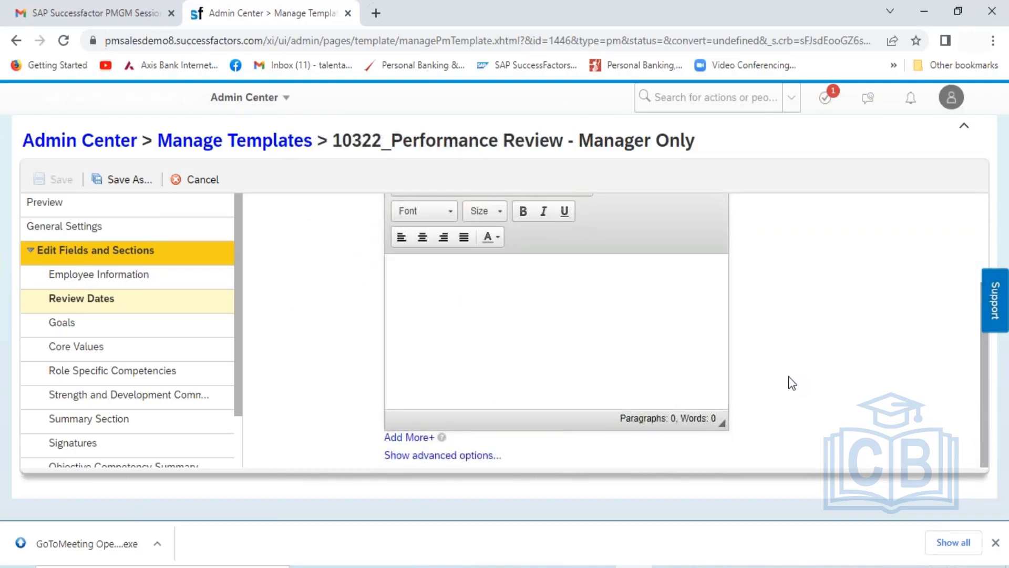
left_click(441, 455)
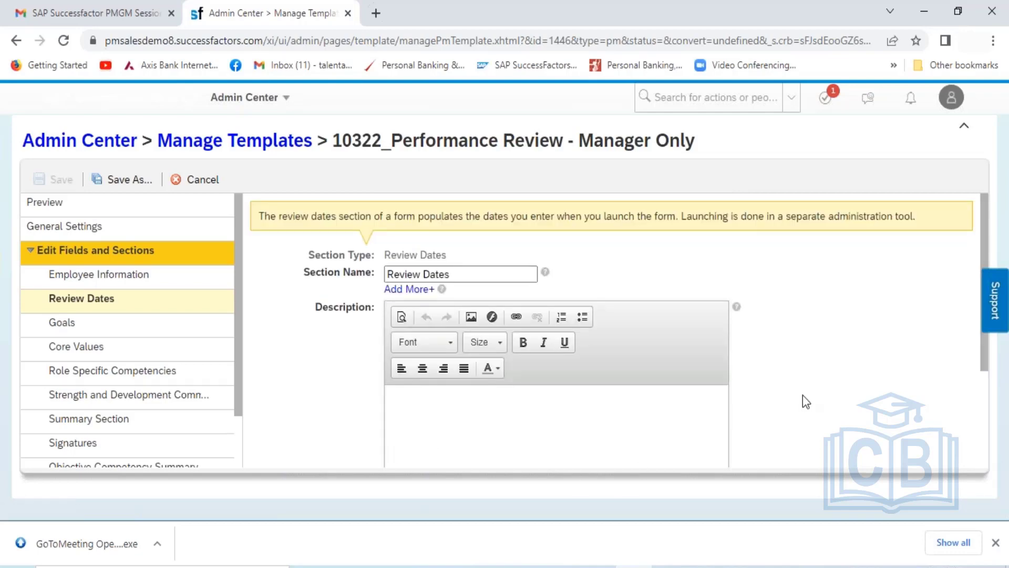
scroll(821, 394, "down", 3)
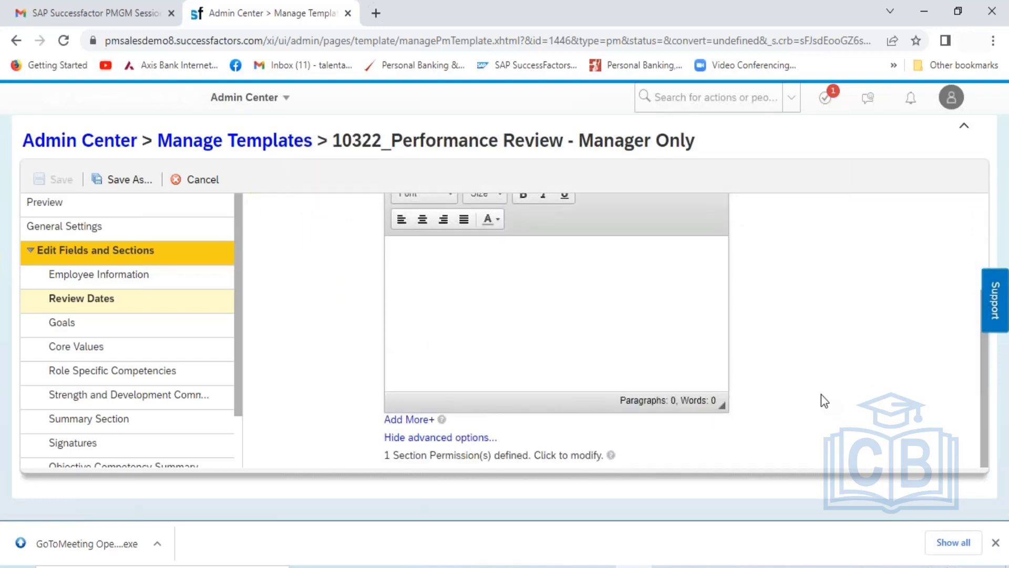
scroll(821, 395, "up", 3)
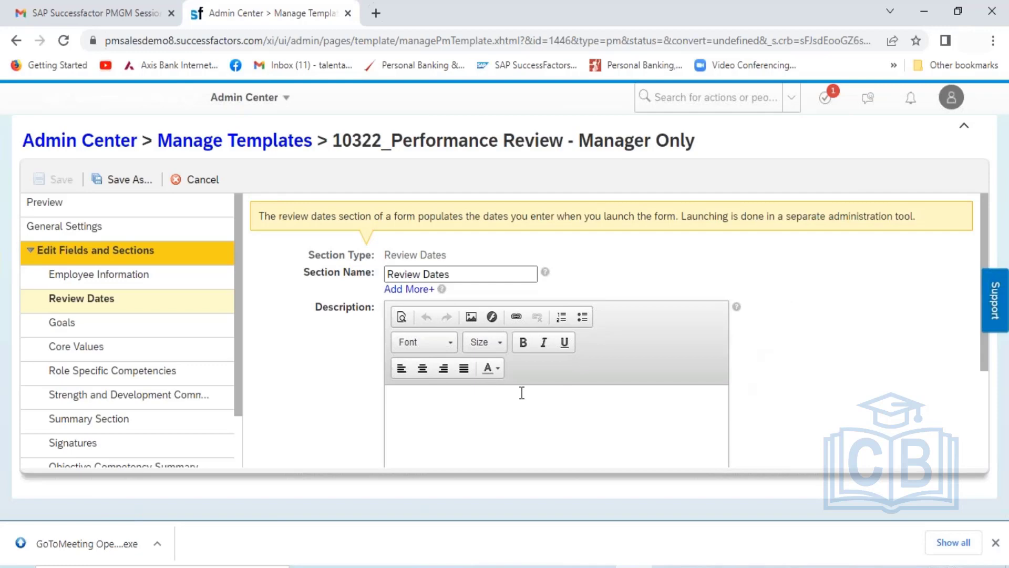
left_click(428, 410)
left_click_drag(985, 360, 988, 438)
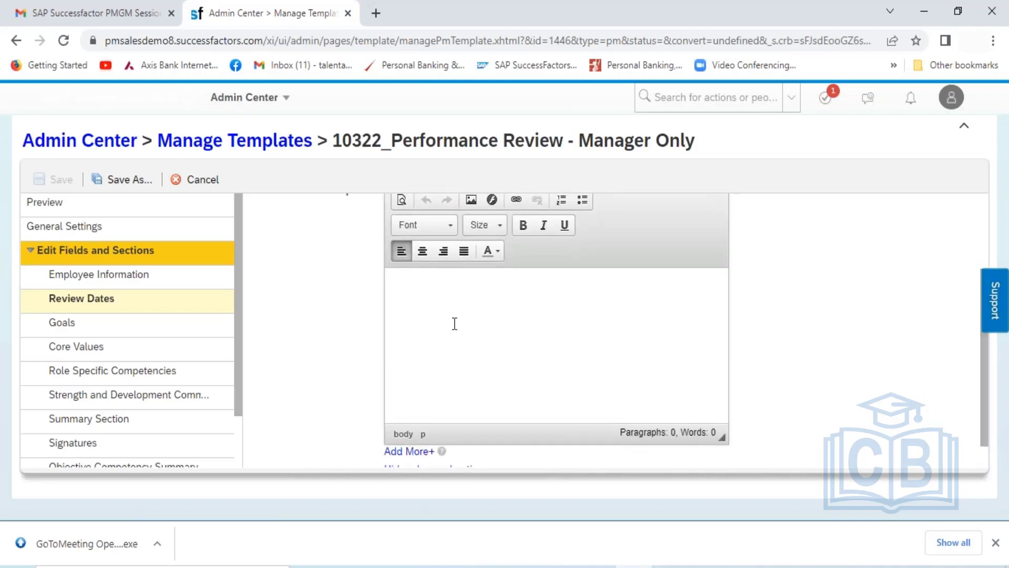
- Open the Goals section, revisit General Settings, and return to Goals under Edit Fields and Sections
left_click(63, 322)
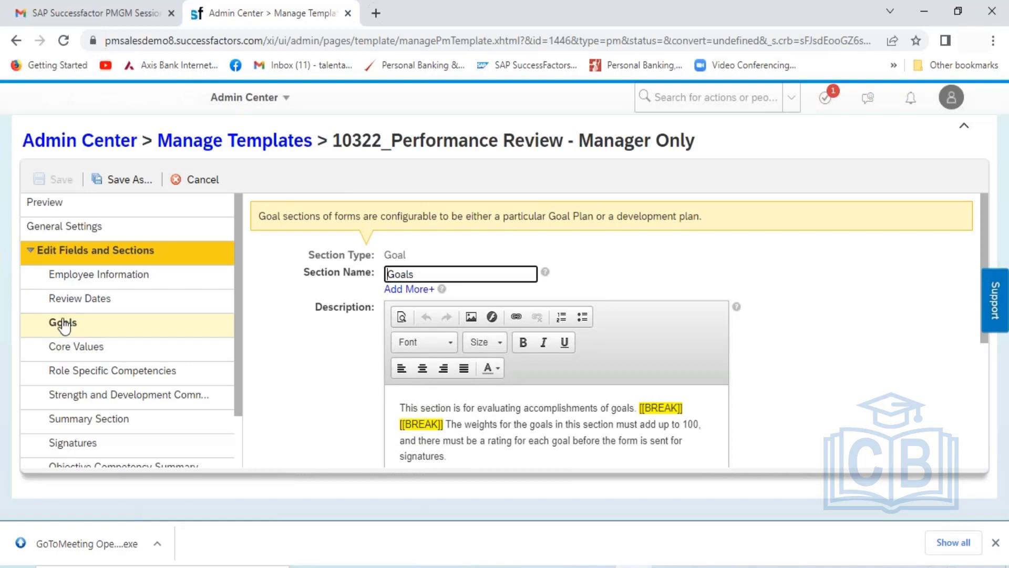
left_click(73, 227)
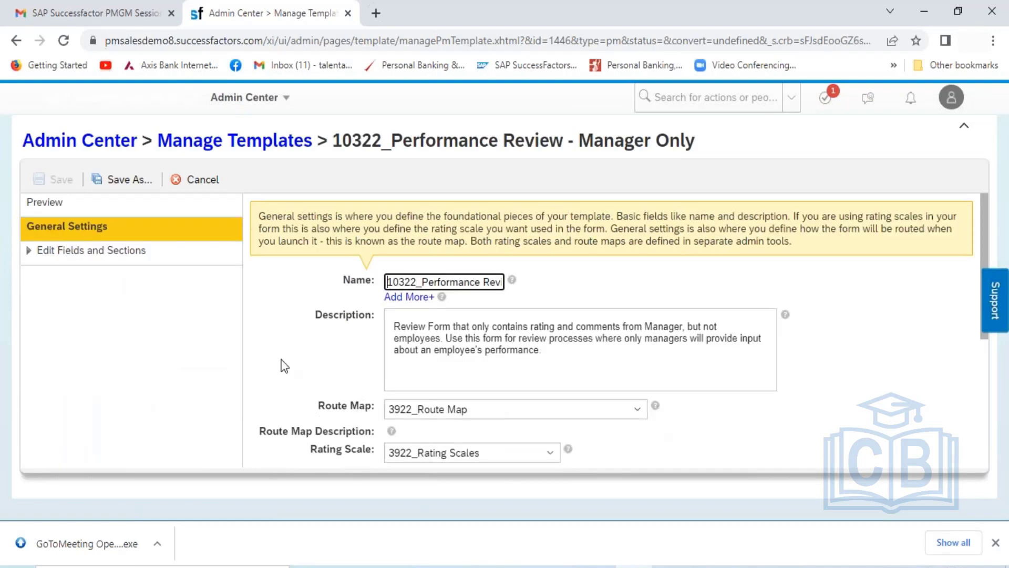
left_click(99, 254)
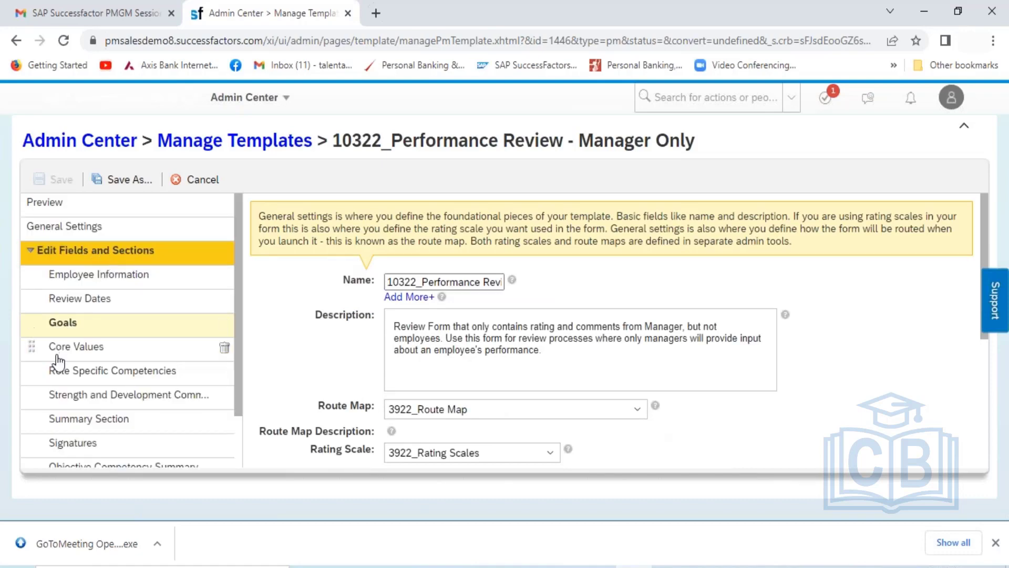
left_click(68, 330)
left_click(153, 336)
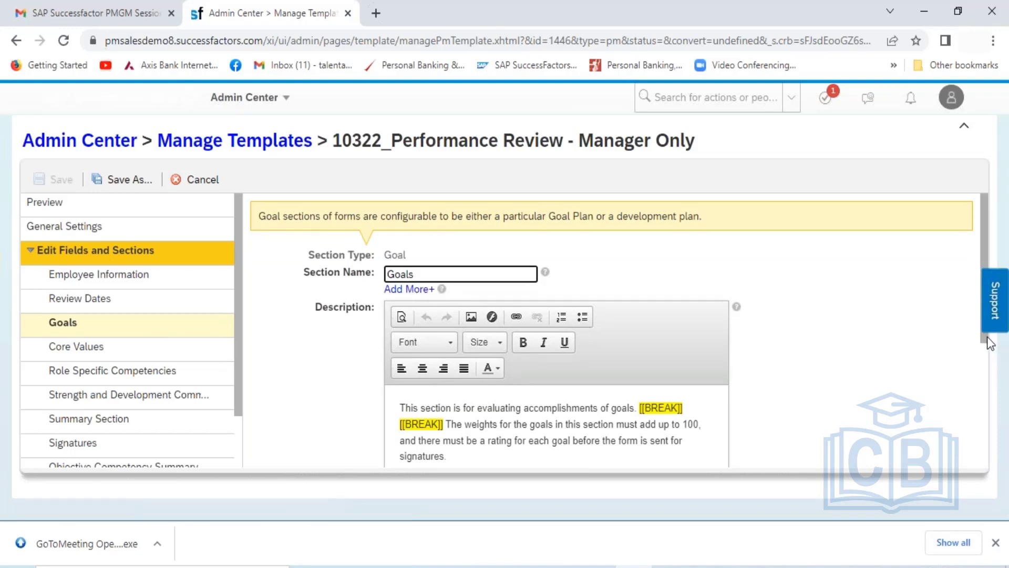
- Examine the Goals section's type options and the goal plans available for linking, without changing the linked plan
left_click_drag(986, 339, 978, 483)
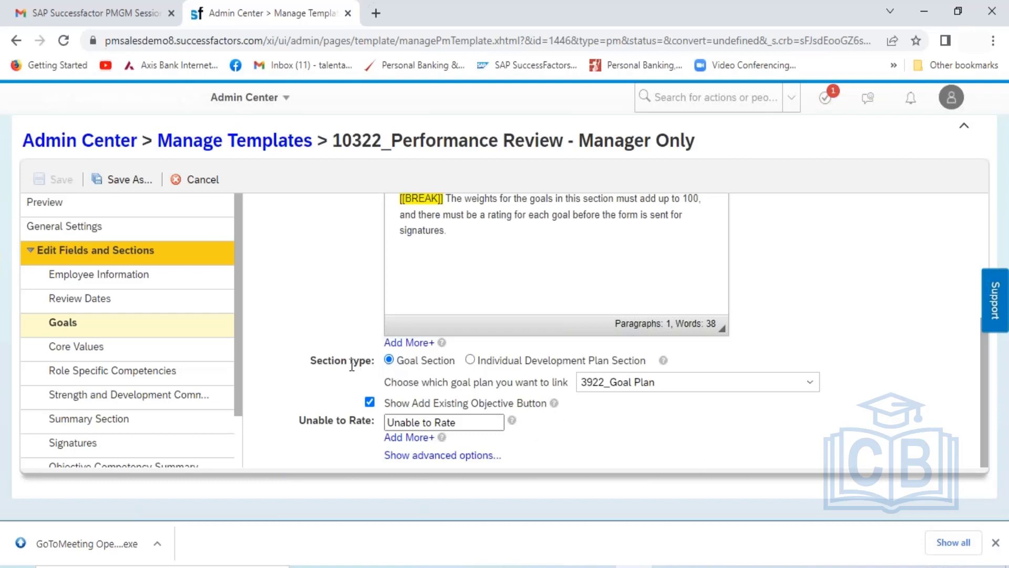
left_click(663, 393)
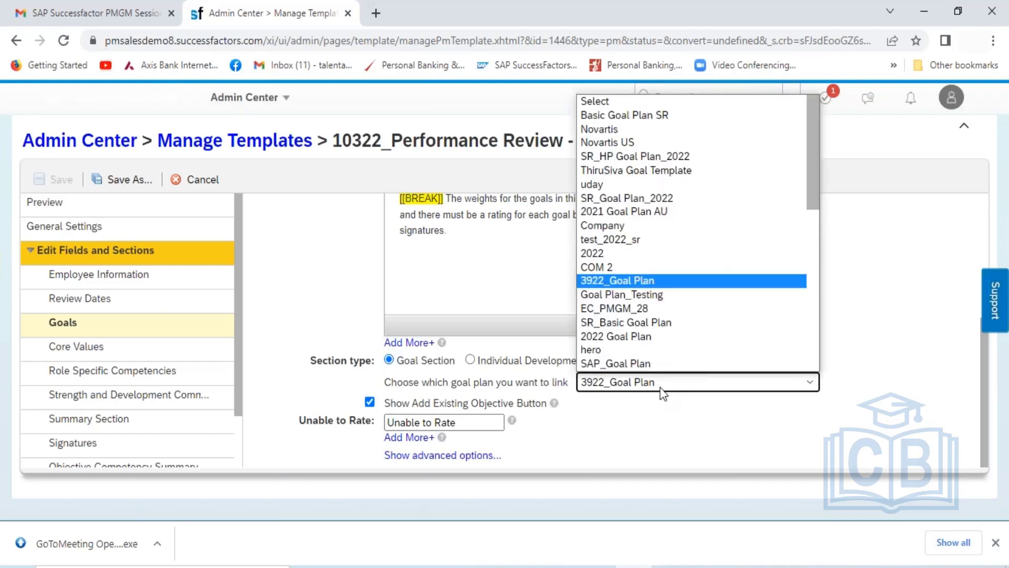
scroll(687, 322, "down", 1)
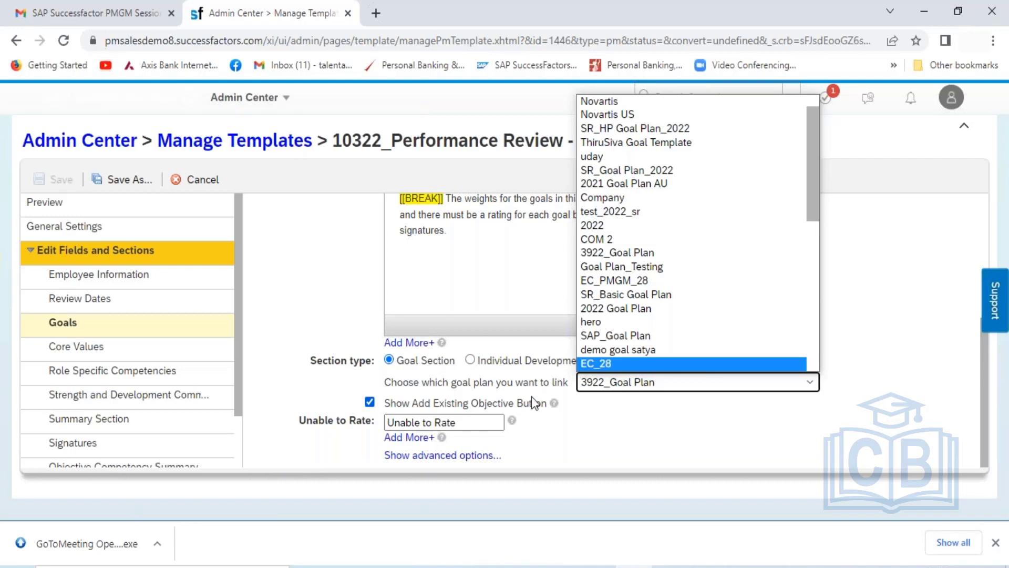
left_click(642, 408)
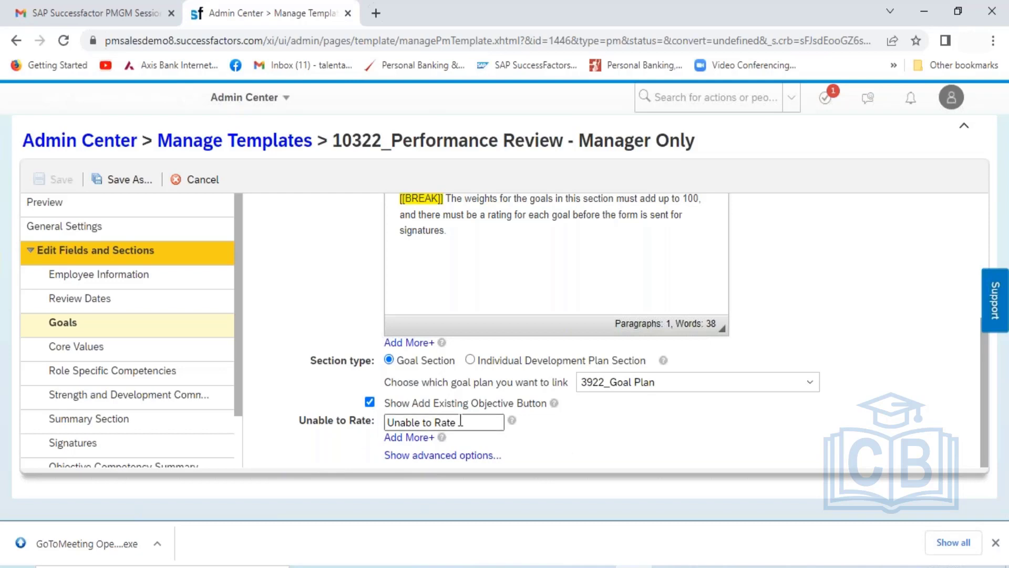
- Inspect the Unable to Rate label and its text field in the Goals section without editing them
left_click_drag(472, 420, 388, 418)
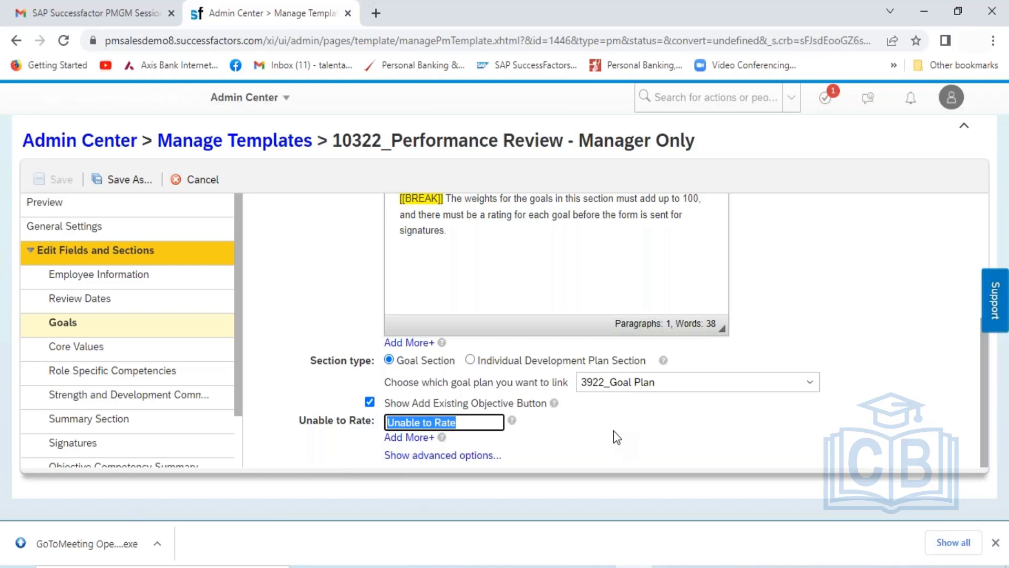
left_click(470, 421)
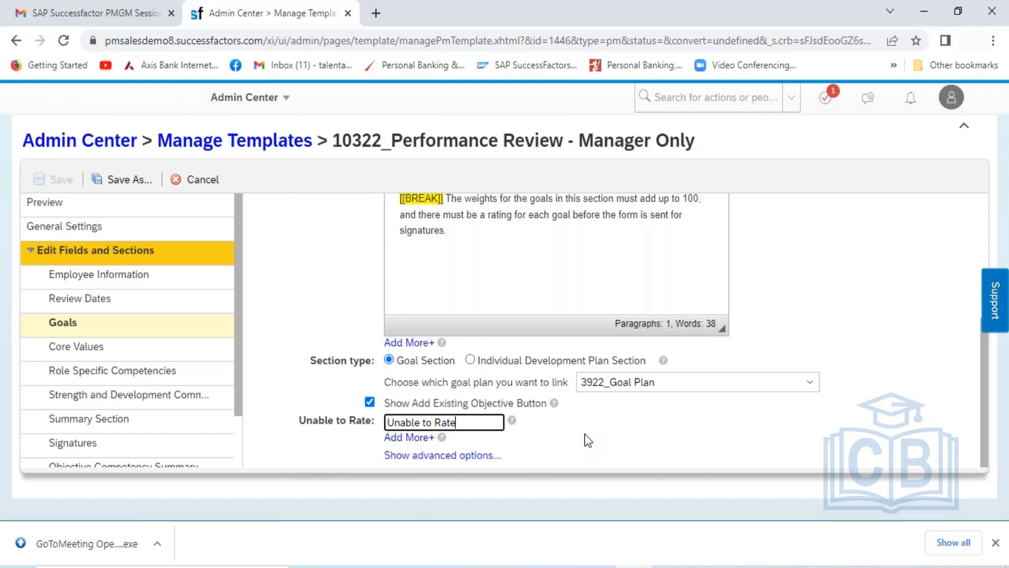
left_click(674, 435)
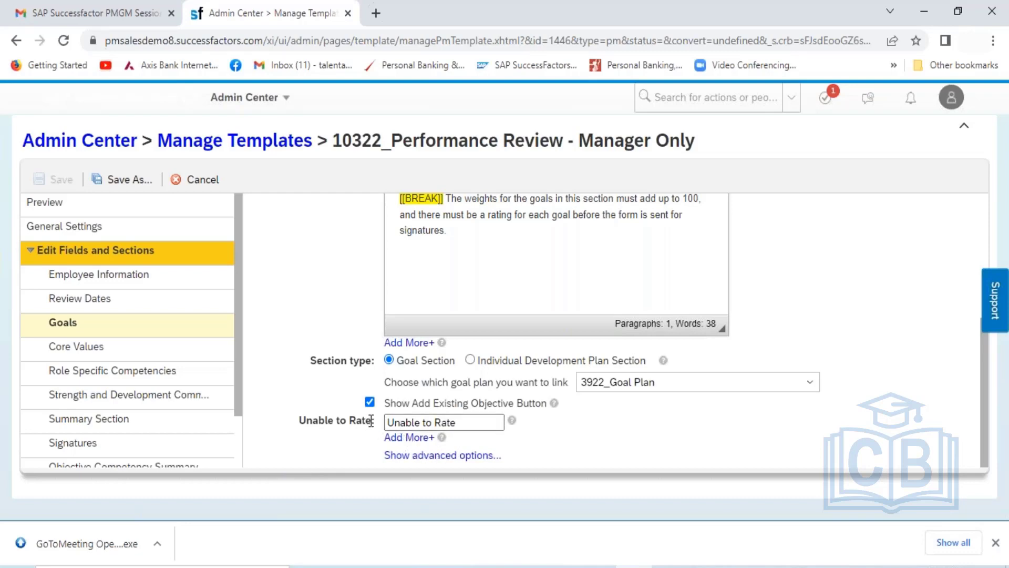
left_click_drag(371, 421, 303, 417)
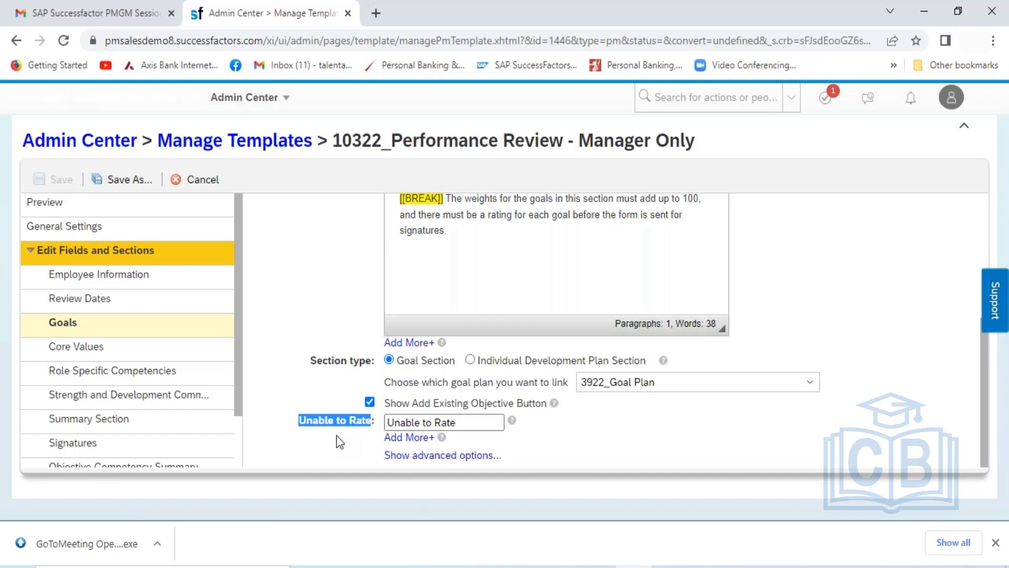
left_click(697, 449)
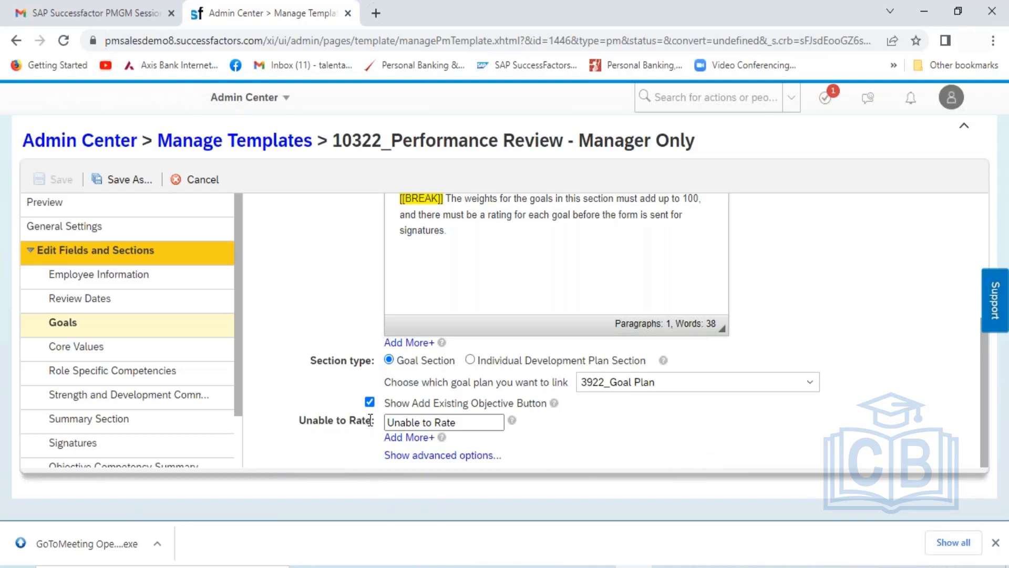
left_click_drag(328, 420, 309, 421)
- Show the Goals section's advanced options and examine the ability-to-rate settings for individual and shared rating boxes
left_click(456, 456)
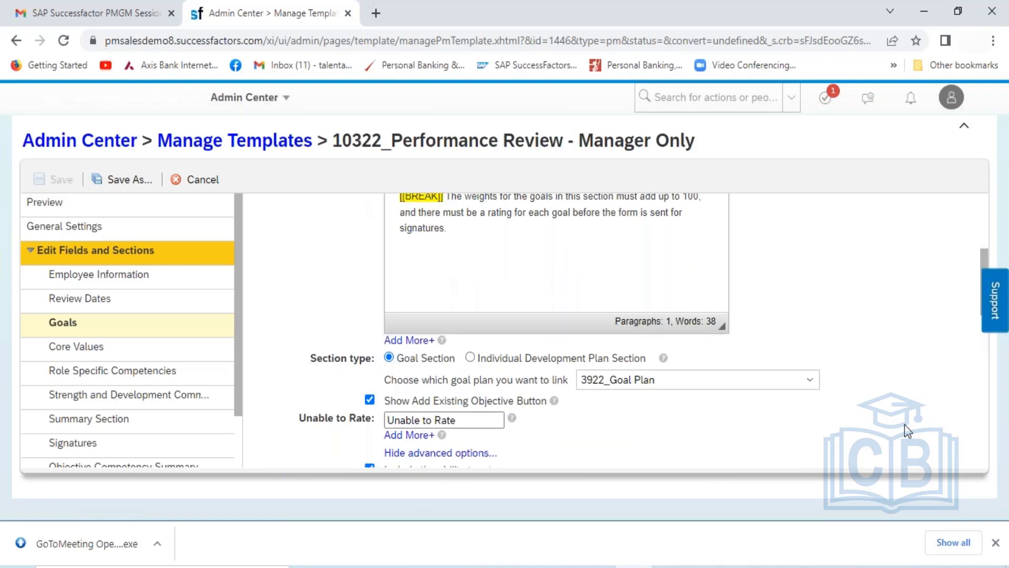
scroll(904, 424, "down", 5)
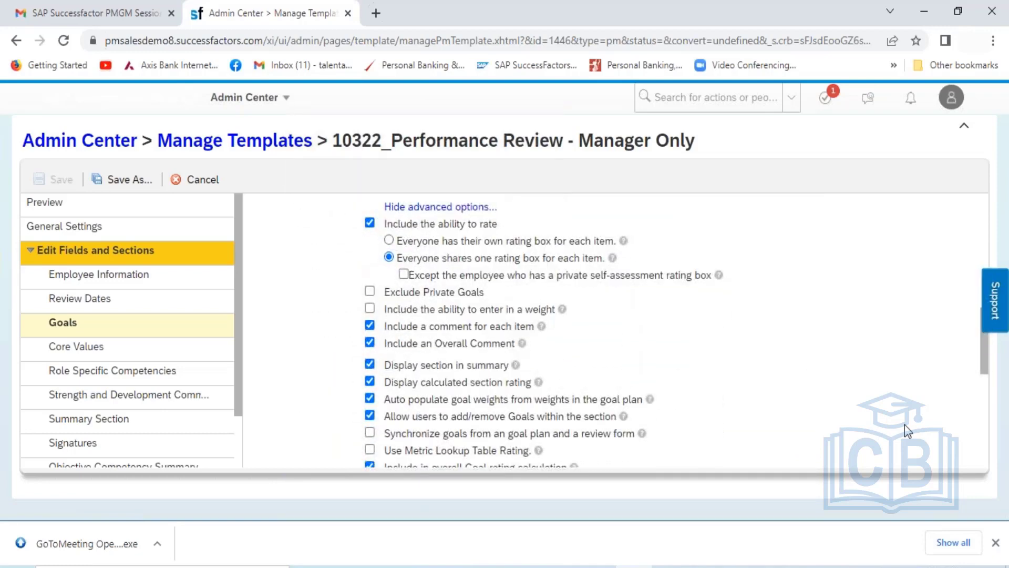
scroll(904, 424, "up", 1)
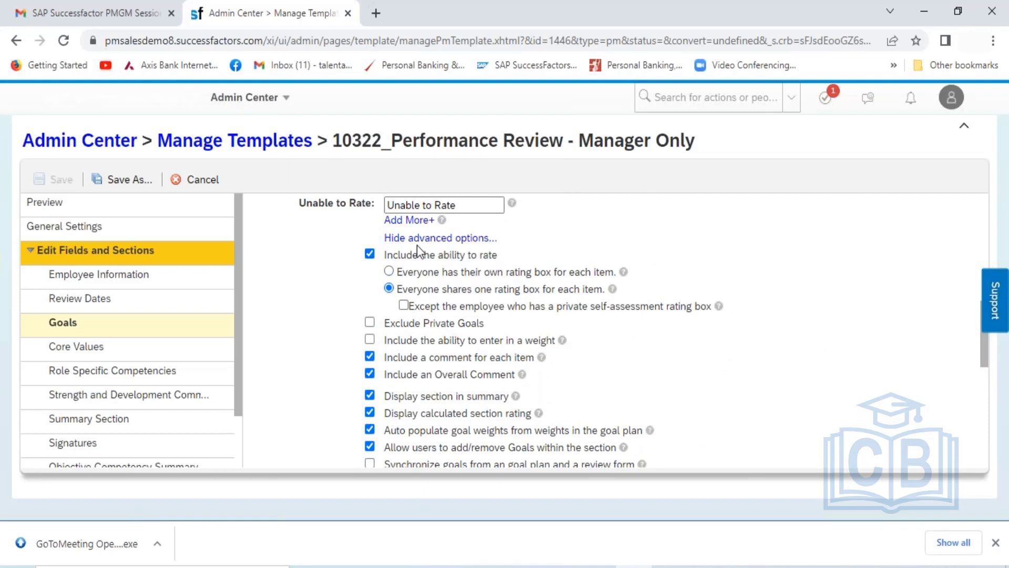
double_click(357, 244)
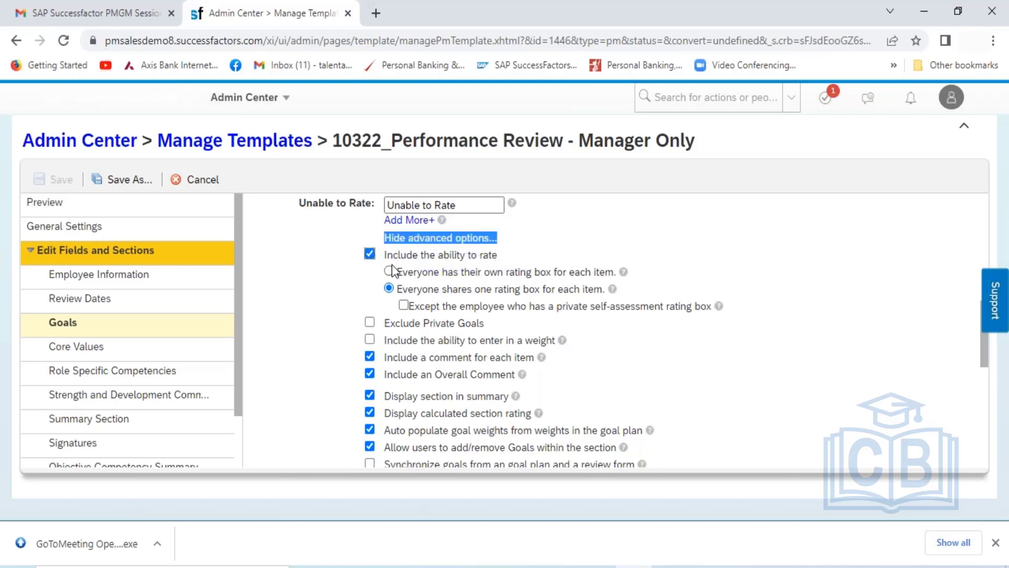
left_click(535, 257)
left_click_drag(534, 272, 712, 289)
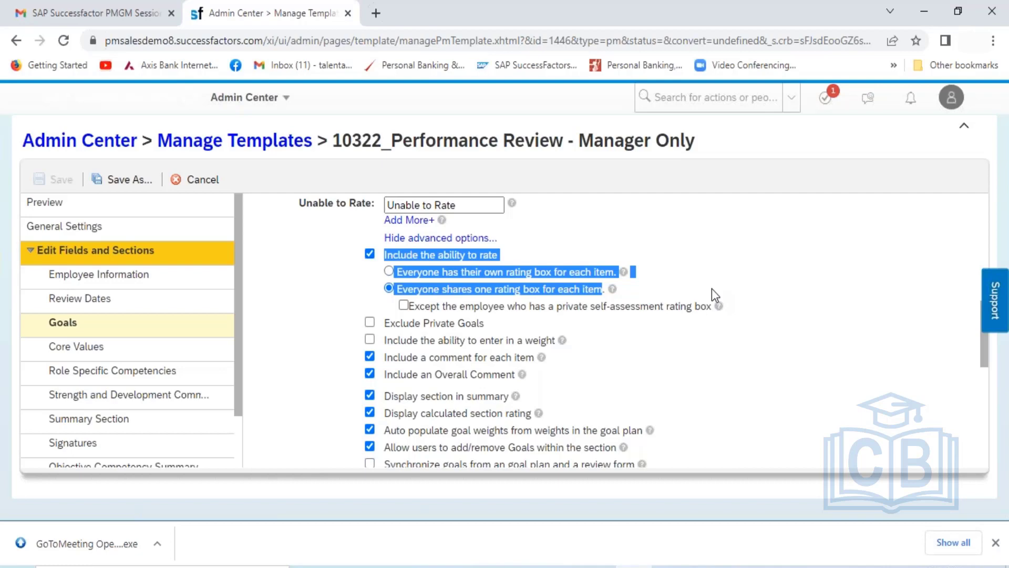
- Examine the ability-to-rate options in the Goals section, including the exception for a private self-assessment rating box
left_click(761, 338)
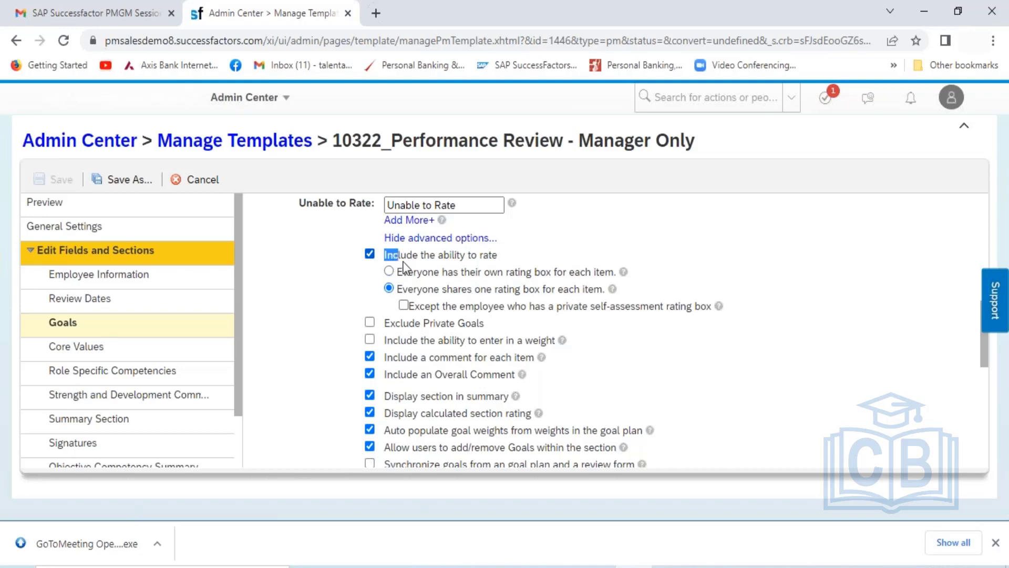
left_click_drag(388, 260, 732, 314)
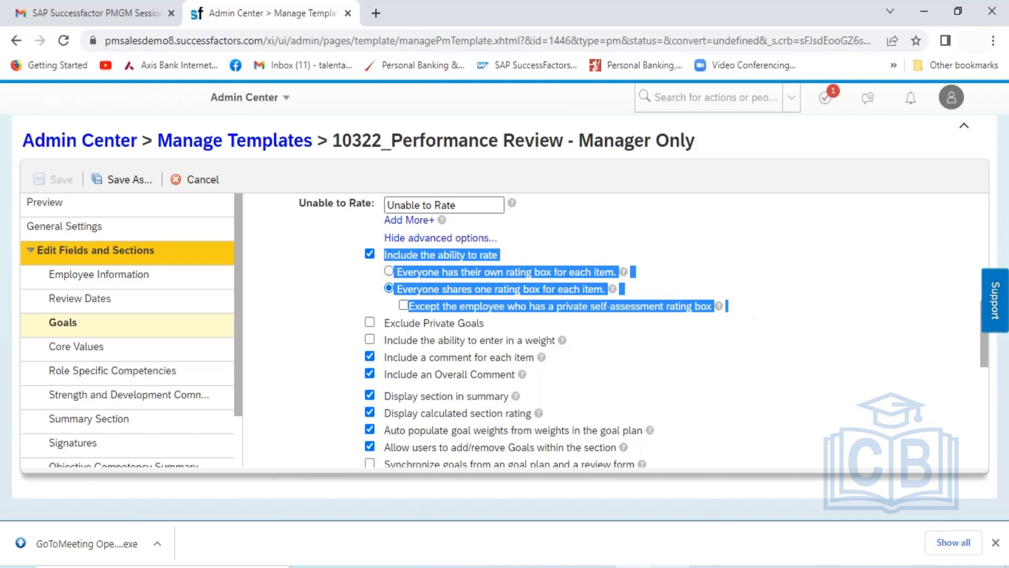
- Switch to the Excel workbook, enter "Rating Options" in B8 of the Performance Management sheet, and fit column B to its contents
key("alt+Tab")
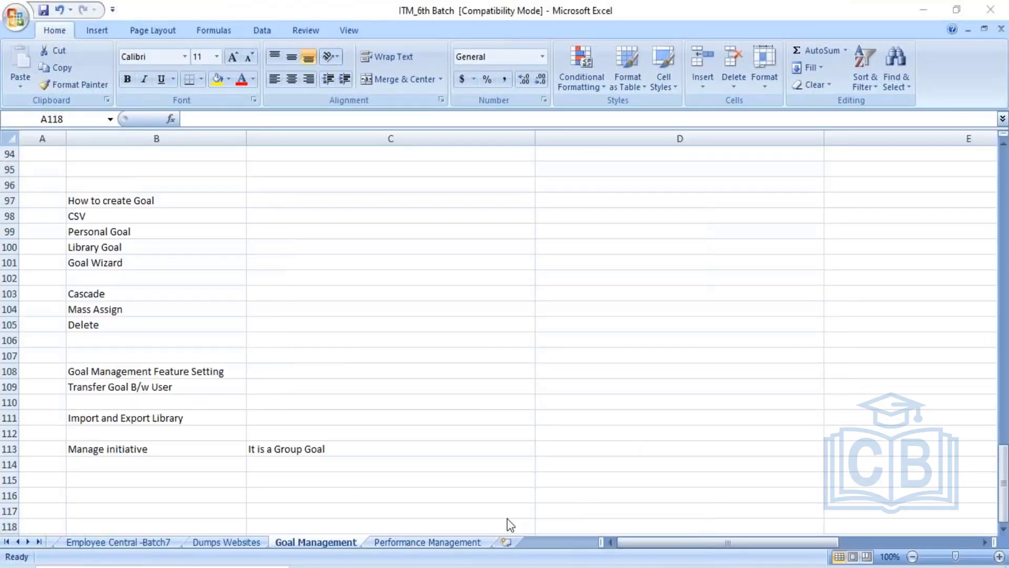
left_click(459, 542)
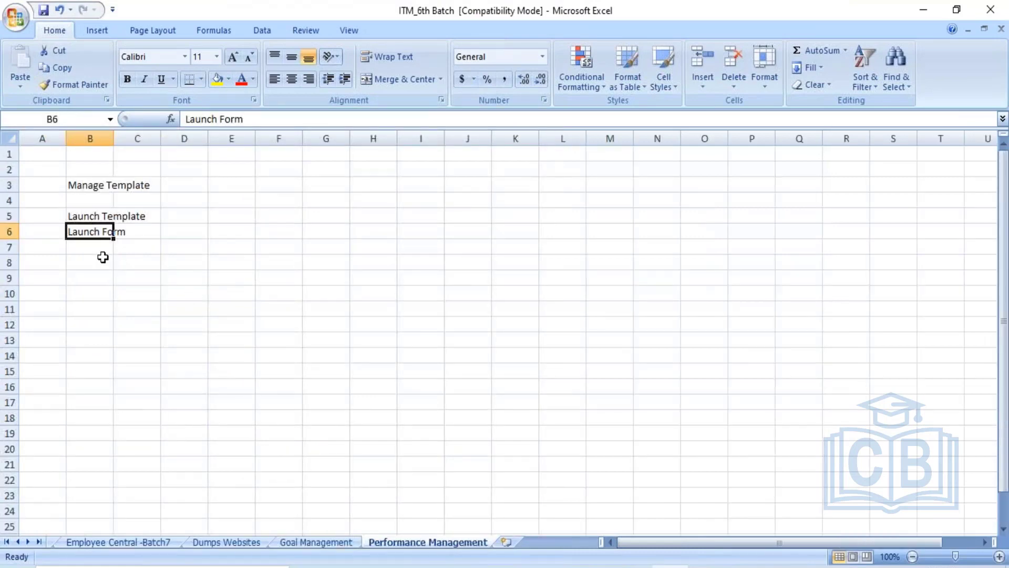
left_click(80, 264)
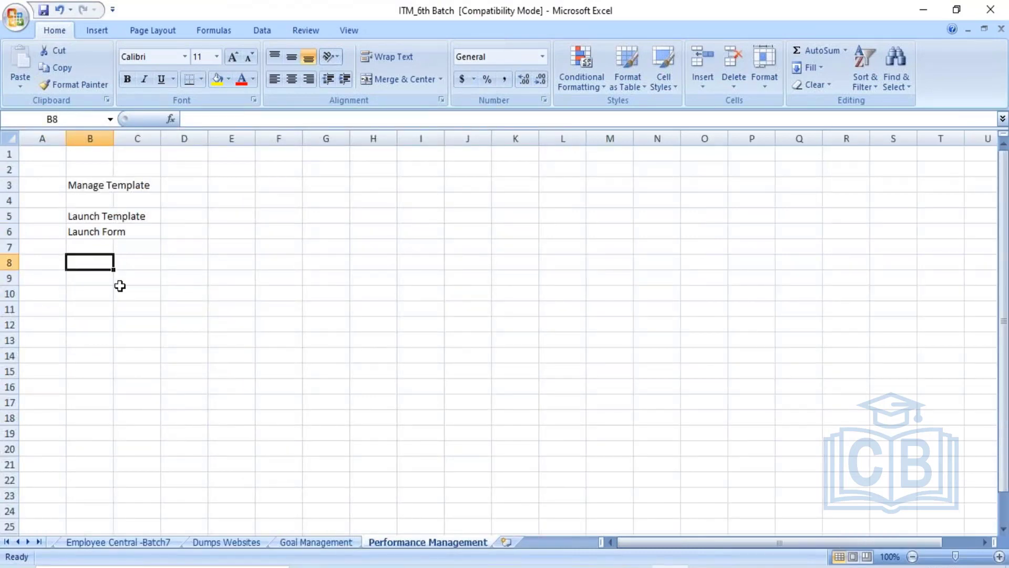
type("Rating")
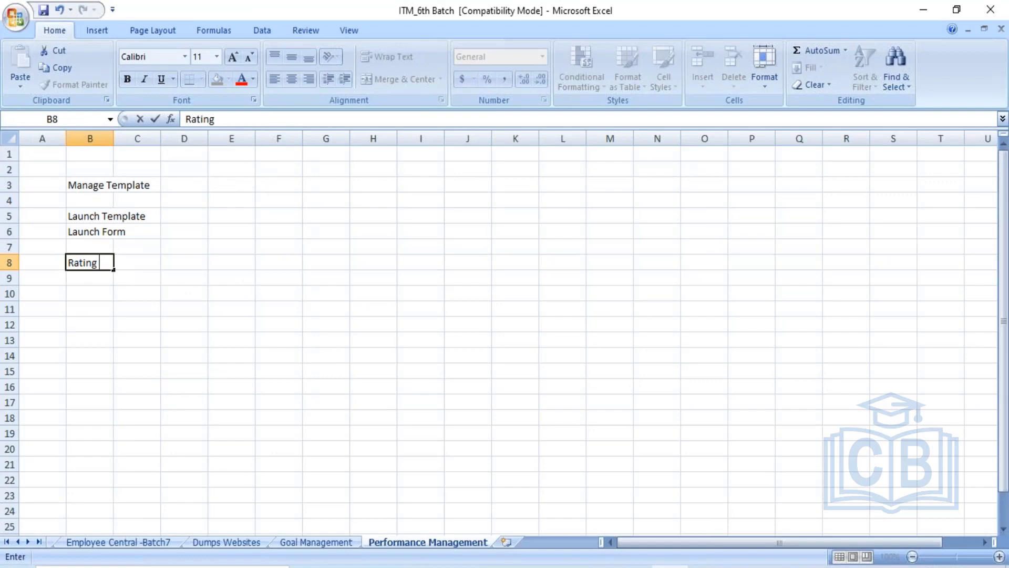
type(" Options")
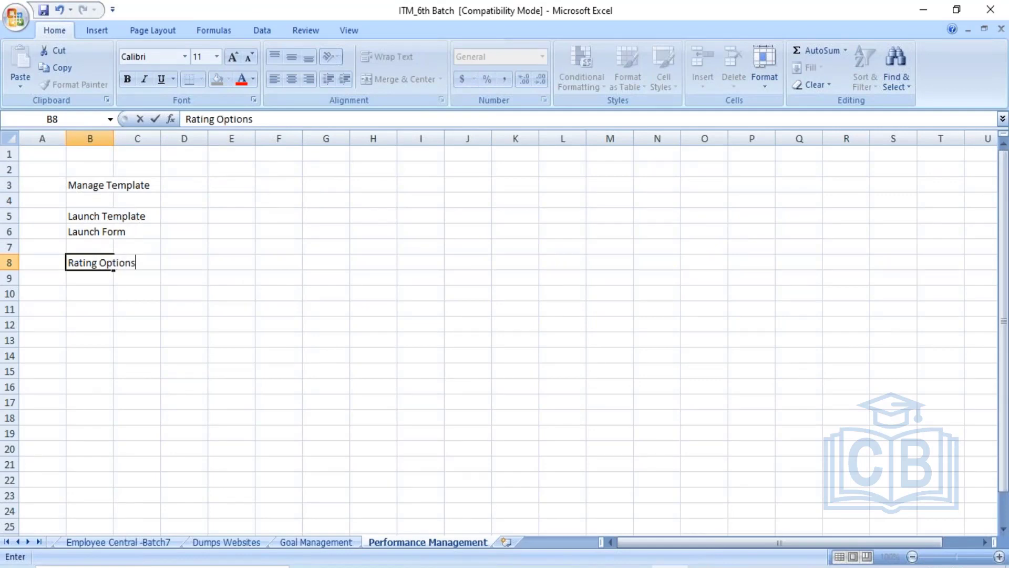
double_click(114, 140)
left_click(172, 250)
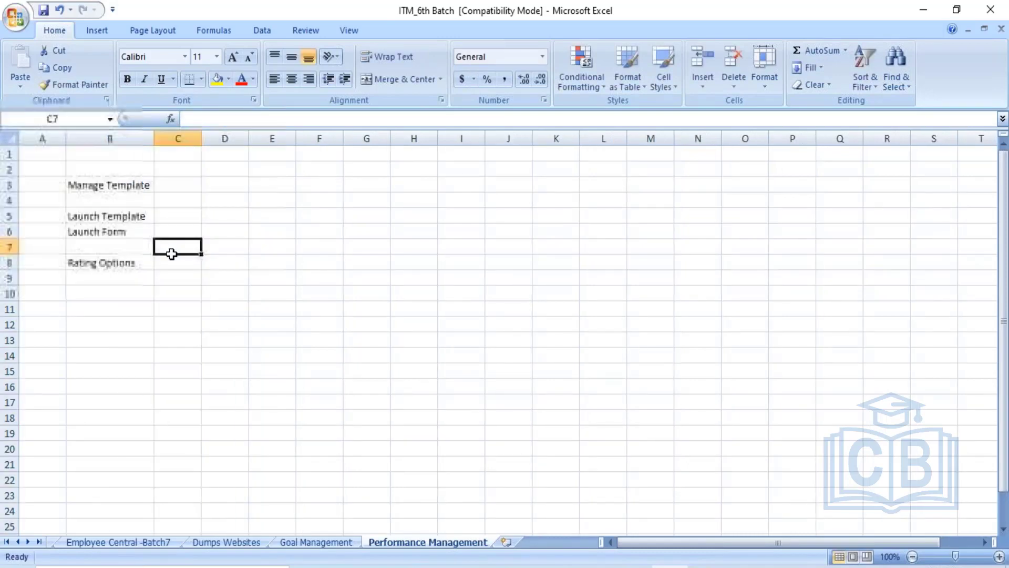
- Enter "Rating Option 0" in cell C8 and fit column C to its contents
left_click(184, 262)
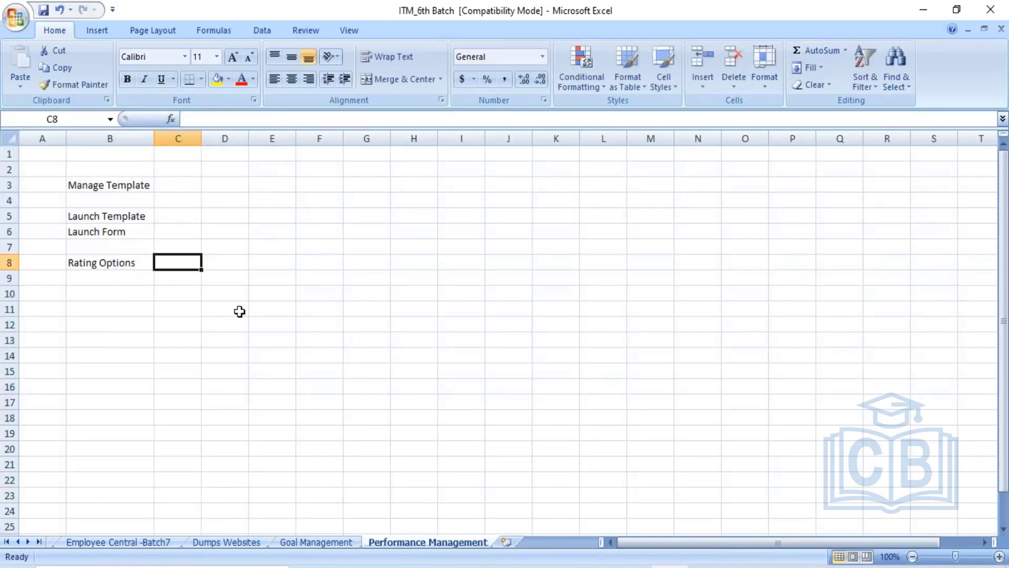
type("Ra")
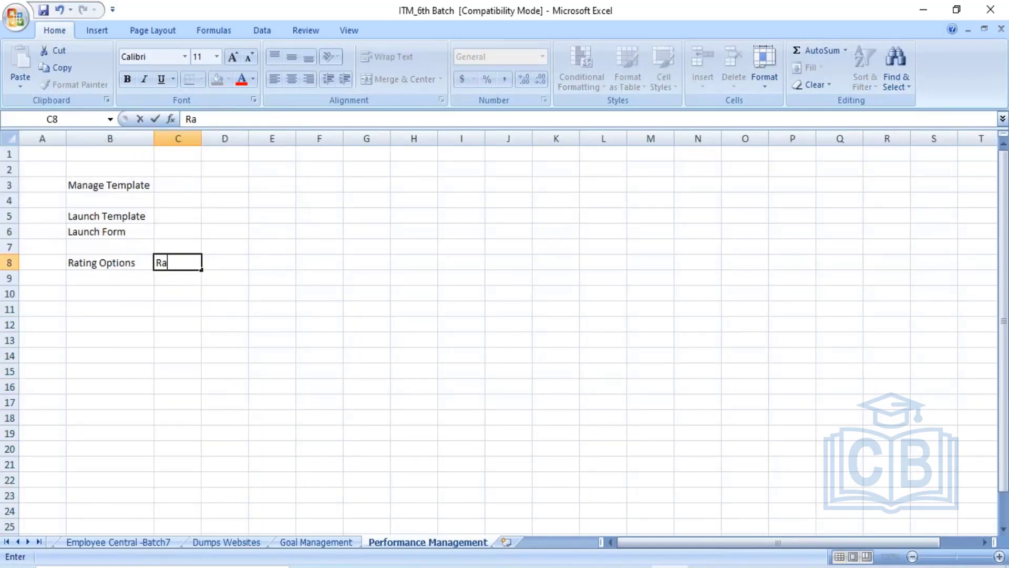
type("ting Option 0")
left_click(238, 318)
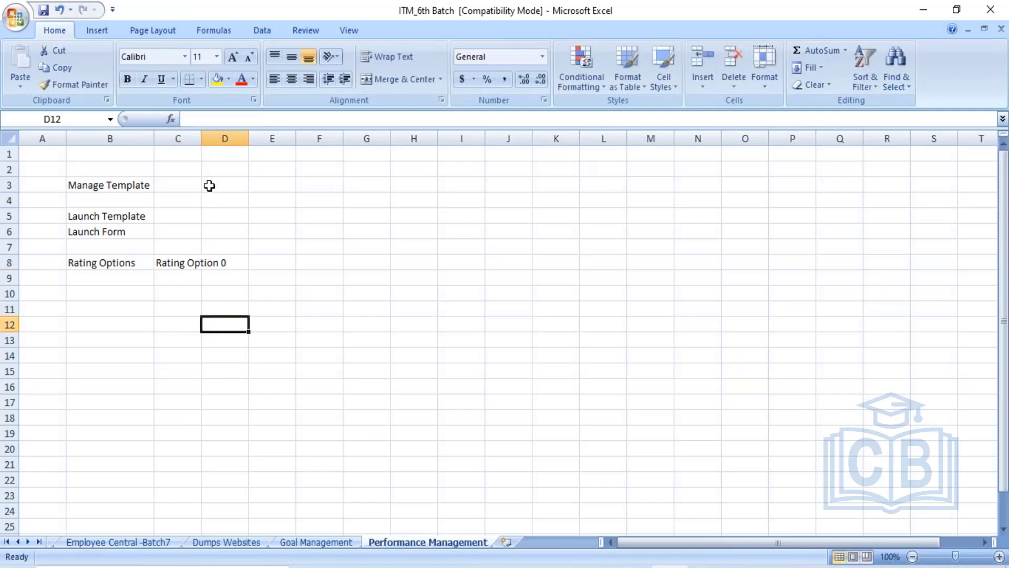
double_click(202, 138)
- Copy the Rating Option 0 entry from C8 into cells C9 to C11
left_click(203, 257)
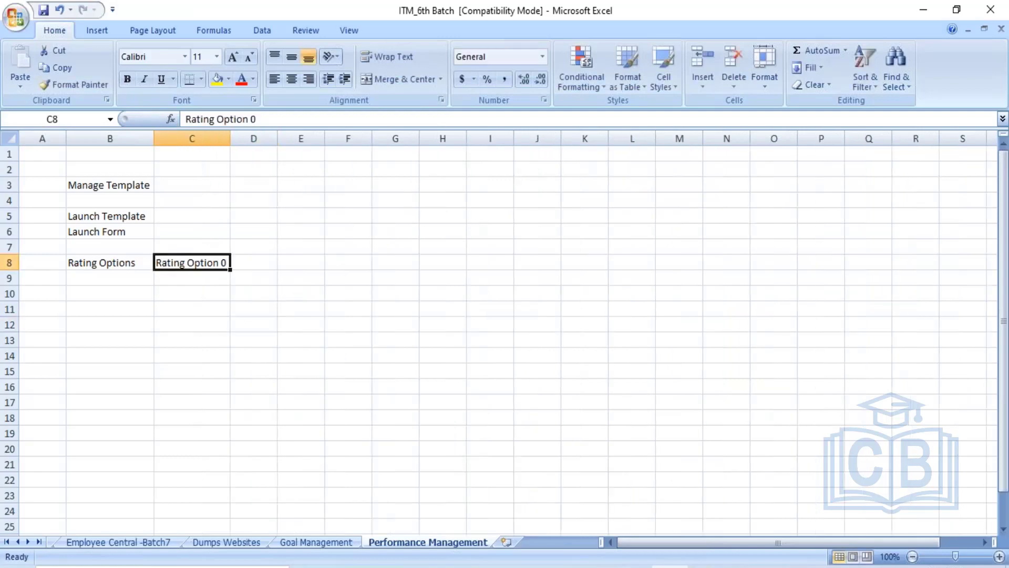
key("ctrl+c")
key("Down")
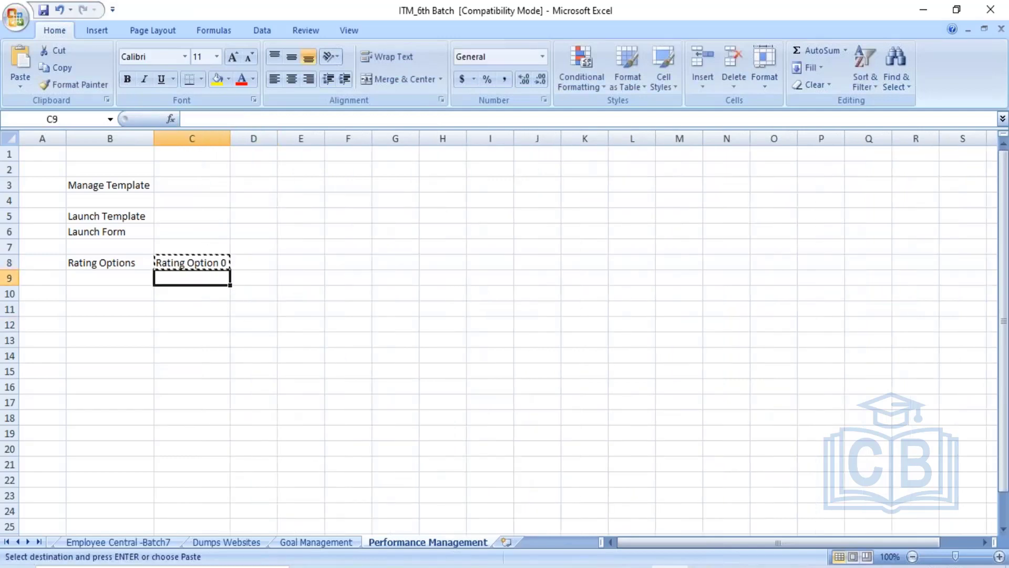
key("shift+Down")
key("shift+Down")
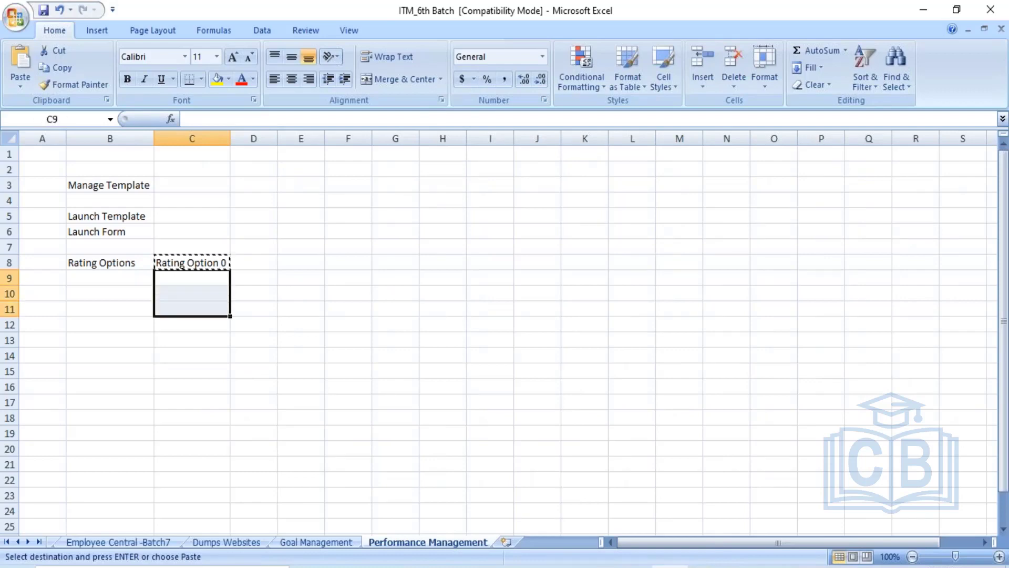
key("ctrl+v")
left_click(311, 307)
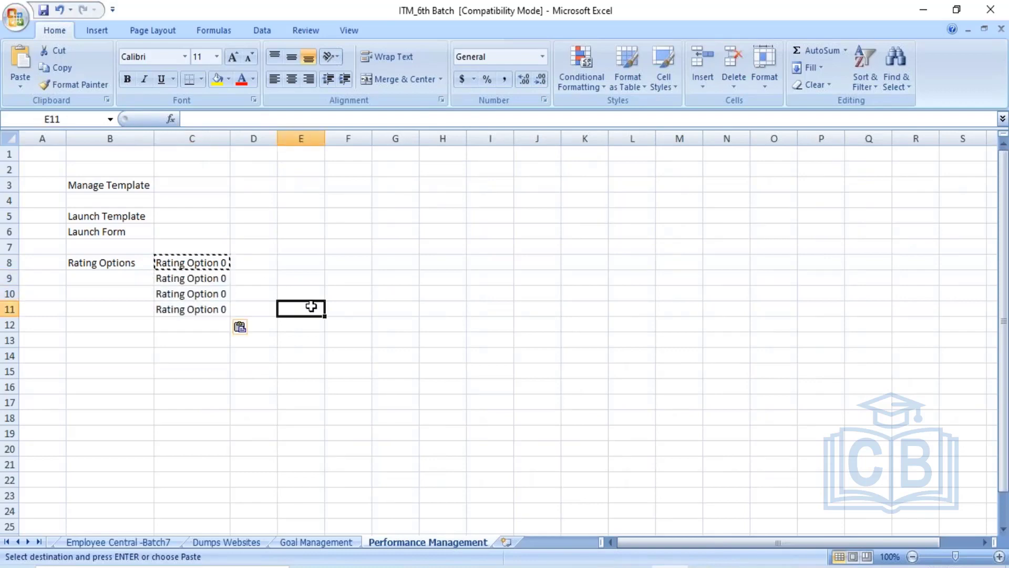
- Change the copied entry in cell C9 to "Rating Option 1"
left_click(229, 280)
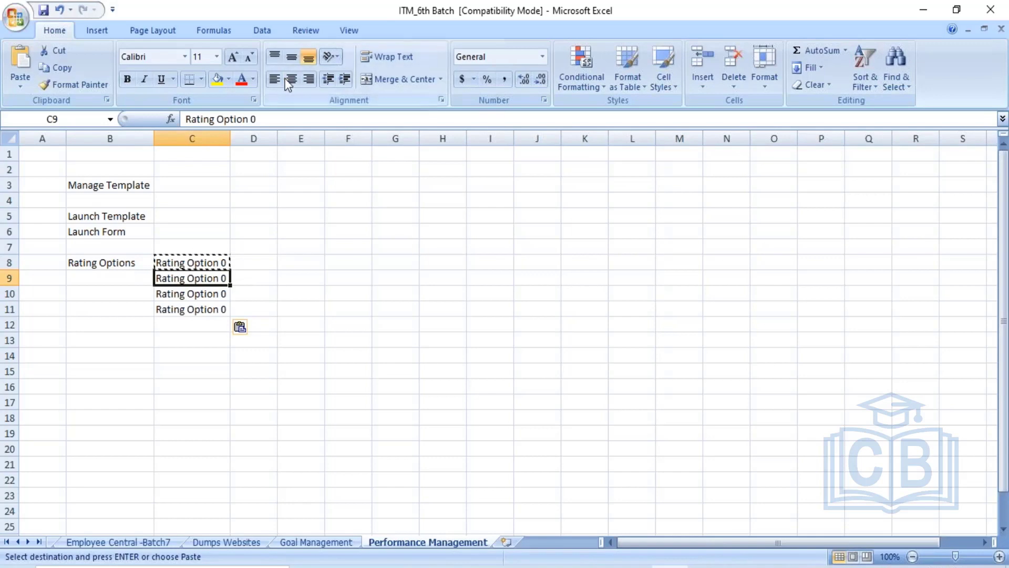
left_click(265, 118)
key("BackSpace")
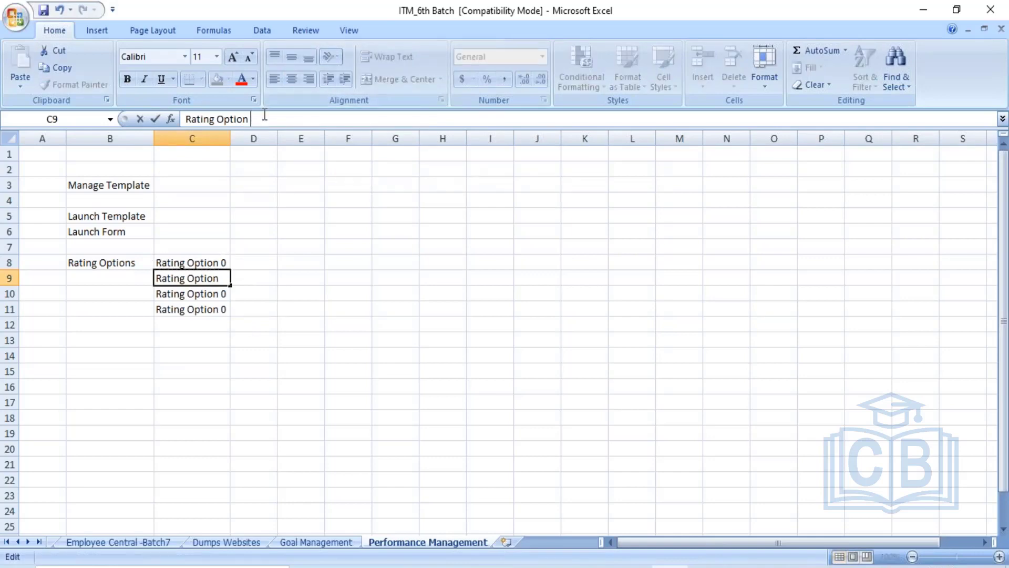
type("1")
left_click(315, 247)
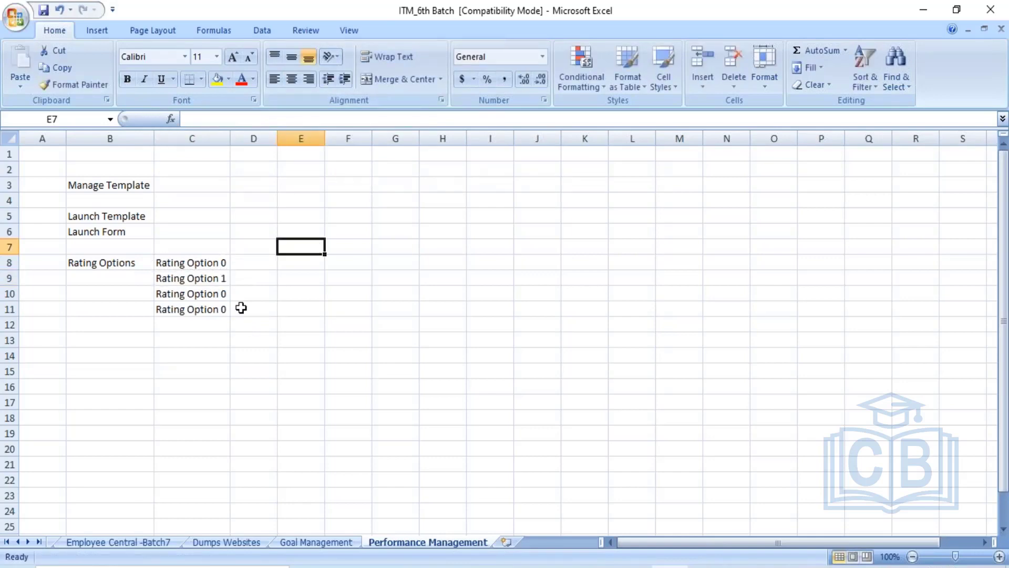
- Change the copied entry in cell C10 to "Rating Option 2"
left_click(211, 294)
left_click(264, 118)
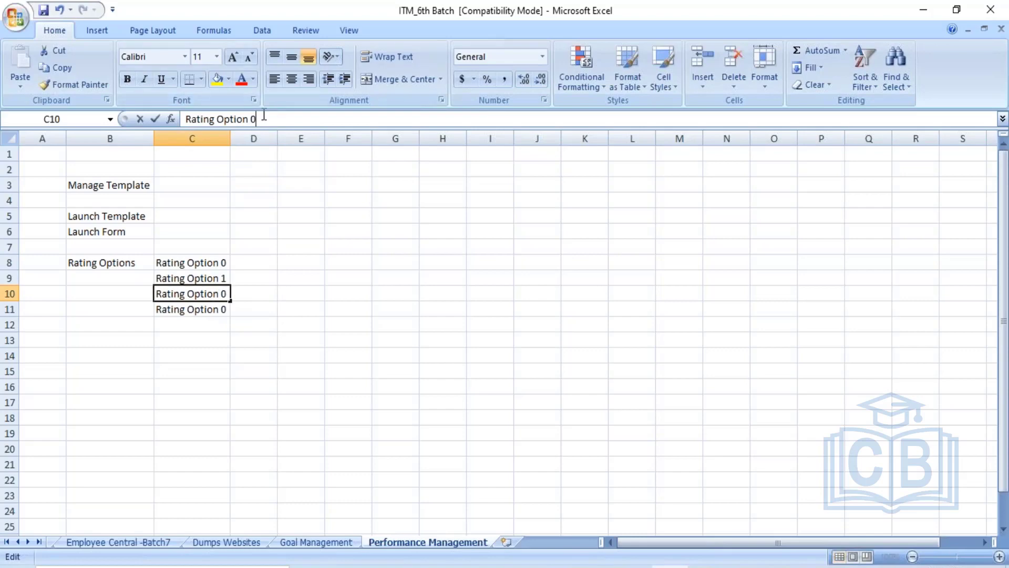
key("BackSpace")
type("2")
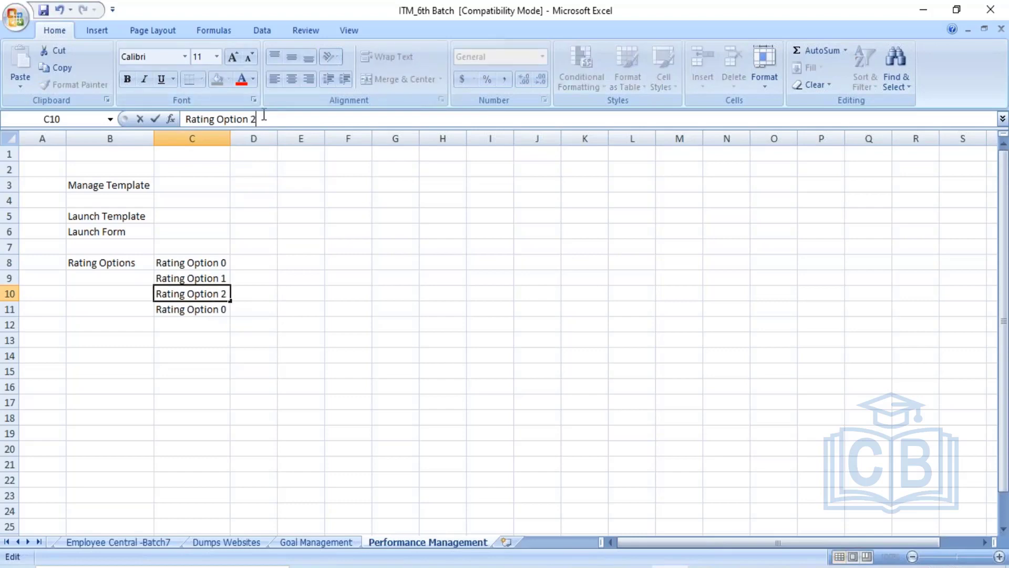
left_click(333, 309)
- Change the copied entry in cell C11 to "Rating Option 3"
left_click(213, 313)
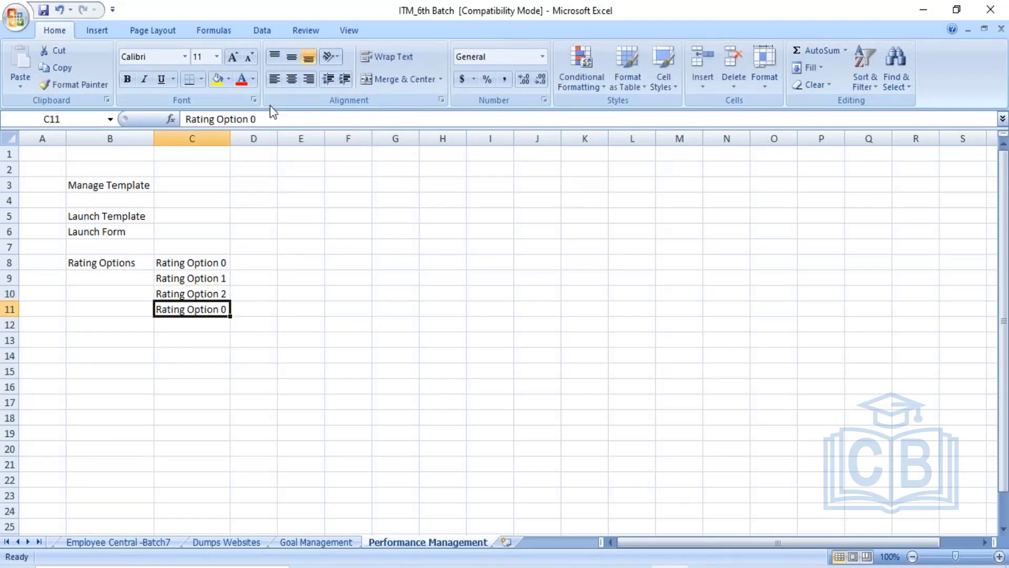
left_click(266, 117)
key("BackSpace")
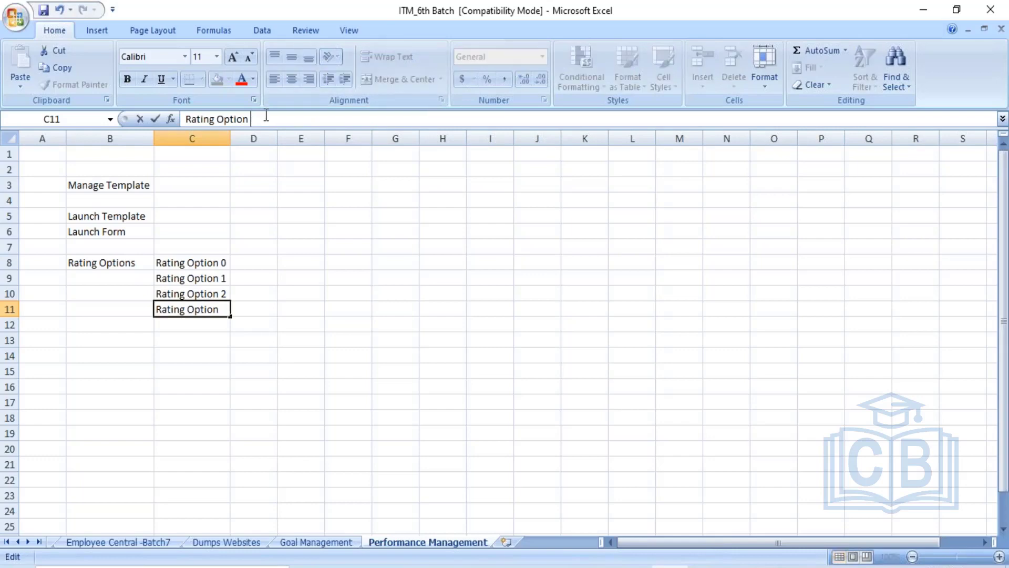
type("3")
left_click(327, 346)
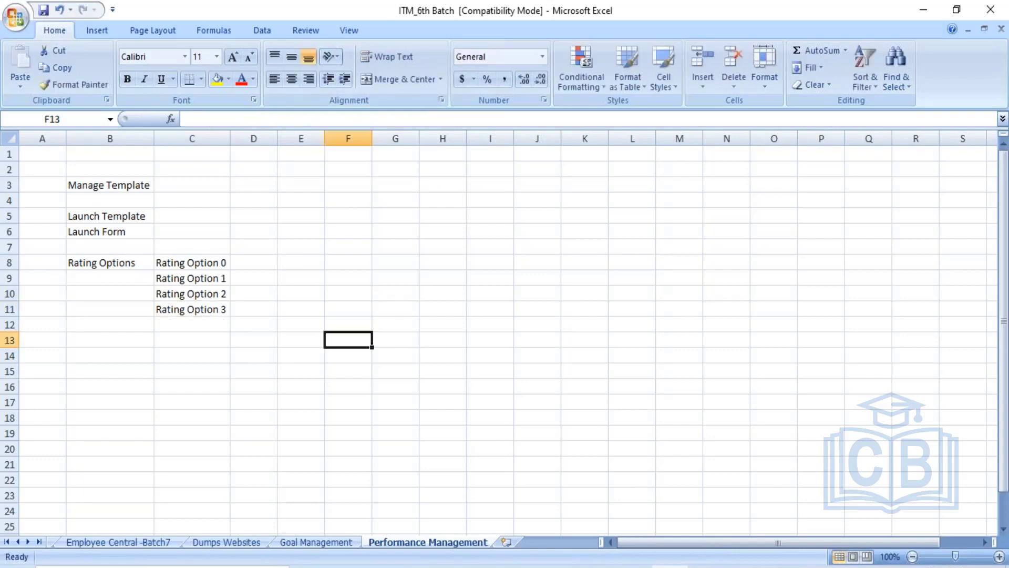
- Save the workbook in its current format, continuing past the compatibility check
key("ctrl+s")
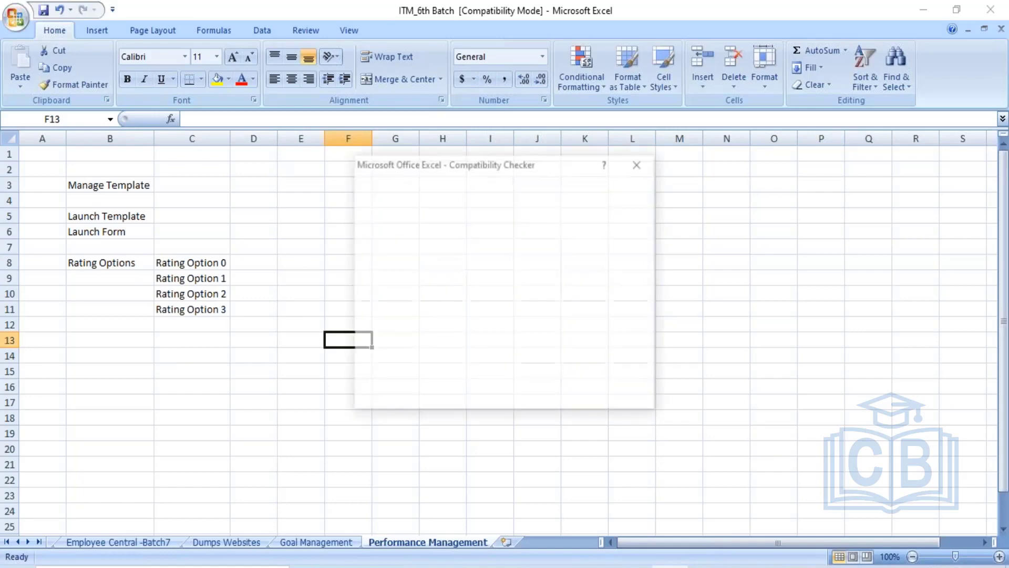
left_click(561, 396)
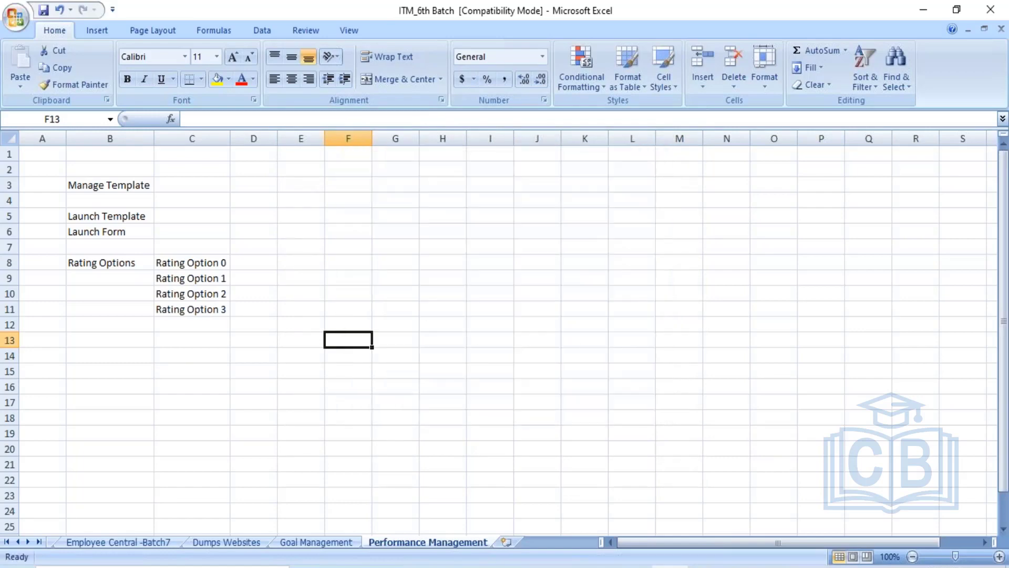
left_click(195, 249)
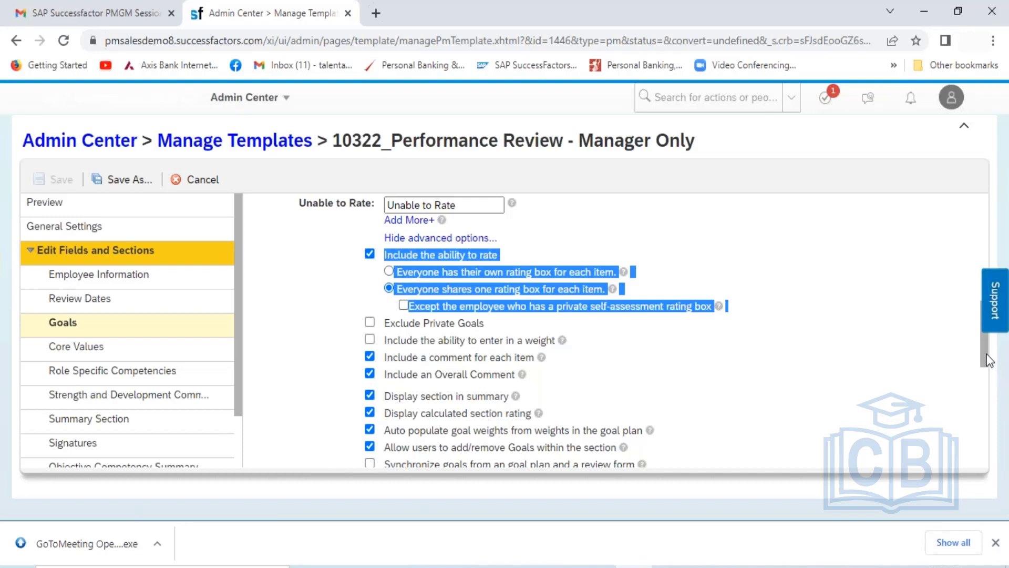
- Return to the template in the browser and enable "Include the ability to enter in a weight" in the Goals section's advanced options
left_click_drag(988, 360, 985, 470)
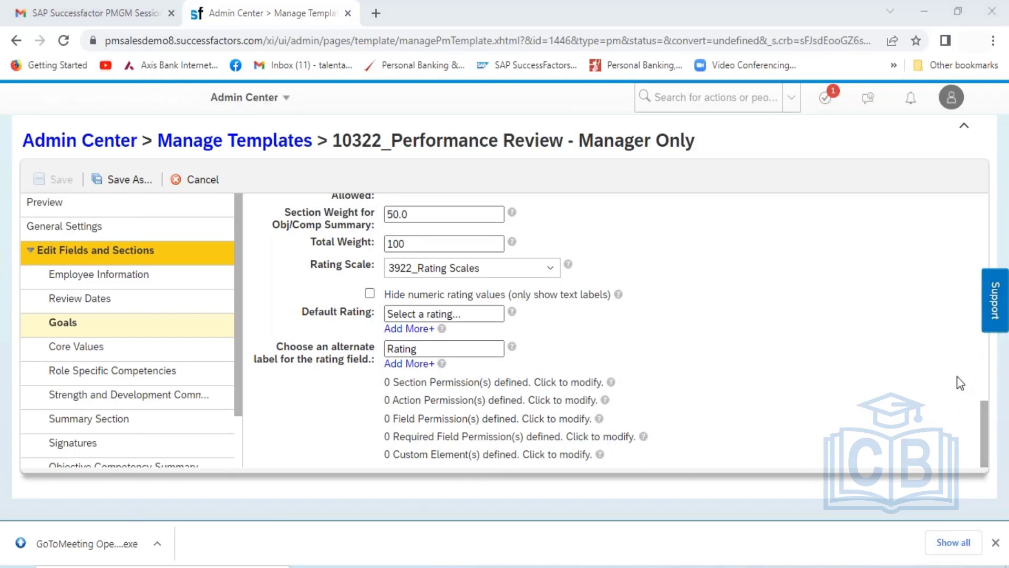
scroll(961, 383, "up", 5)
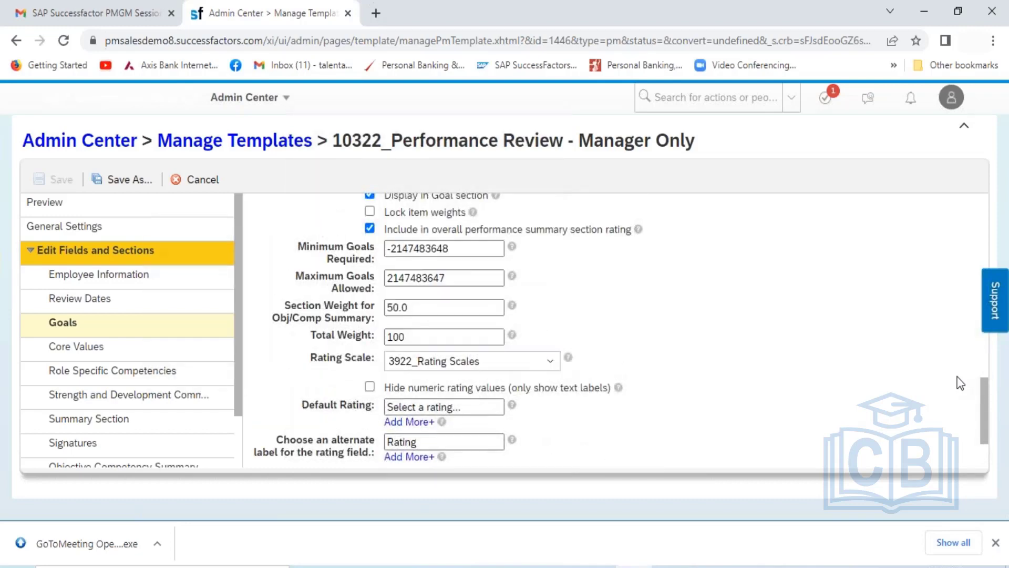
scroll(960, 383, "up", 6)
scroll(960, 384, "down", 4)
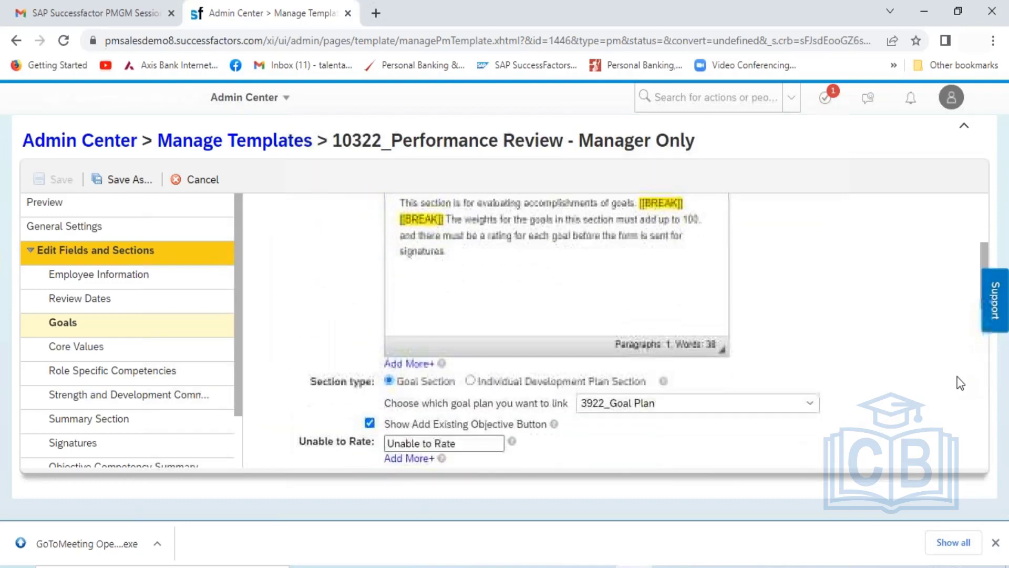
scroll(960, 383, "down", 3)
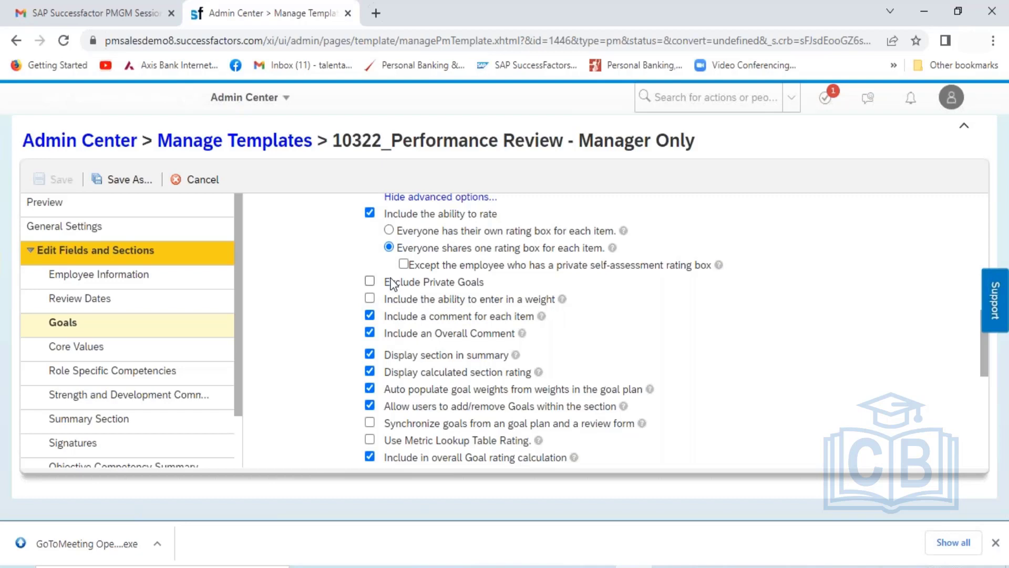
left_click(370, 299)
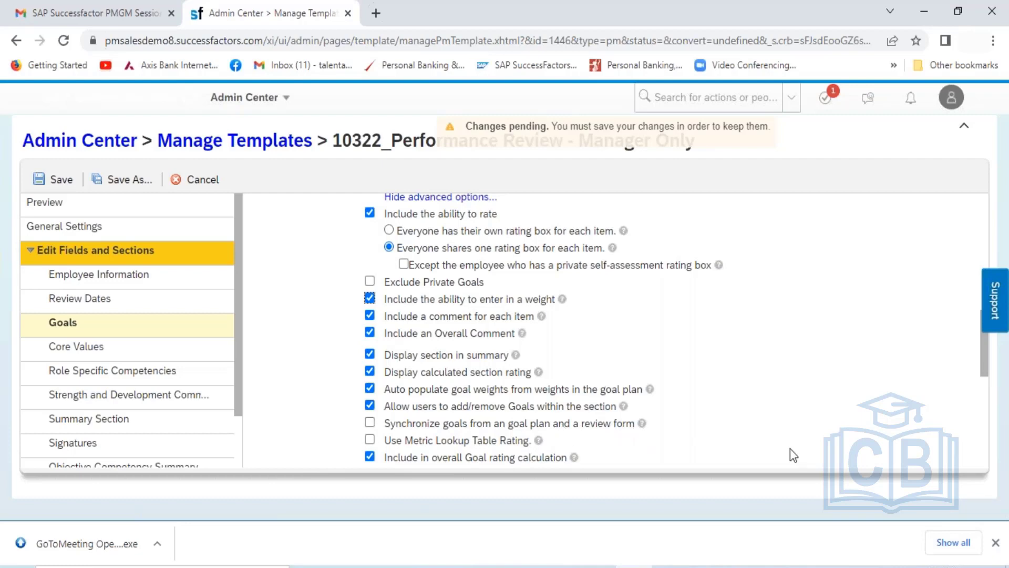
- Check the template's general settings and reopen the Goals section to review its linked goal plan and advanced options
left_click(83, 226)
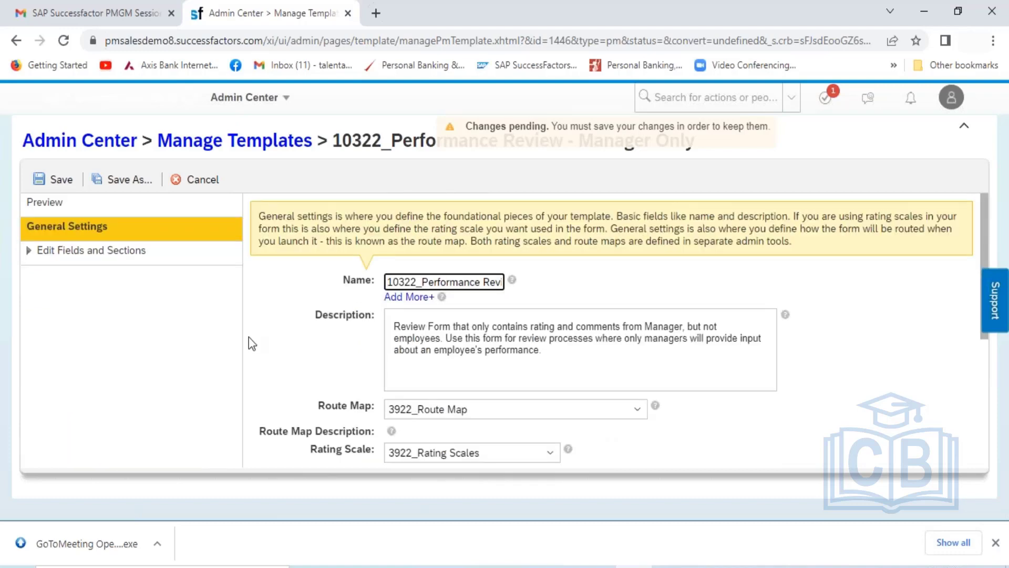
left_click(83, 256)
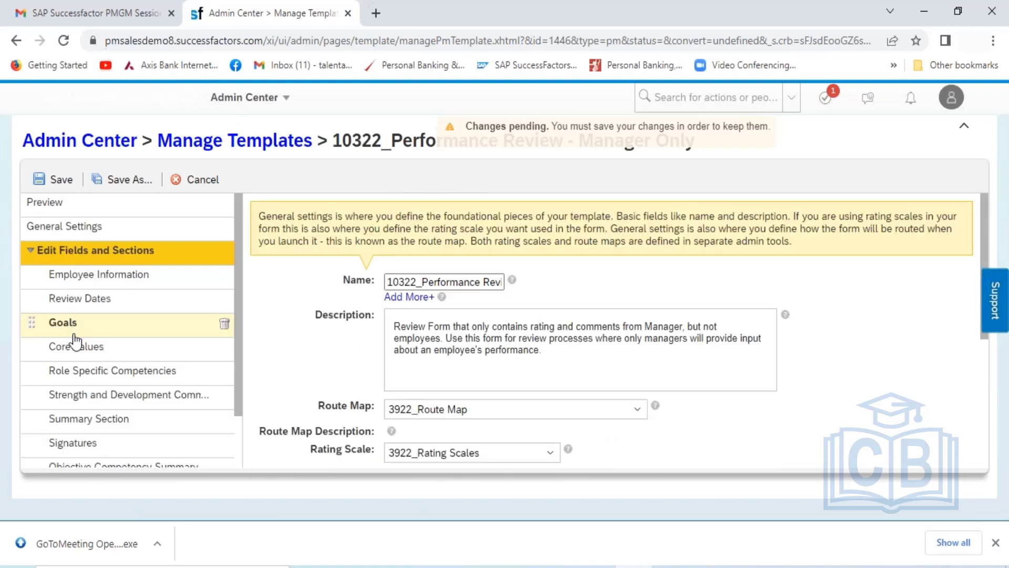
left_click(75, 334)
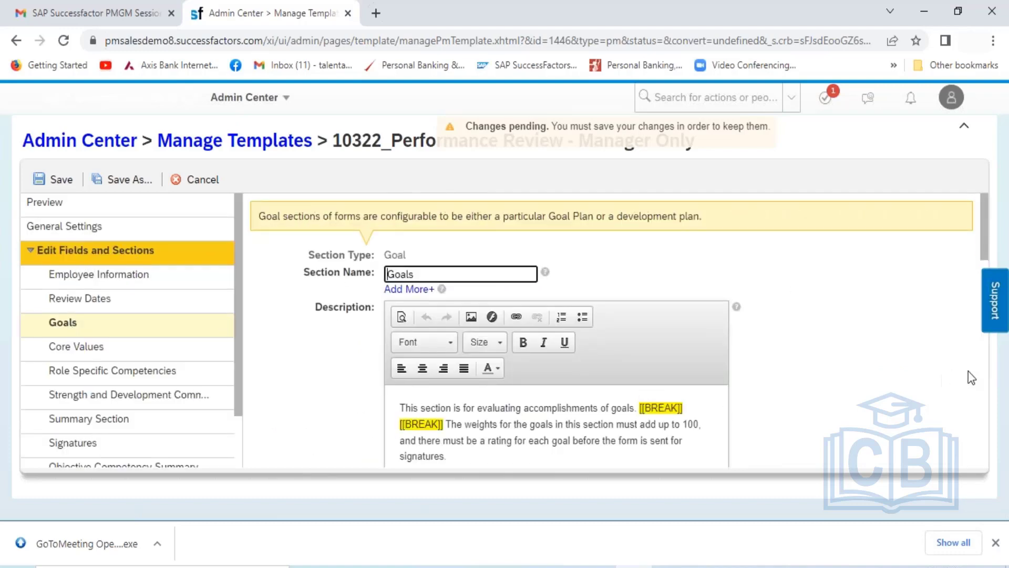
scroll(978, 383, "down", 1)
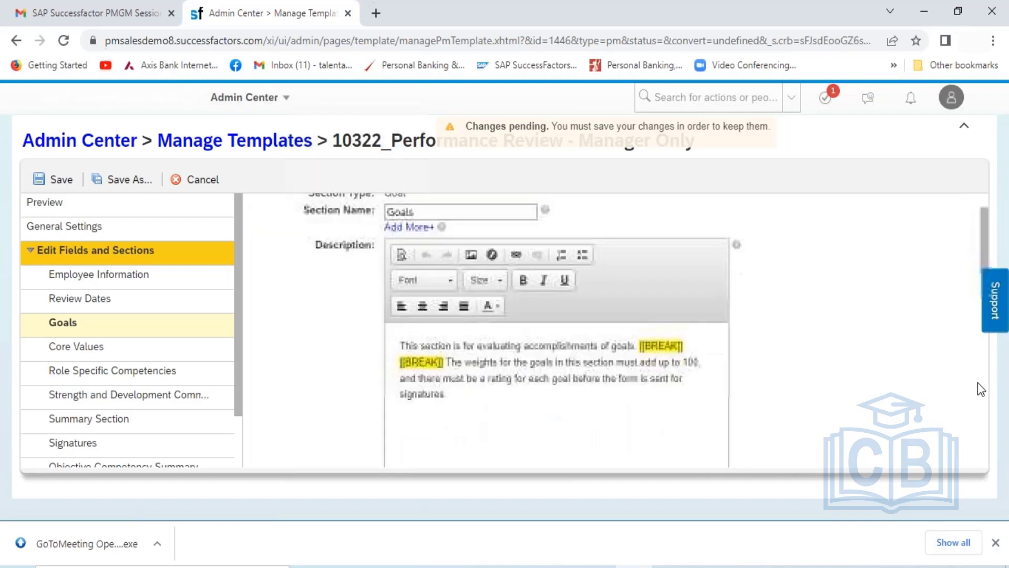
scroll(977, 383, "down", 4)
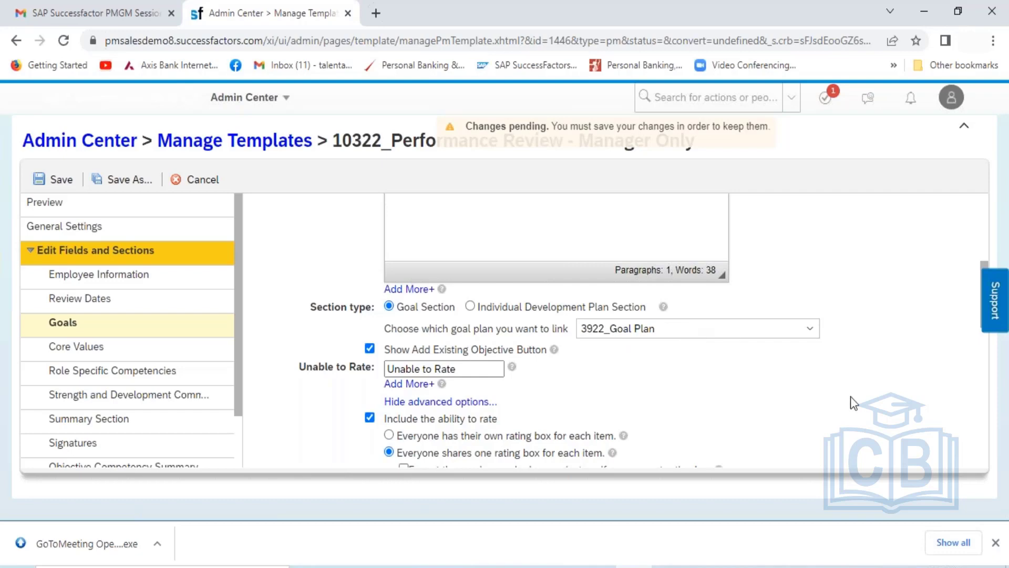
scroll(851, 397, "down", 5)
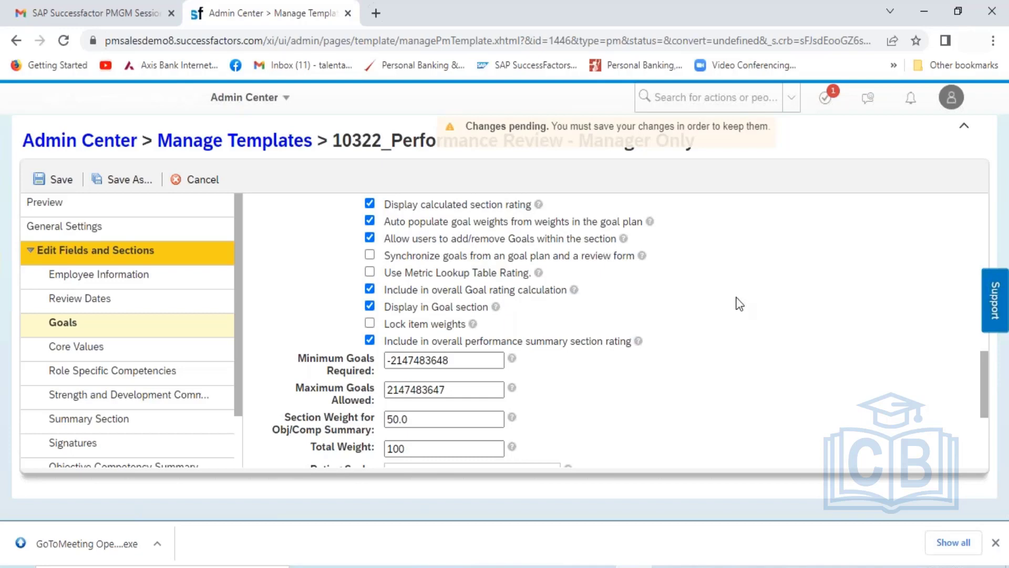
scroll(740, 304, "up", 1)
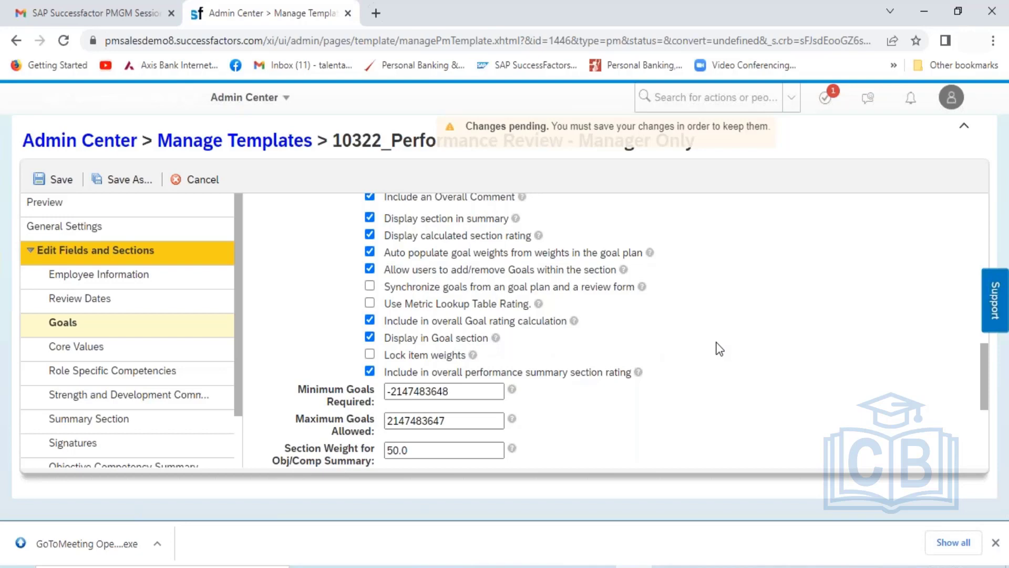
scroll(719, 349, "down", 3)
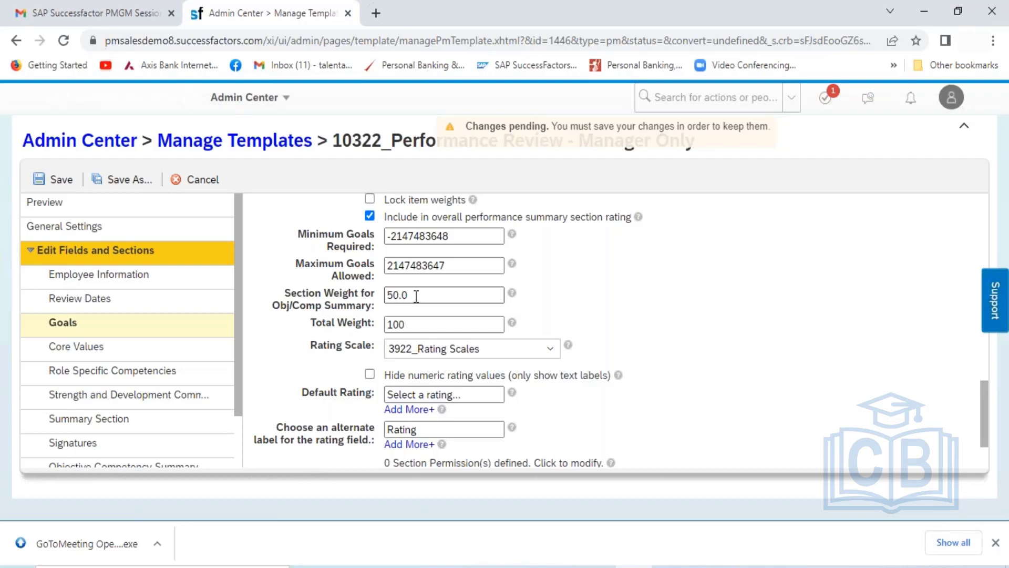
- Inspect the Goals section's total weight, rating scale choices, default rating and permission settings
left_click(402, 325)
left_click(549, 349)
left_click(639, 341)
scroll(677, 364, "down", 3)
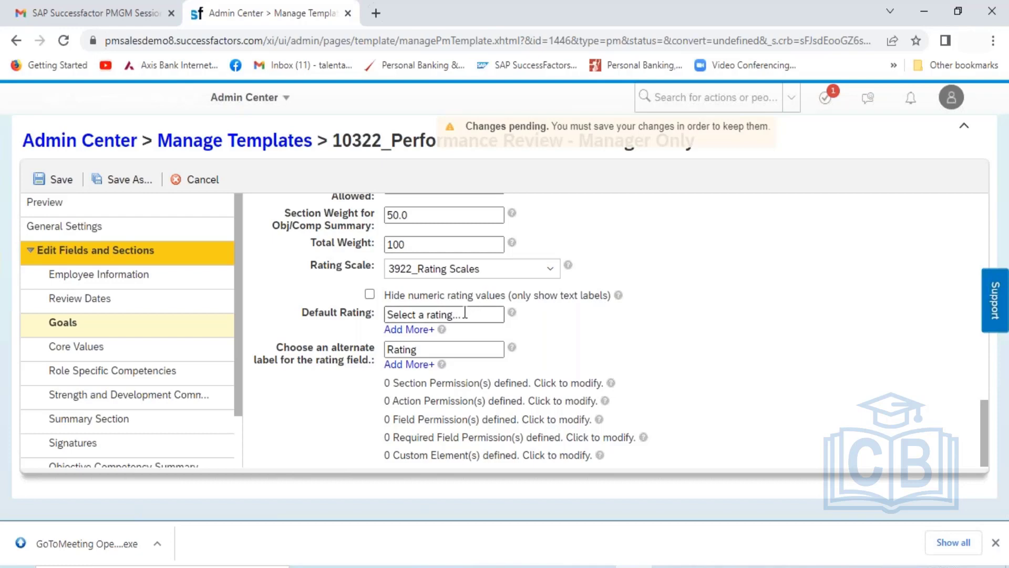
left_click_drag(465, 314, 387, 315)
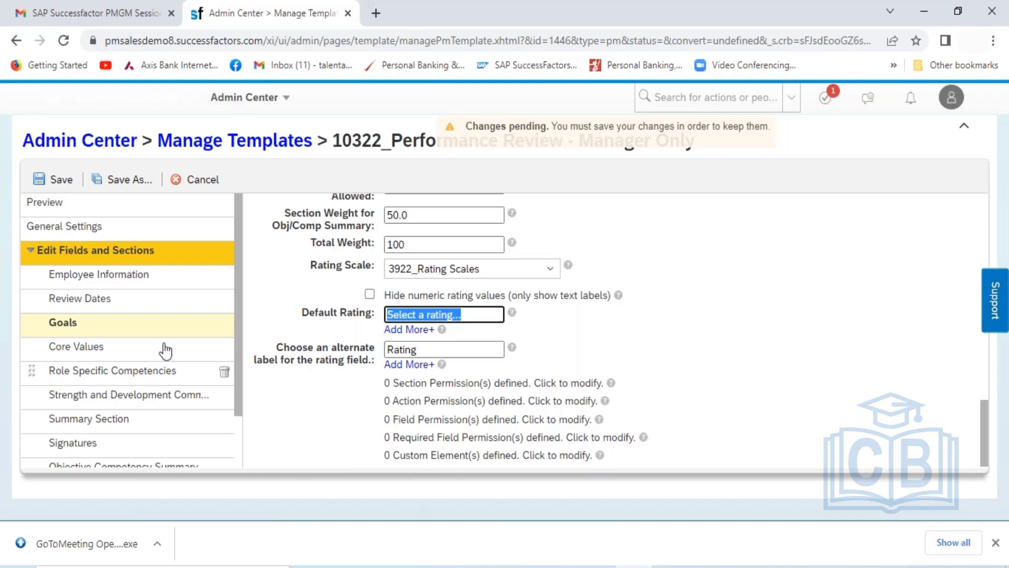
- Open the Core Values section, expand its advanced options and review its competency type, rating, comment and weight settings
left_click(106, 350)
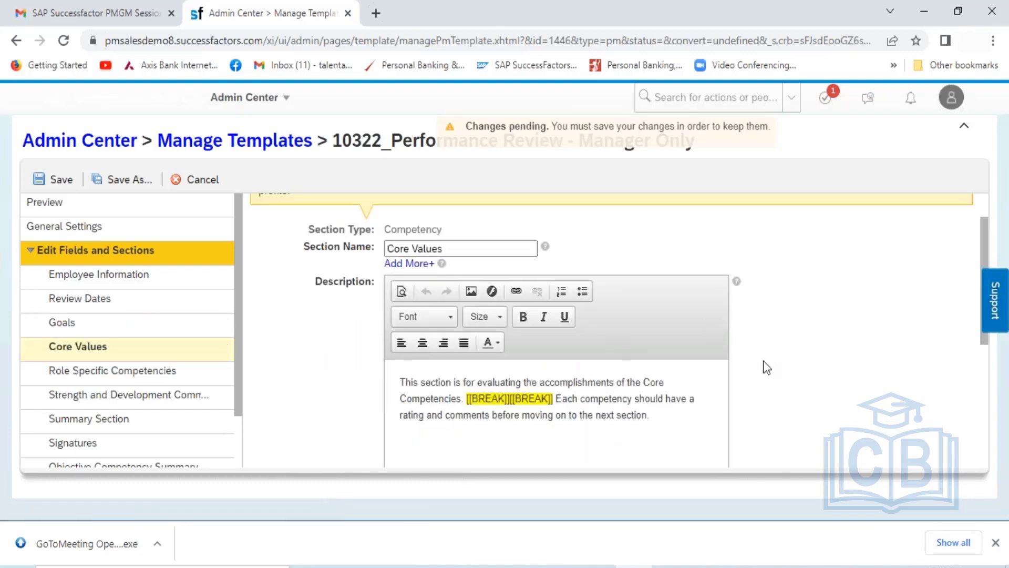
scroll(767, 367, "down", 5)
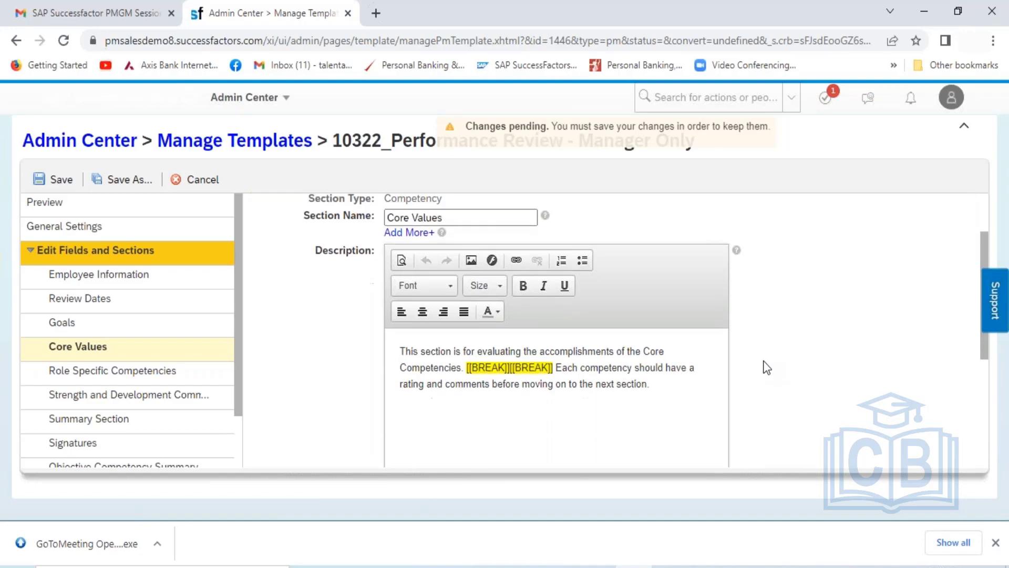
scroll(767, 367, "down", 5)
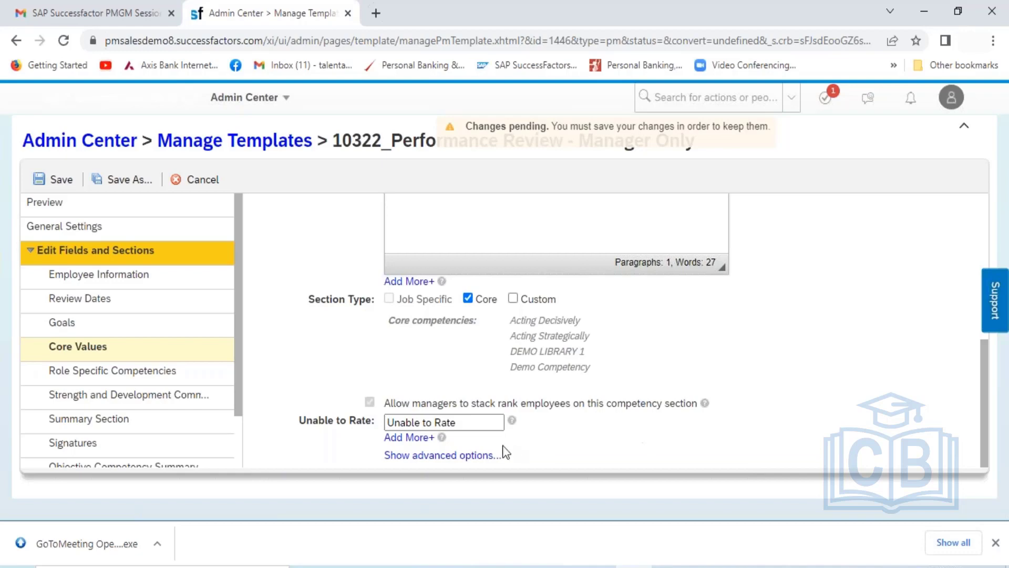
left_click(480, 455)
scroll(686, 443, "up", 5)
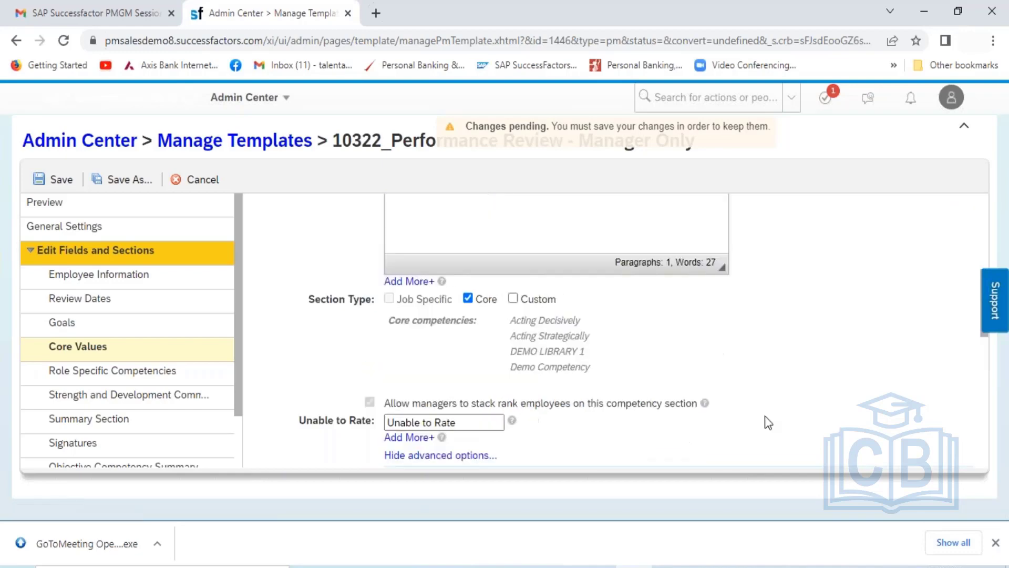
scroll(805, 419, "down", 5)
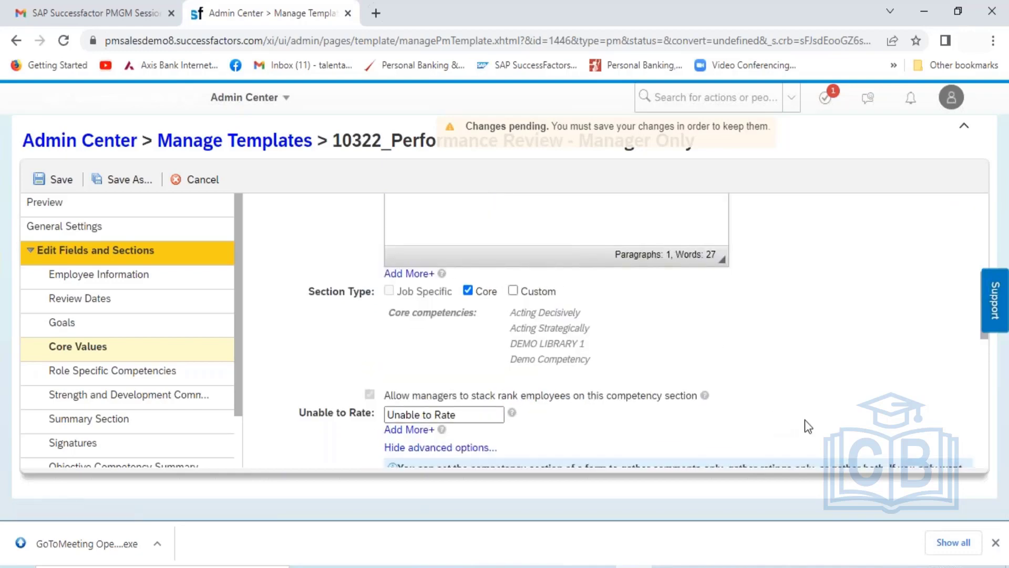
scroll(650, 331, "up", 2)
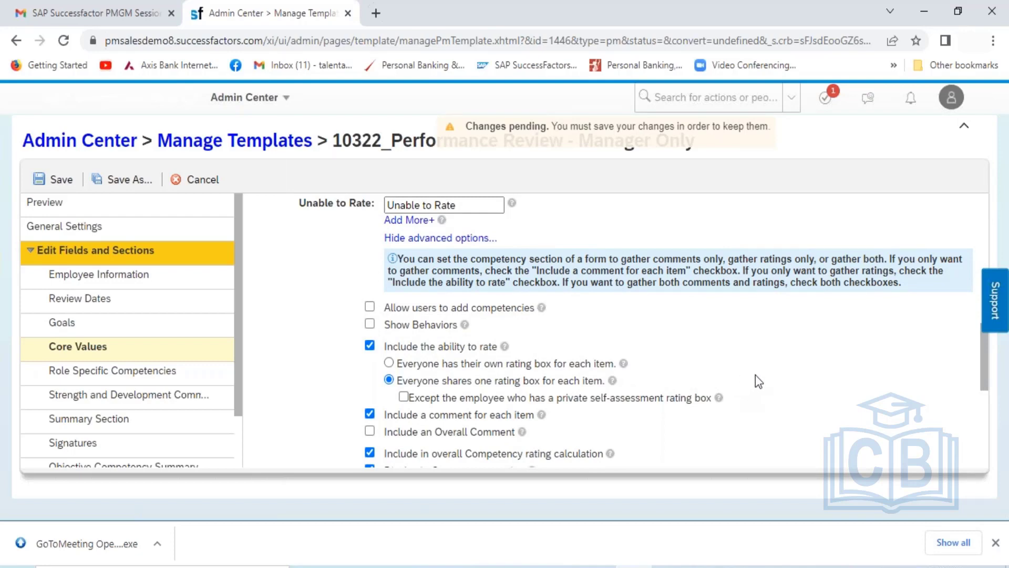
scroll(756, 374, "down", 3)
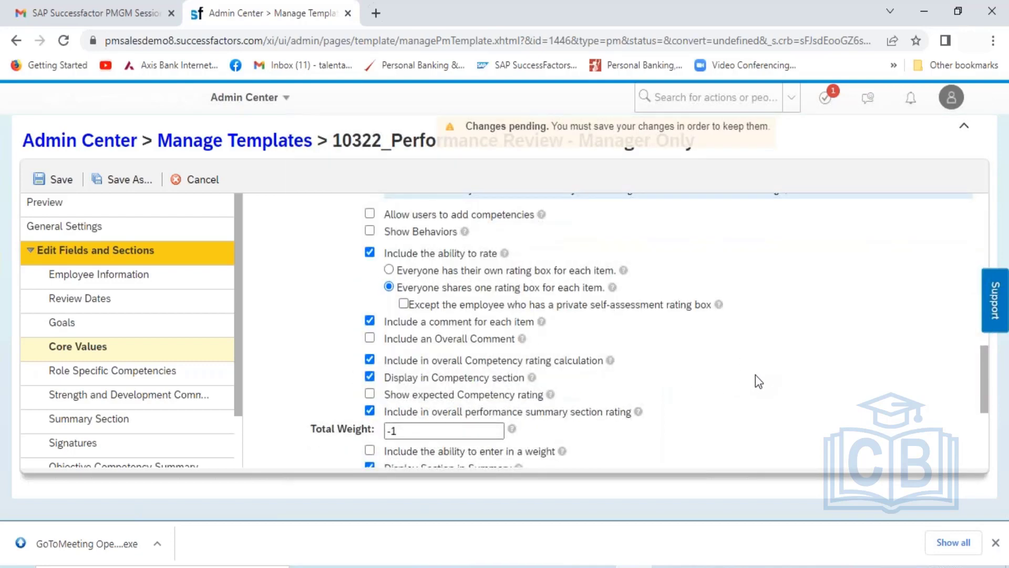
scroll(755, 375, "down", 3)
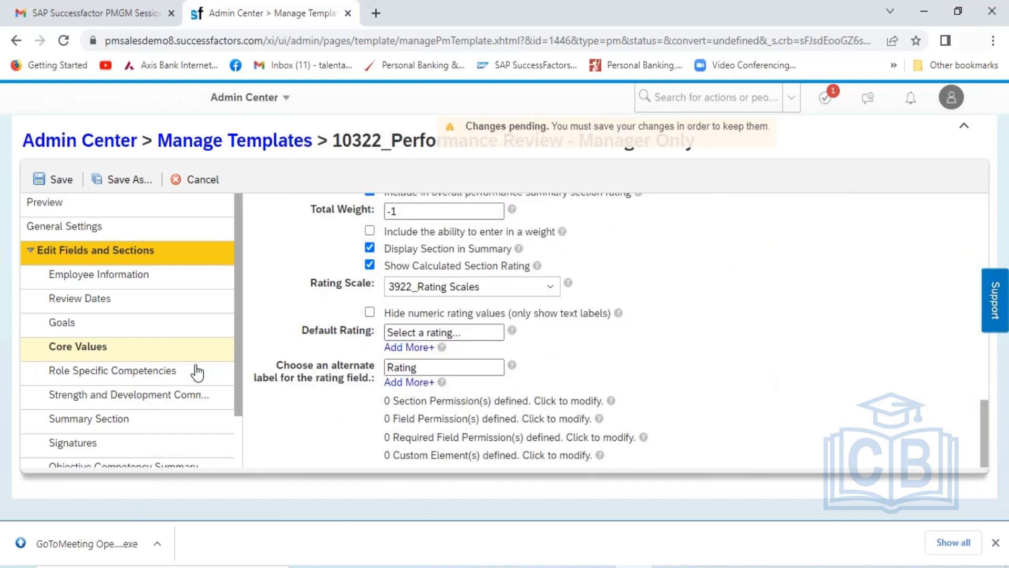
- Open the Role Specific Competencies section, expand its advanced options and review its section type and rating settings
left_click(150, 374)
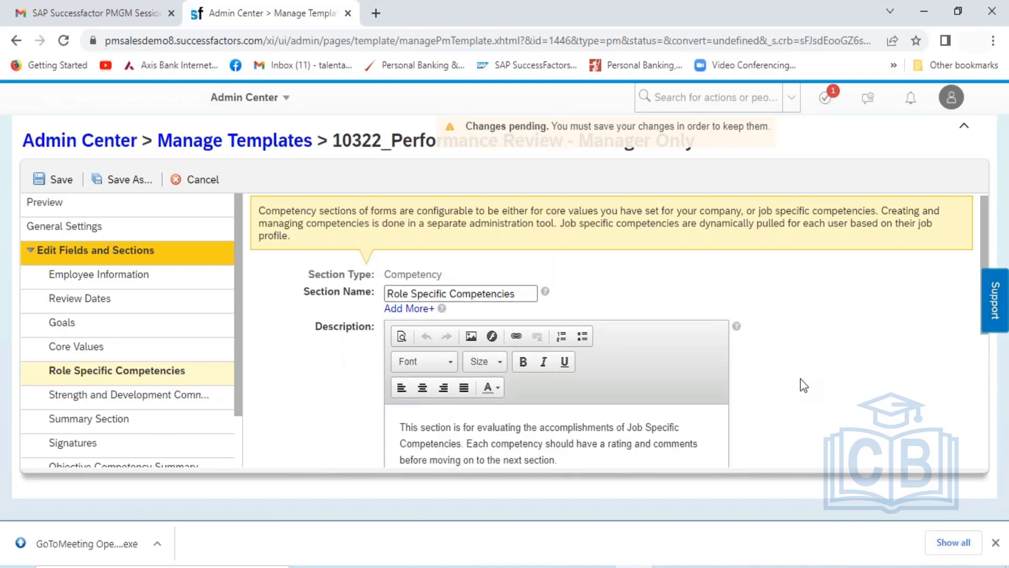
scroll(803, 386, "down", 5)
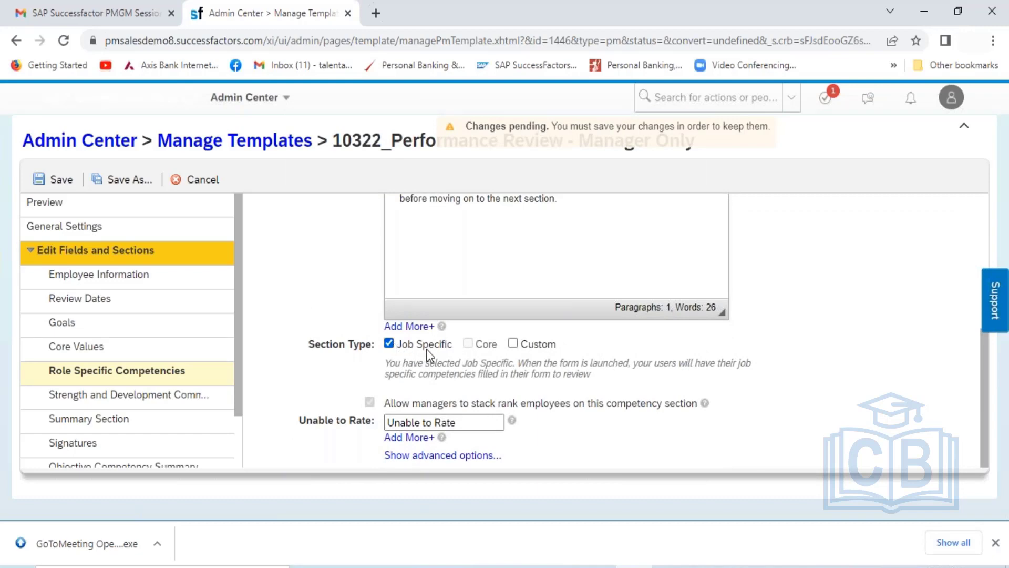
left_click(443, 455)
scroll(824, 408, "up", 5)
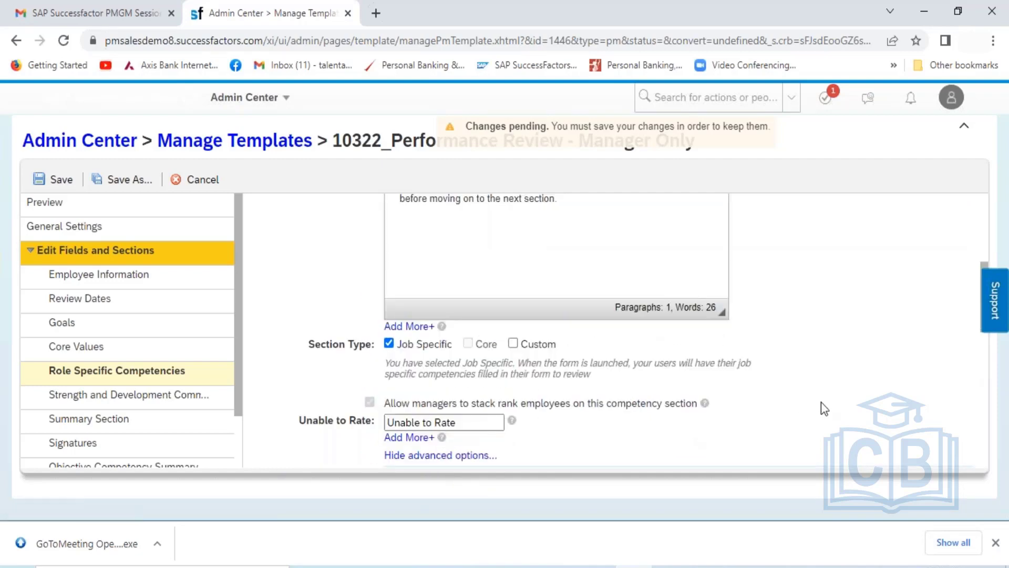
scroll(823, 407, "down", 6)
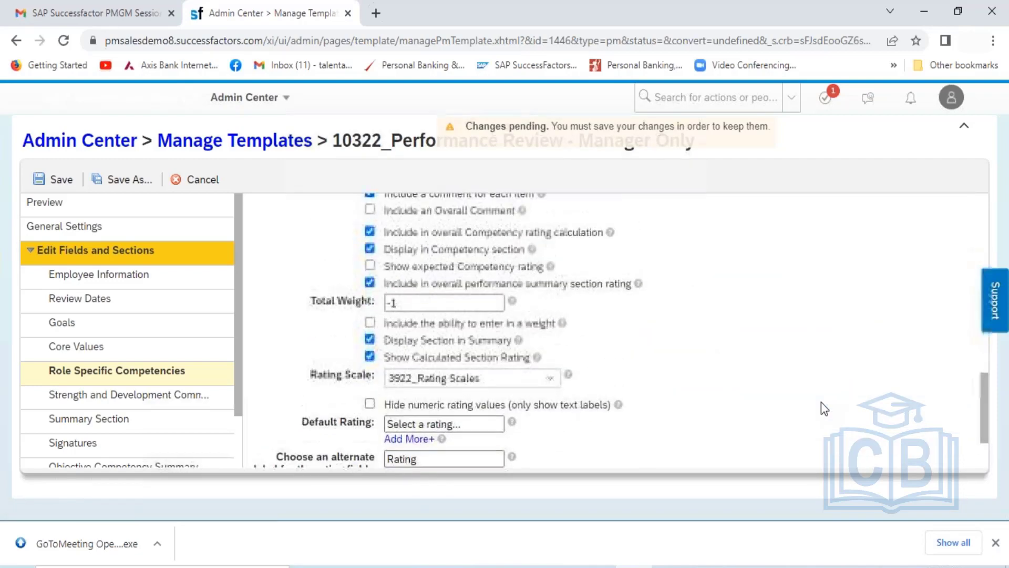
scroll(821, 405, "up", 3)
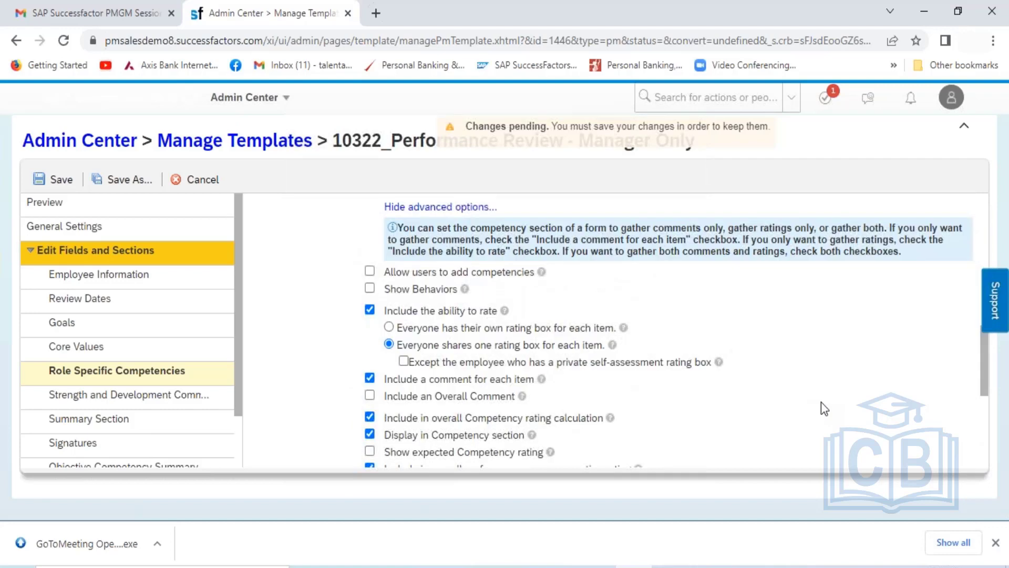
scroll(822, 406, "down", 3)
scroll(822, 408, "down", 2)
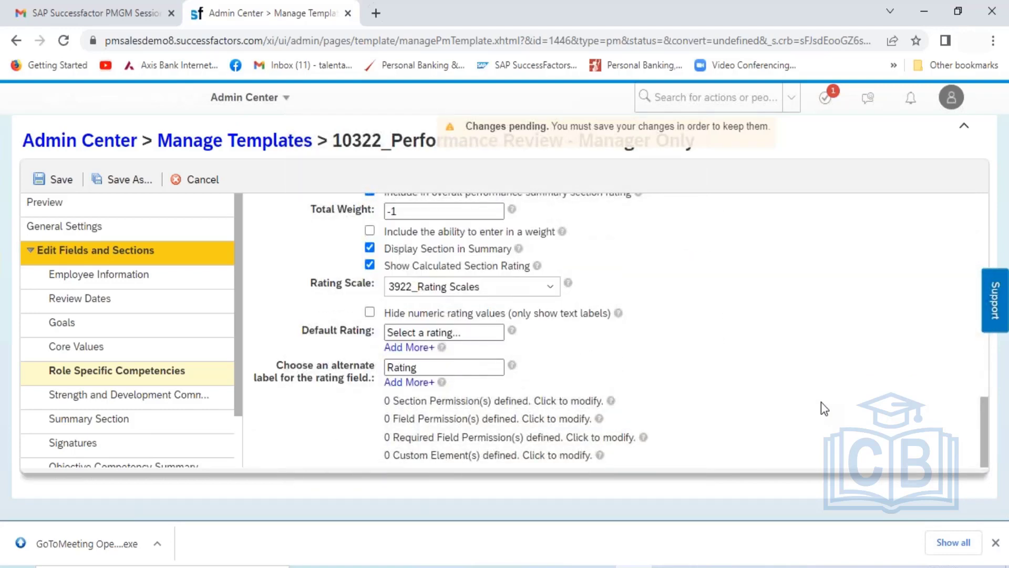
- Open the strength and development comments section and review its description and comment prompts
left_click(150, 400)
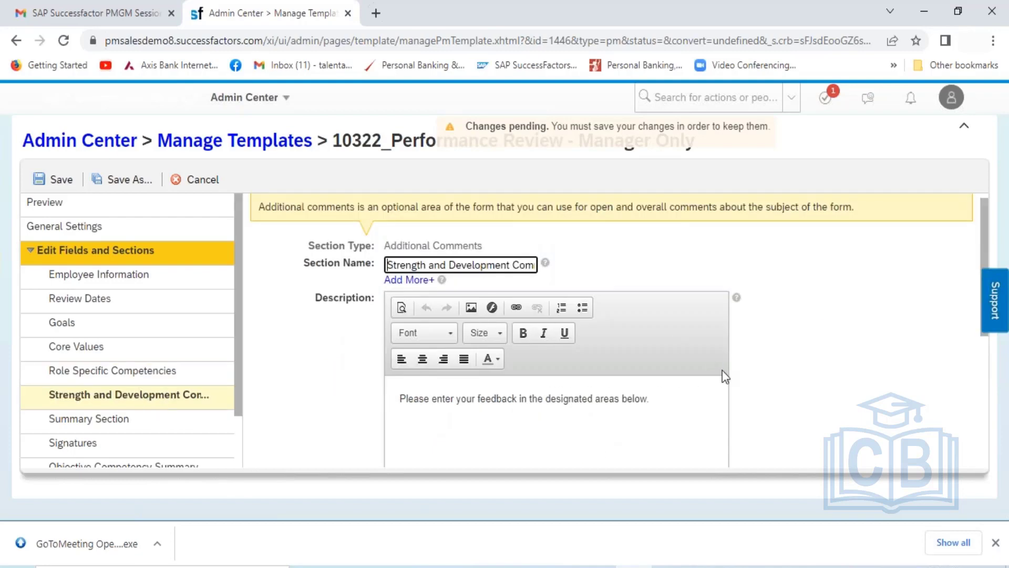
left_click(788, 389)
scroll(789, 389, "down", 5)
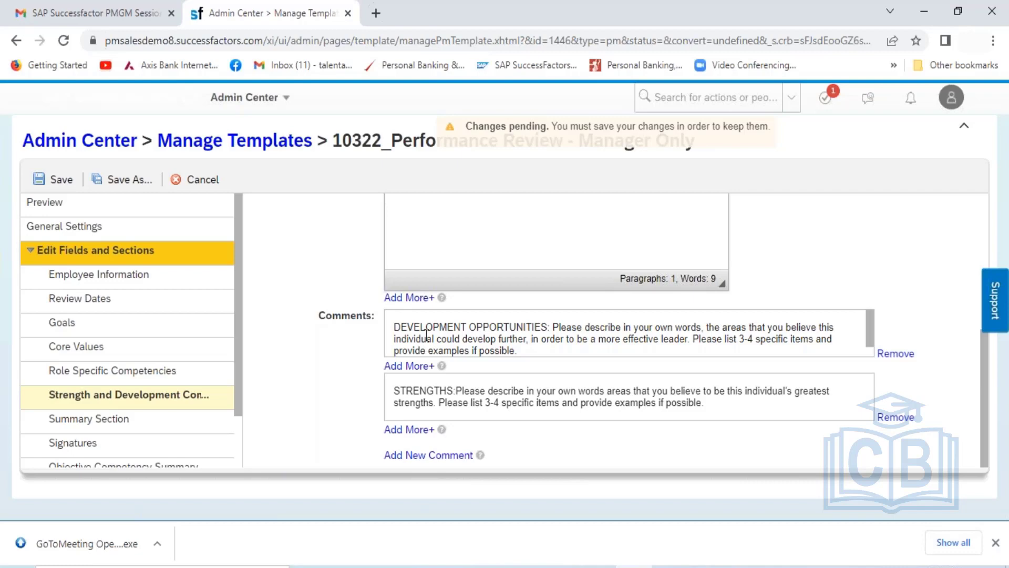
- Open the Summary Section and review its "Allow manual rating" option and section weights
left_click(125, 420)
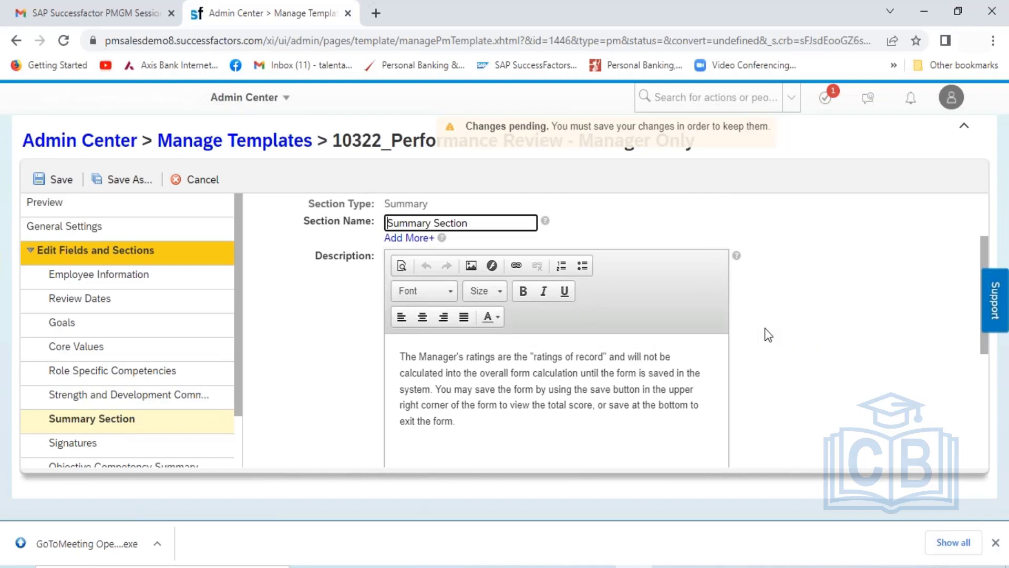
scroll(764, 328, "down", 1)
scroll(765, 329, "down", 4)
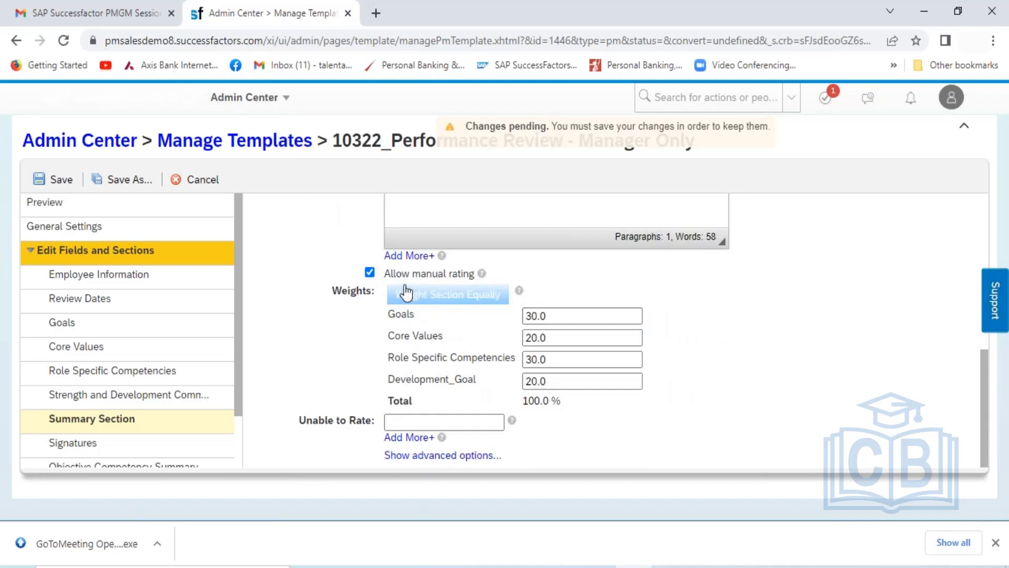
left_click(370, 273)
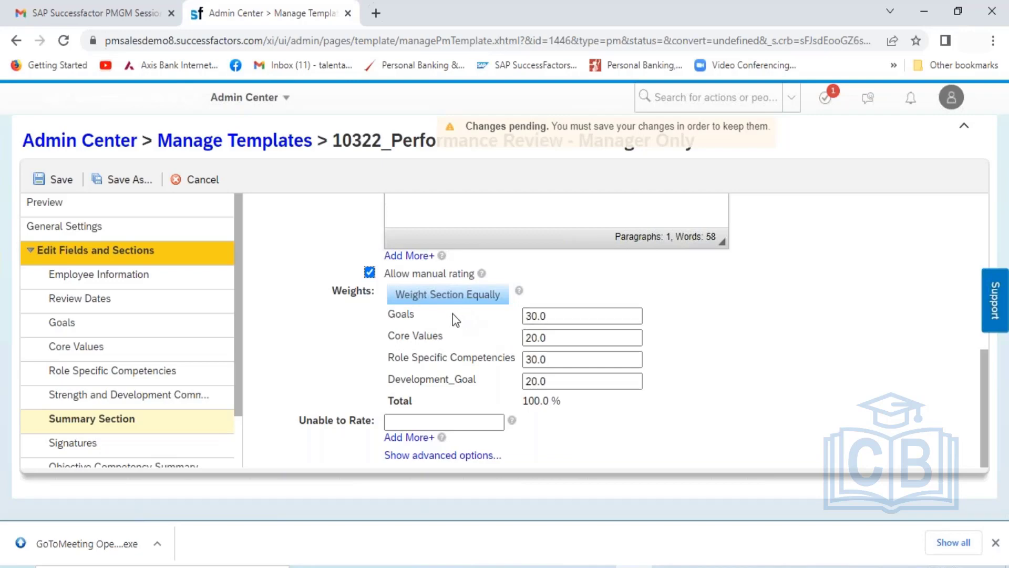
- Re-enter the Core Values weight as 20.0 in the Summary Section and keep the expiring session active
left_click(524, 338)
key("Delete")
type("2")
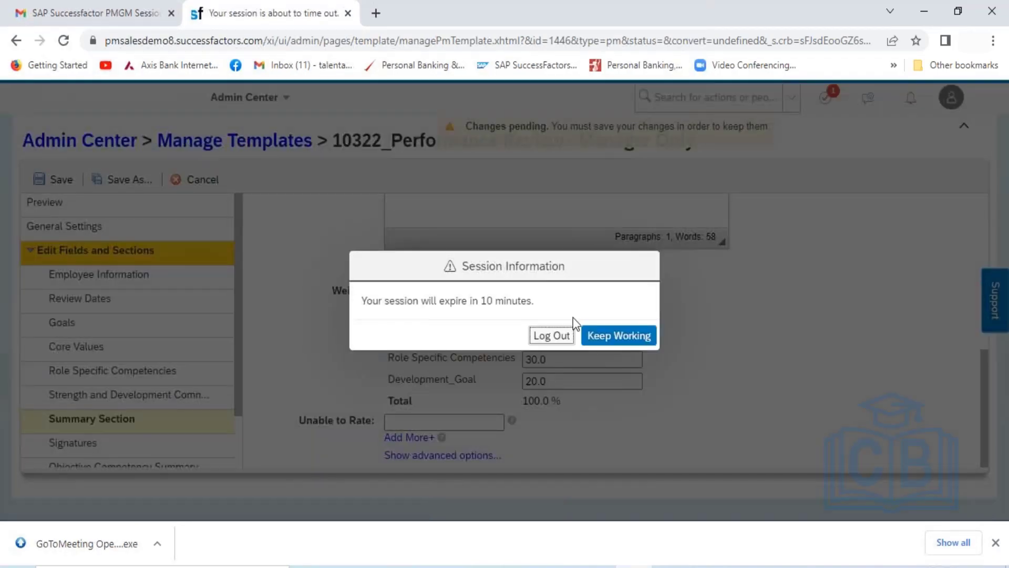
left_click(610, 336)
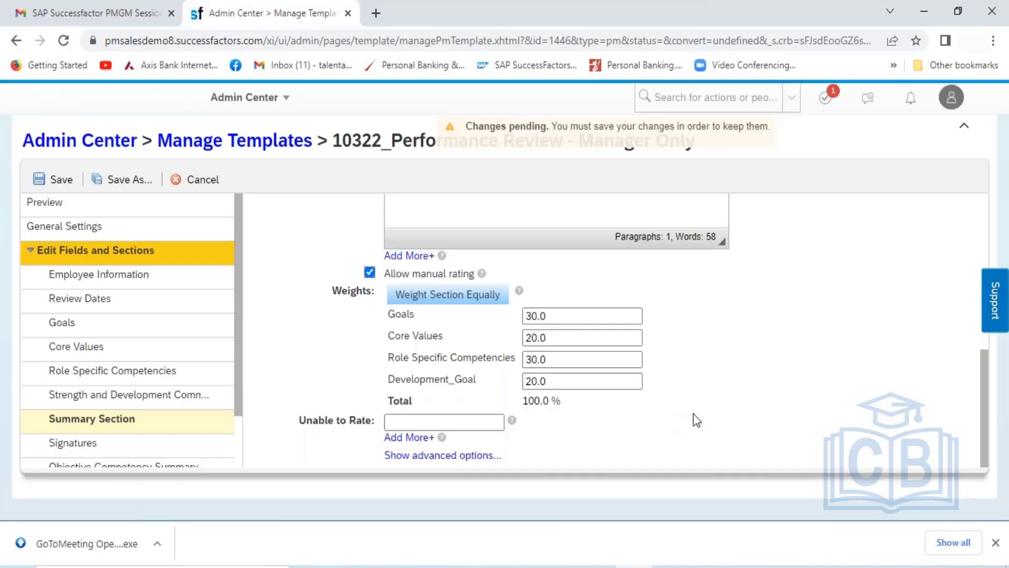
- Expand the Summary Section's advanced options and review its comment, default rating, rating label and permission settings
left_click(730, 425)
left_click(465, 457)
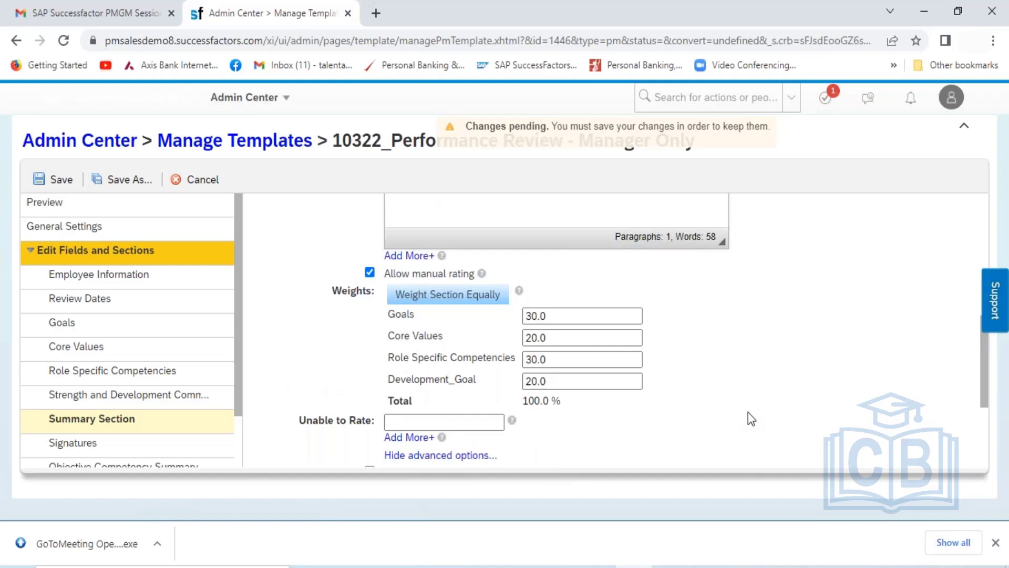
scroll(748, 412, "down", 3)
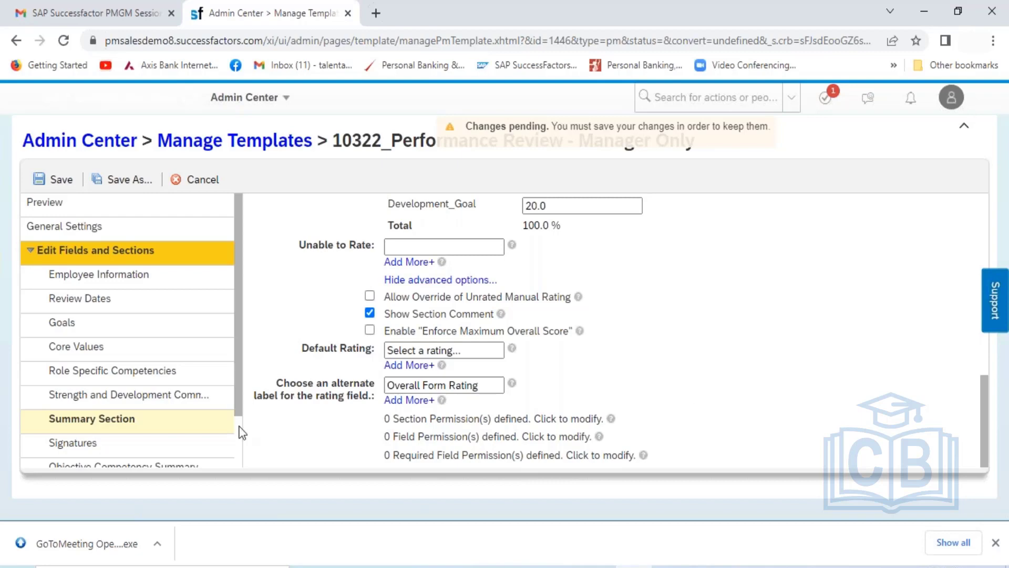
- Open the Signatures section and review its description, comment option and permission settings in the advanced options
scroll(237, 454, "down", 2)
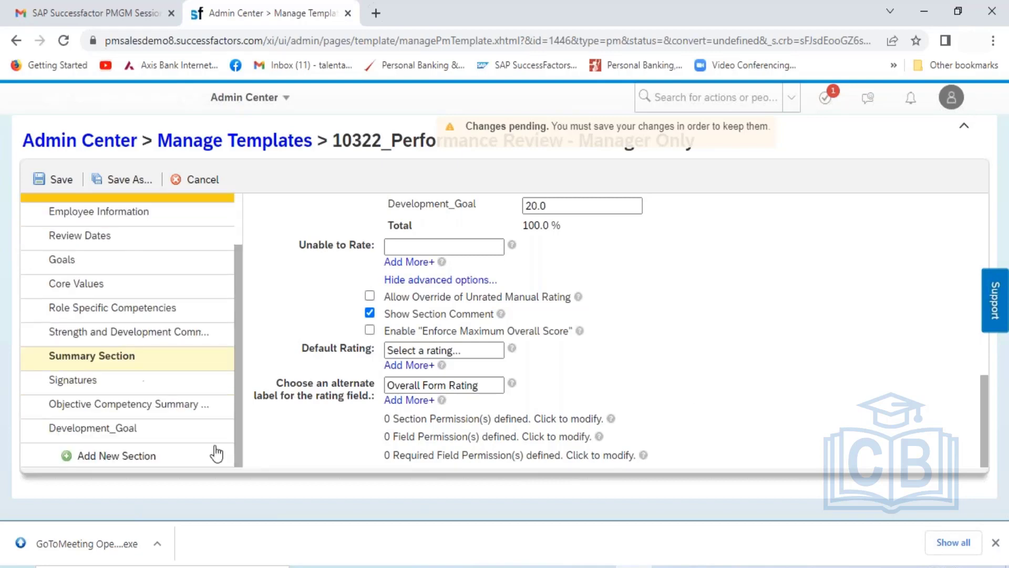
left_click(93, 385)
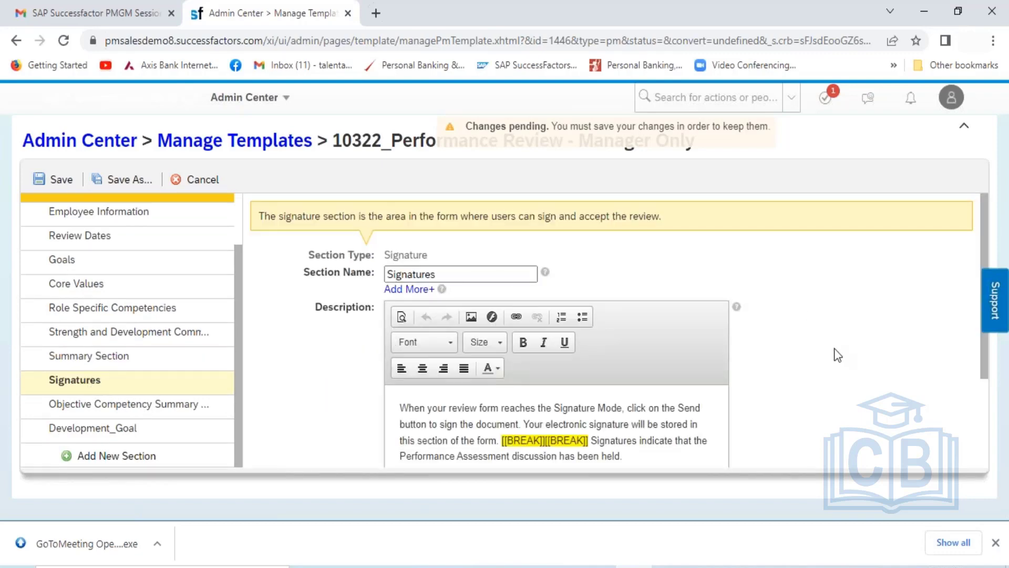
scroll(834, 348, "down", 3)
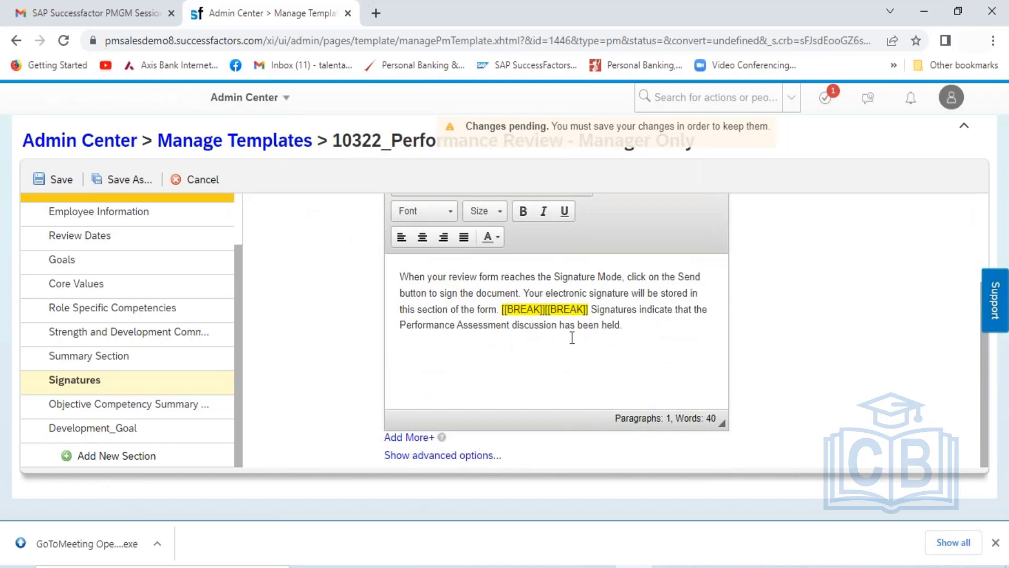
left_click(442, 455)
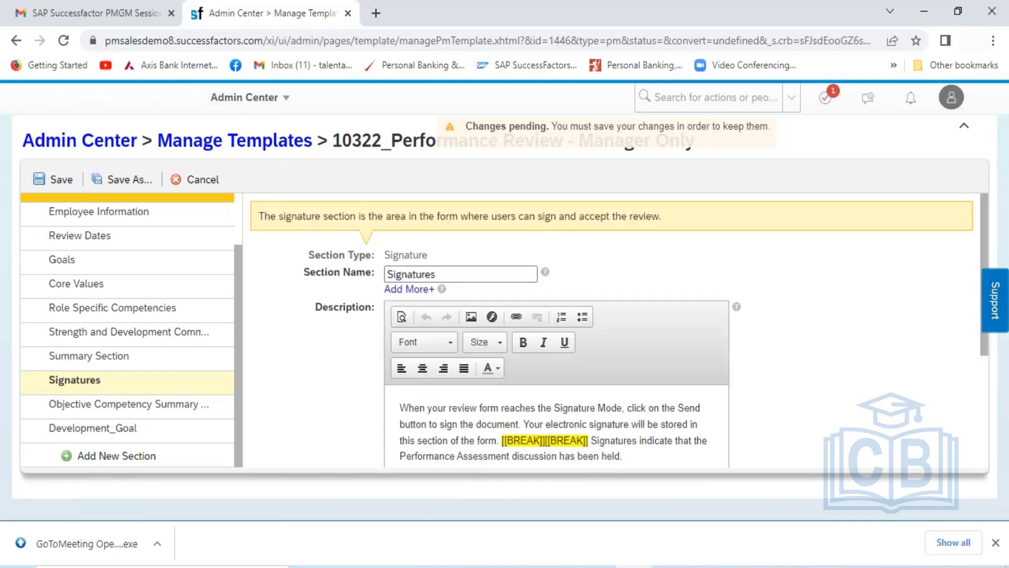
scroll(852, 380, "down", 4)
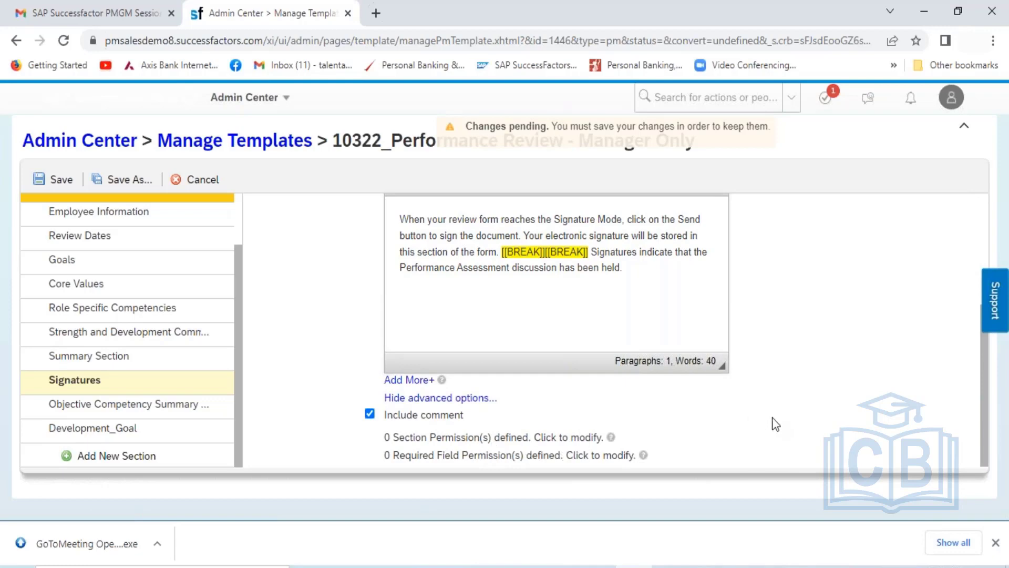
scroll(776, 423, "up", 4)
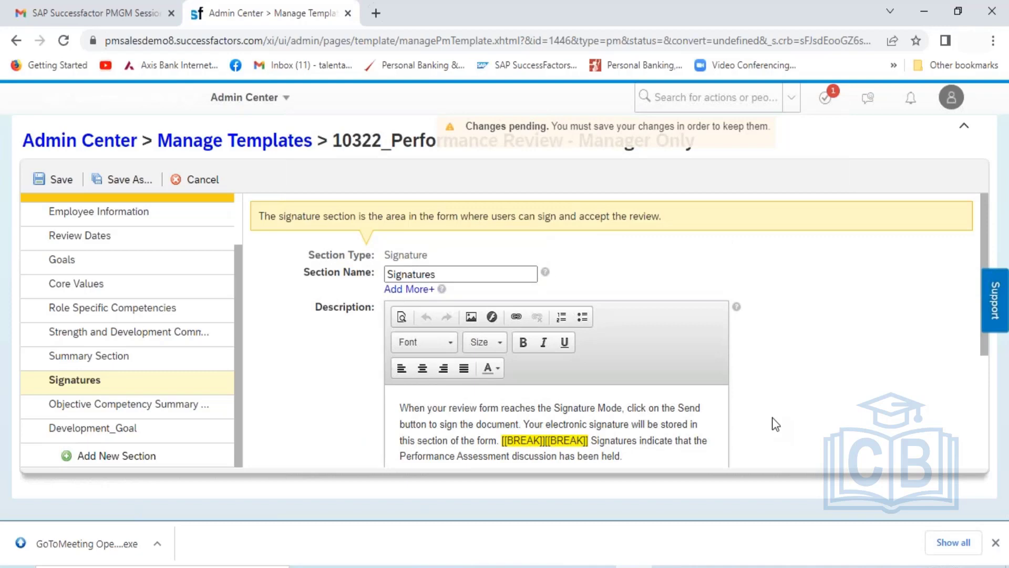
- Discard the pending changes to the template and return to the performance review template list
left_click(201, 181)
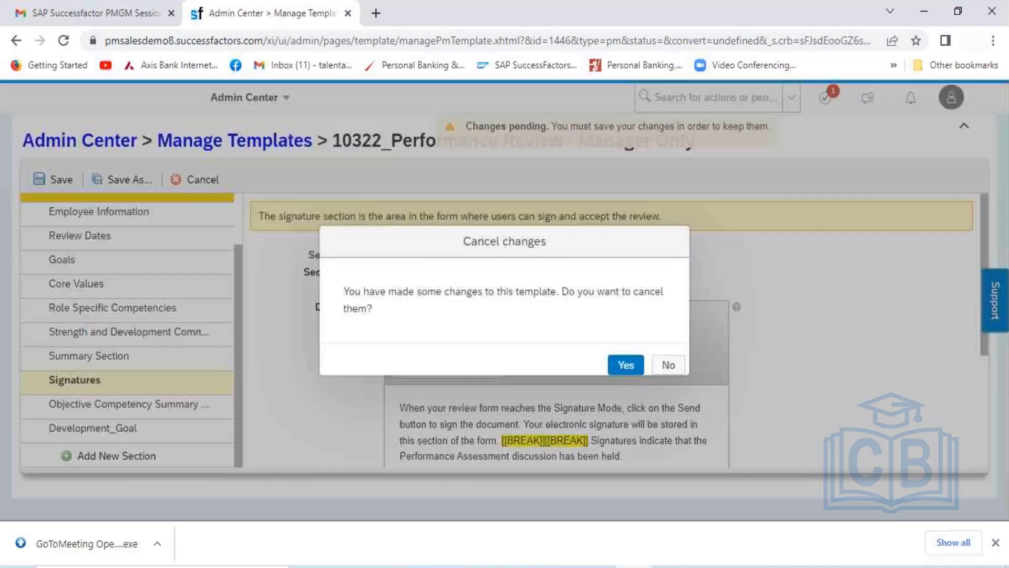
left_click(625, 363)
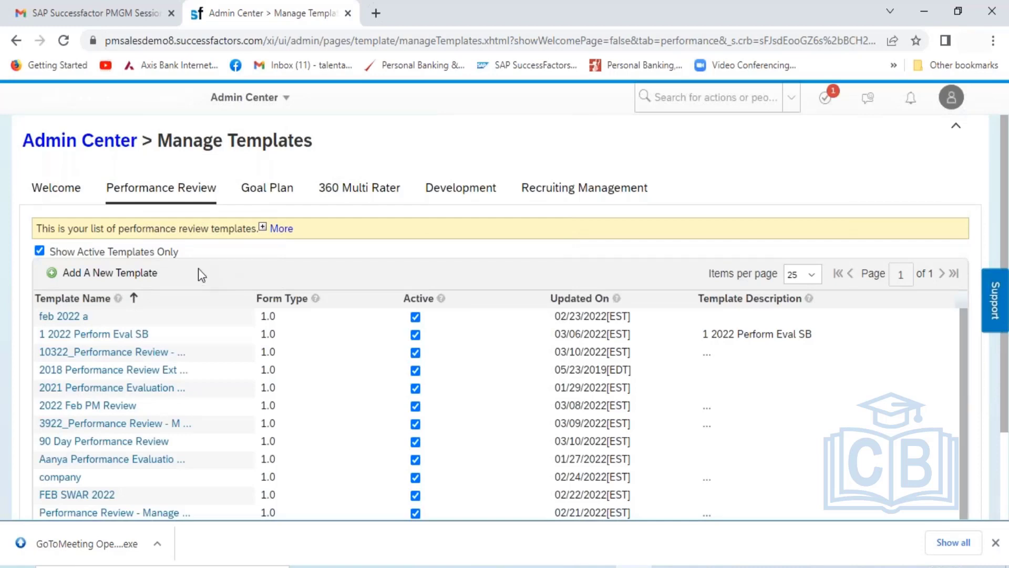
- Try to add the "Performance Review with Self-Review" template from SuccessStore under the name "HCL_2021_Performance Review with Self-Review"
left_click(139, 274)
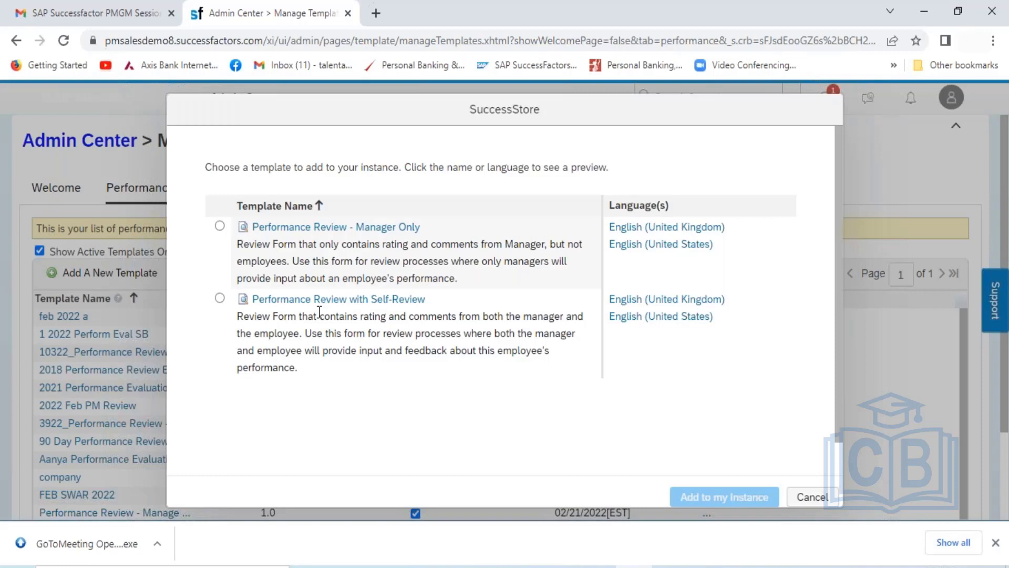
left_click(221, 299)
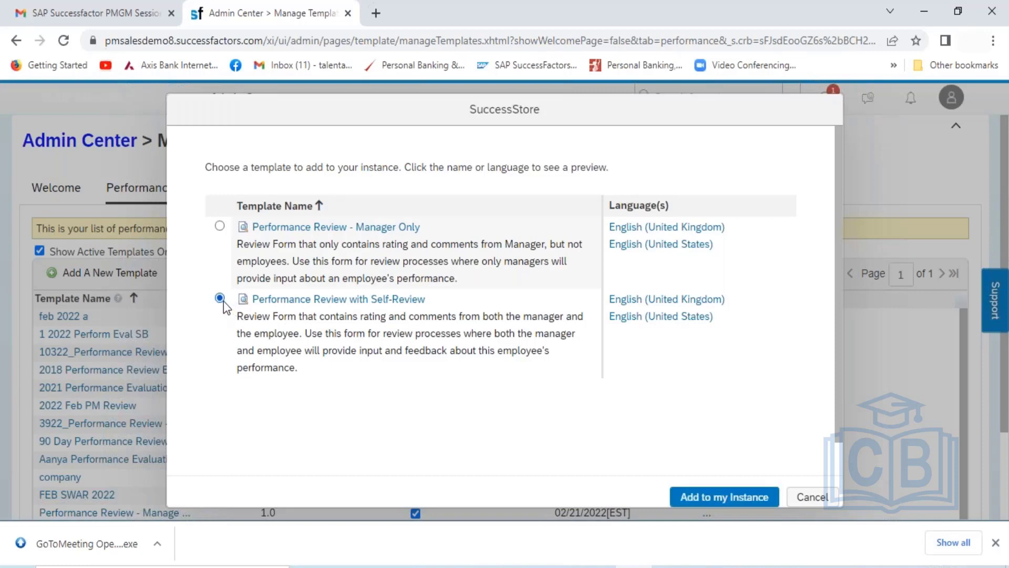
left_click(721, 496)
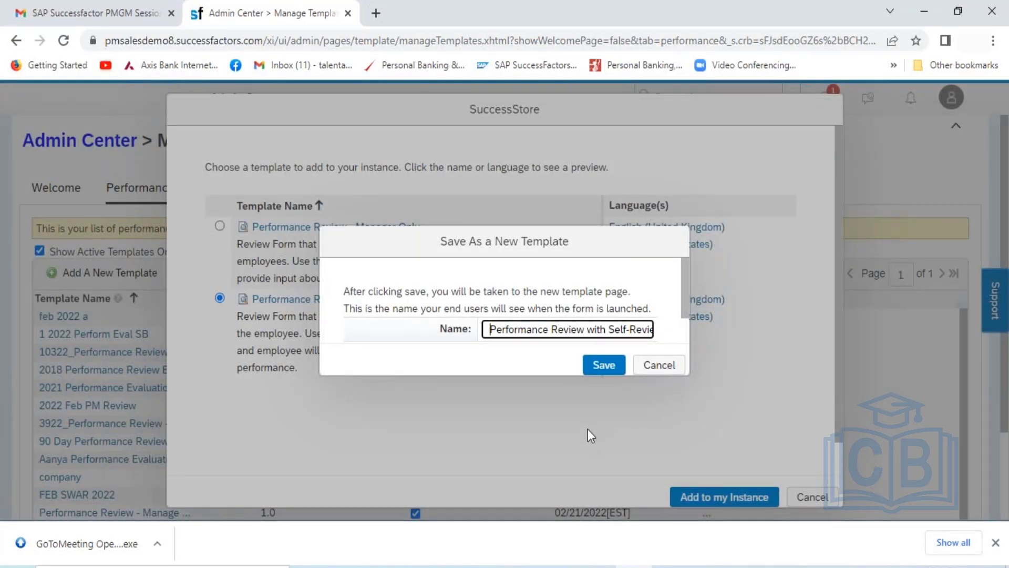
type("HCL")
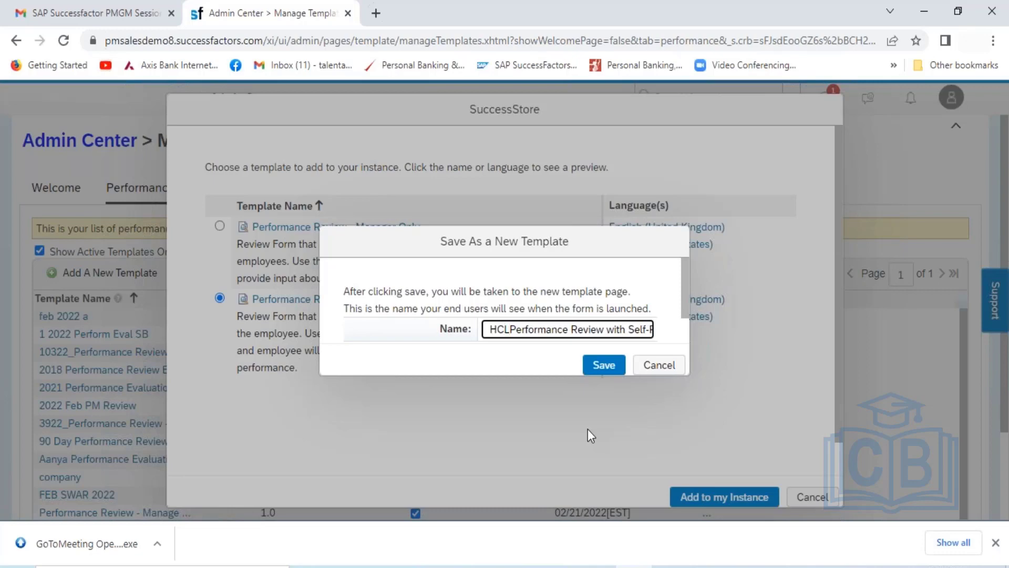
type("_")
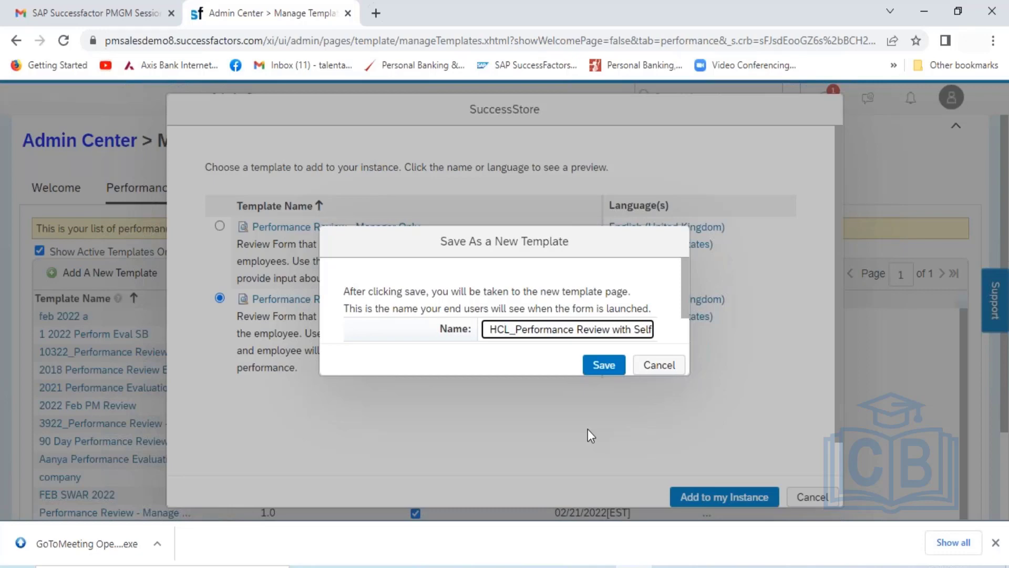
type("2021")
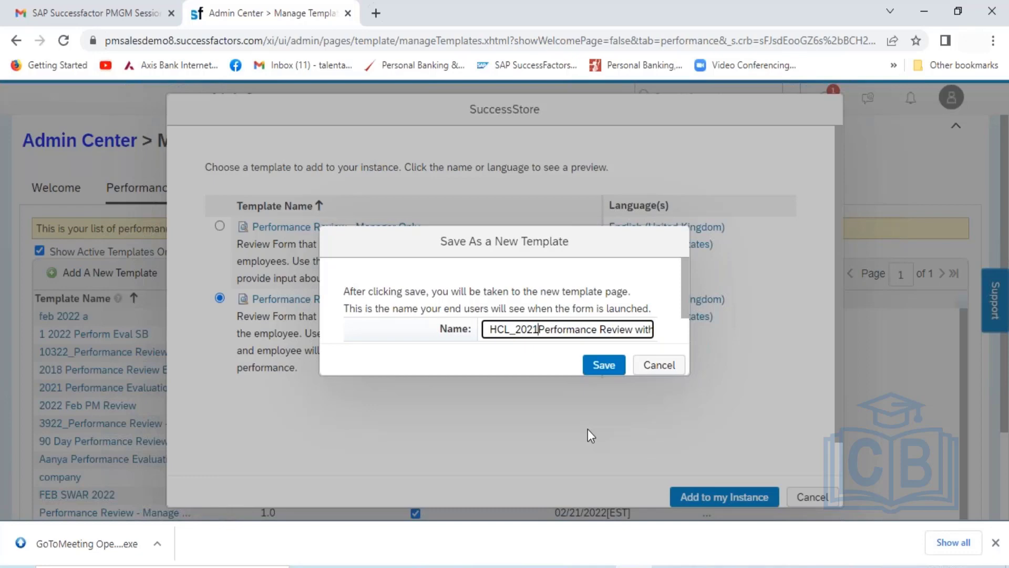
type("_")
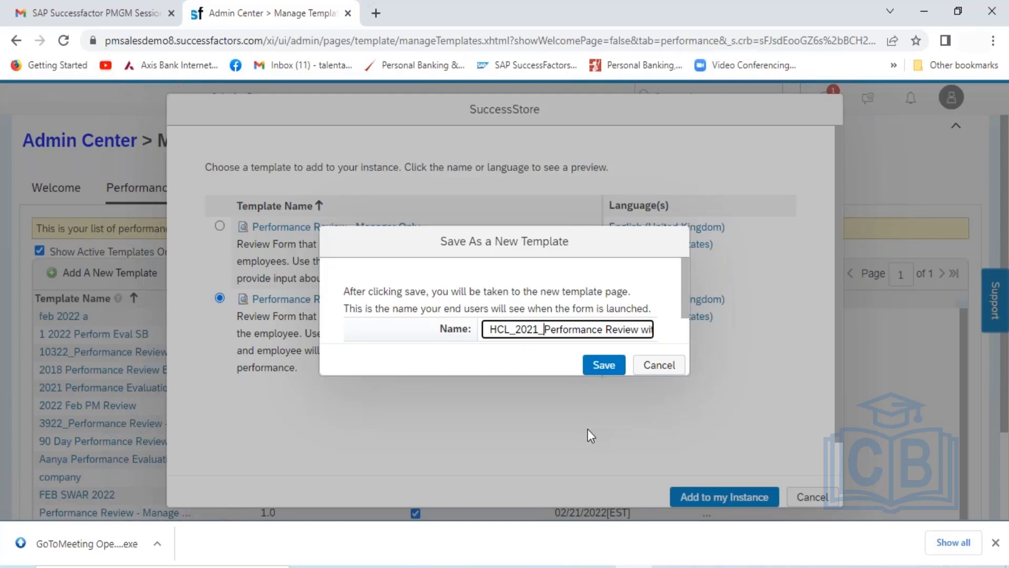
key("Right")
key("Right")
key("Right")
key("Right")
key("Right")
key("Right")
key("Right")
key("Right")
key("Right")
key("Right")
key("Right")
key("Right")
key("Right")
key("Right")
key("Right")
key("Right")
key("Right")
key("Right")
key("Right")
key("Right")
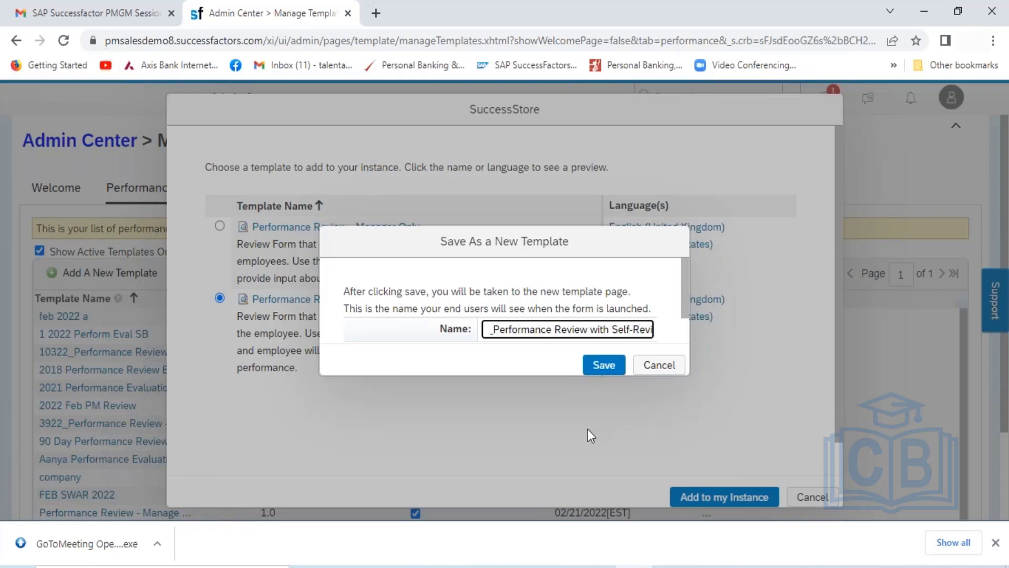
key("Right")
key("Right")
key("Right")
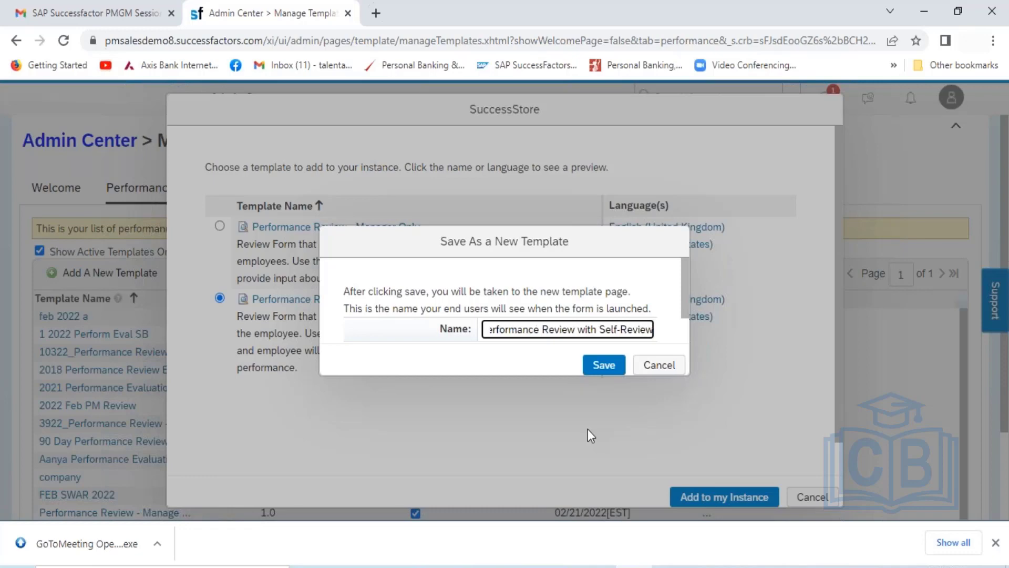
left_click(604, 364)
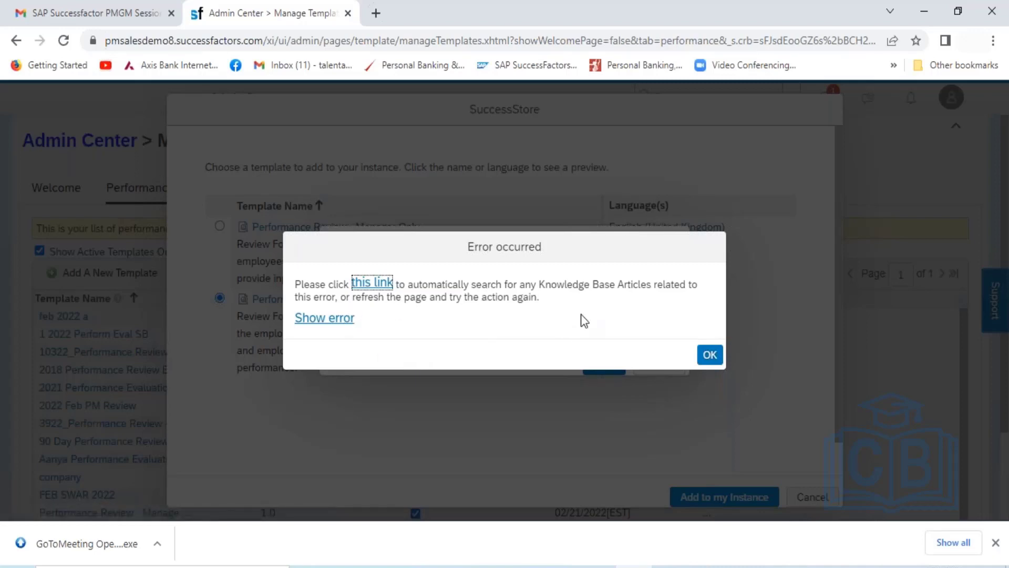
left_click(710, 354)
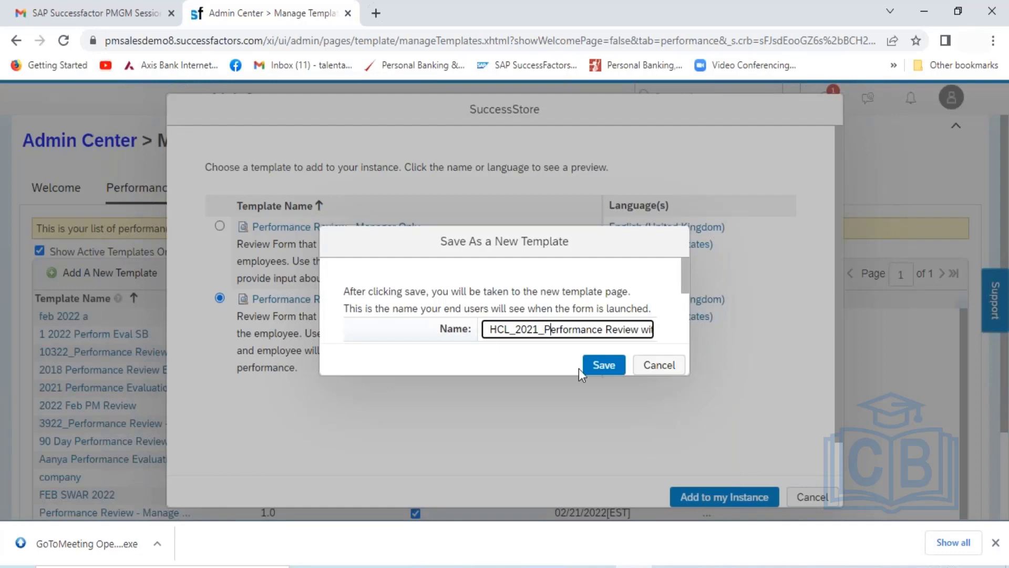
- Shorten the new template's name to "HCL_2021_Performance Review" and try to save it again
key("Right")
key("Right")
key("Right")
key("Right")
key("Right")
key("Right")
key("Right")
key("Right")
key("Right")
key("Right")
key("Right")
key("Right")
key("Right")
key("Right")
key("Right")
key("Right")
key("Right")
key("shift+Right")
key("shift+Right")
key("shift+Right")
key("shift+Right")
key("shift+Right")
key("shift+Right")
key("shift+Right")
key("shift+Right")
key("shift+Right")
key("shift+Right")
key("shift+Right")
key("shift+Right")
key("shift+Right")
key("shift+Right")
key("shift+Right")
key("shift+Right")
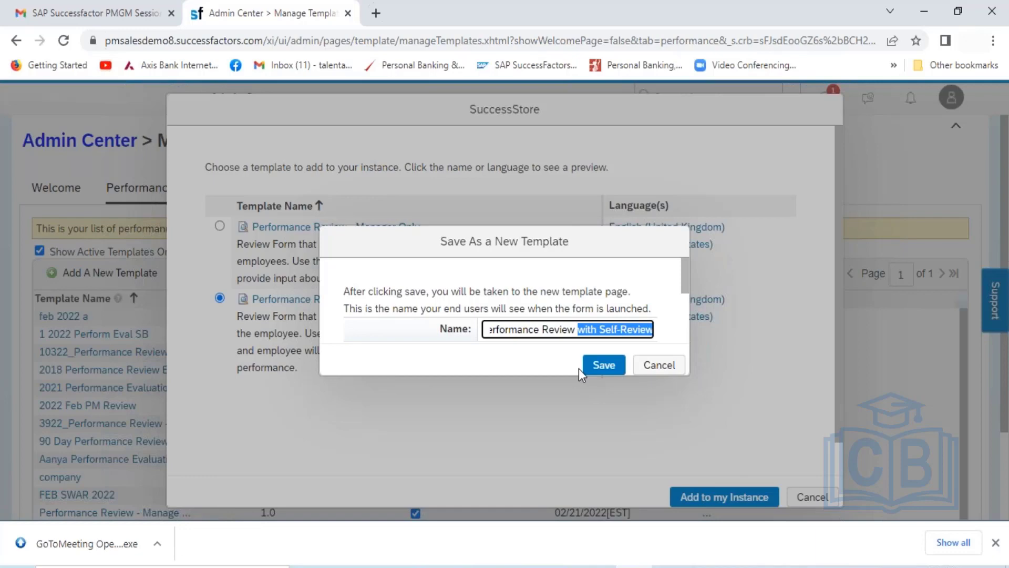
key("BackSpace")
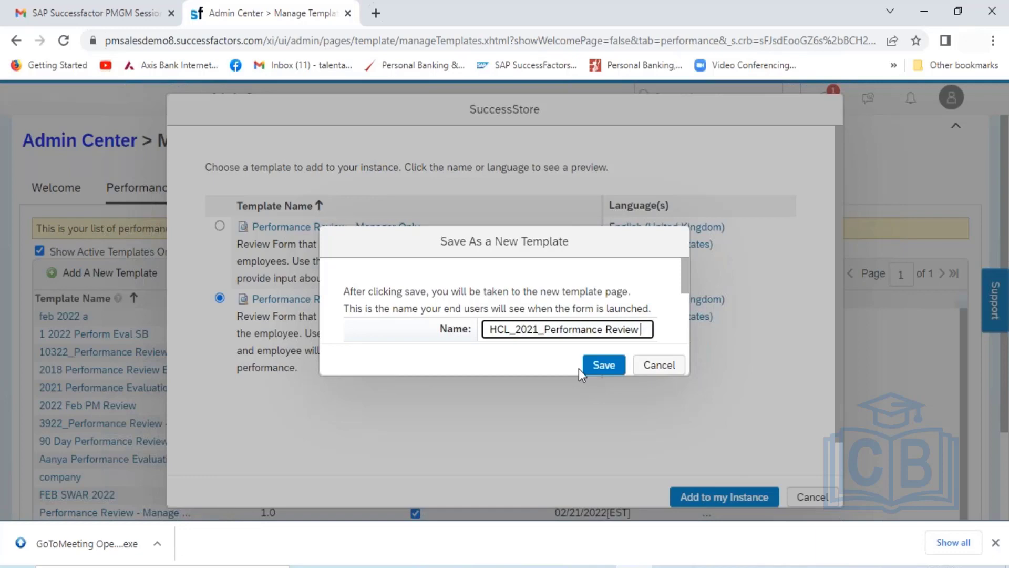
left_click(610, 366)
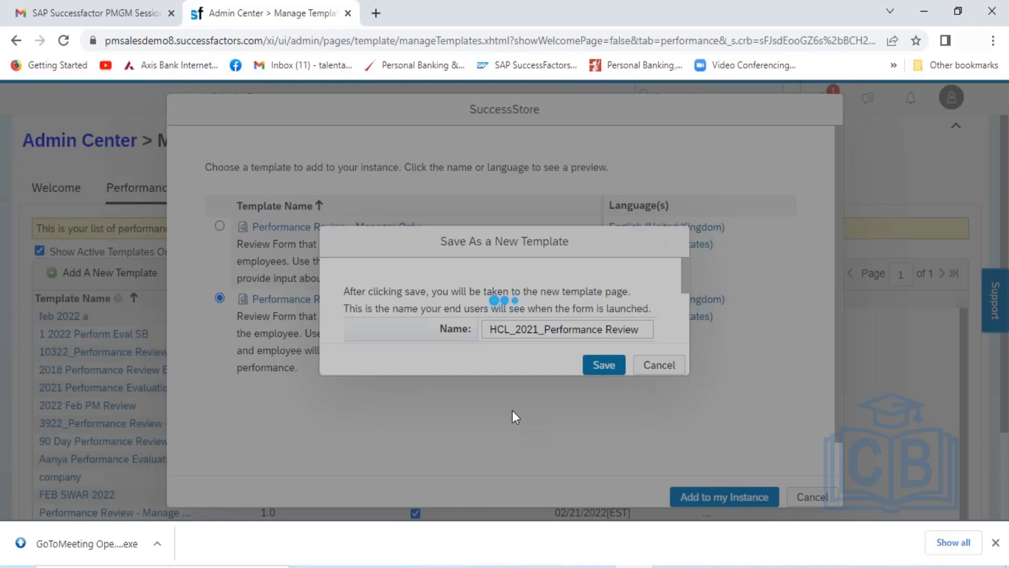
- Duplicate the Manage Templates browser tab and return to the original tab
right_click(289, 17)
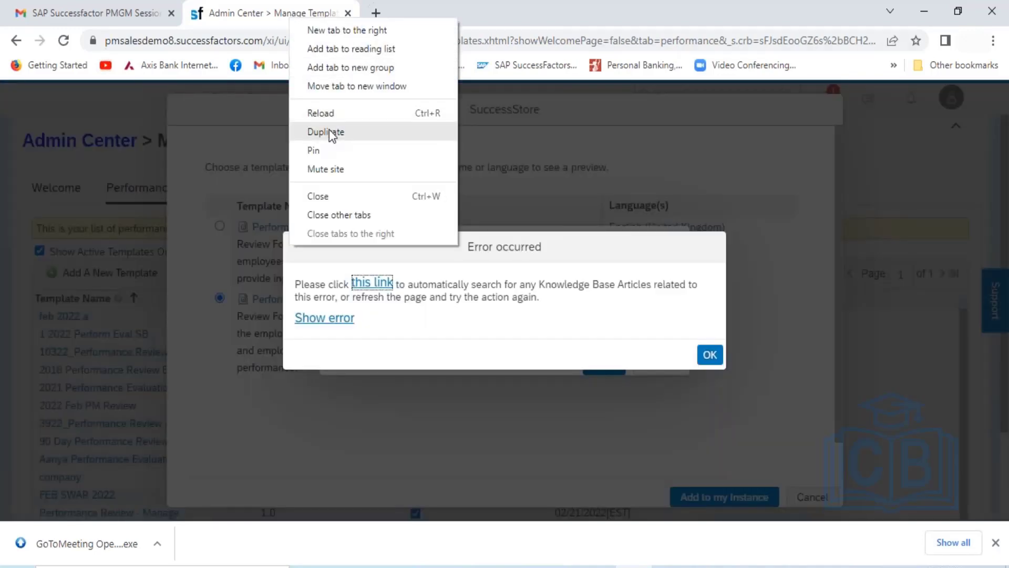
left_click(329, 130)
left_click(279, 20)
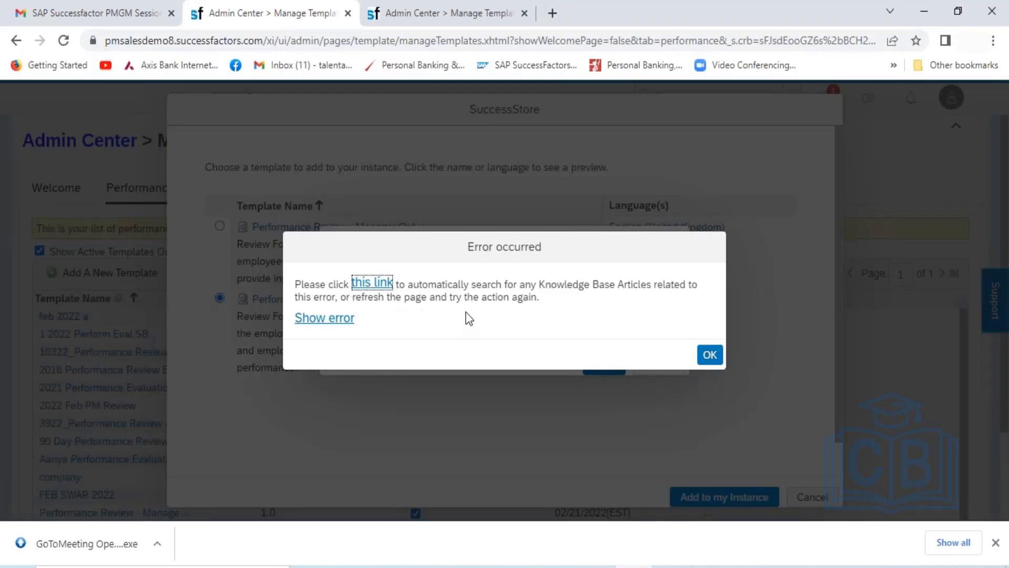
- Show the full error details, read them to the end and dismiss the error message
left_click(330, 319)
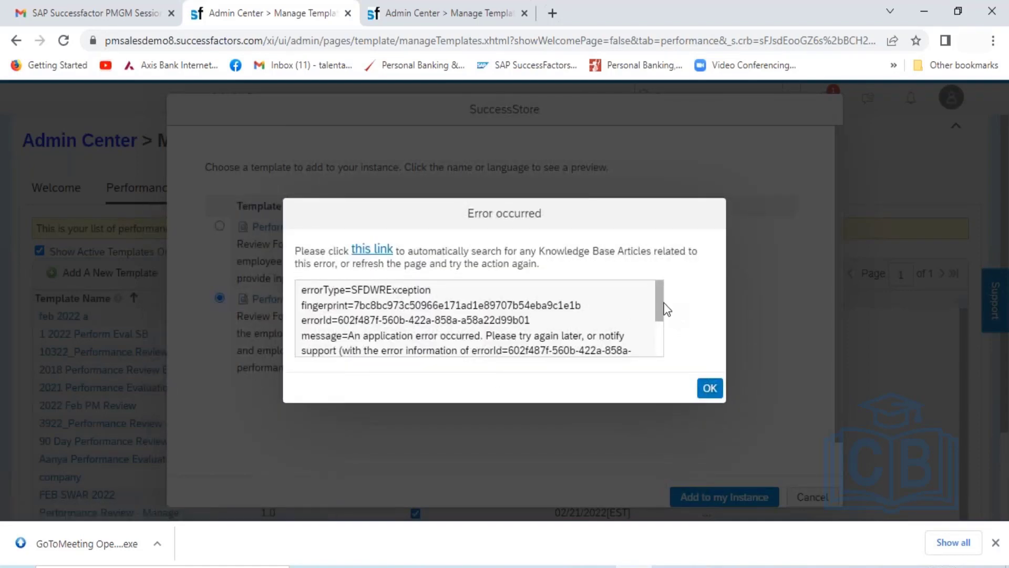
left_click_drag(659, 299, 656, 351)
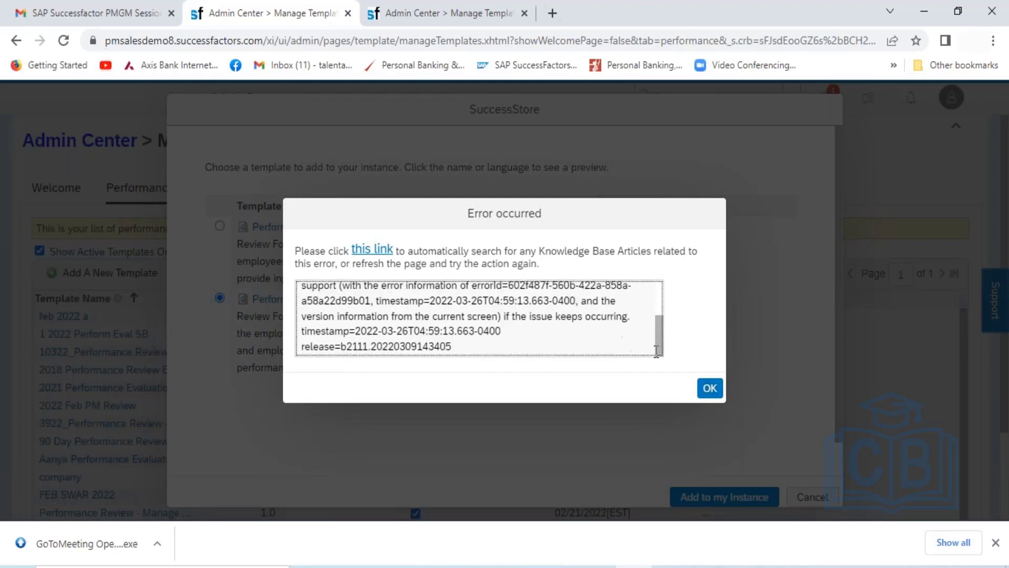
left_click(709, 388)
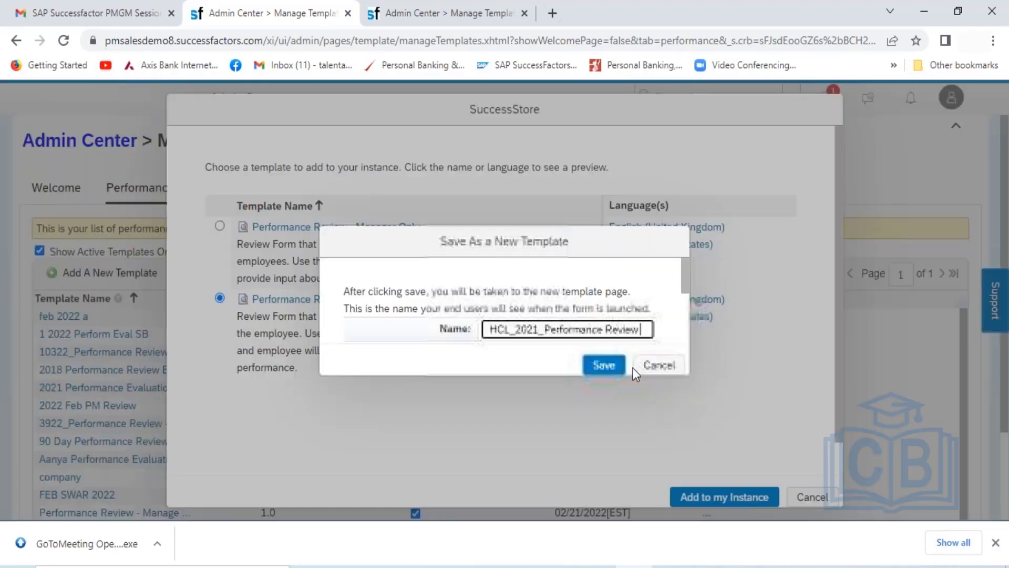
- Cancel the new template and the SuccessStore selection, and reload the Manage Templates page
left_click(660, 365)
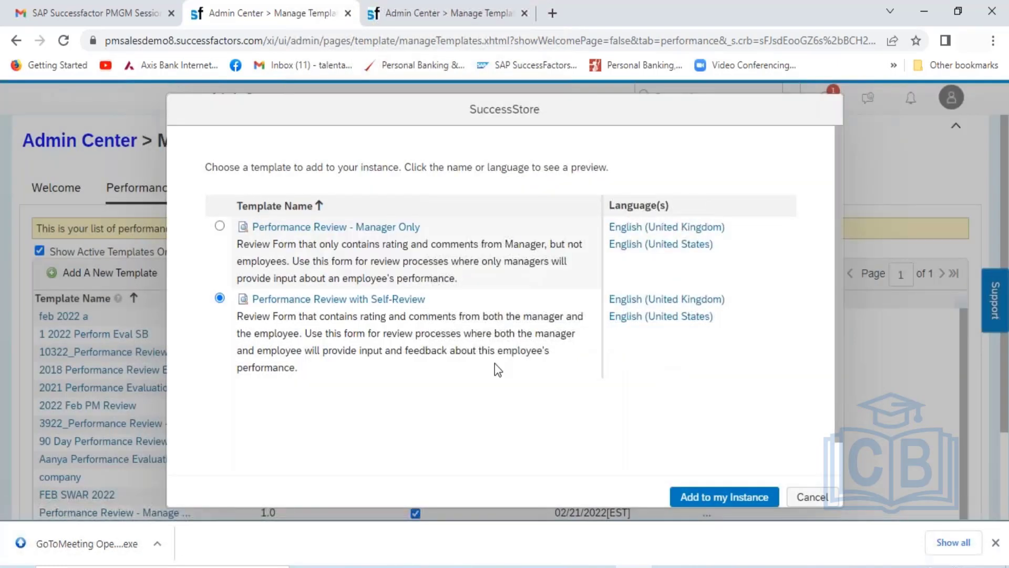
left_click(809, 497)
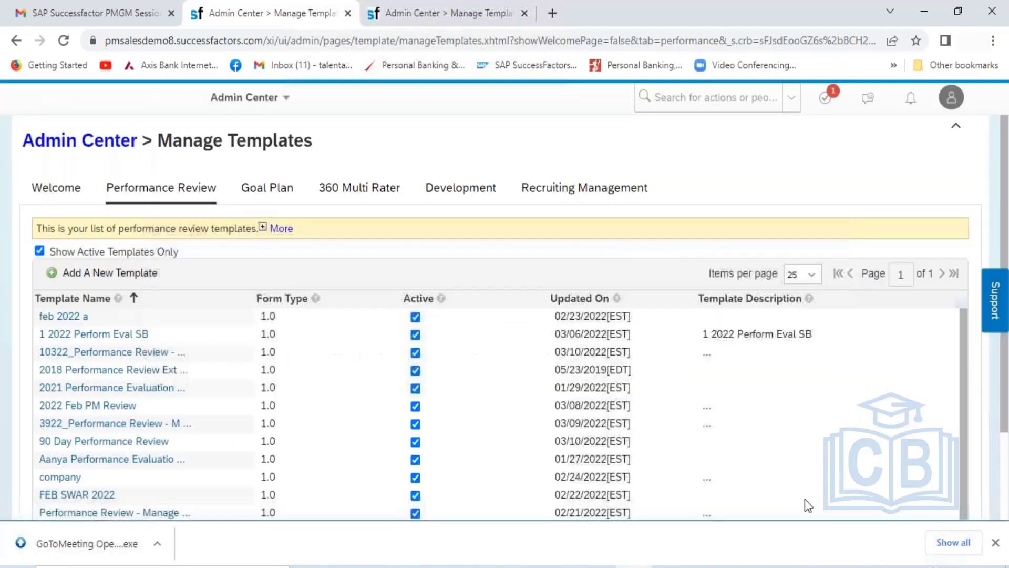
left_click(64, 42)
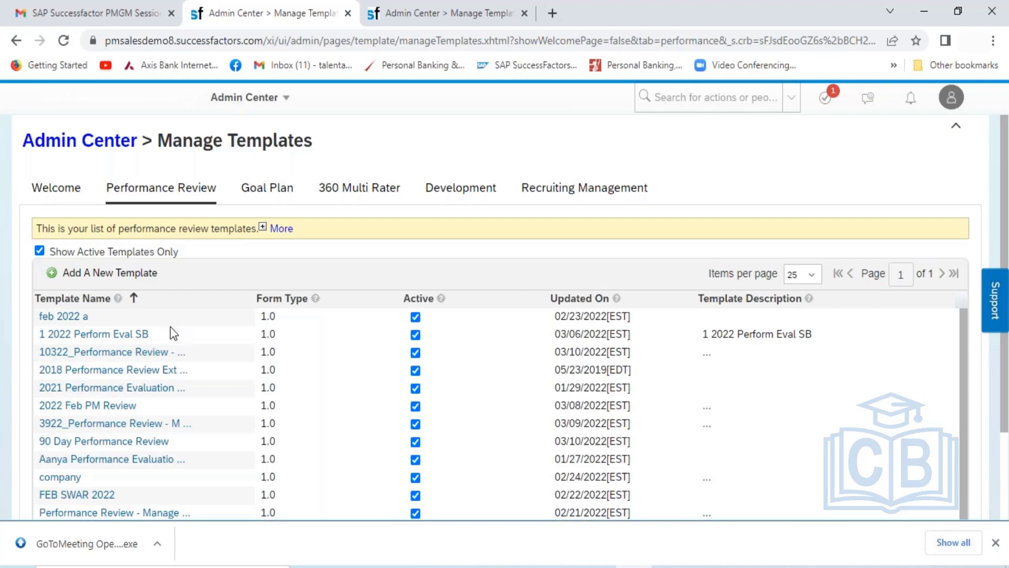
- Try to add the "Performance Review with Self-Review" template from SuccessStore, prefixing its default name with "HCL2021-"
left_click(105, 272)
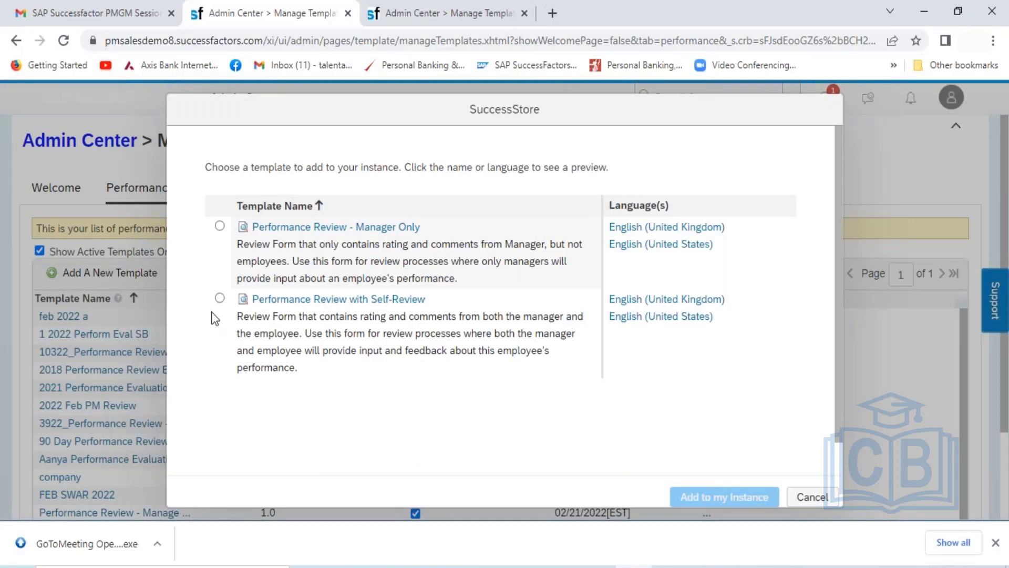
left_click(220, 298)
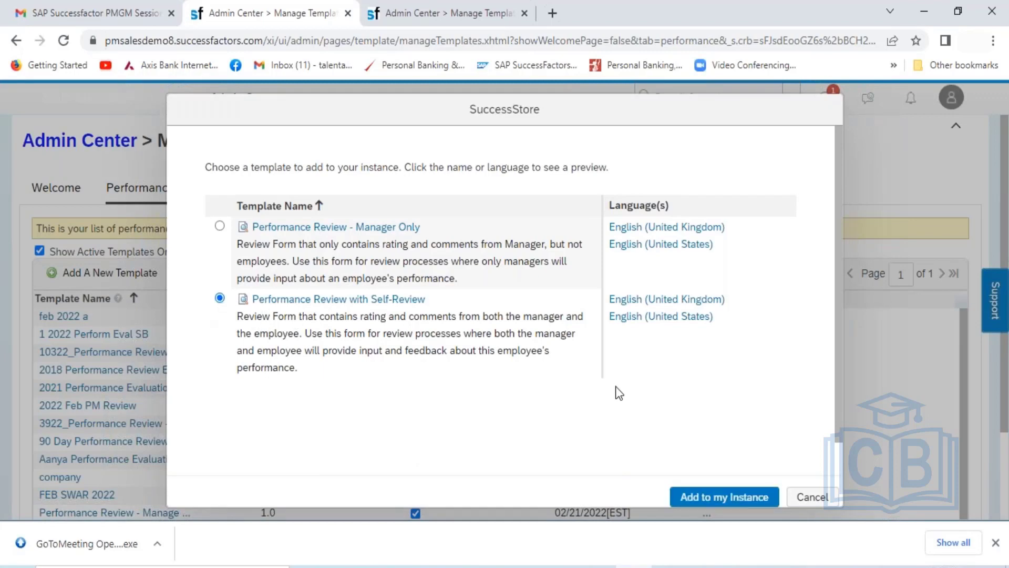
left_click(718, 499)
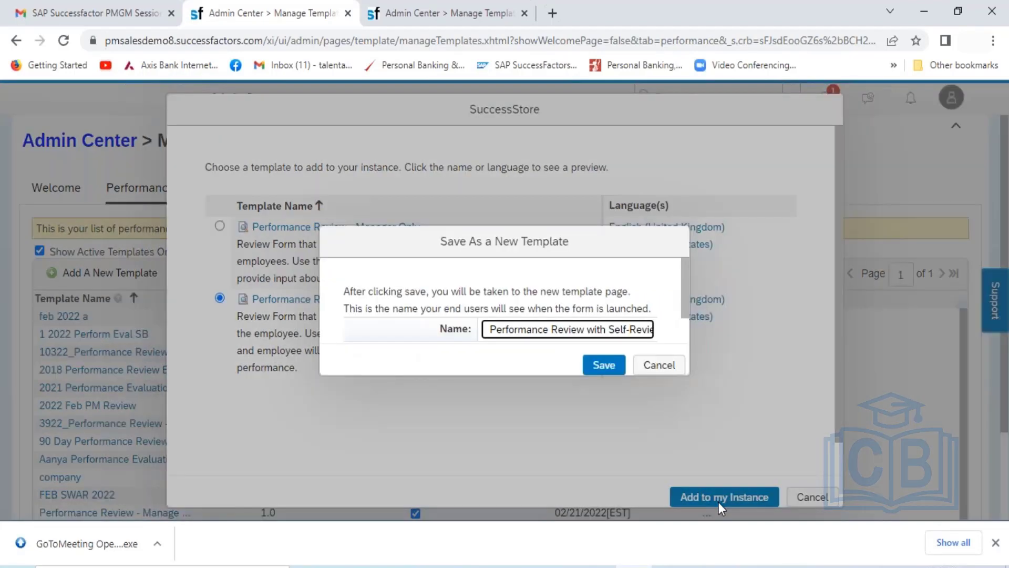
left_click(492, 331)
type("HCL")
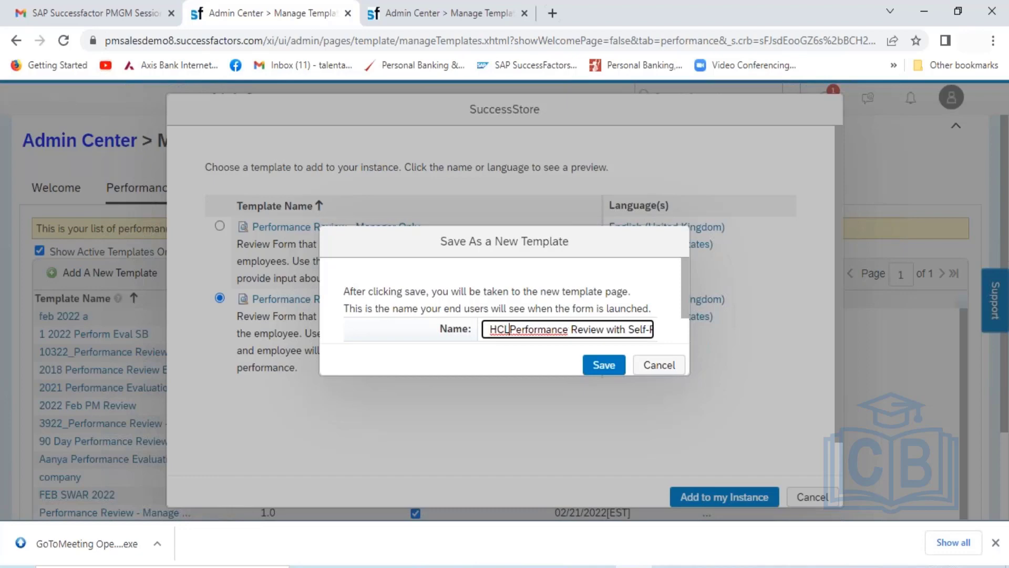
type("202")
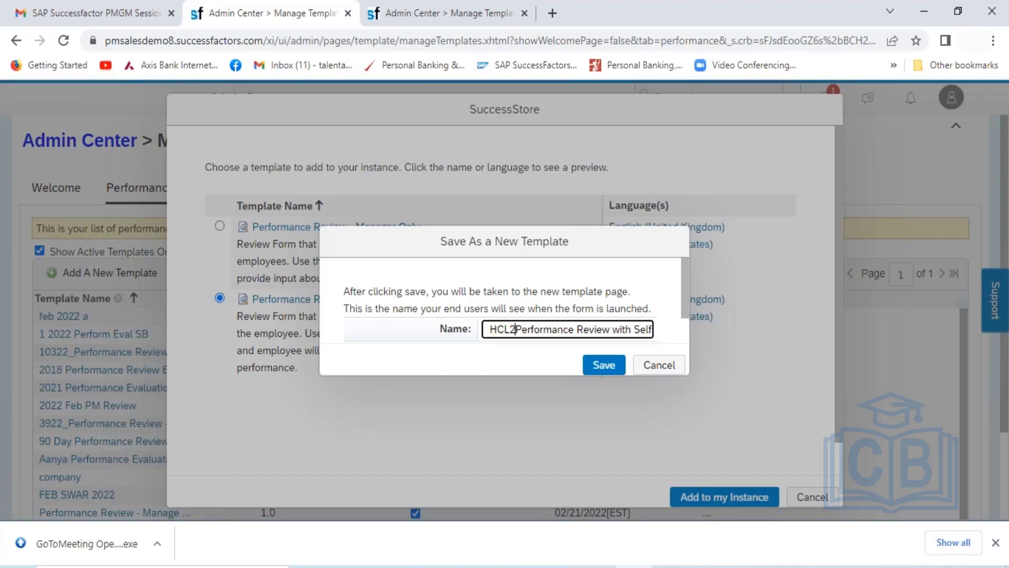
type("1")
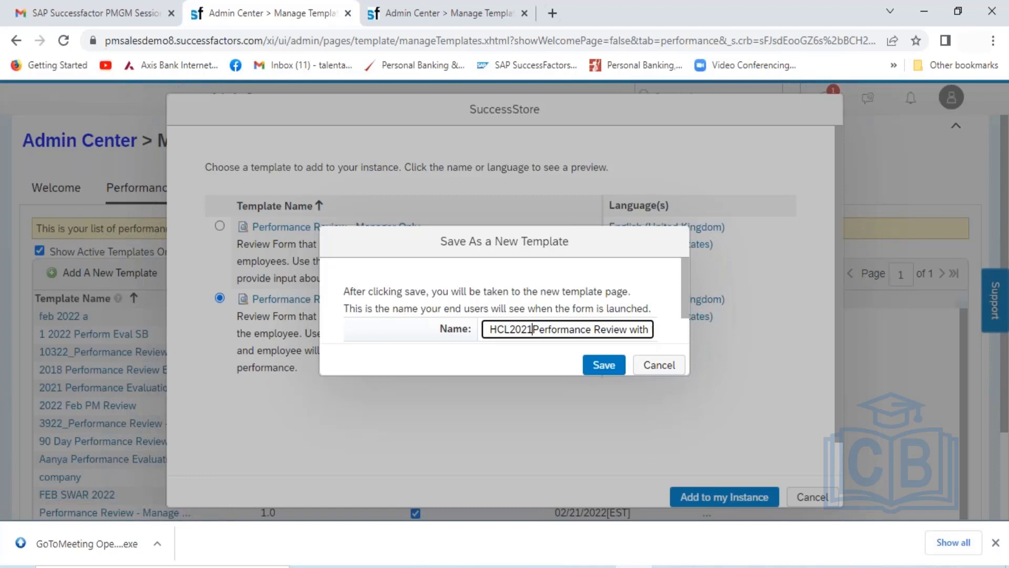
type("-")
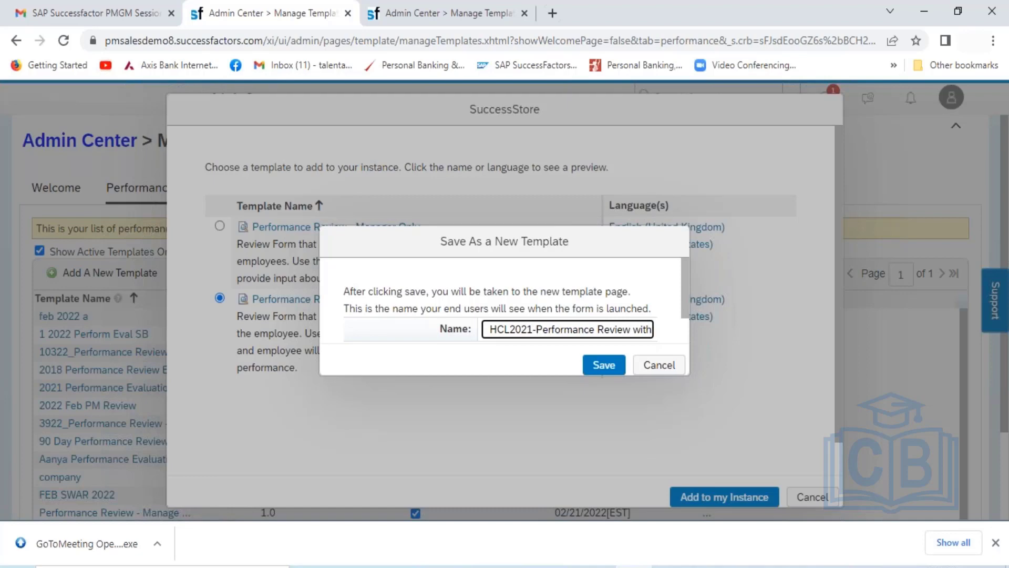
left_click(600, 365)
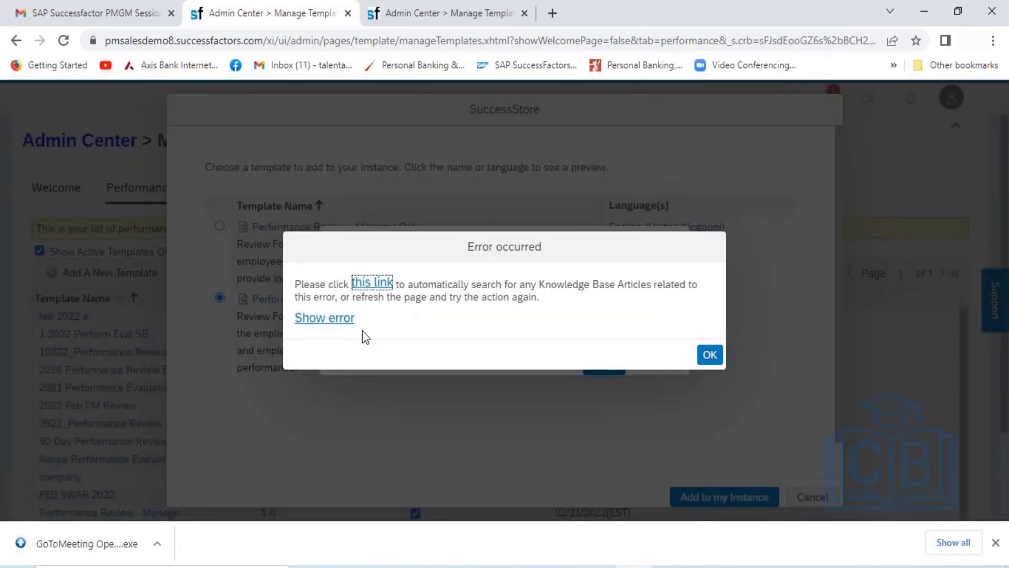
- Show and read the error details, dismiss the error message and cancel saving the new template
left_click(335, 319)
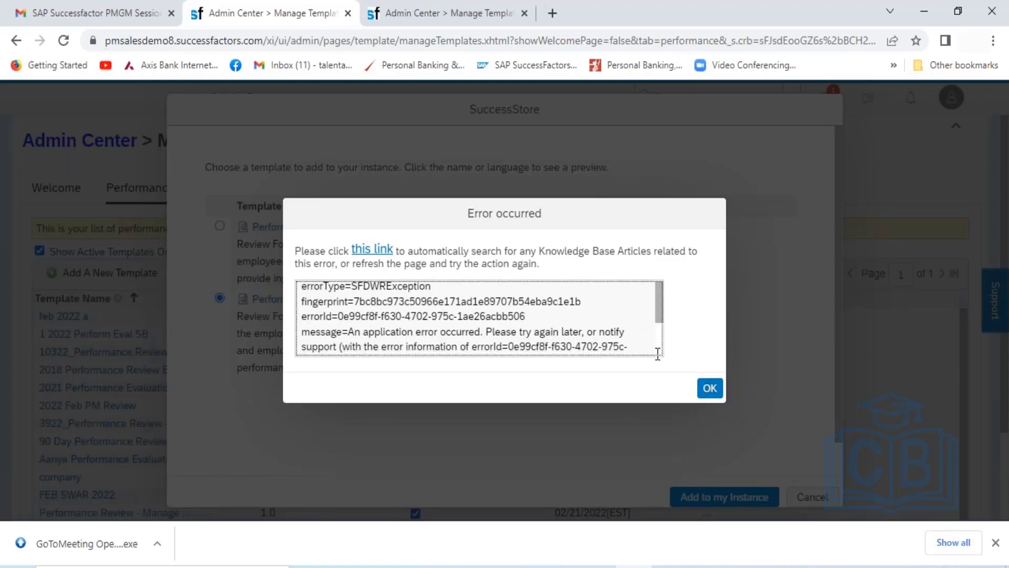
left_click_drag(659, 308, 662, 360)
left_click(719, 396)
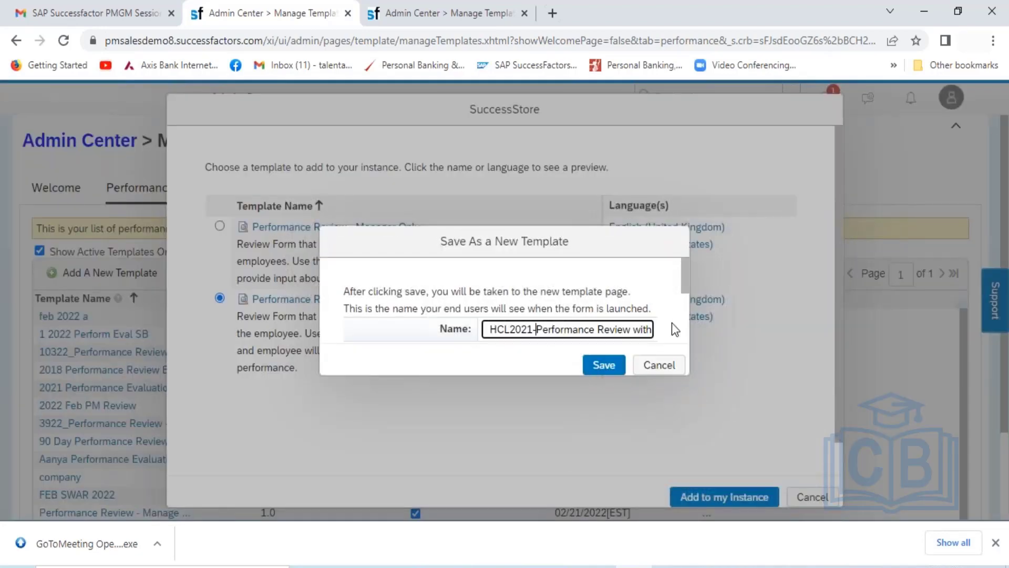
left_click(668, 366)
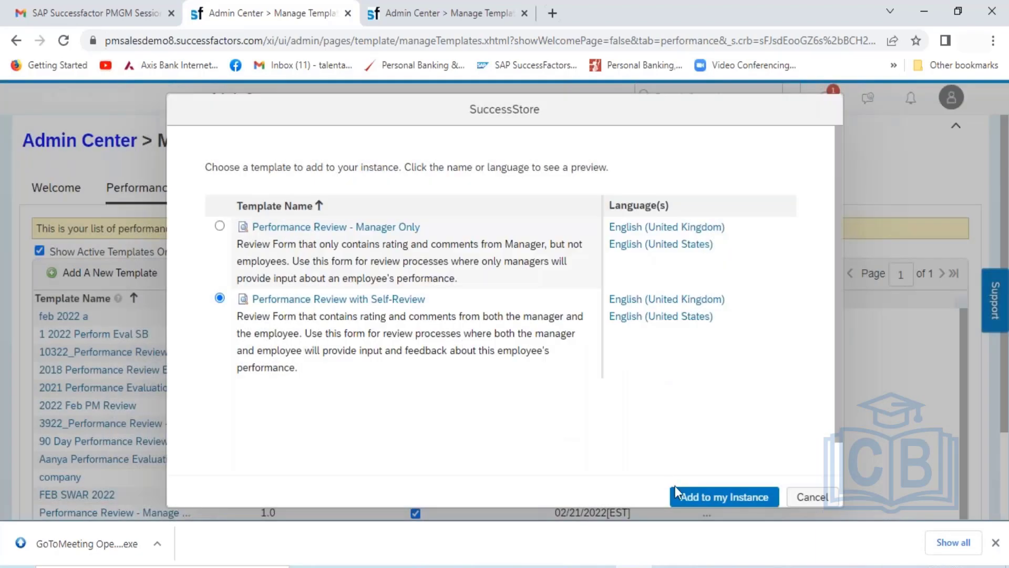
- Try to save the self-review template again, prefixing its default name with "2021.22 "
left_click(717, 496)
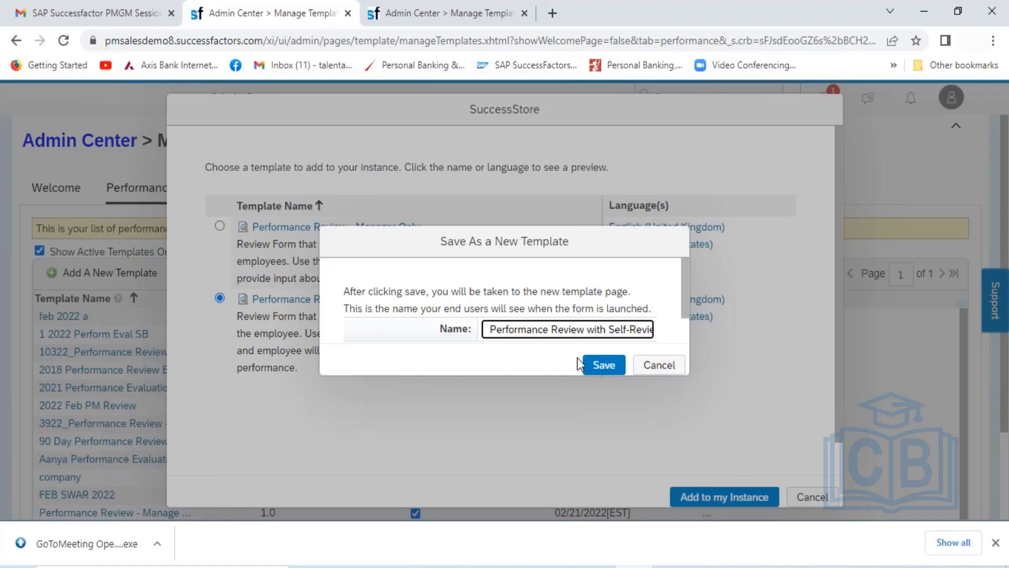
type("20")
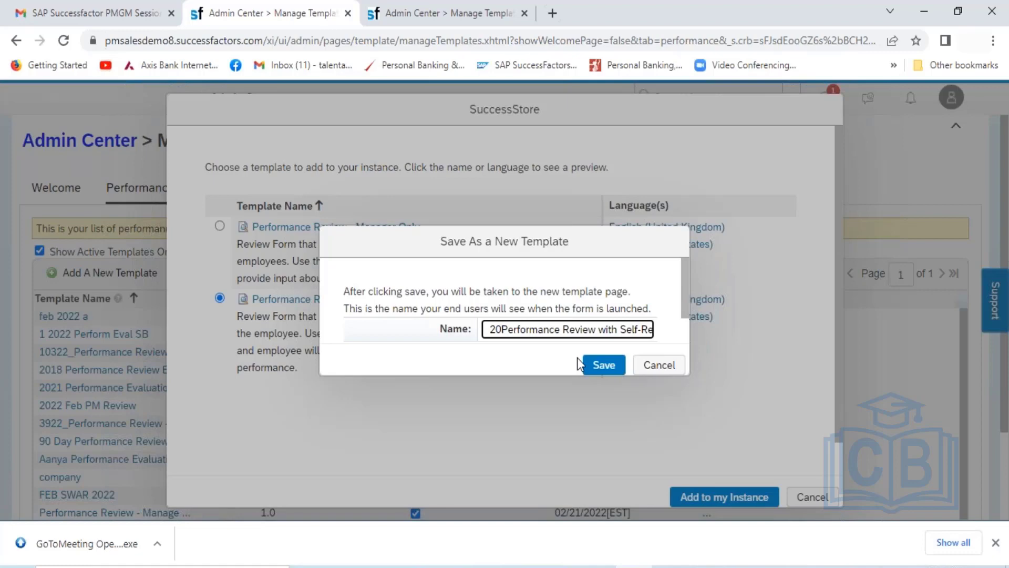
type("21")
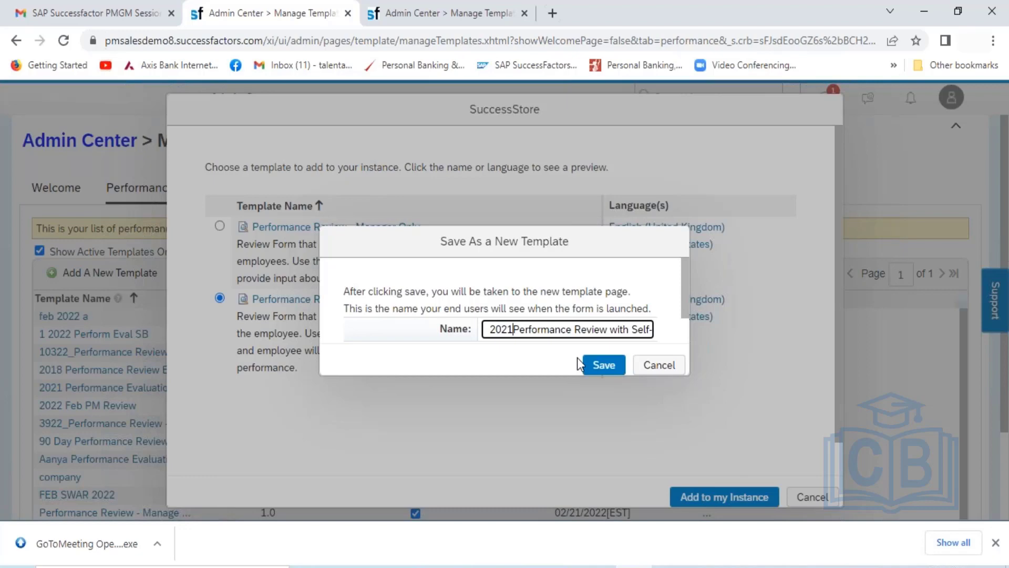
type(".")
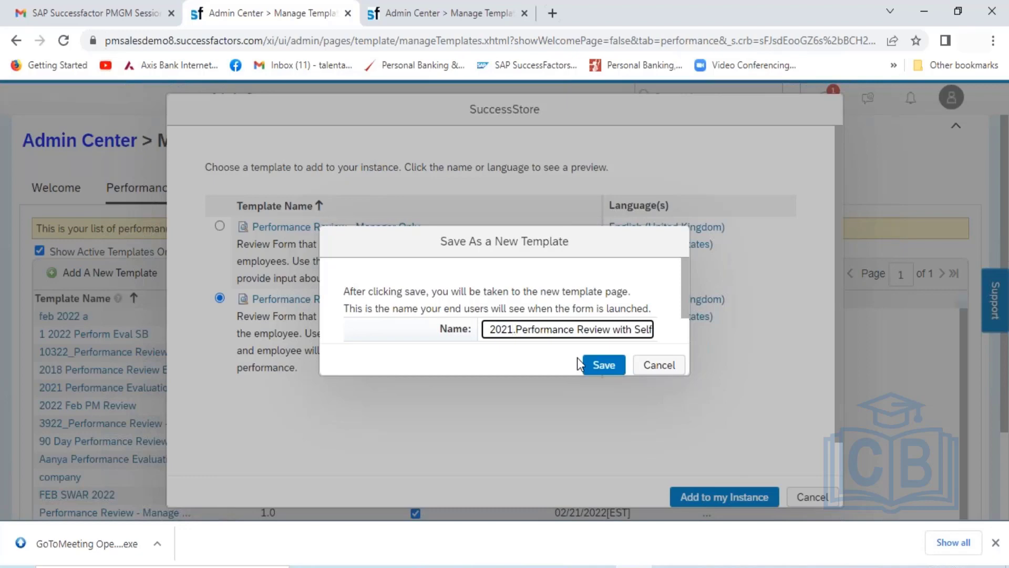
type("22")
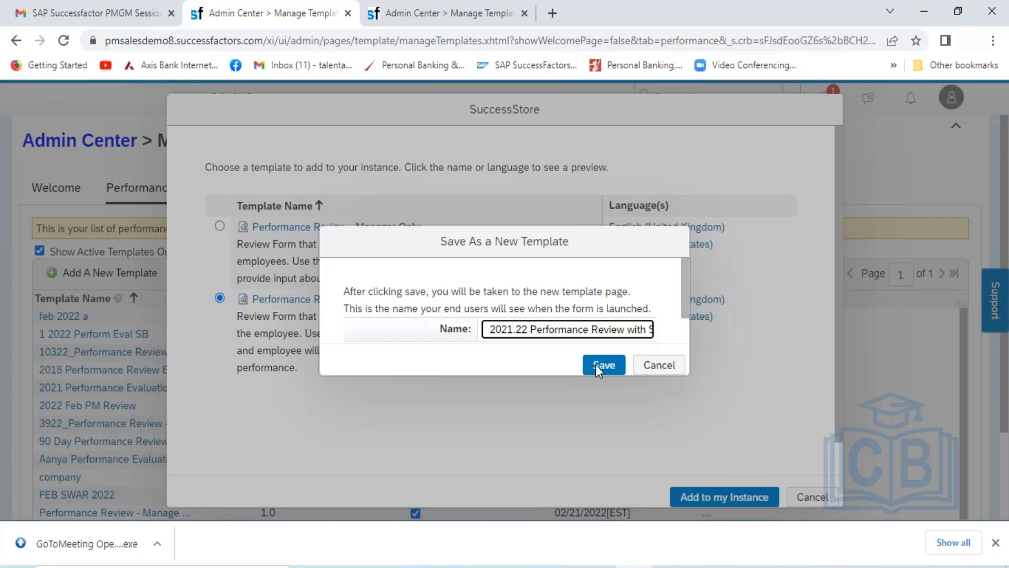
left_click(595, 364)
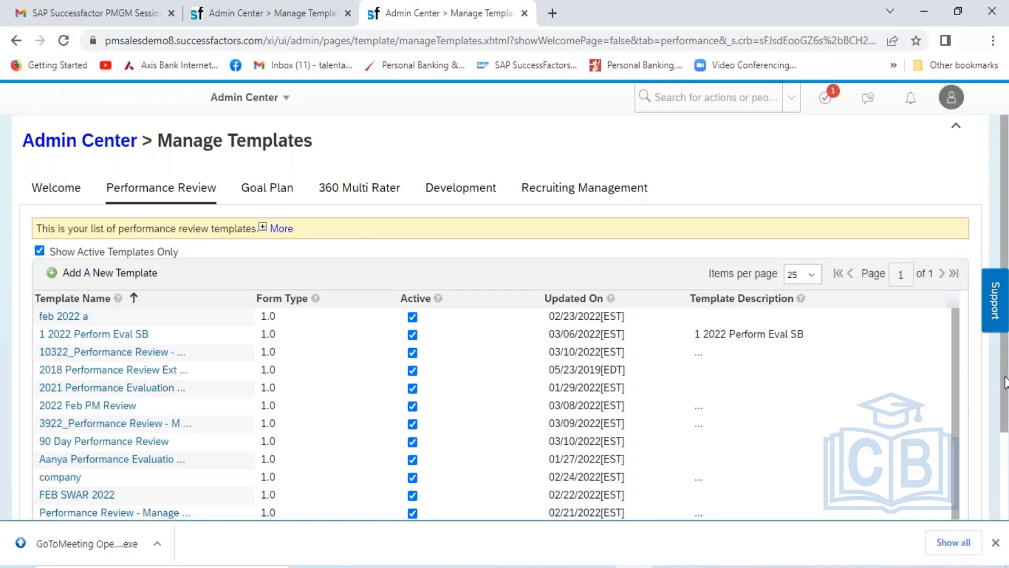
- Examine the list of performance review templates in the duplicate browser tab, and return to the original tab
scroll(947, 450, "down", 2)
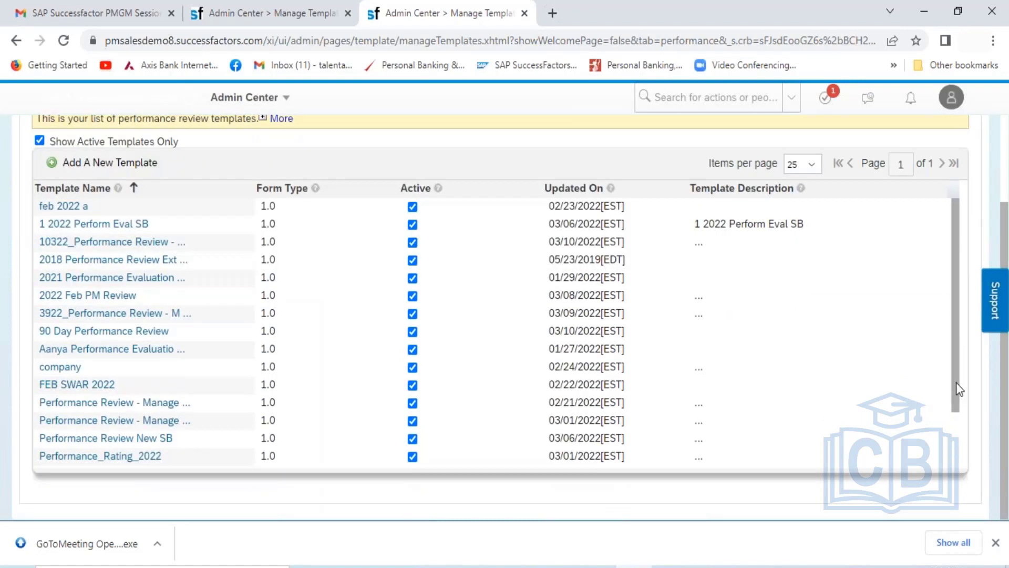
left_click_drag(957, 391, 960, 416)
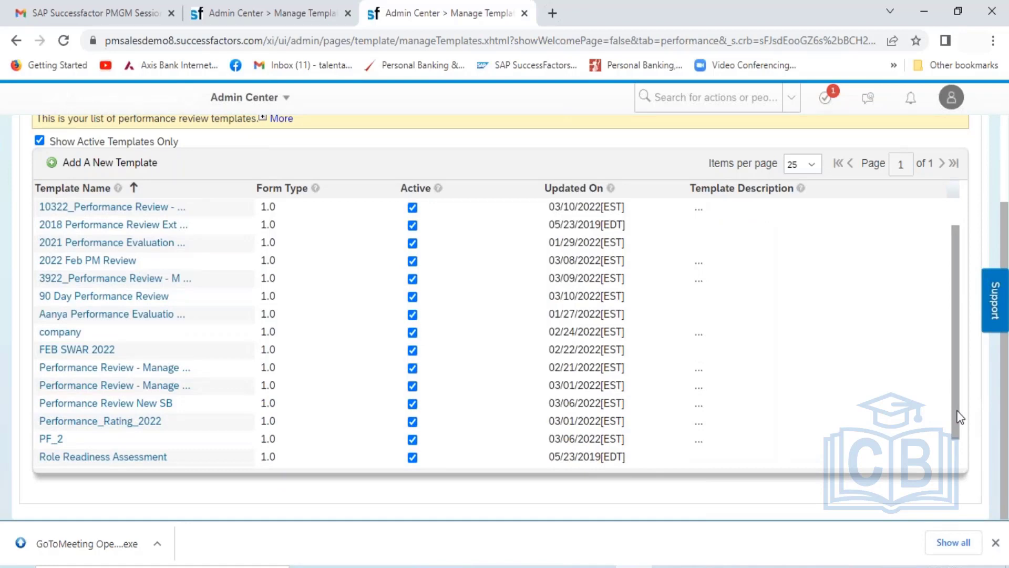
left_click_drag(955, 413, 957, 387)
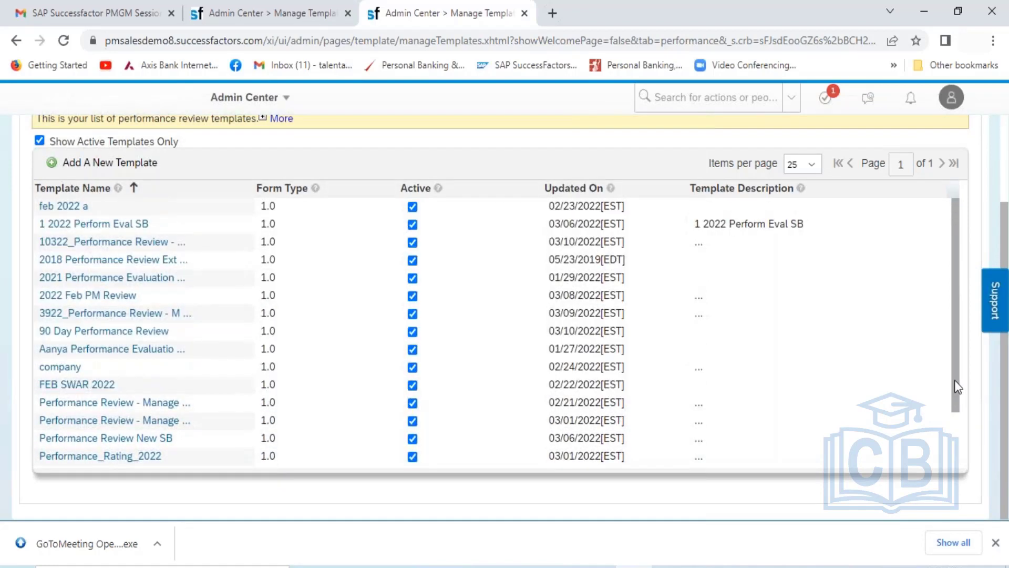
left_click(301, 11)
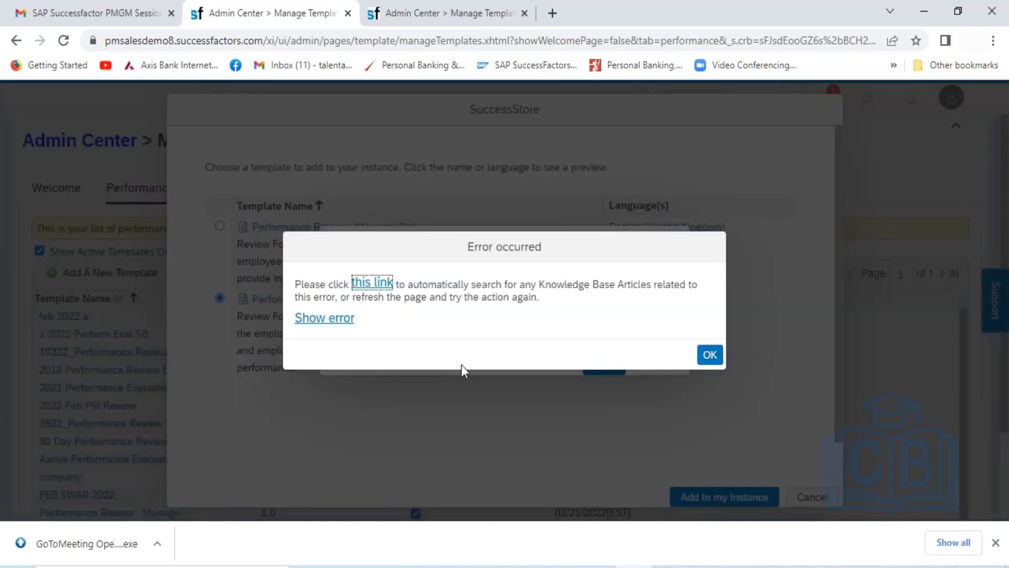
- Dismiss the error, cancel the save and try to add the "Performance Review - Manager Only" template under its default name
left_click(714, 355)
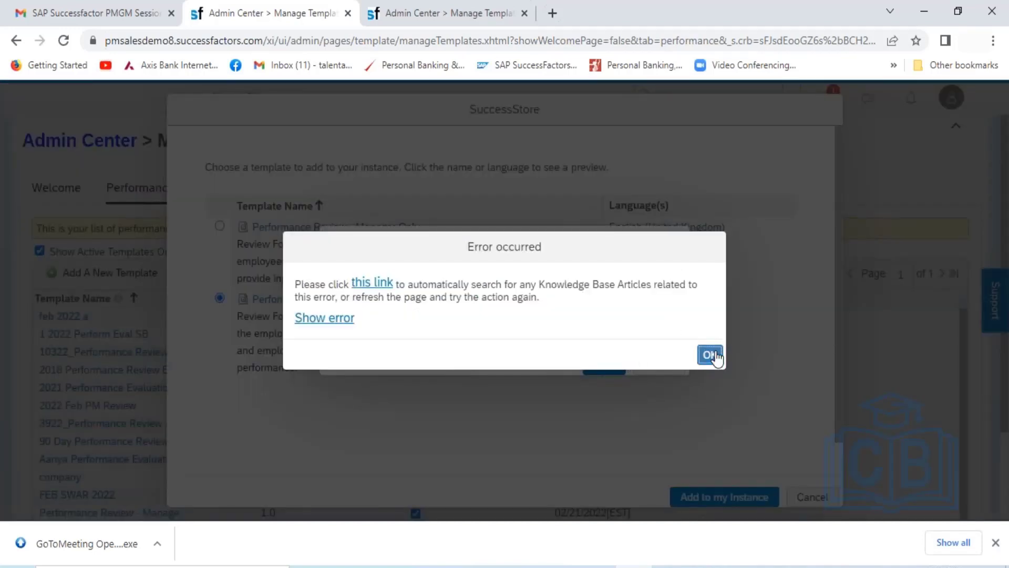
left_click(657, 367)
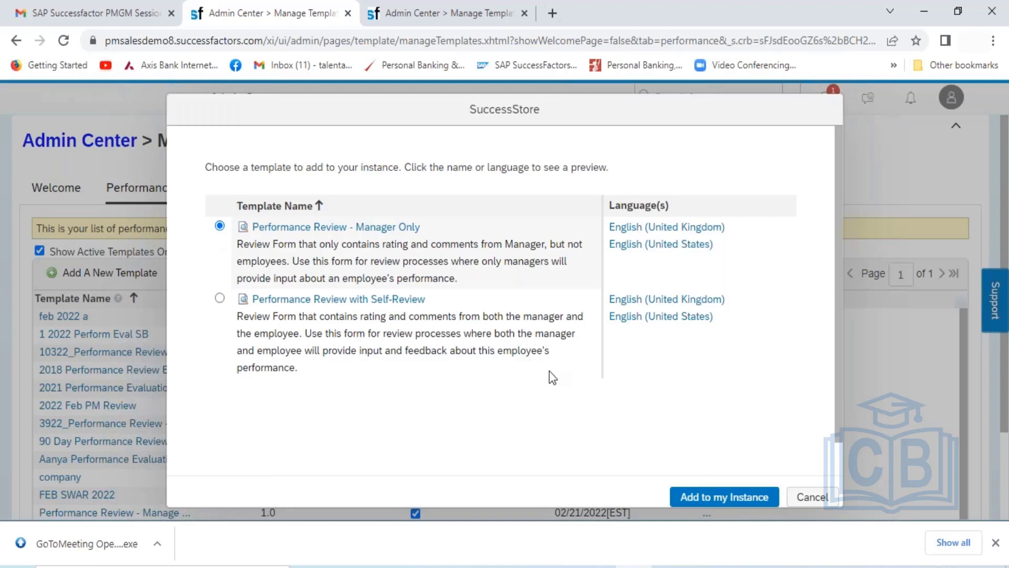
left_click(711, 497)
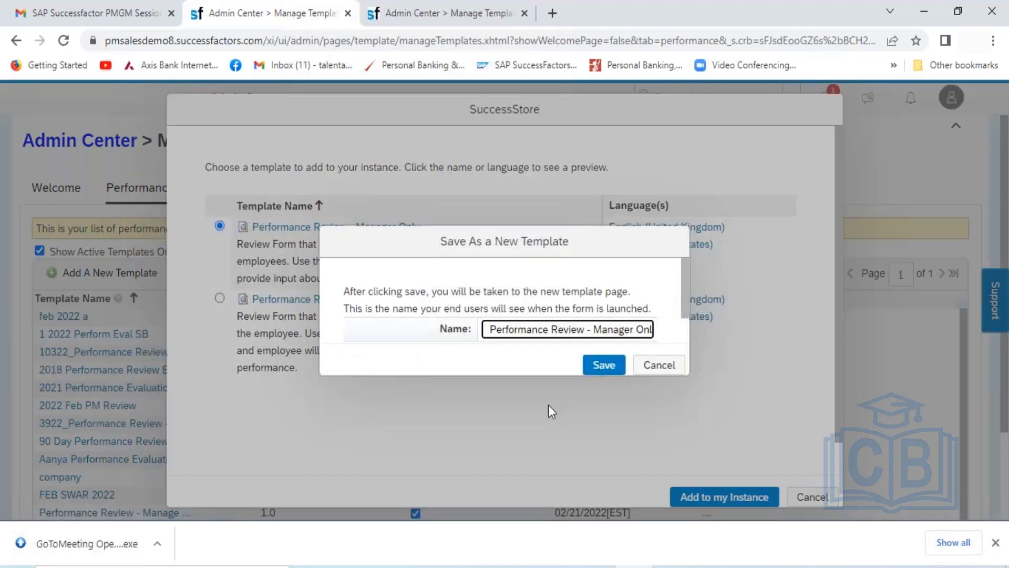
left_click(610, 367)
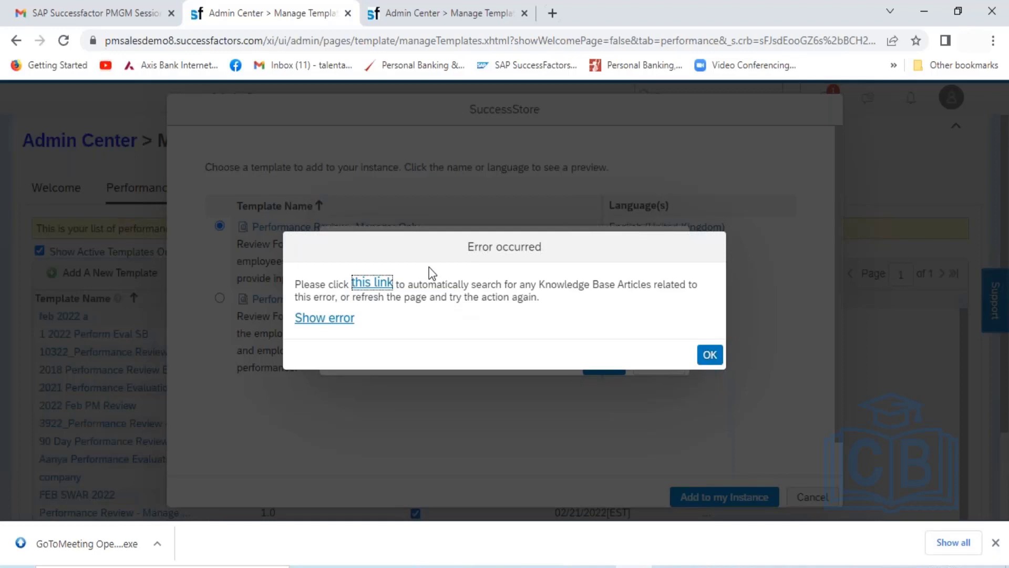
- Dismiss the error message and cancel both the Manager Only template save and the SuccessStore selection
left_click(710, 356)
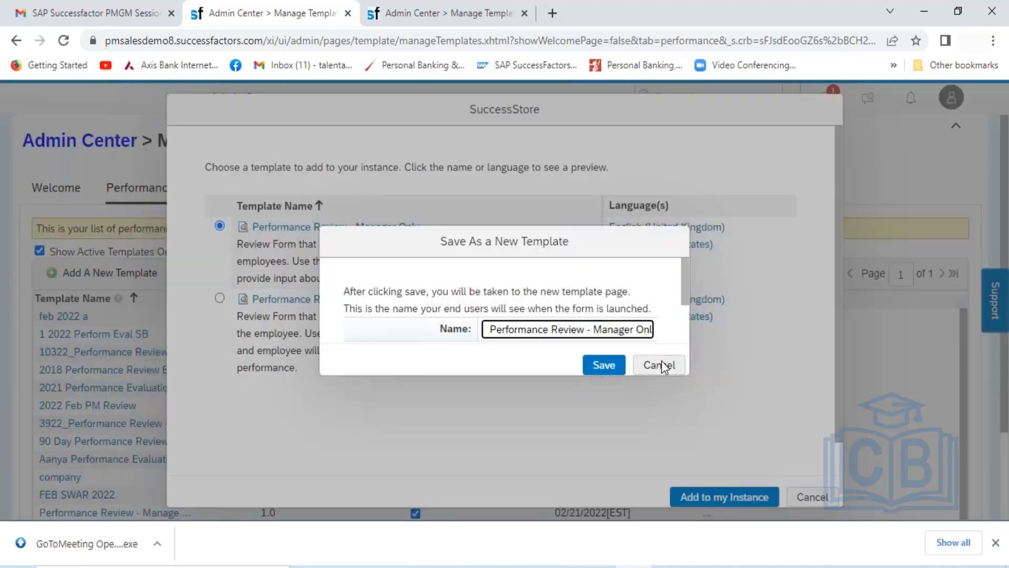
left_click(661, 364)
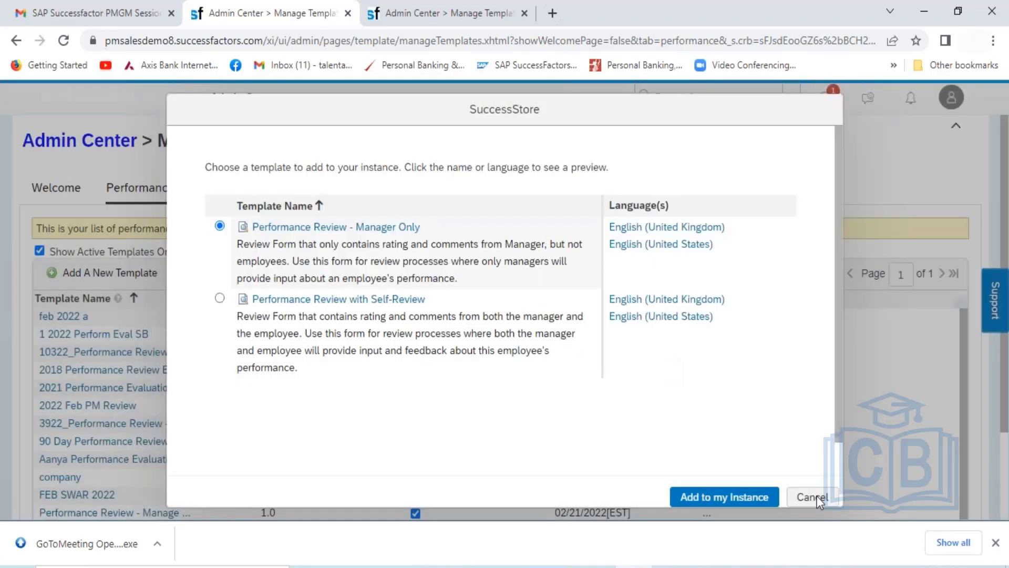
left_click(823, 496)
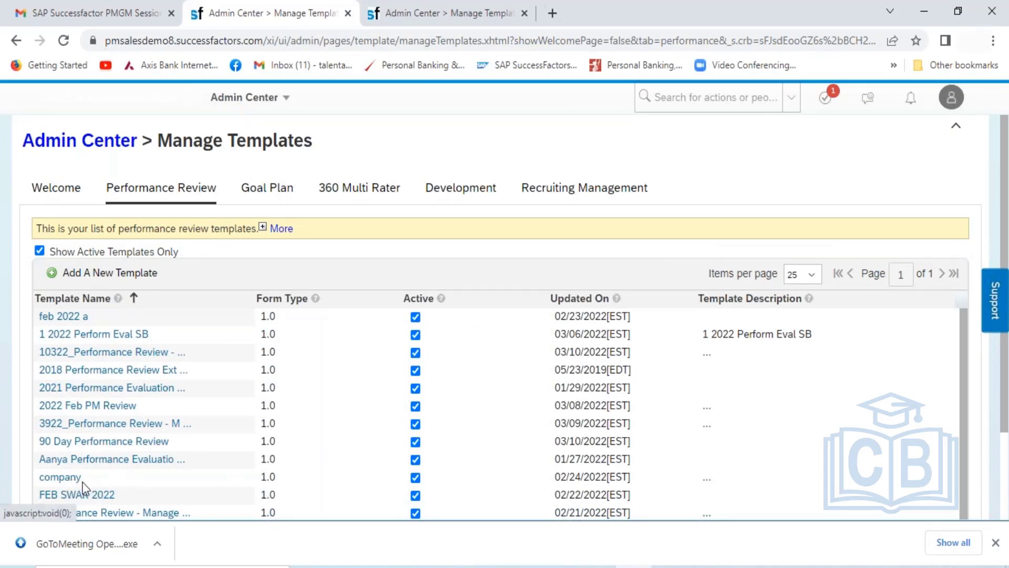
- Open the existing "company" template's general settings and rename it "HCL_2021-Performance ReviewForm"
left_click(67, 479)
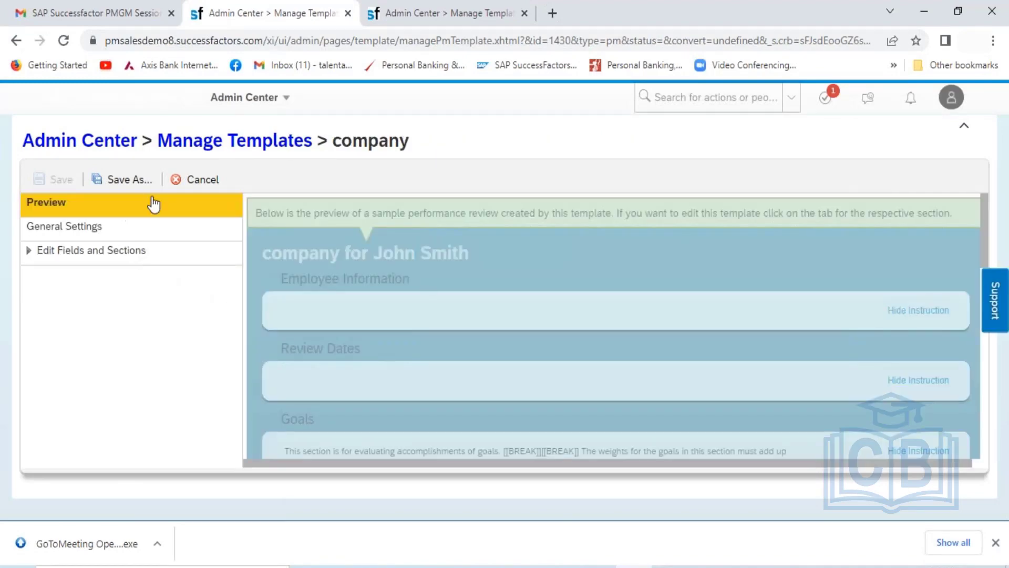
left_click(78, 227)
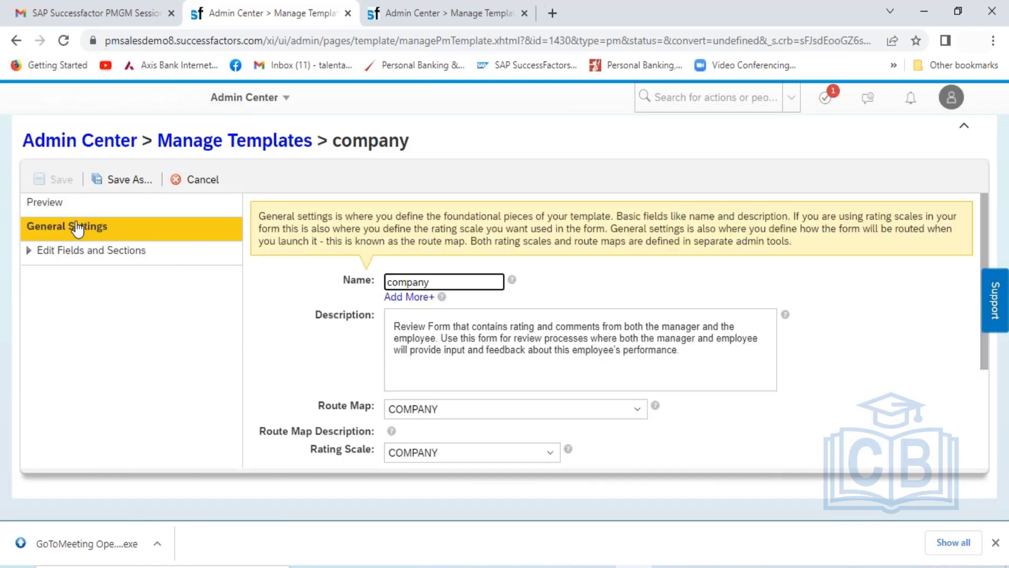
left_click(453, 284)
key("shift+Left")
key("shift+Left")
key("shift+Left")
key("shift+Left")
key("shift+Left")
key("shift+Left")
key("shift+Left")
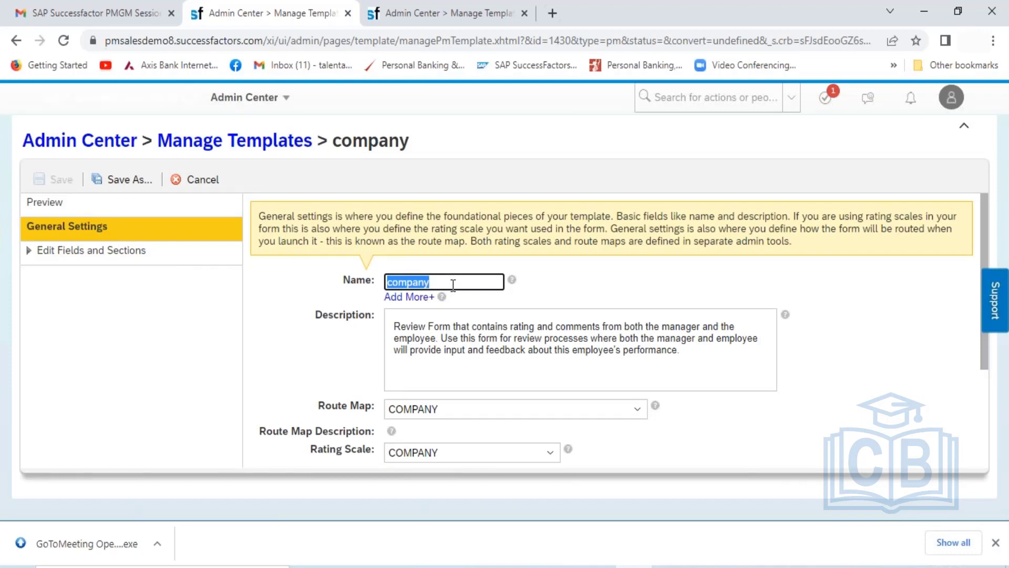
type("HCL")
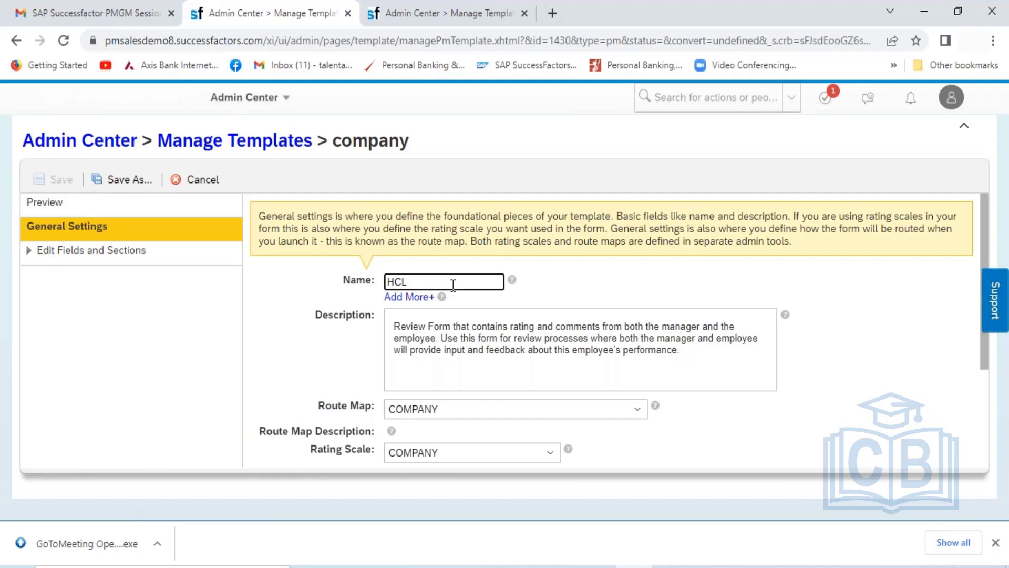
type("_2021-Performance ReviewForm")
- Add the line "Welcome to the HCL 2021-Performance Review Form." above the existing template description
left_click(395, 327)
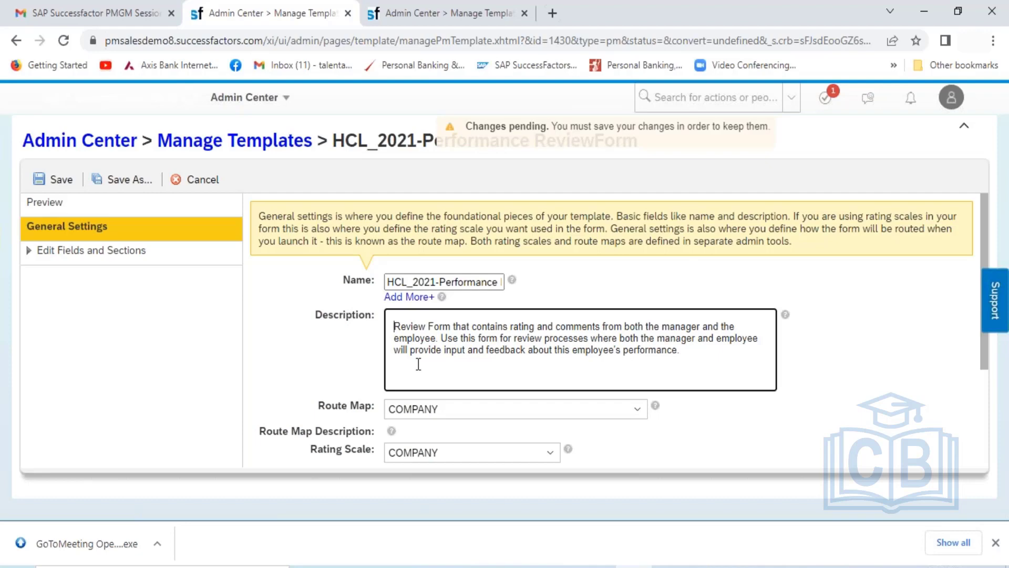
type("Welcome to the")
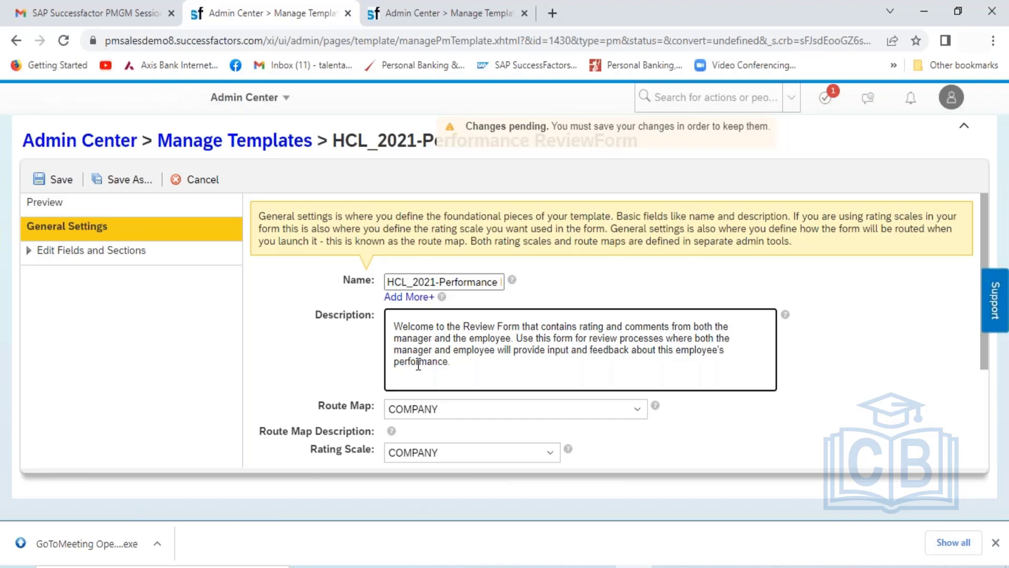
type(" 2021")
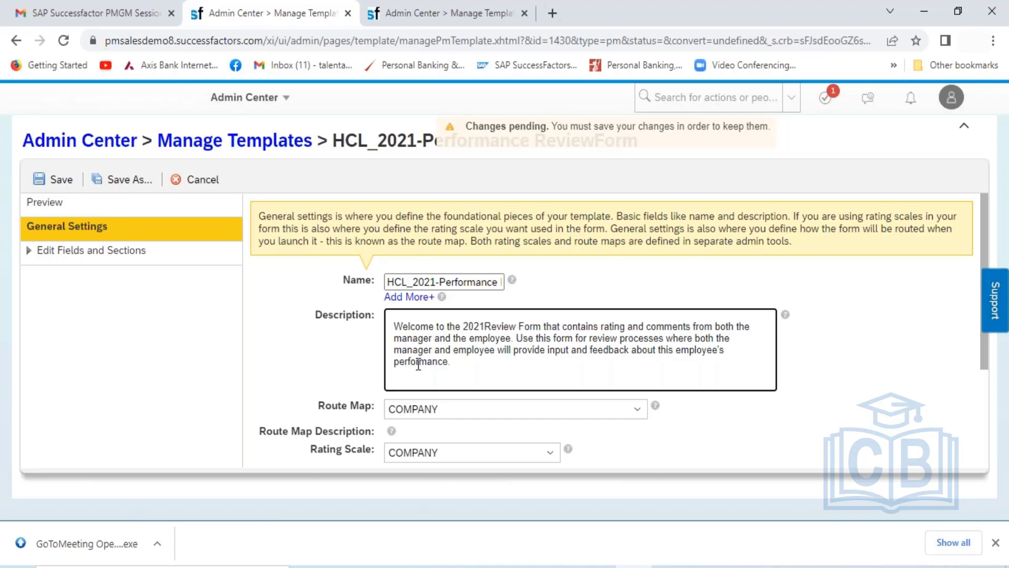
key("BackSpace")
key("BackSpace")
key("BackSpace")
key("BackSpace")
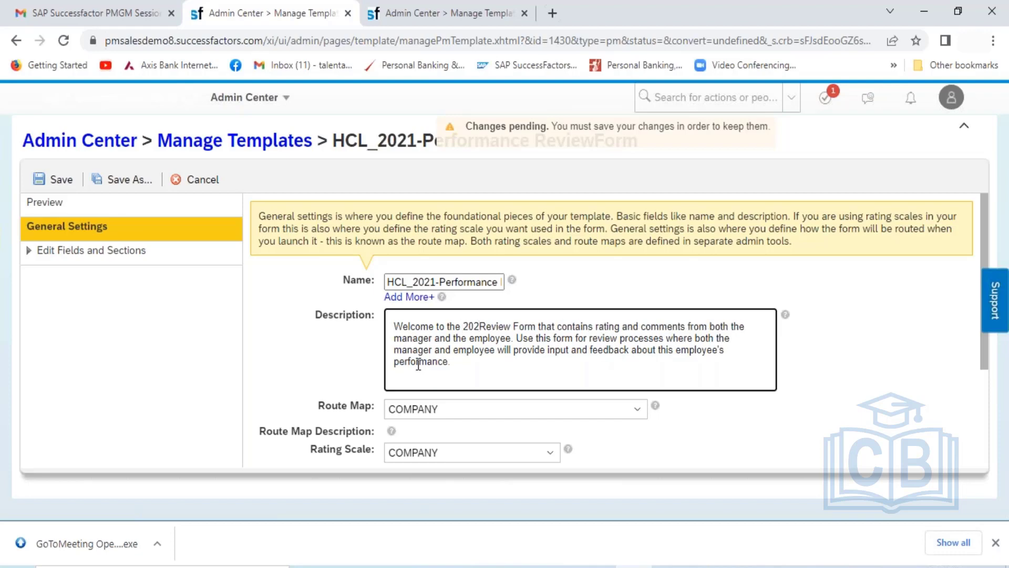
type("HCL 2")
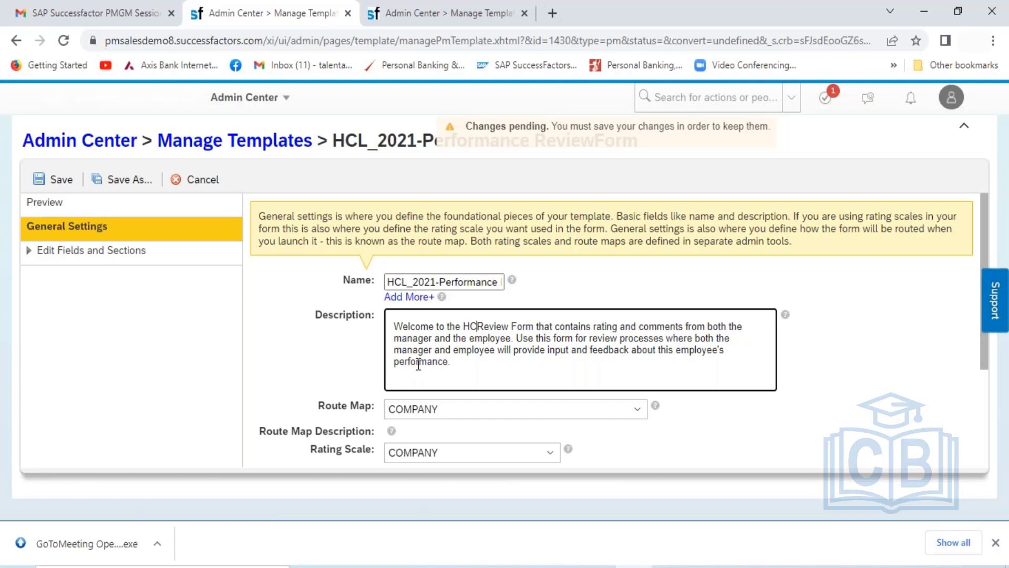
type("021")
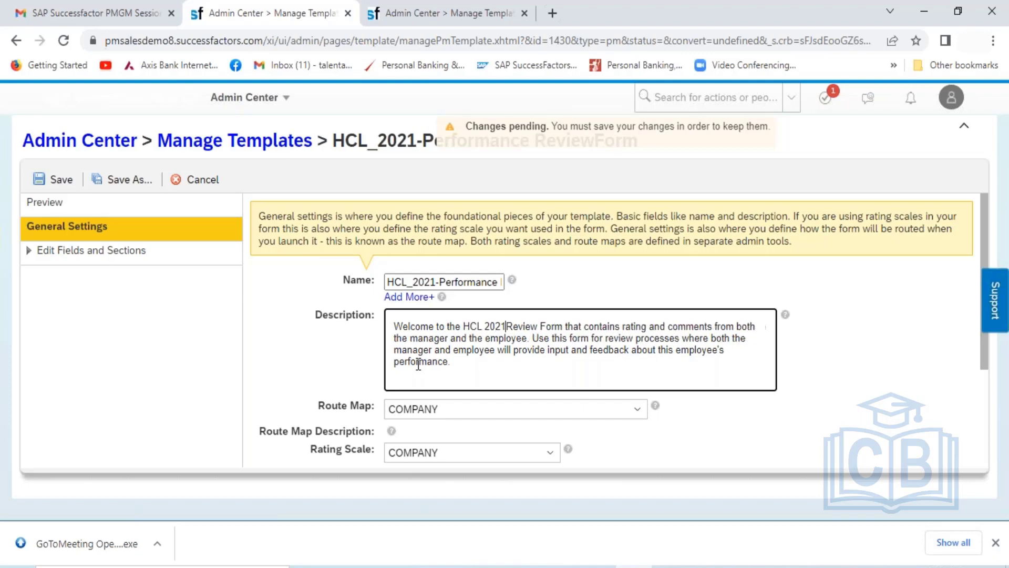
type("-Perfr")
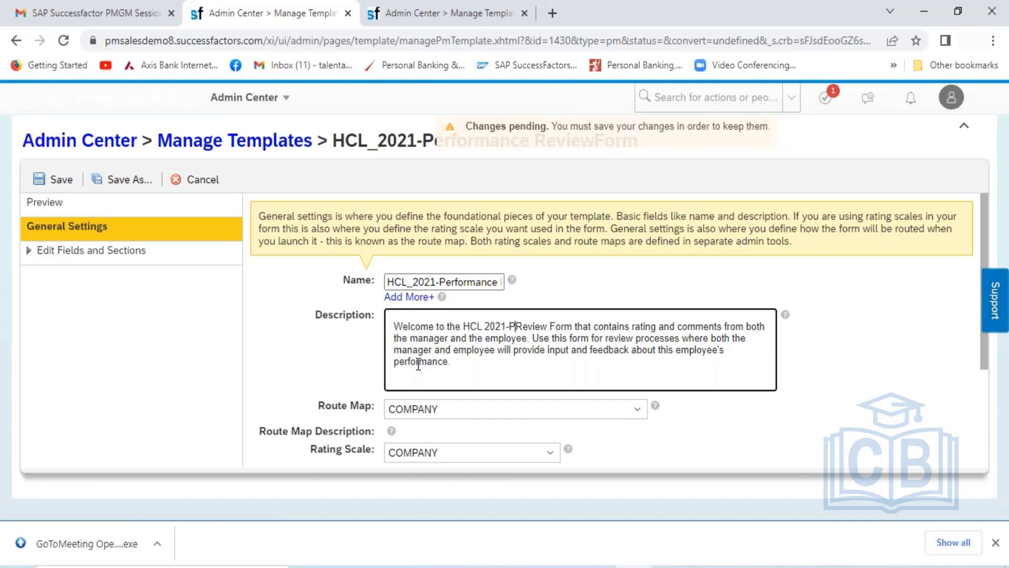
key("BackSpace")
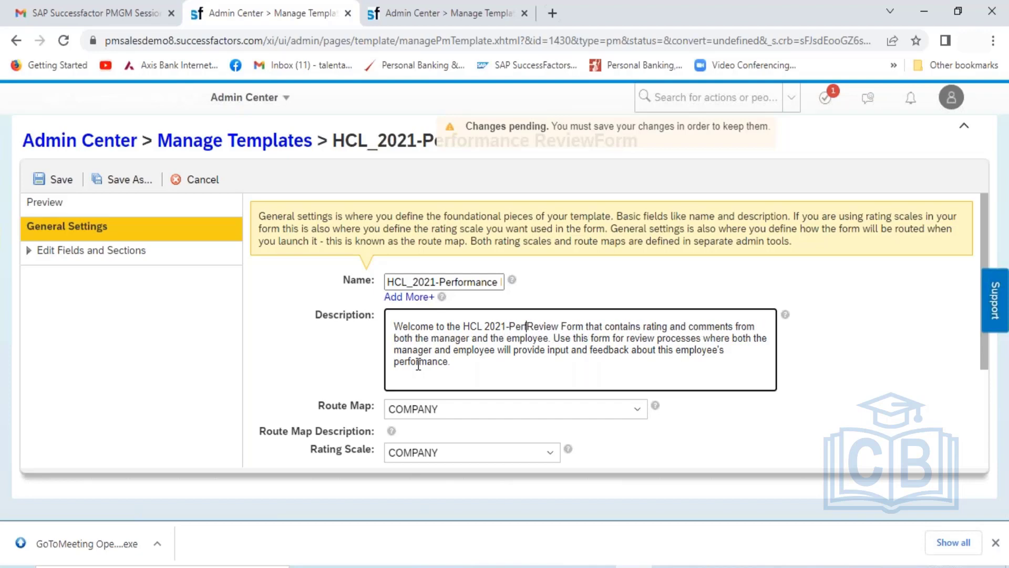
type("ormance ")
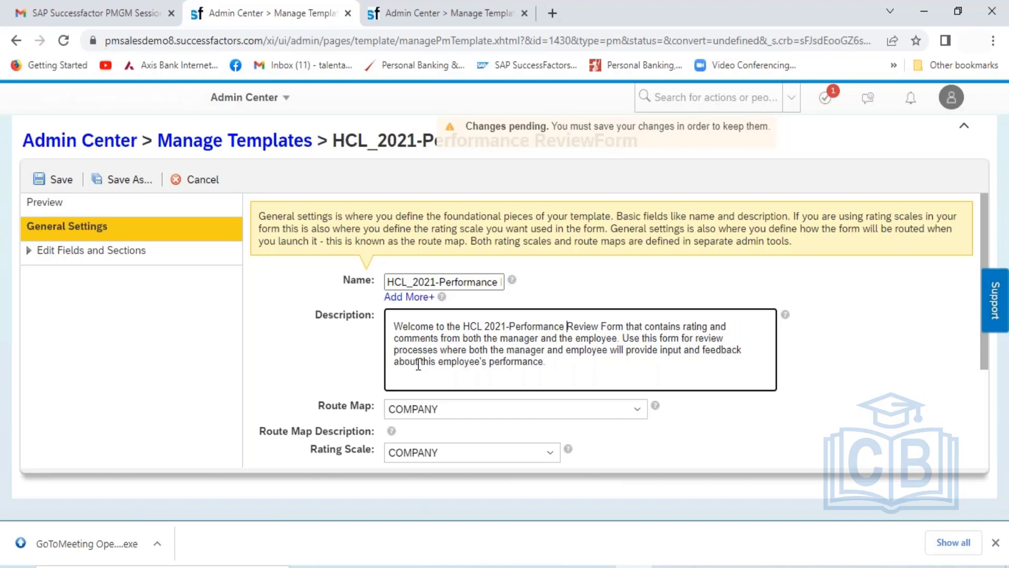
type("Reve")
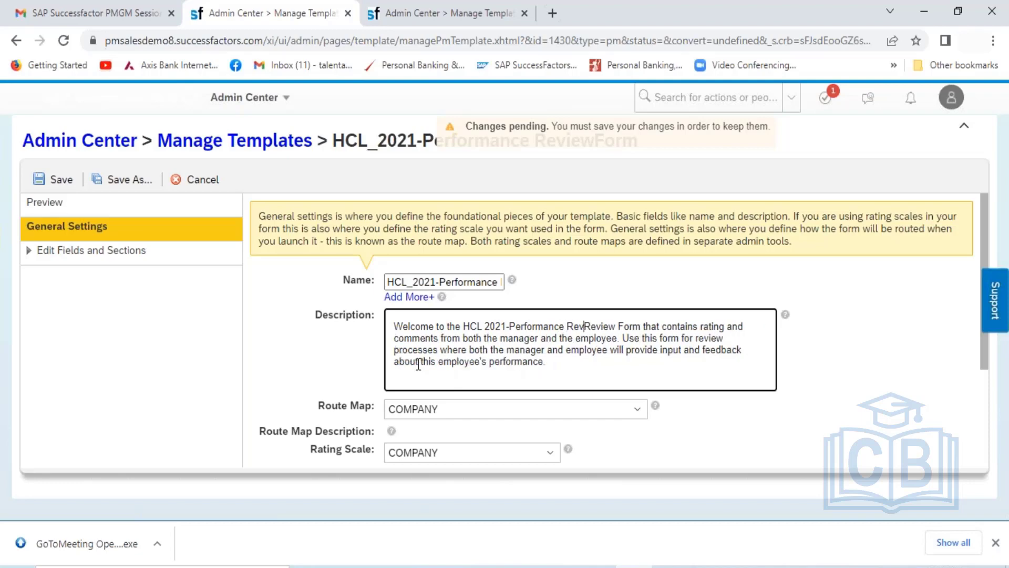
key("BackSpace")
type("i")
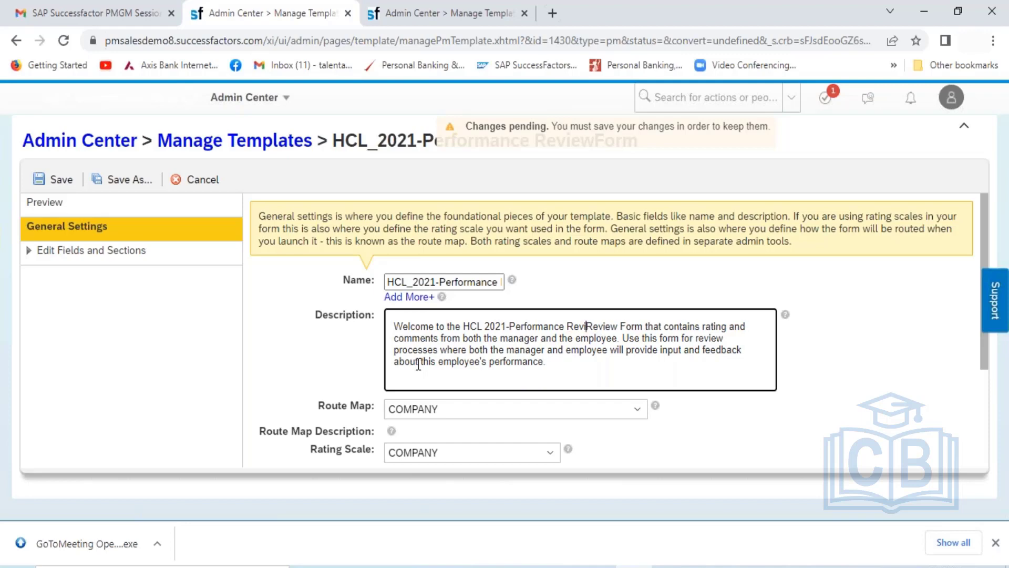
type("ew For")
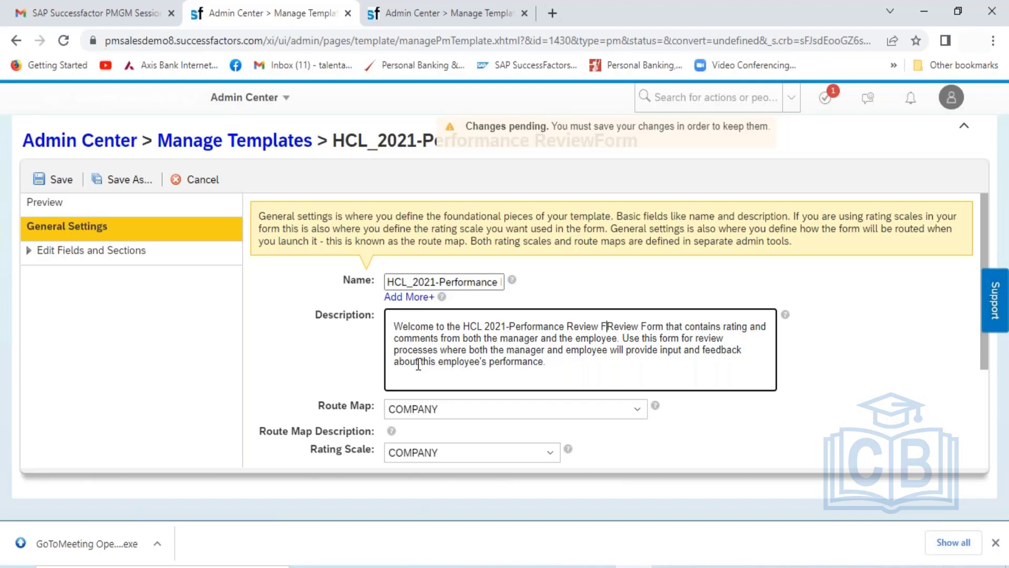
type("m.")
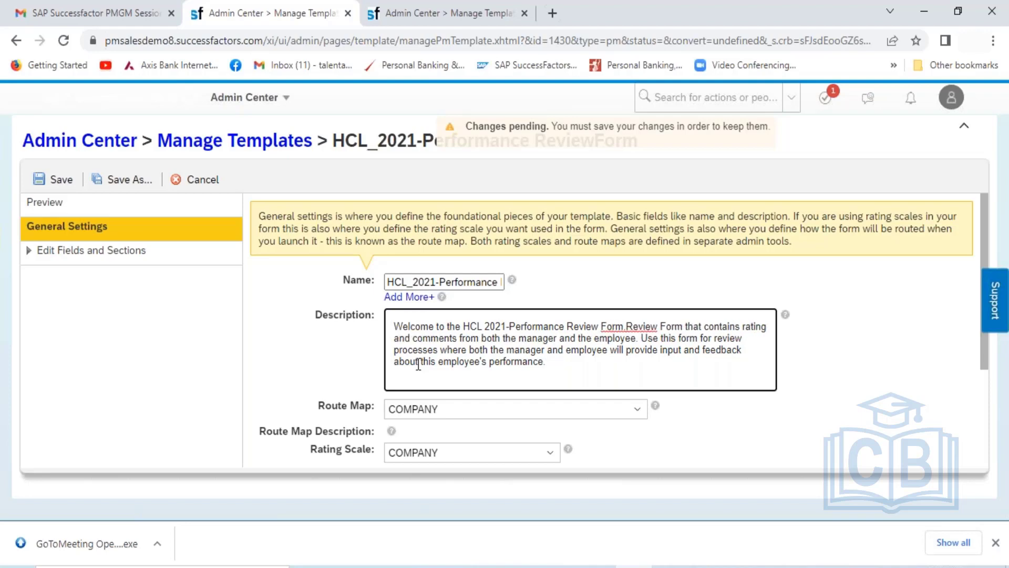
key("Return")
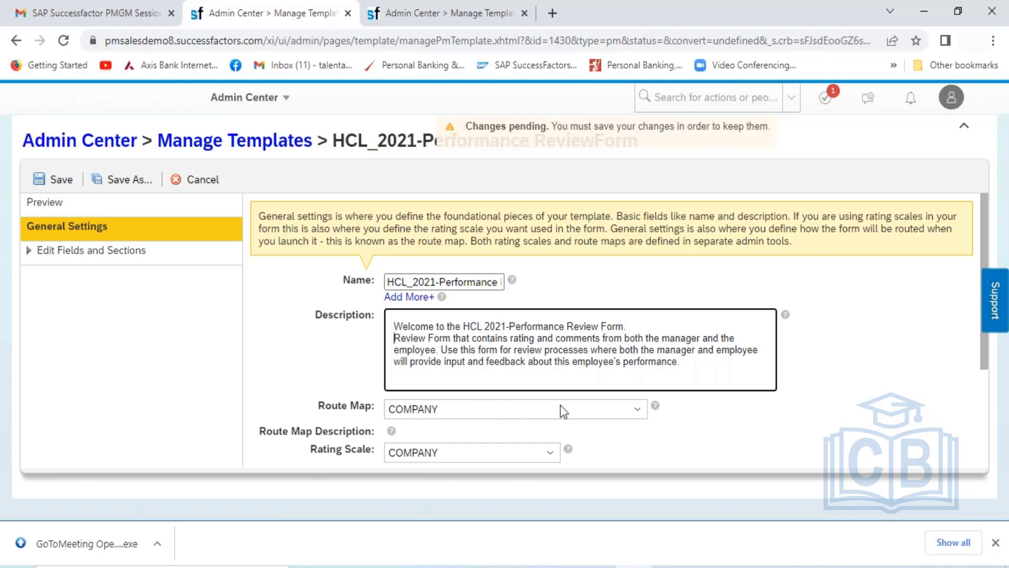
- Change the template's route map to HCL_Route Map_2021 and accept the loss of existing configured permissions
left_click(637, 412)
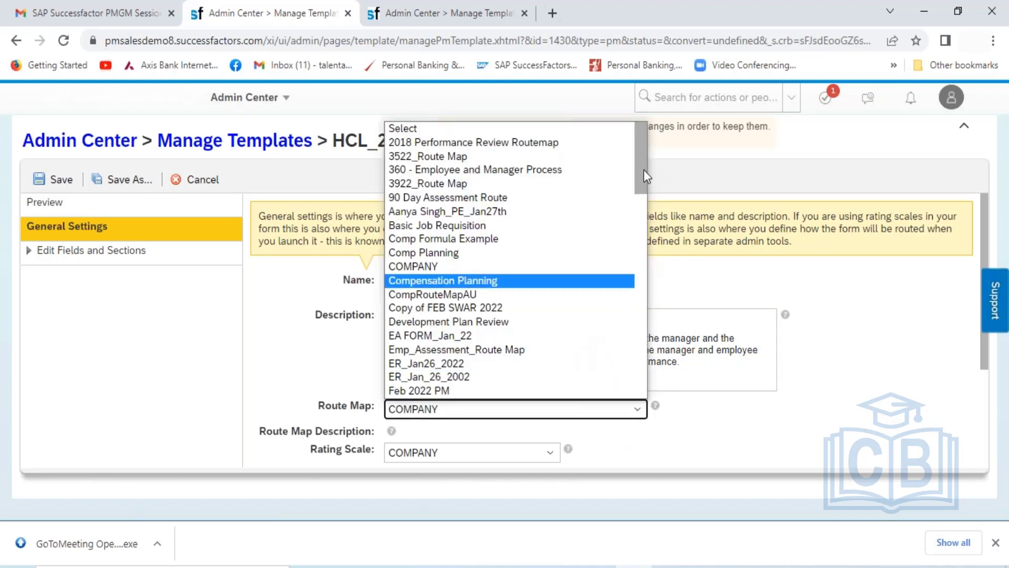
left_click_drag(645, 176, 642, 219)
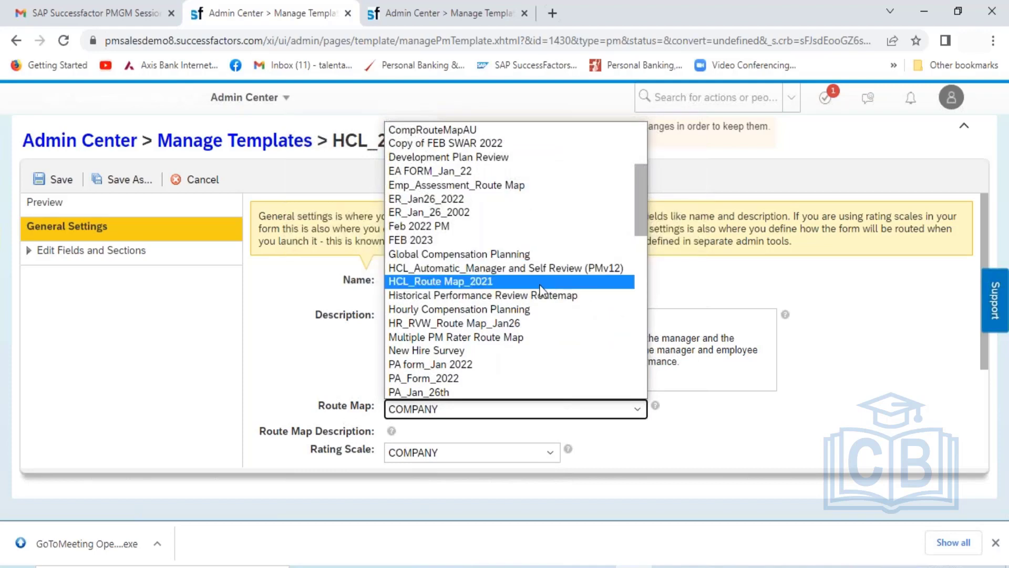
left_click(456, 285)
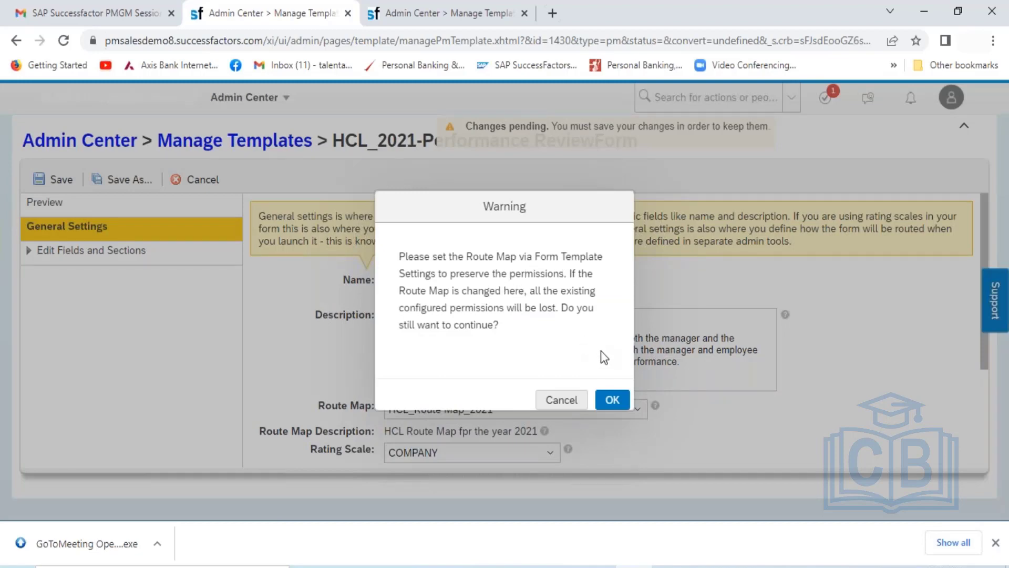
left_click(613, 399)
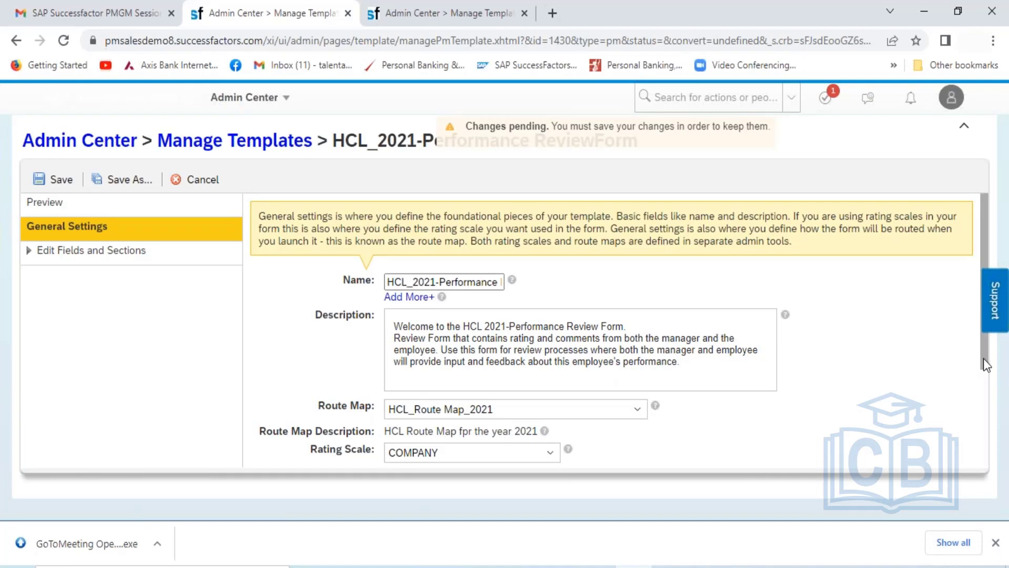
- Set the template's rating scale to HCL_Rating Scale and agree to use it across the entire form
scroll(983, 360, "down", 2)
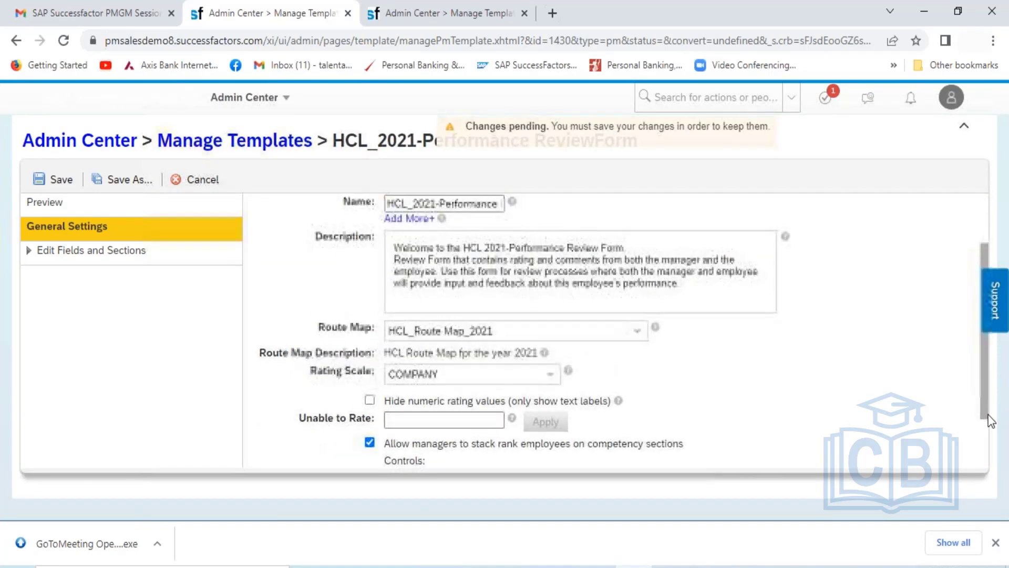
left_click(550, 365)
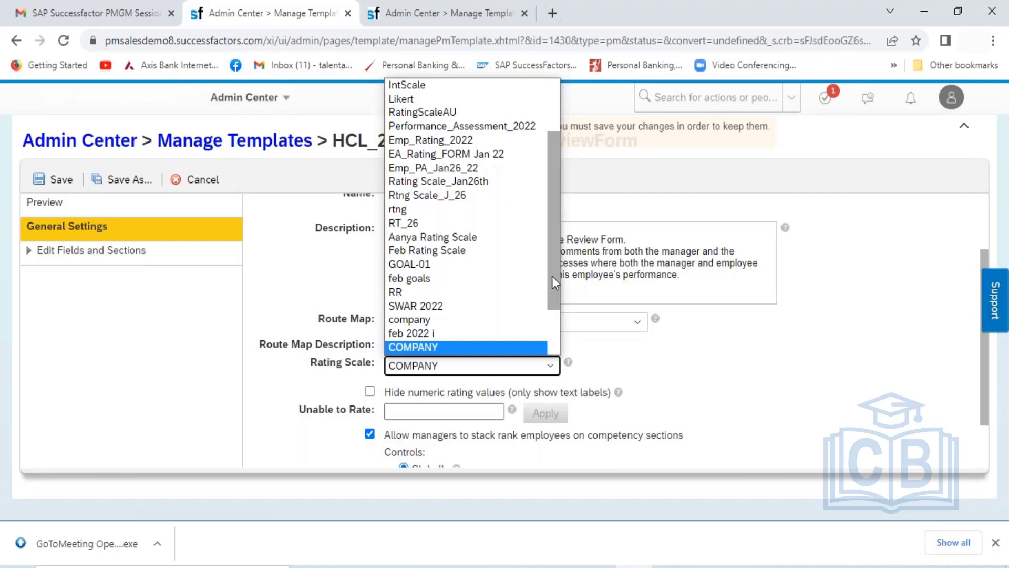
left_click_drag(552, 278, 556, 330)
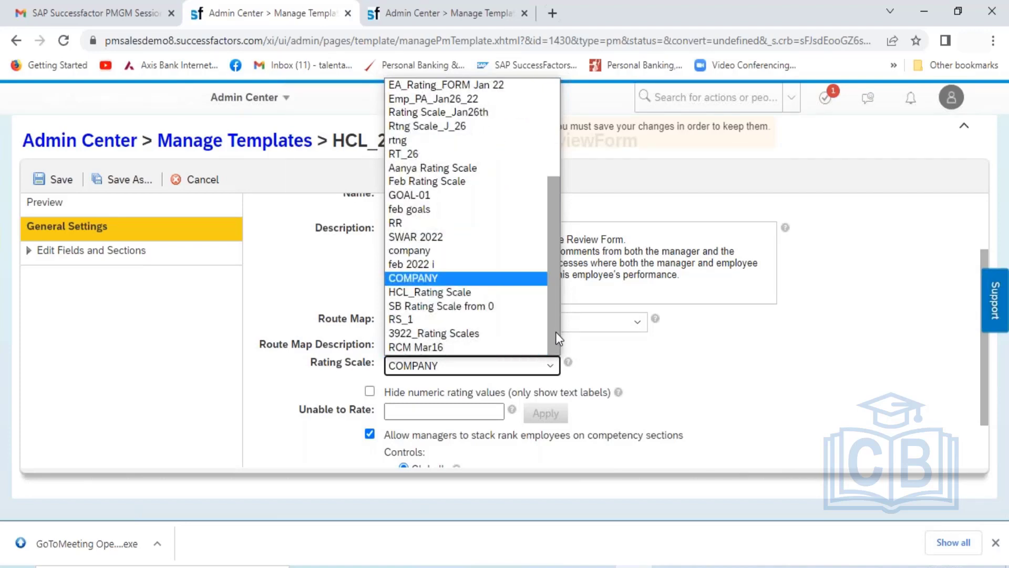
left_click(418, 292)
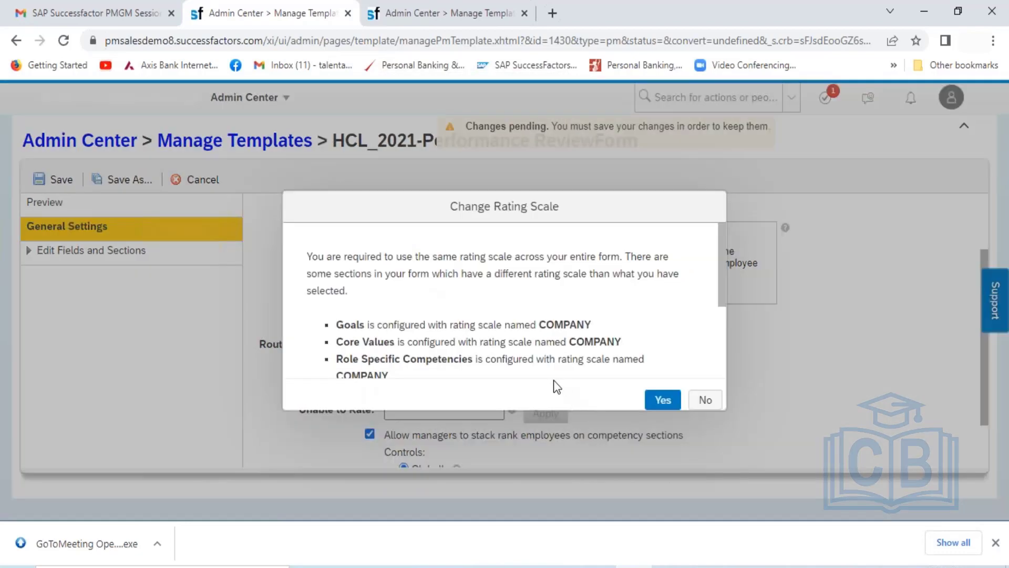
left_click(661, 399)
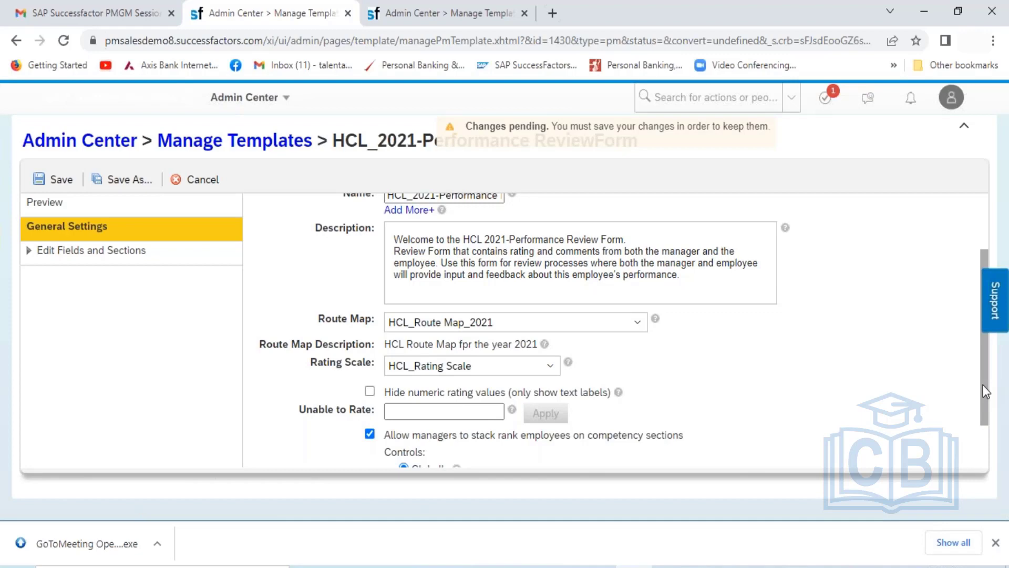
- Copy the "Unable to Rate:" label into its own field and apply that value to all ratable sections
left_click_drag(983, 384, 987, 445)
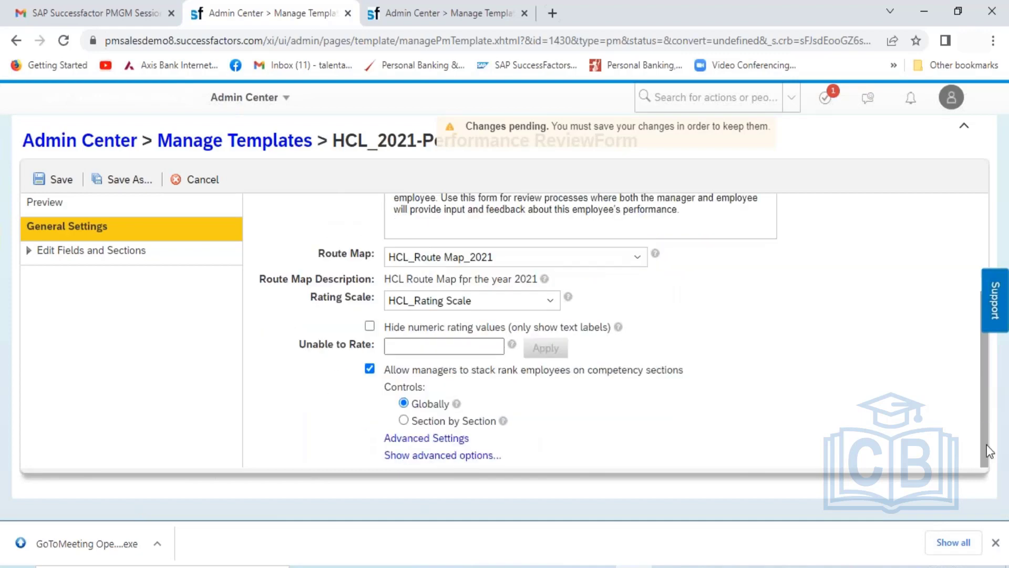
left_click_drag(986, 444, 991, 480)
left_click_drag(374, 345, 300, 347)
key("ctrl+c")
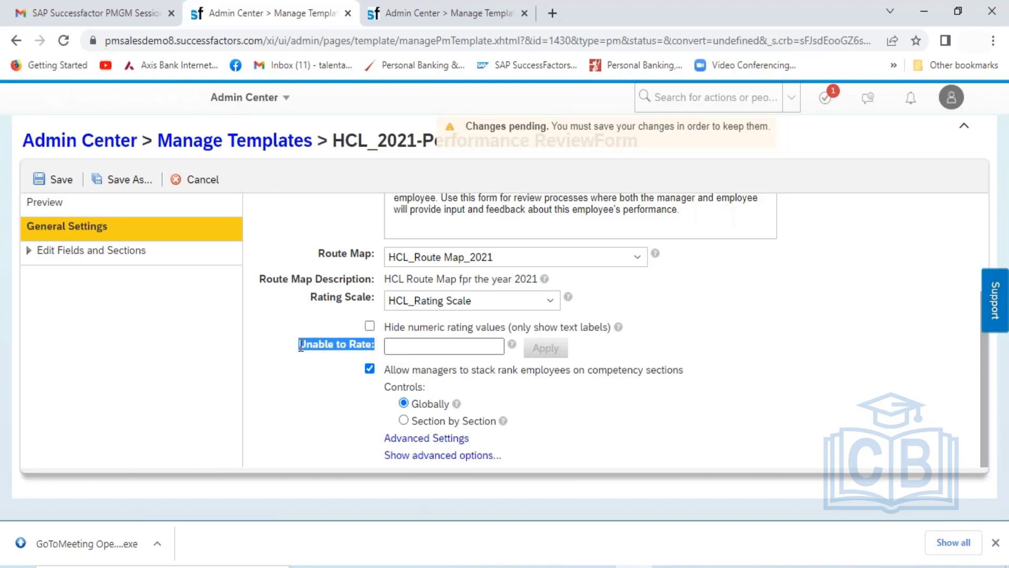
left_click(414, 349)
key("ctrl+v")
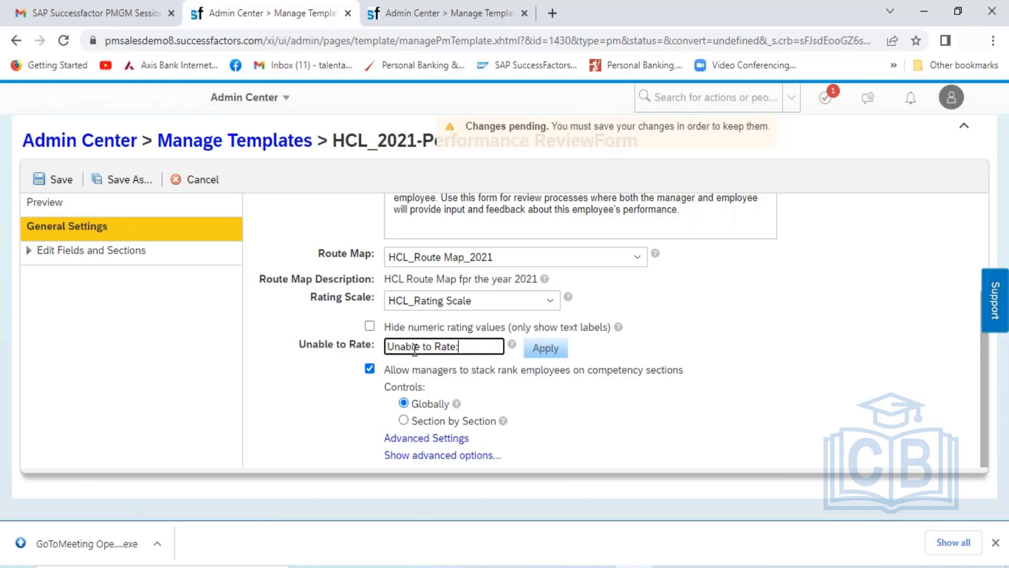
left_click(546, 347)
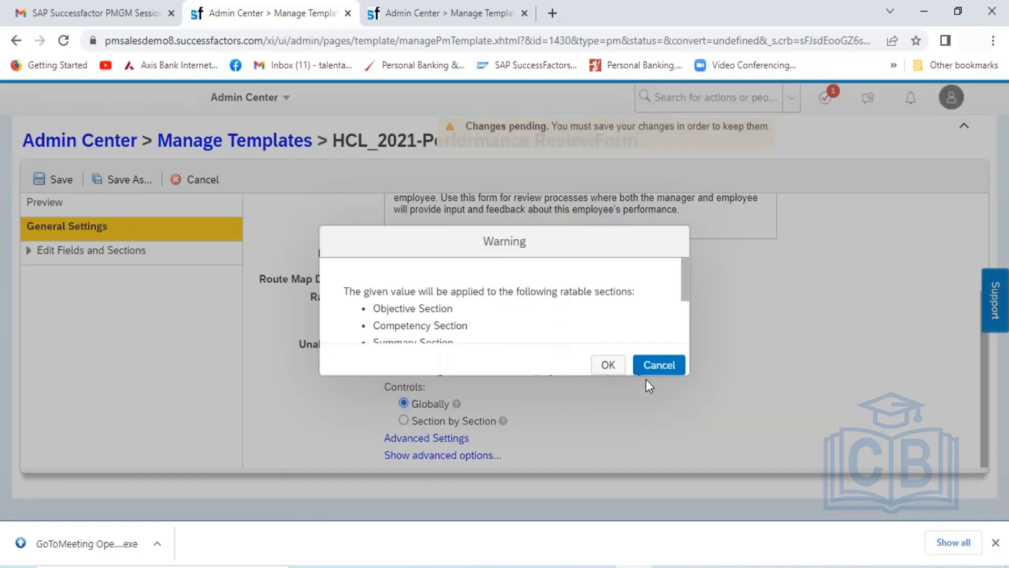
left_click(610, 366)
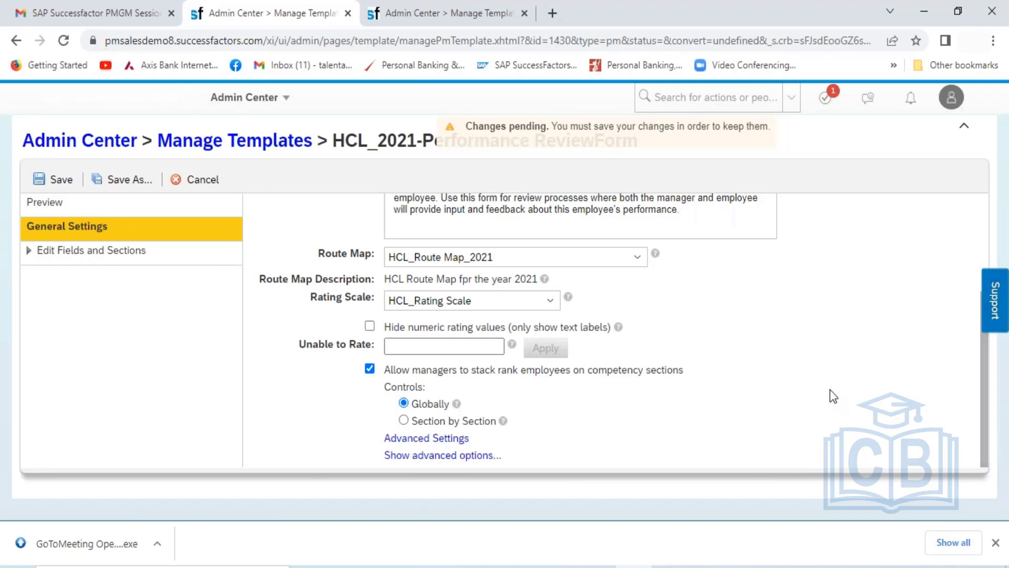
- Review the description, route map and rating scale in the general settings, and save the template
scroll(831, 389, "up", 3)
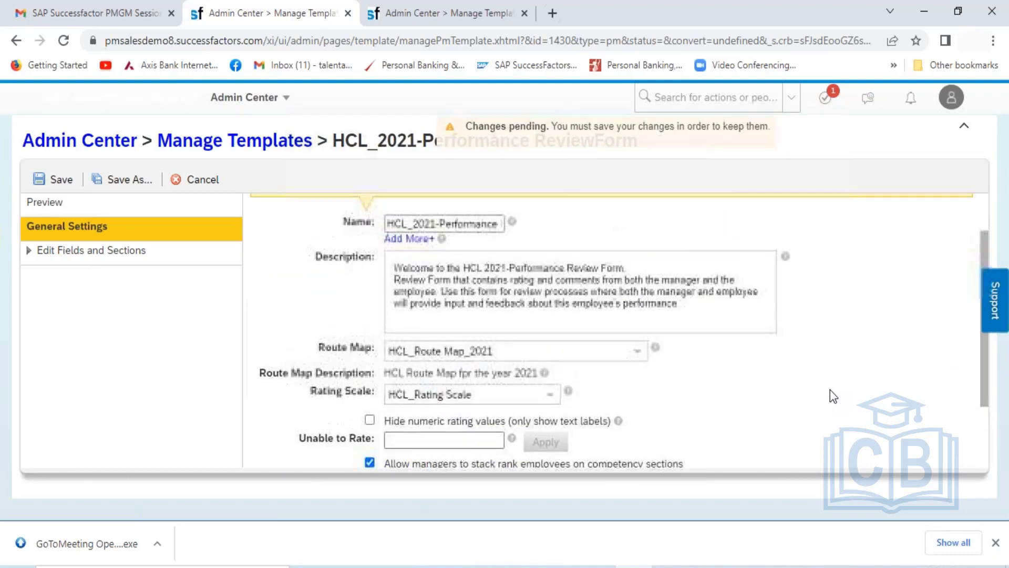
scroll(832, 395, "down", 1)
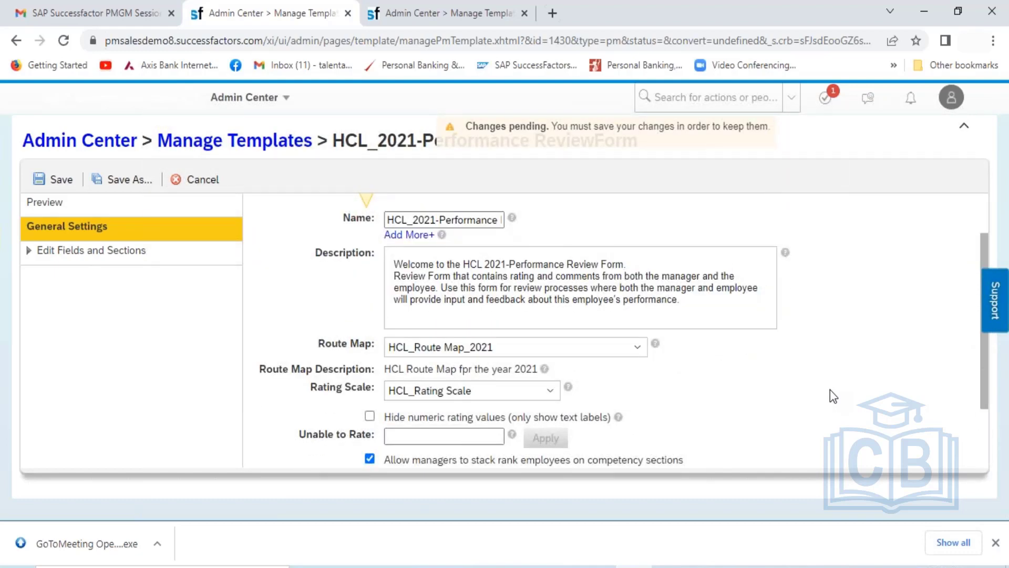
scroll(831, 389, "down", 1)
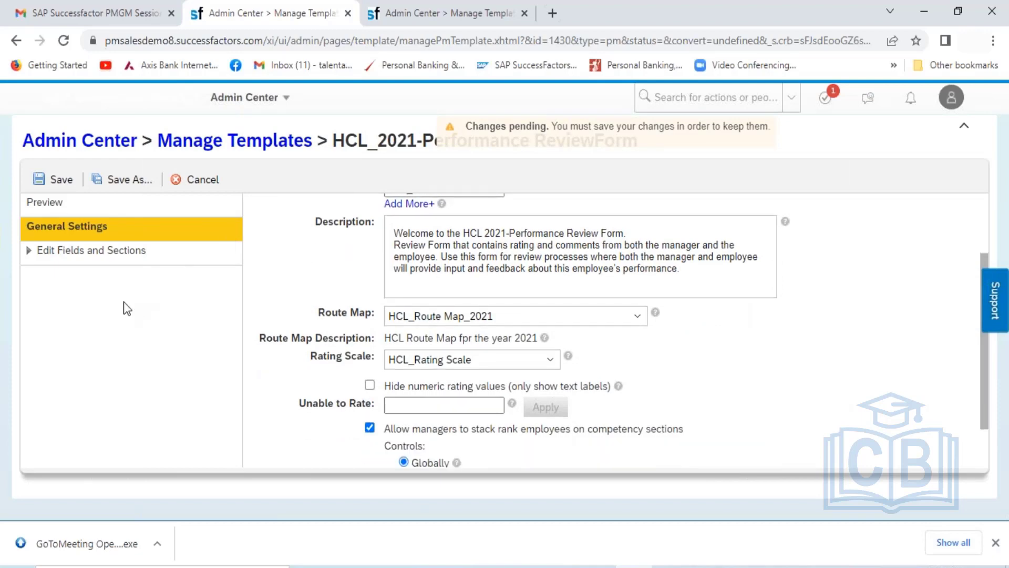
left_click(54, 184)
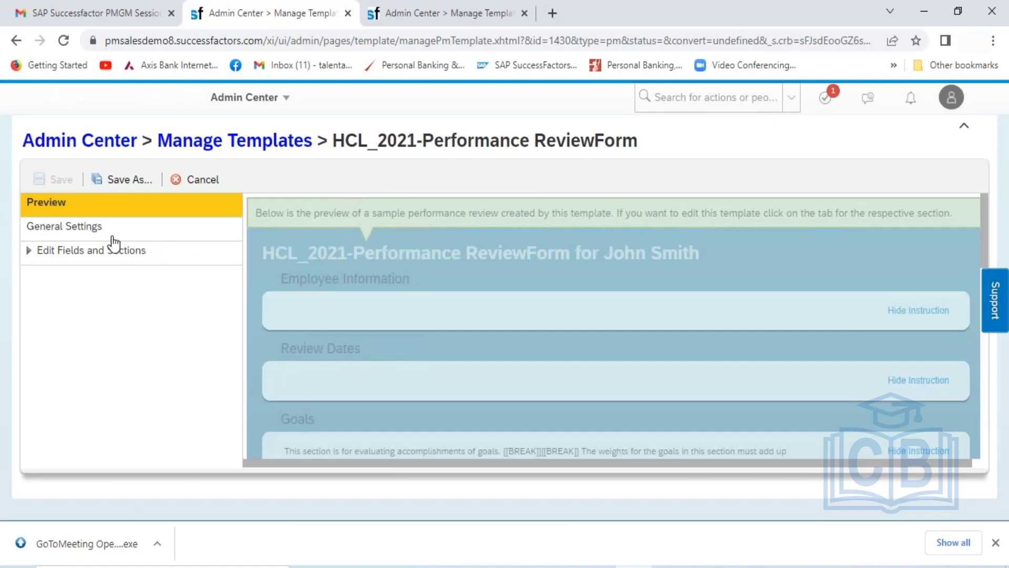
- Recheck the saved general settings and open the Employee Information section of the template for editing
left_click(79, 227)
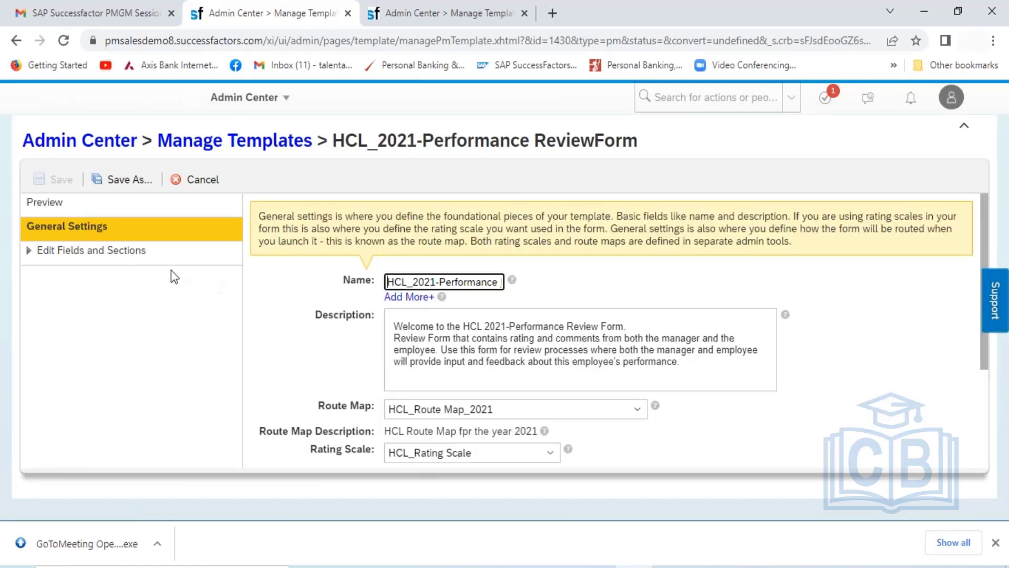
left_click(108, 254)
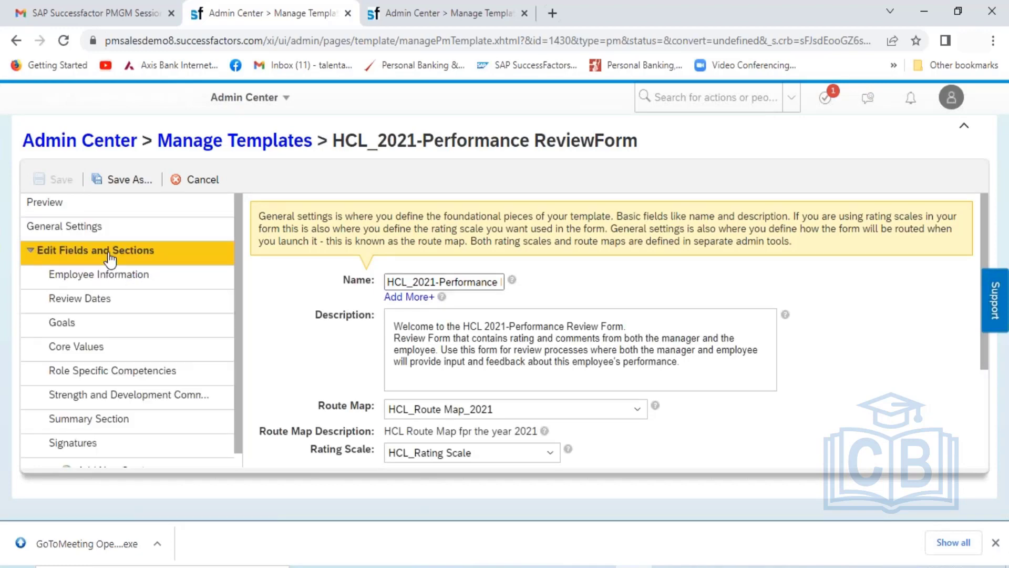
left_click(131, 284)
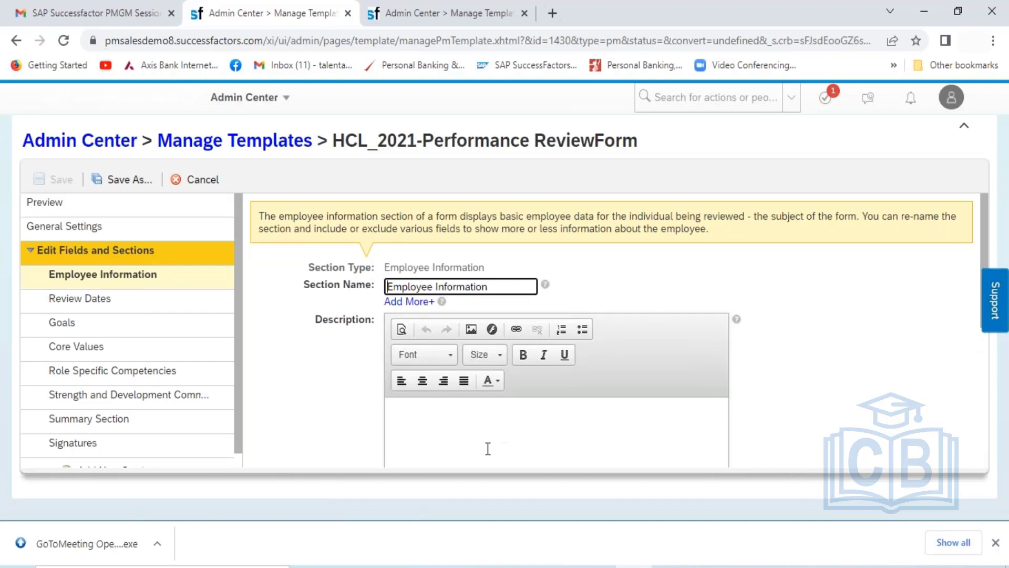
- Enter "Employee Details" as the description of the Employee Information section
left_click(461, 426)
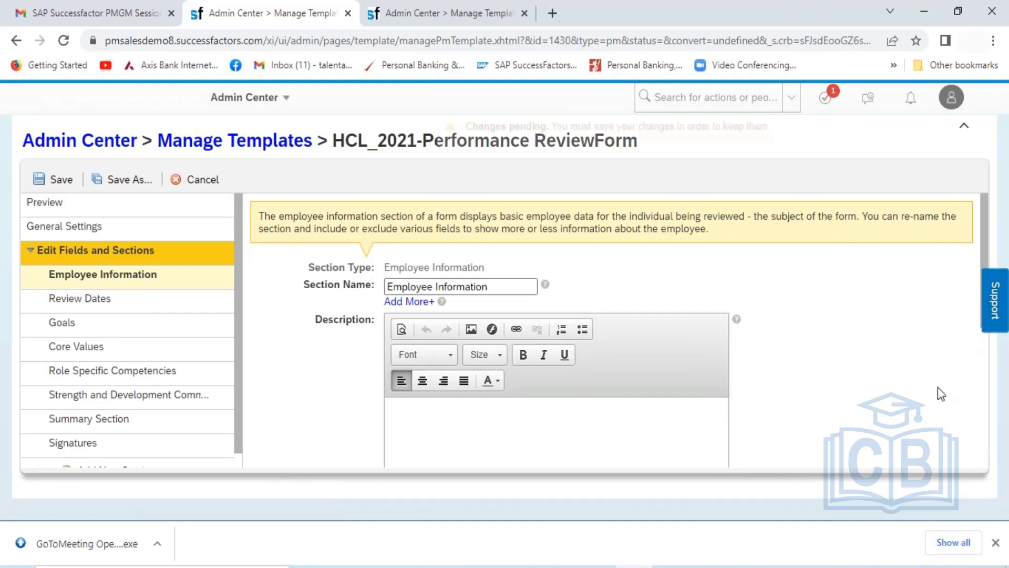
scroll(938, 389, "down", 3)
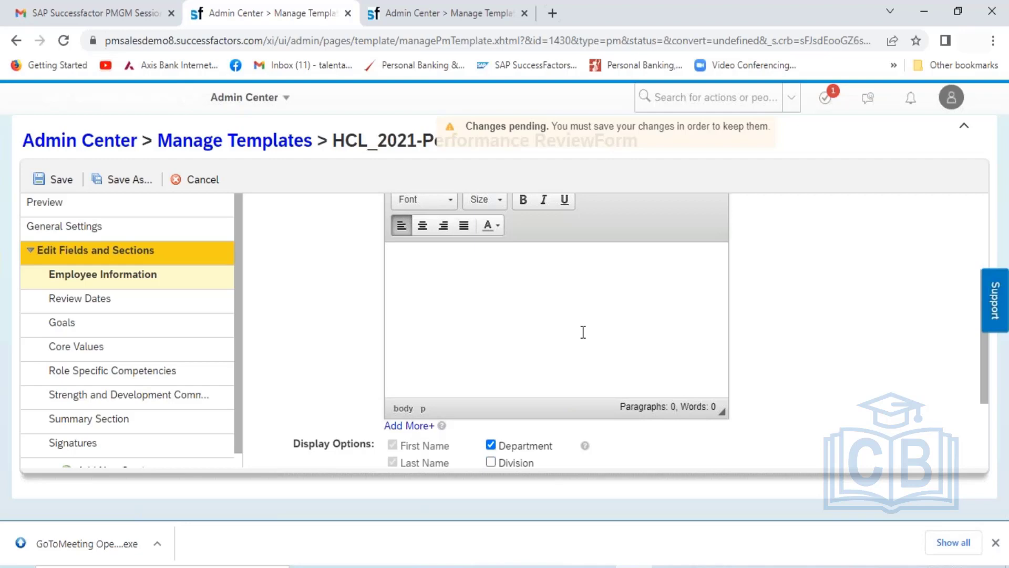
type("Employee Deta")
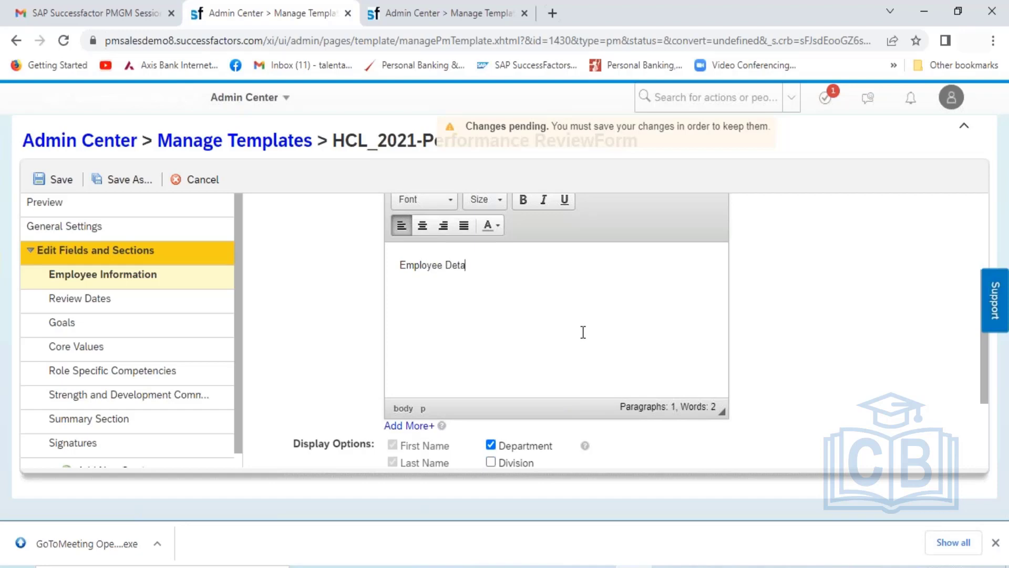
type("ls")
key("BackSpace")
key("BackSpace")
type("ils")
- Include Username, Email and Manager among the displayed employee fields, and reveal the Employee Information section's advanced options
scroll(823, 383, "down", 3)
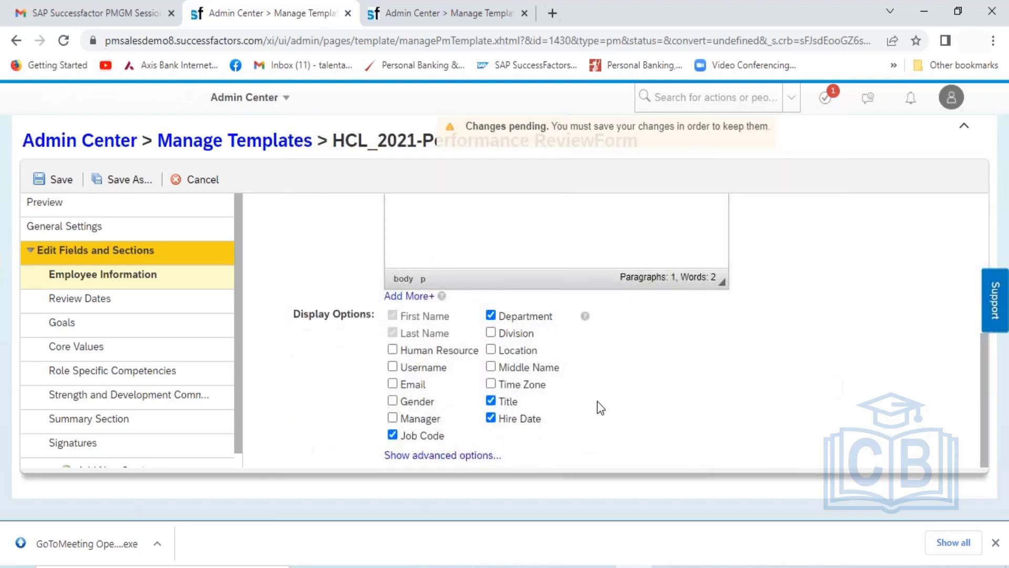
left_click(393, 369)
left_click(393, 385)
left_click(393, 419)
left_click(462, 454)
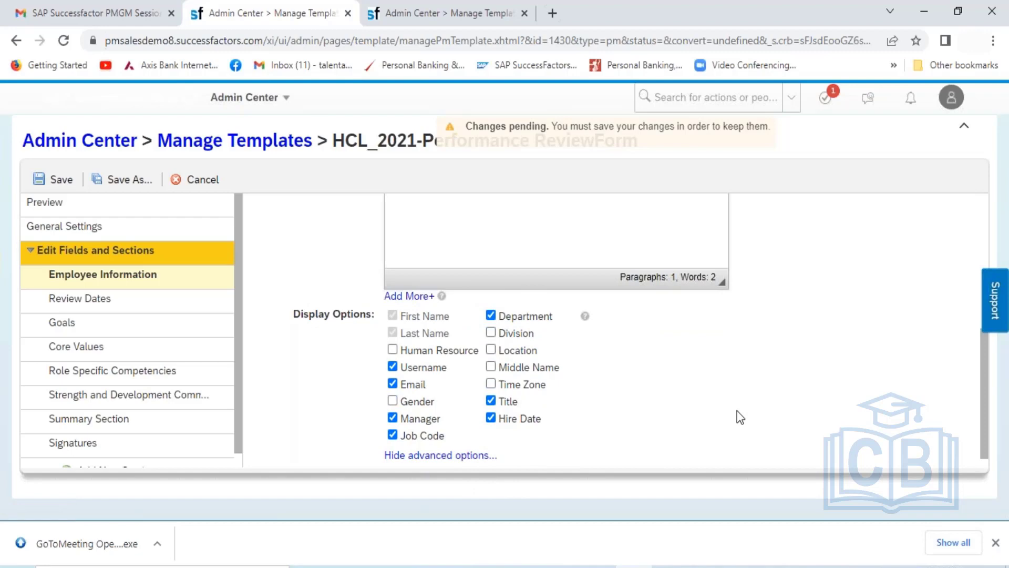
scroll(737, 411, "down", 1)
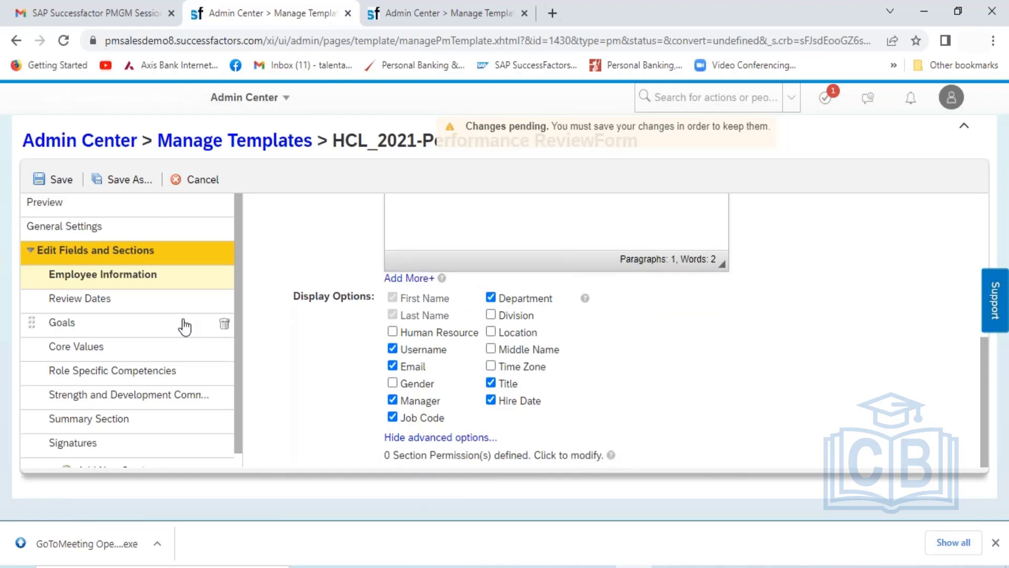
- Look over the Review Dates section, and link the Goals section to the HCL_Basic Goal Plan_2021 goal plan
left_click(95, 300)
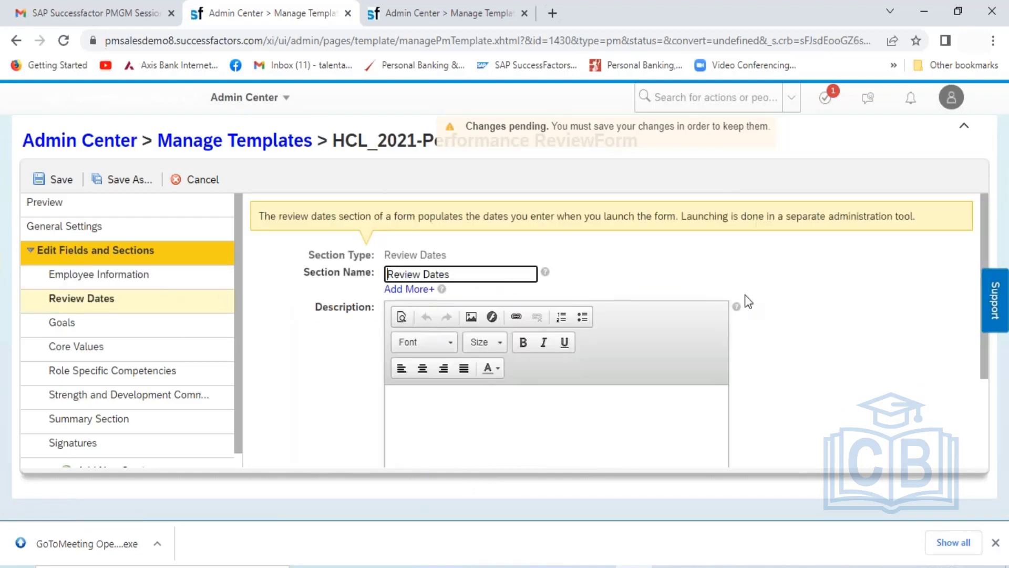
scroll(777, 325, "down", 3)
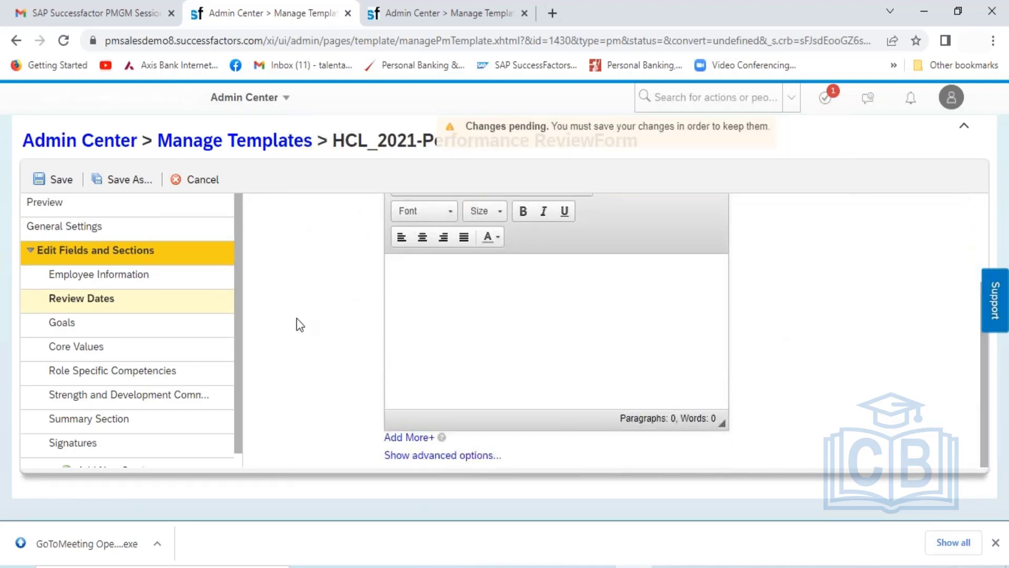
left_click(84, 324)
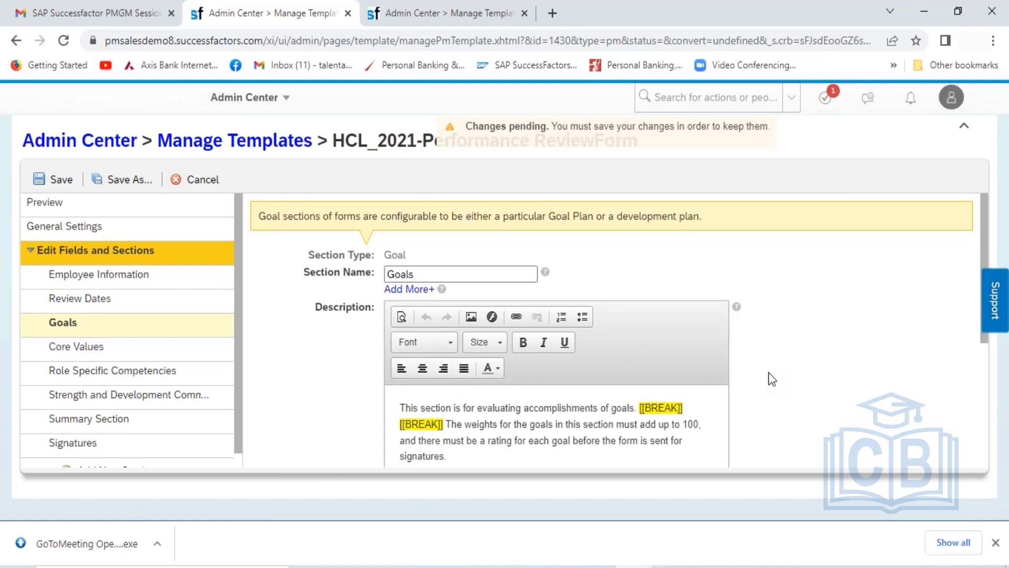
scroll(769, 373, "down", 4)
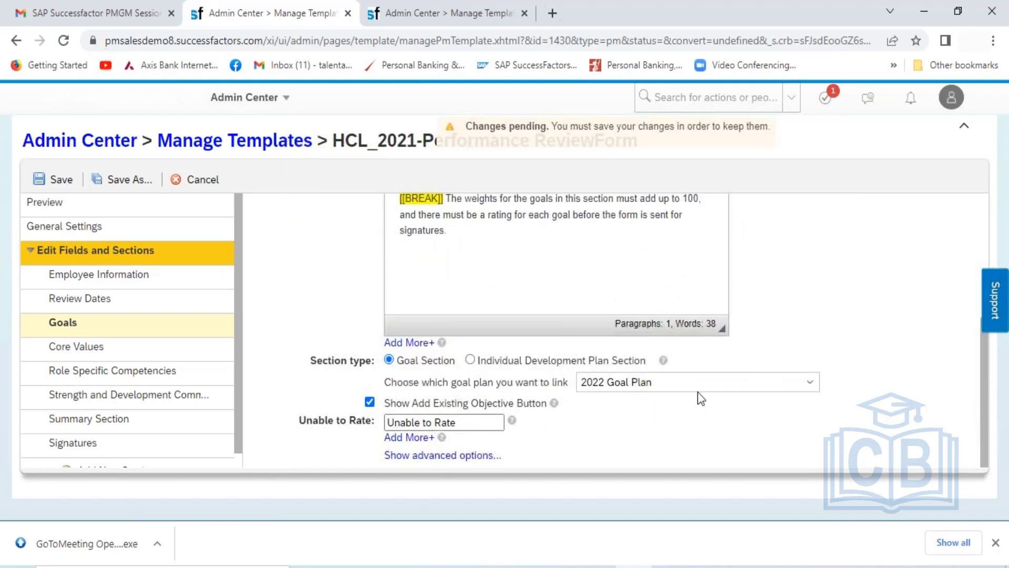
left_click(808, 389)
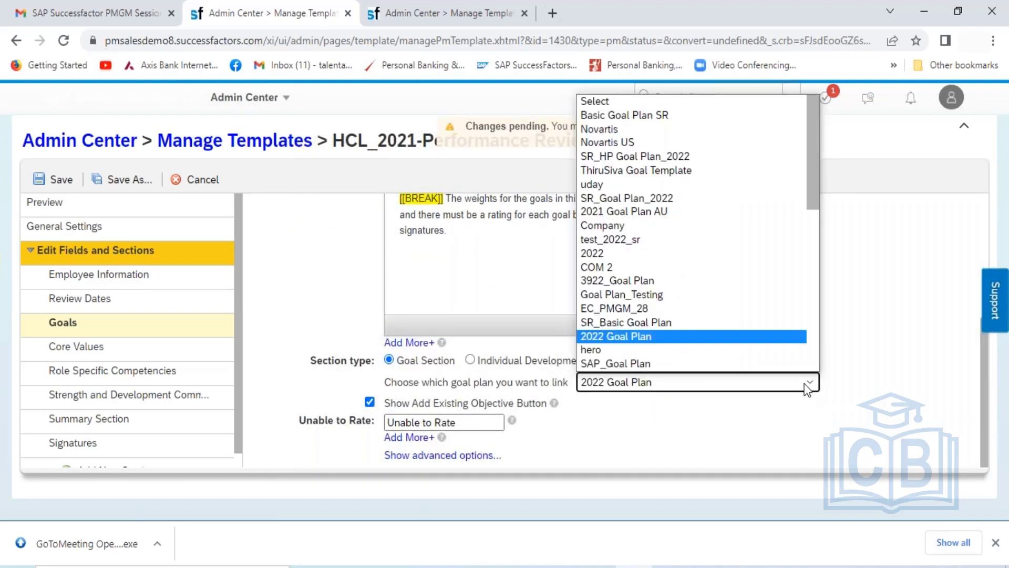
left_click_drag(812, 179, 815, 272)
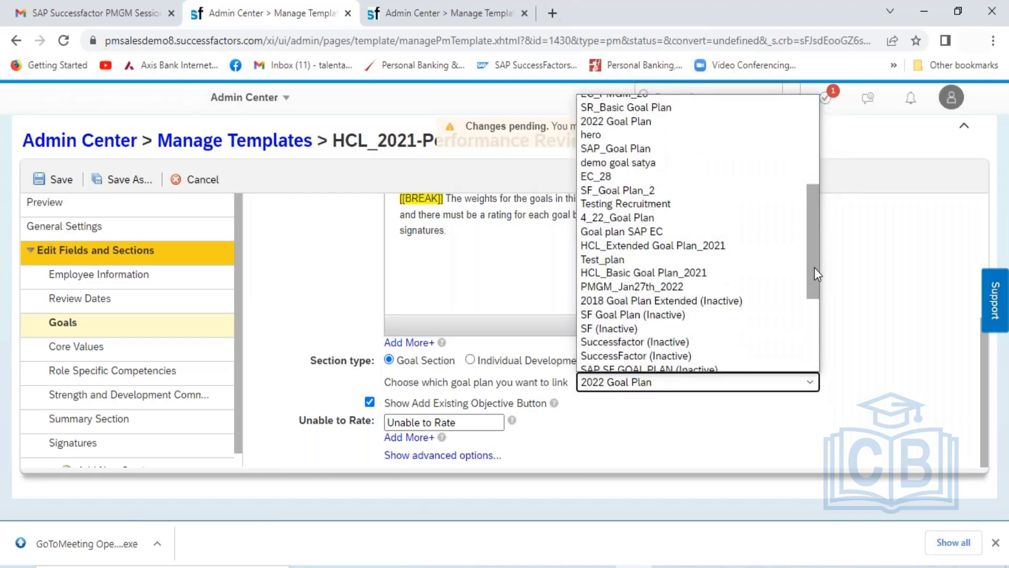
left_click(647, 272)
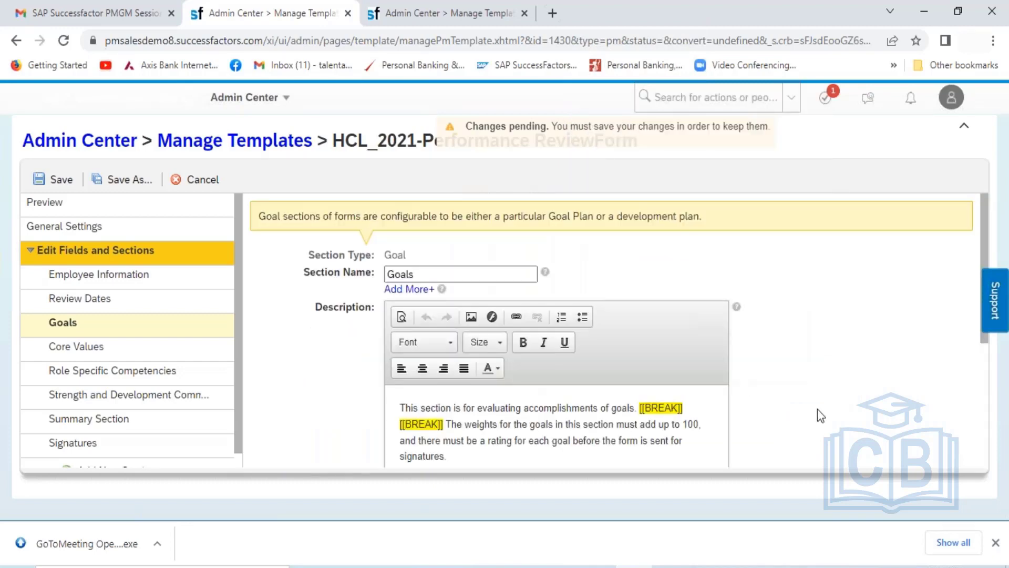
- In the Goals section's advanced options, enable entering a weight and the use of Metric Lookup Table Rating
scroll(818, 409, "down", 4)
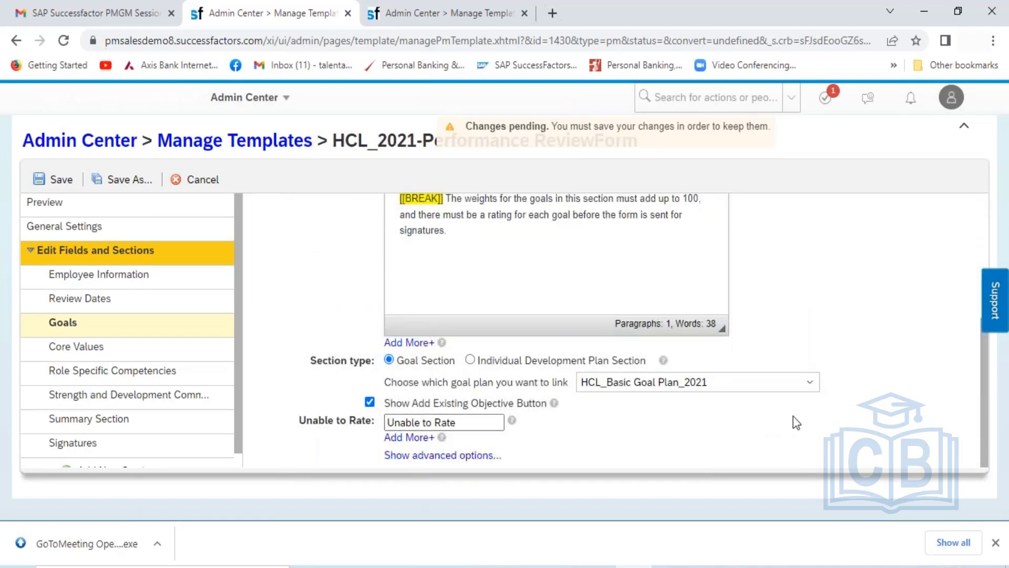
left_click(484, 455)
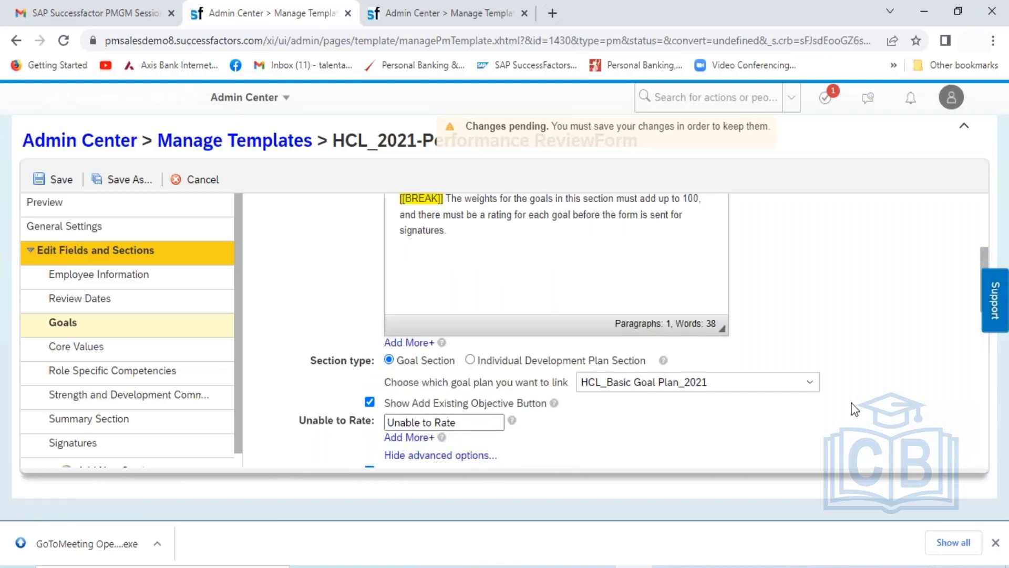
scroll(854, 409, "down", 4)
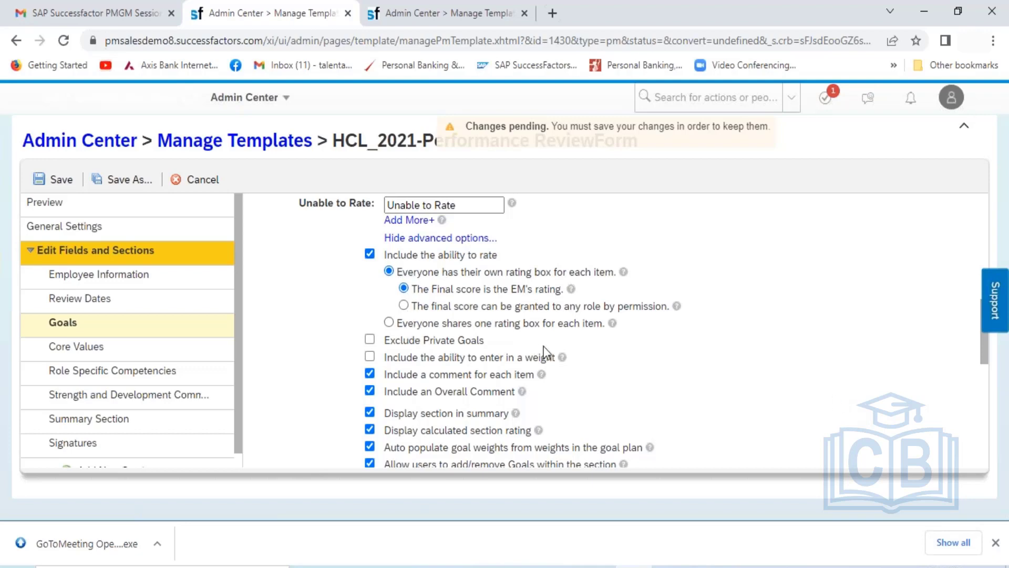
left_click(371, 357)
scroll(803, 393, "down", 5)
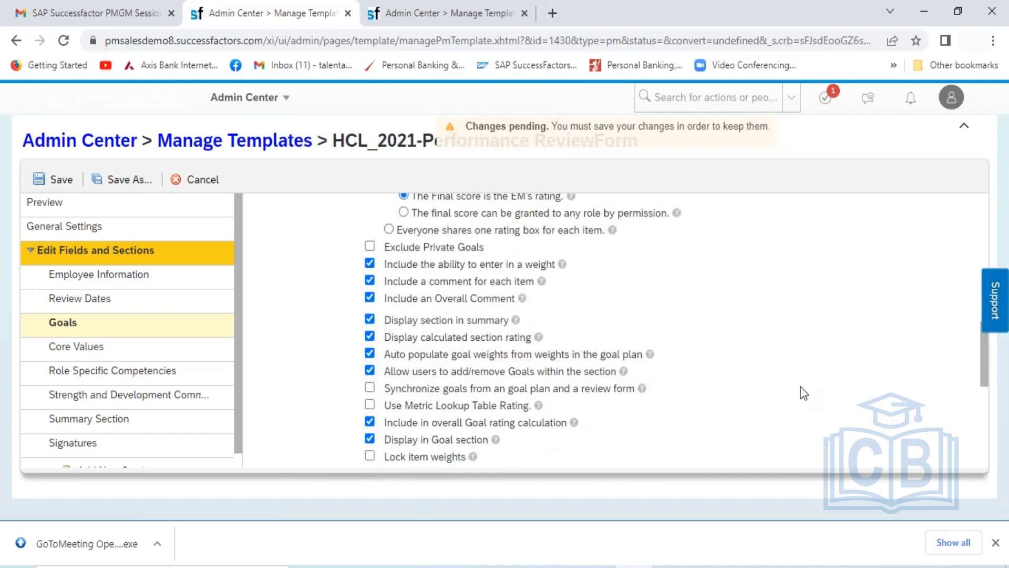
scroll(803, 393, "down", 1)
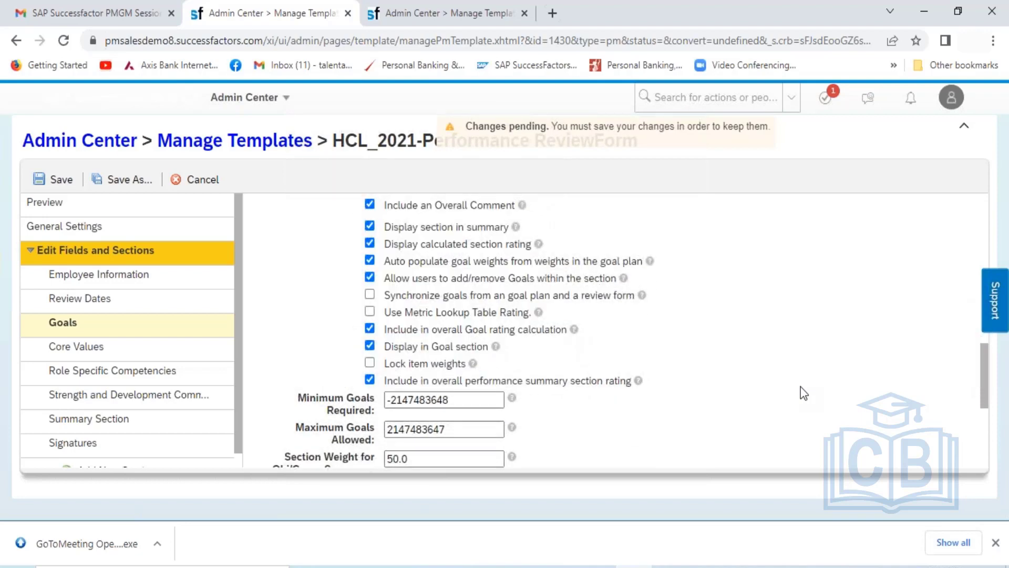
left_click(370, 311)
- Set the Goals section's minimum goals required to 4 and its maximum goals allowed to 8
scroll(705, 357, "down", 3)
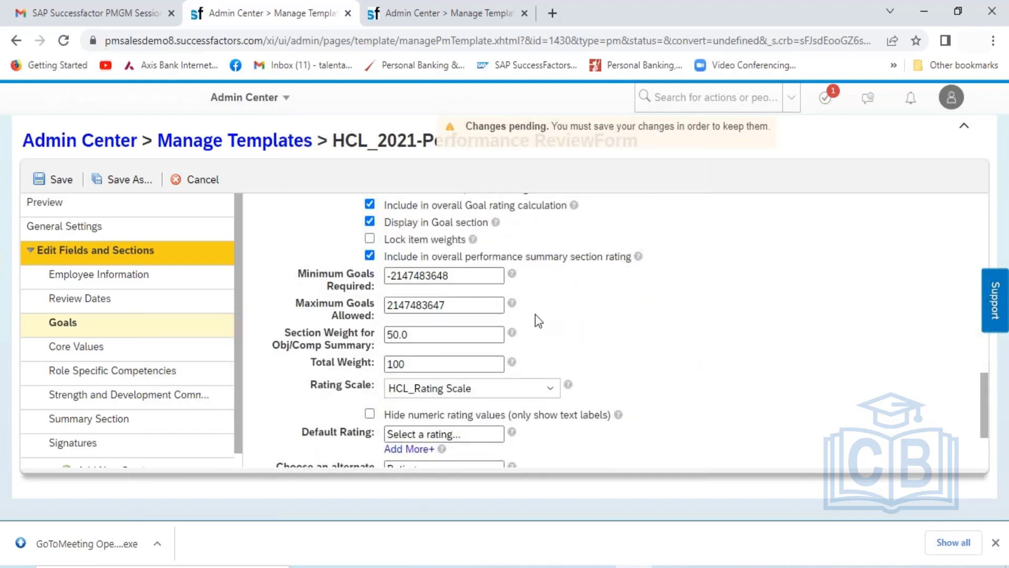
left_click(452, 277)
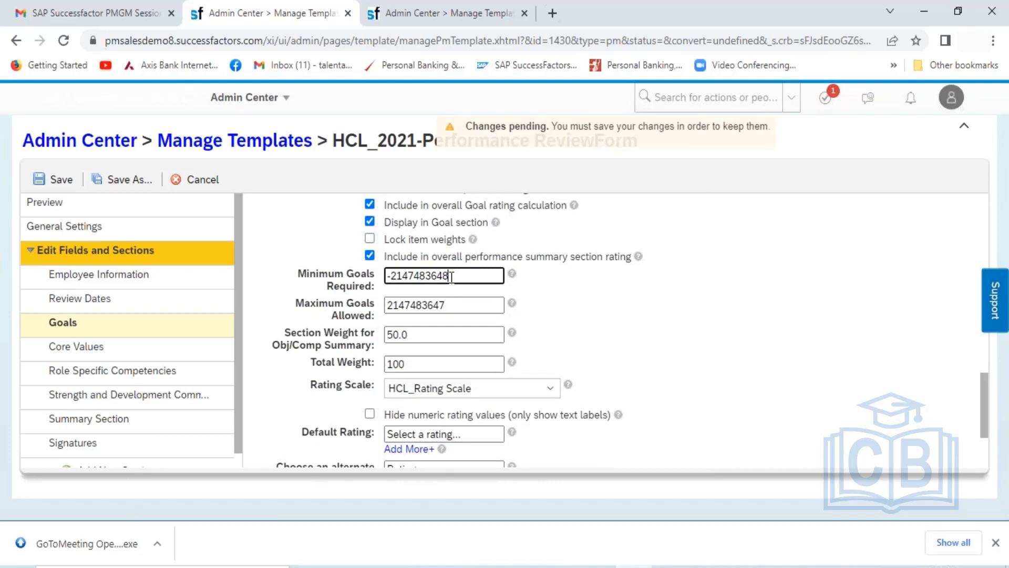
key("shift+Left")
key("shift+Left")
key("shift+Left")
key("shift+Left")
key("shift+Left")
key("shift+Left")
key("shift+Left")
key("shift+Left")
key("shift+Left")
key("shift+Left")
key("shift+Left")
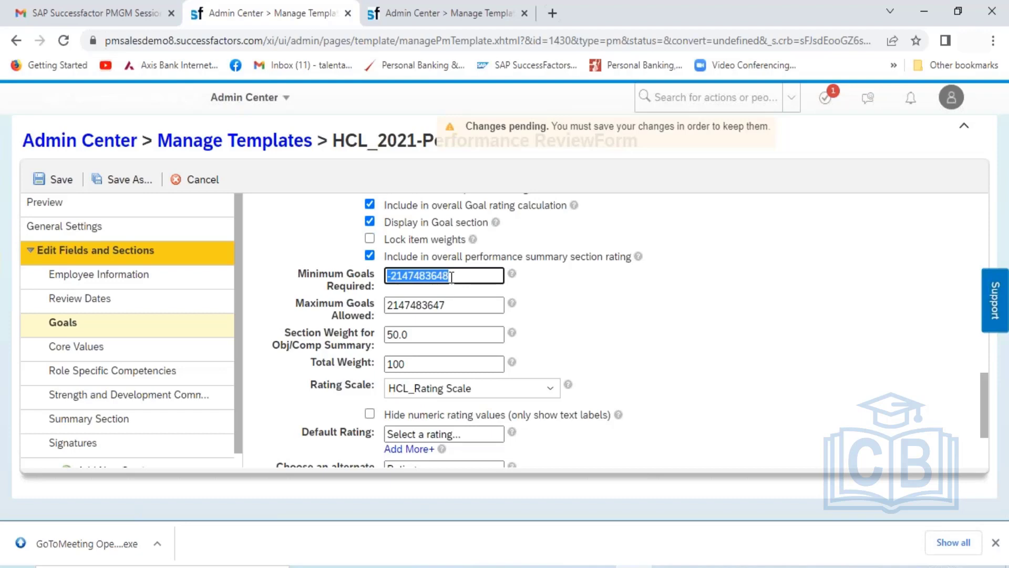
type("4")
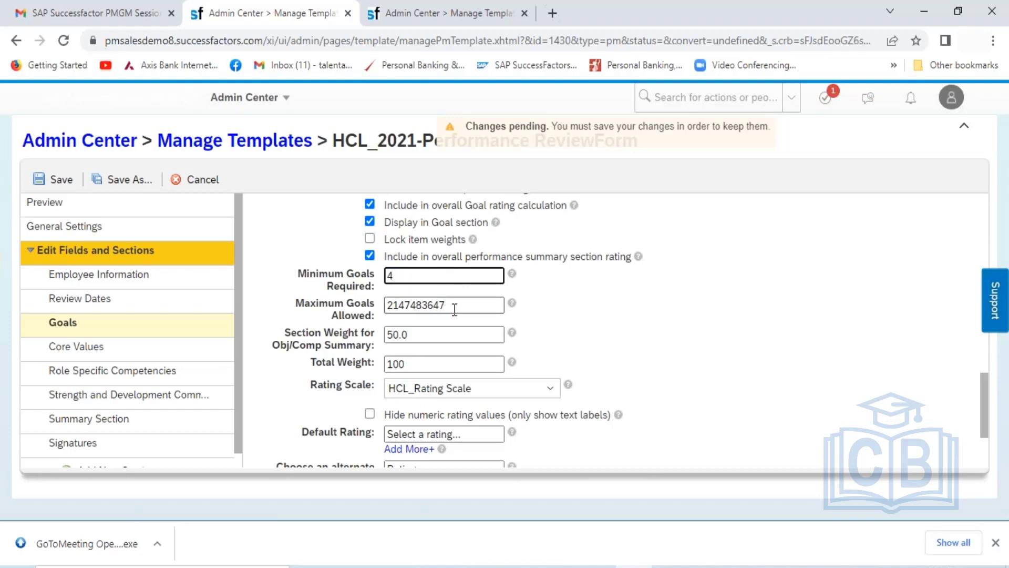
left_click_drag(452, 305, 397, 295)
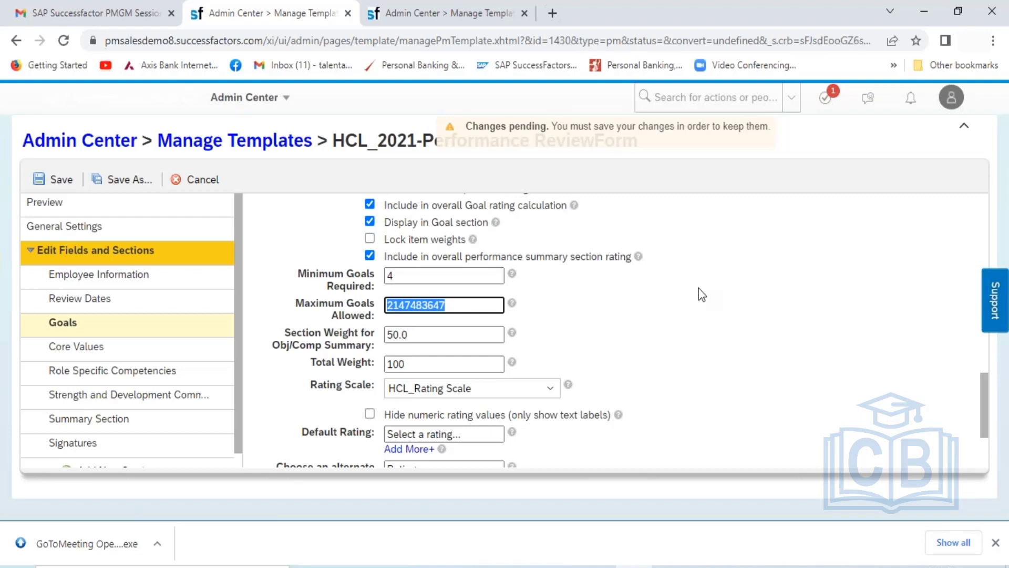
type("8")
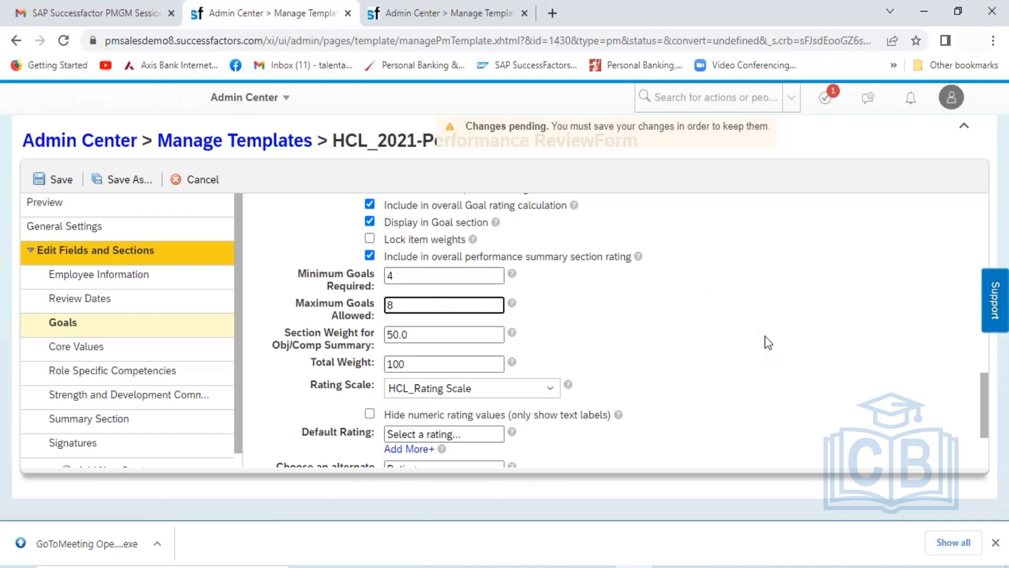
left_click(770, 344)
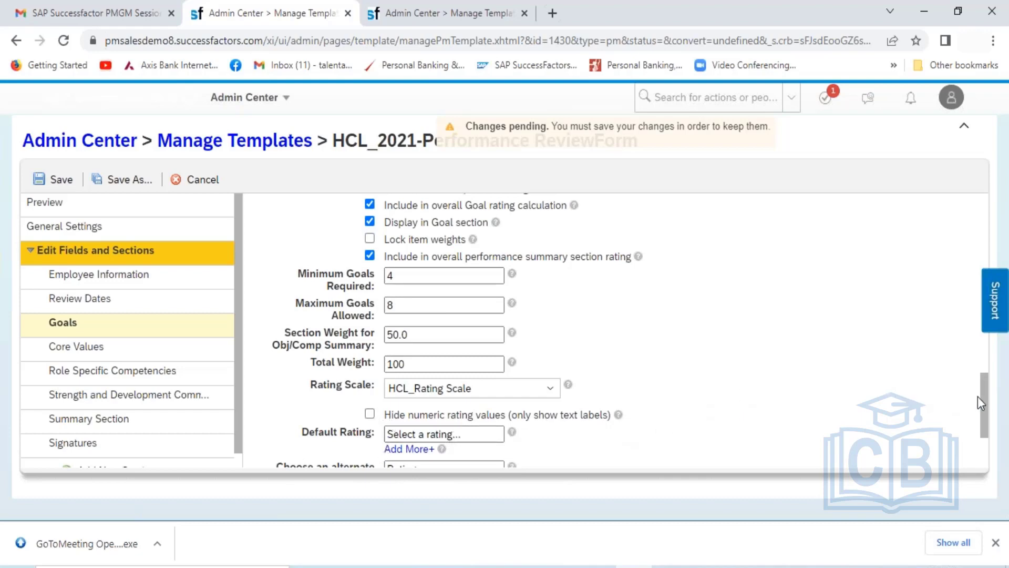
left_click_drag(987, 403, 990, 440)
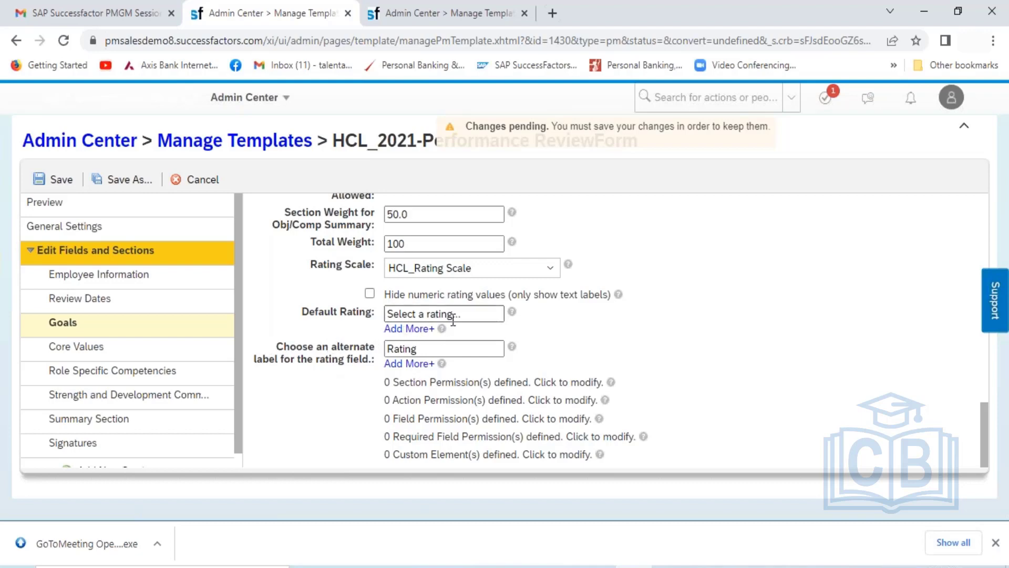
- In the Core Values section's advanced options, allow users to add competencies and enable Show Behaviors
left_click(86, 354)
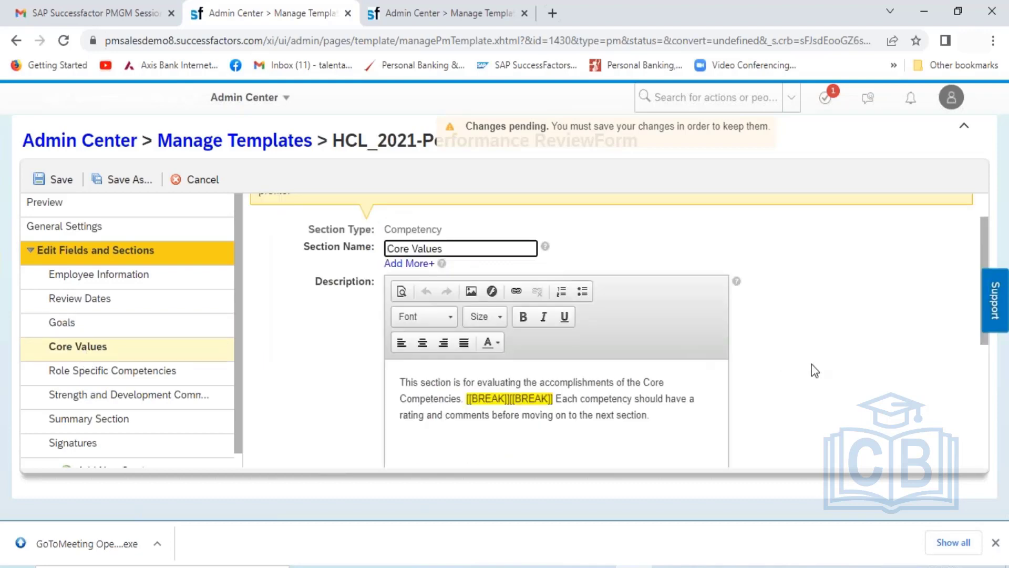
scroll(816, 375, "down", 5)
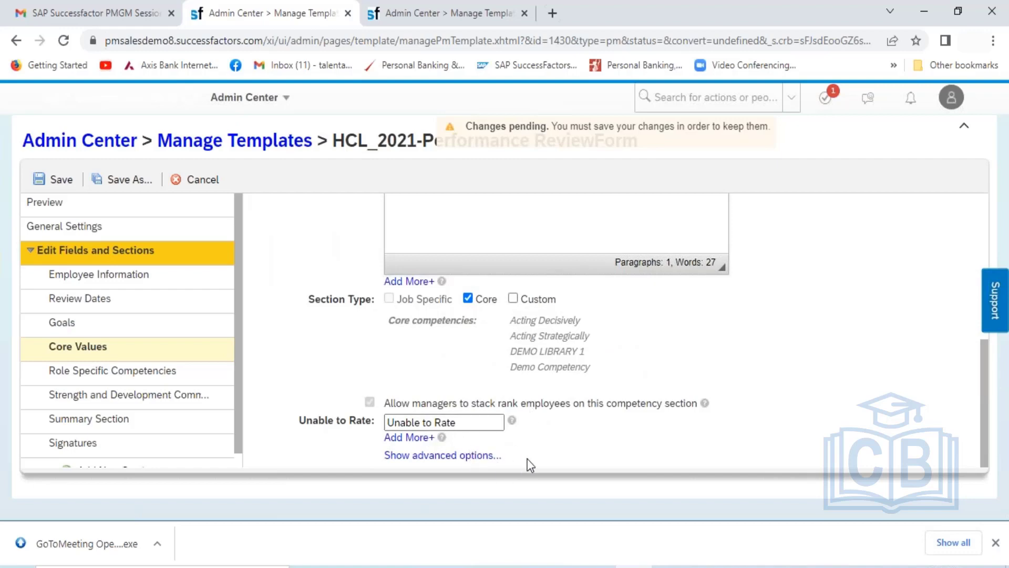
left_click(472, 457)
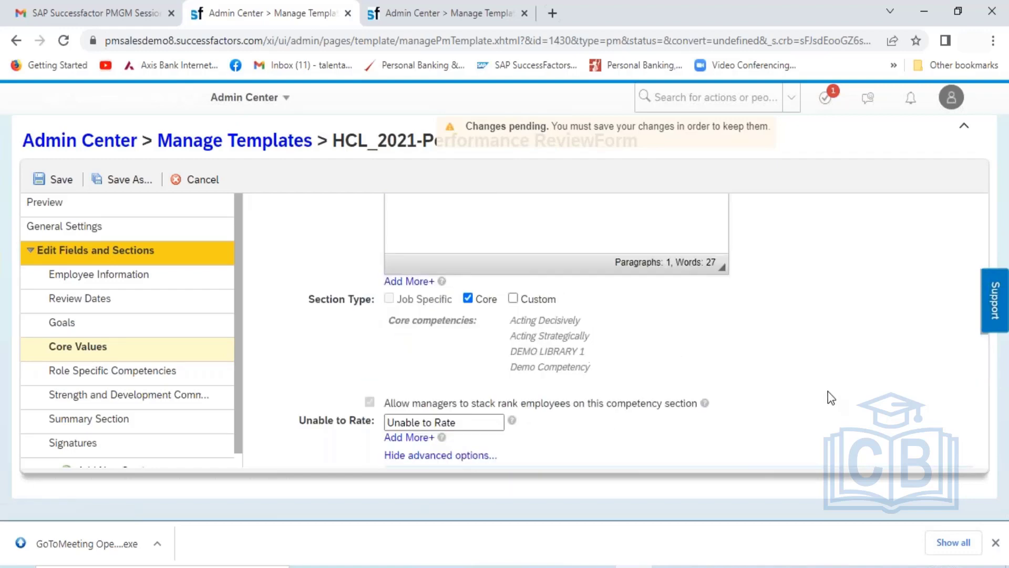
scroll(831, 398, "down", 6)
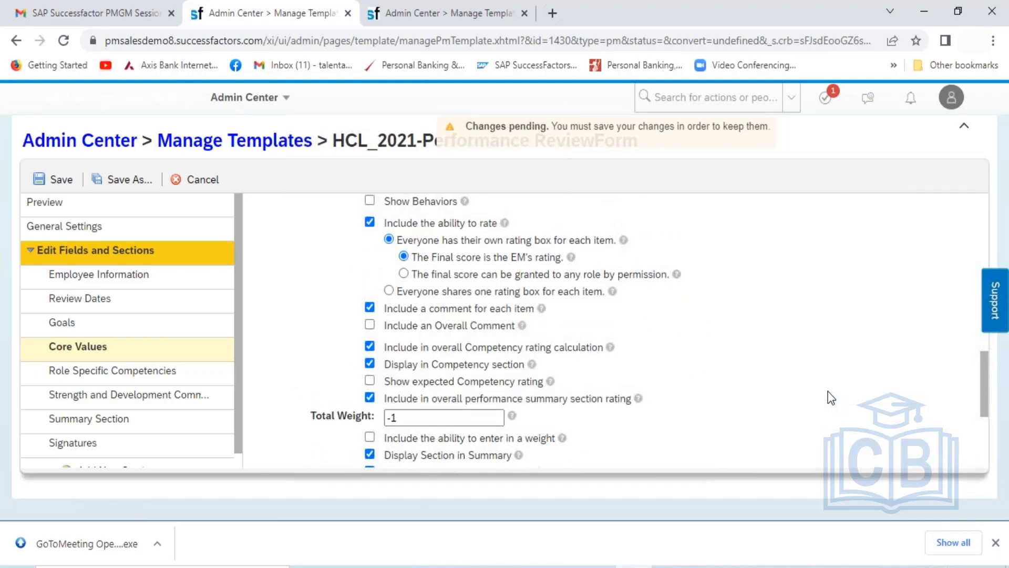
scroll(831, 398, "up", 2)
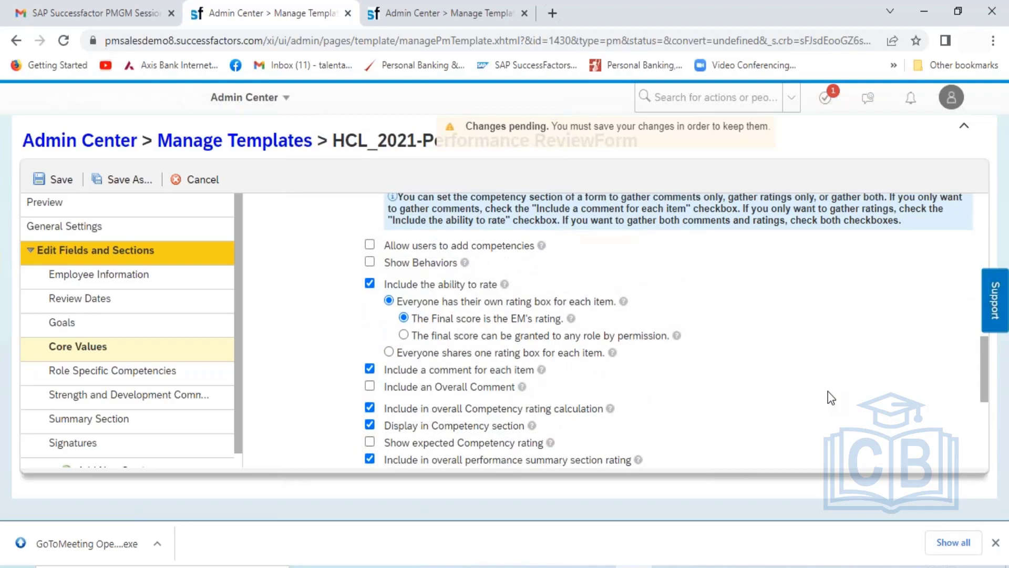
scroll(830, 398, "up", 2)
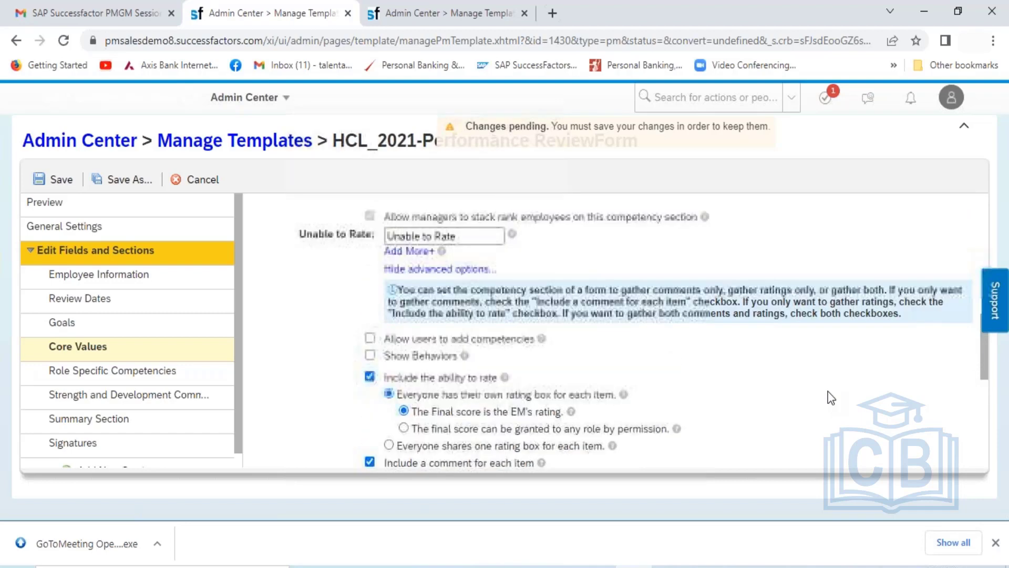
left_click(371, 337)
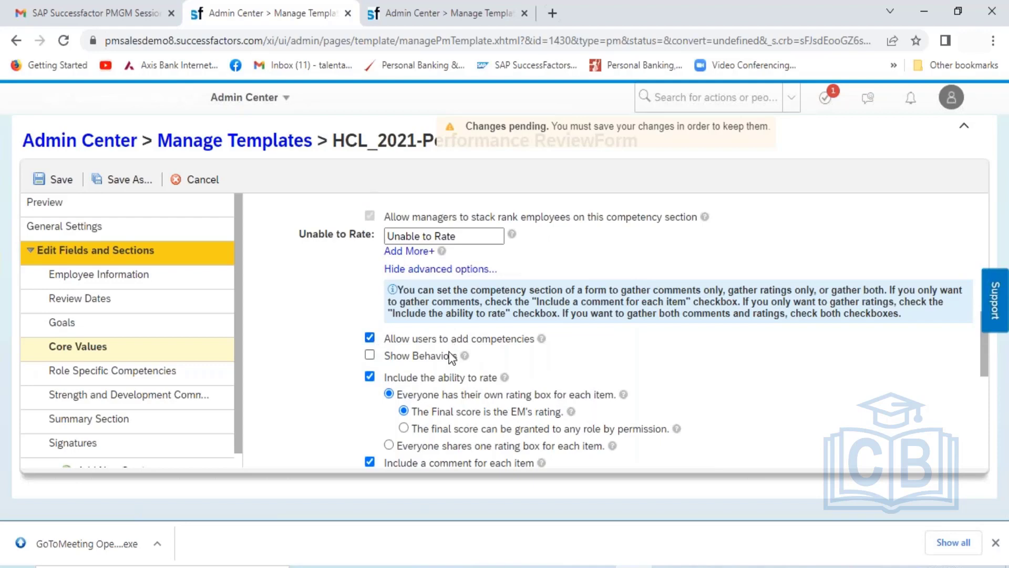
left_click(370, 355)
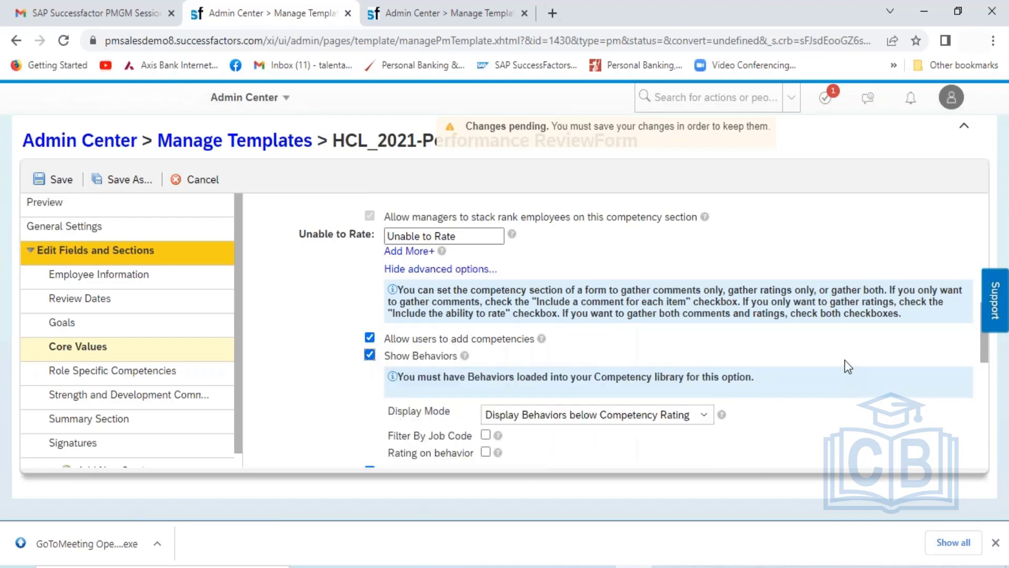
scroll(844, 361, "down", 2)
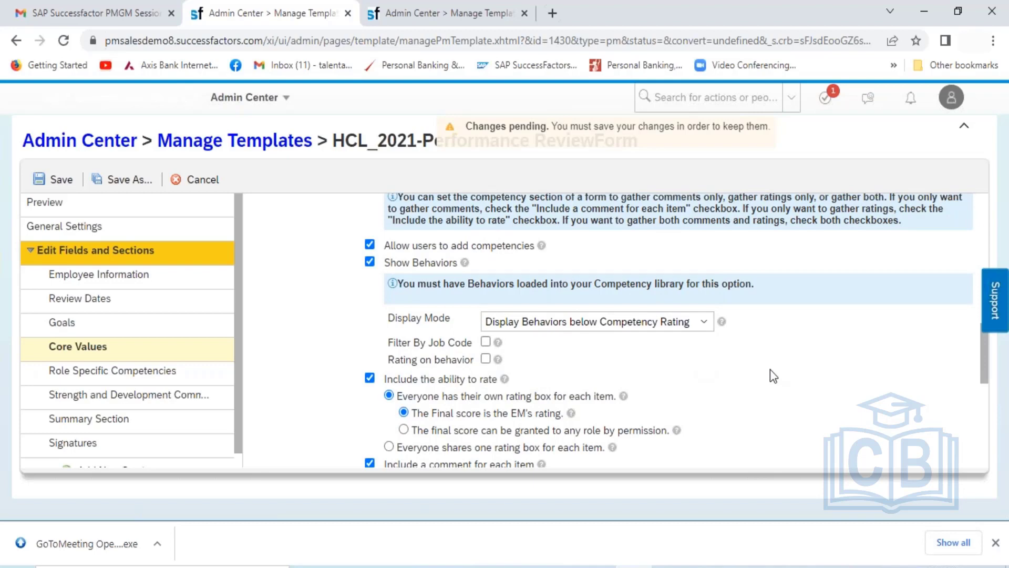
- In the Core Values section's advanced options, include an Overall Comment and the ability to enter a weight
scroll(771, 369, "down", 2)
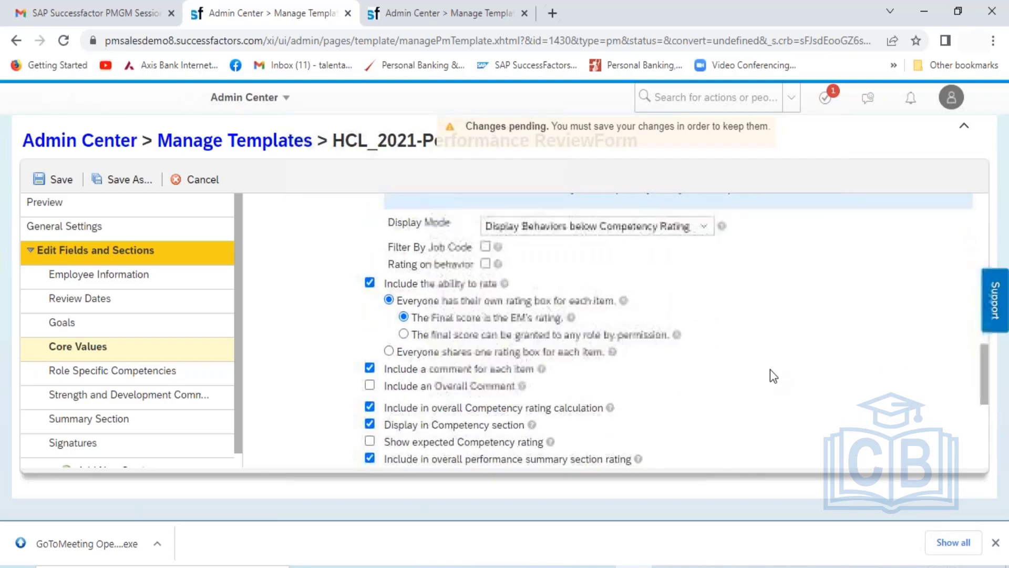
scroll(770, 369, "down", 1)
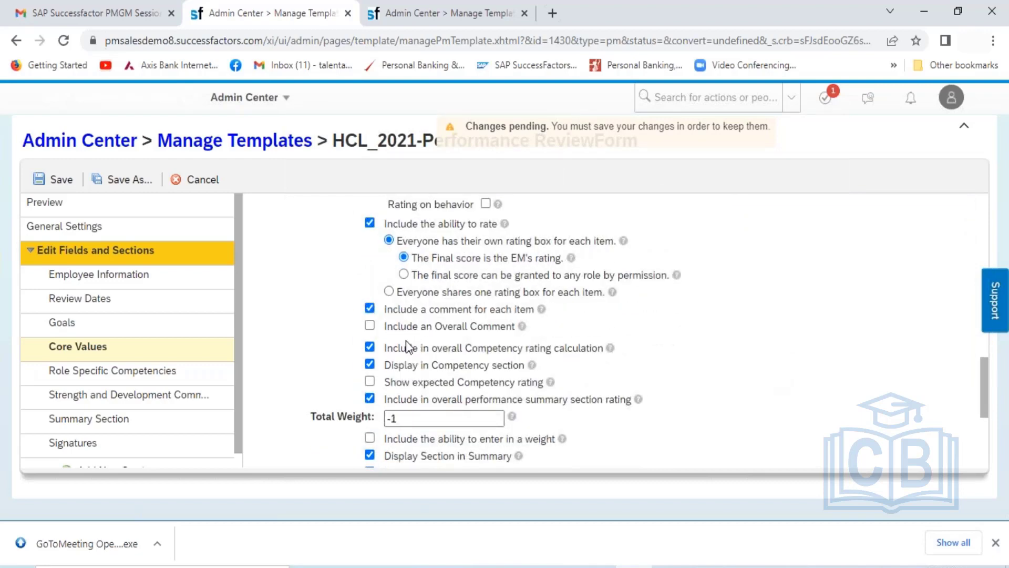
left_click(370, 325)
scroll(755, 369, "down", 2)
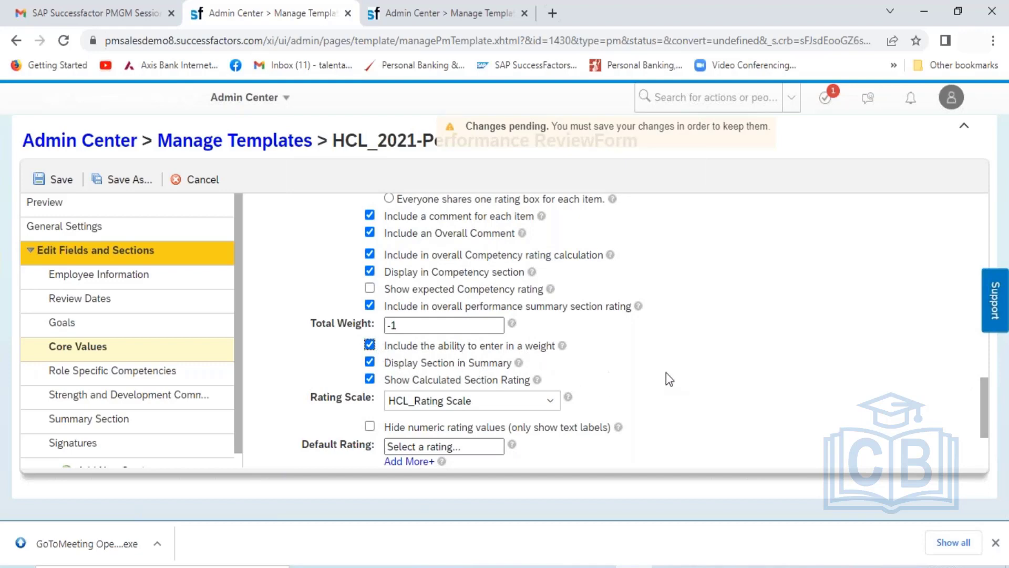
scroll(667, 372, "down", 3)
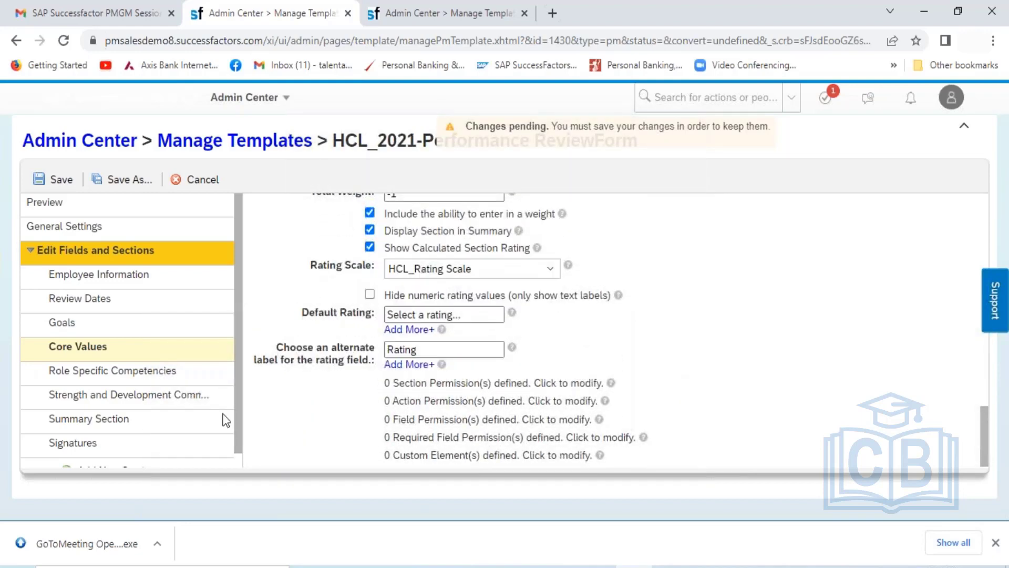
- In the Role Specific Competencies section's advanced options, allow users to add competencies and enable Show Behaviors
left_click(161, 378)
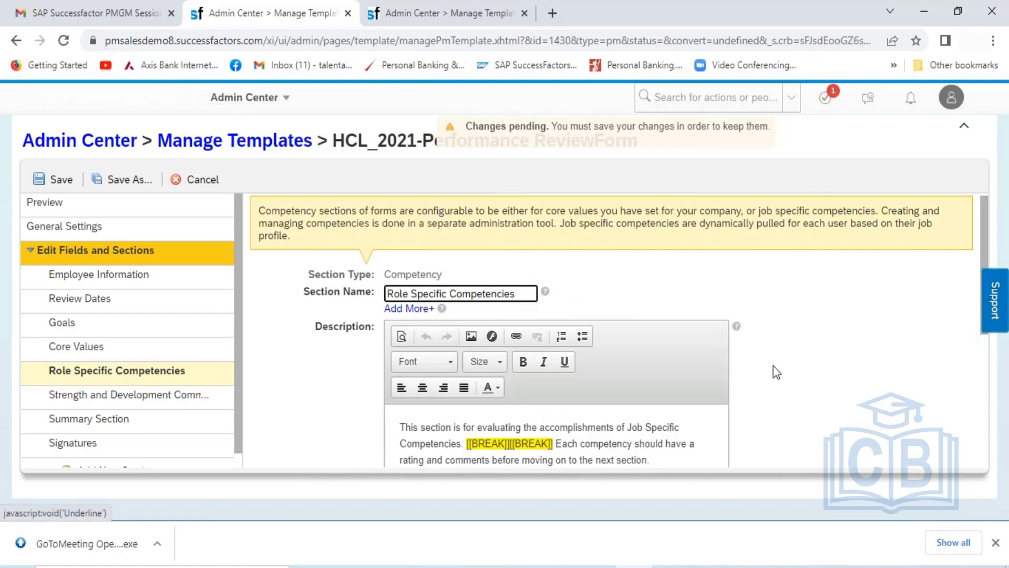
scroll(780, 374, "down", 1)
scroll(780, 374, "down", 4)
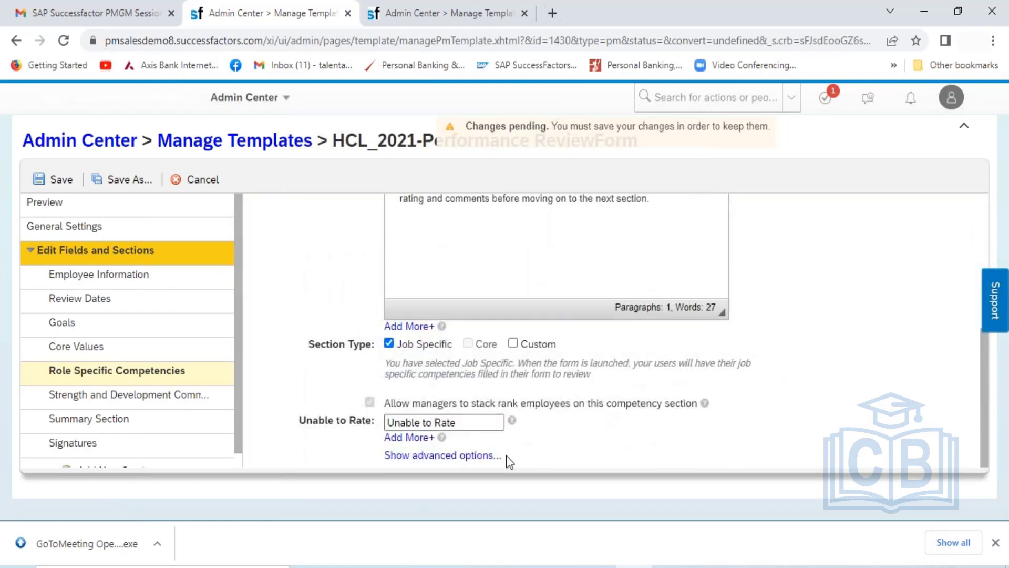
left_click(457, 455)
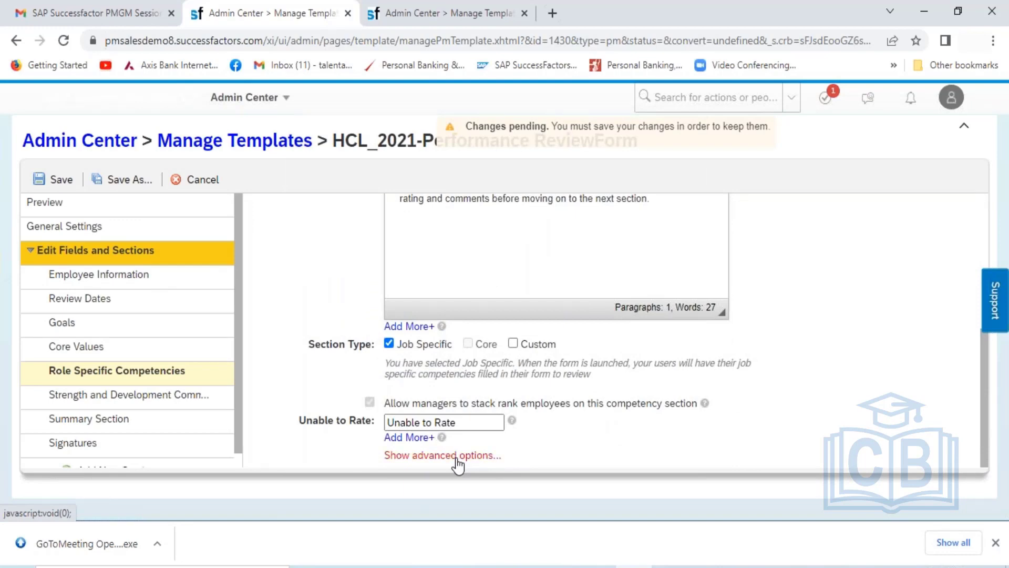
scroll(838, 424, "down", 5)
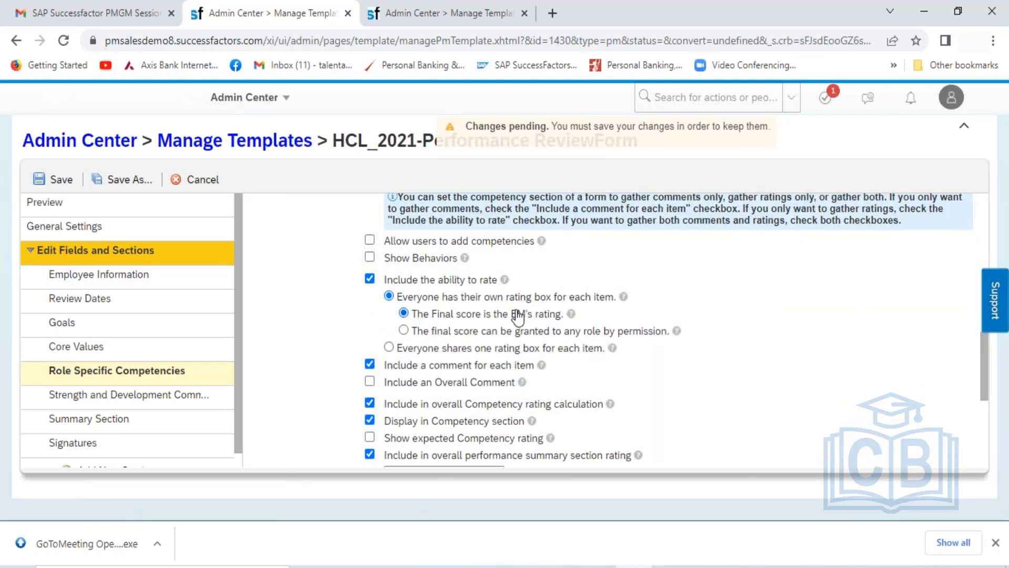
left_click(371, 241)
left_click(370, 257)
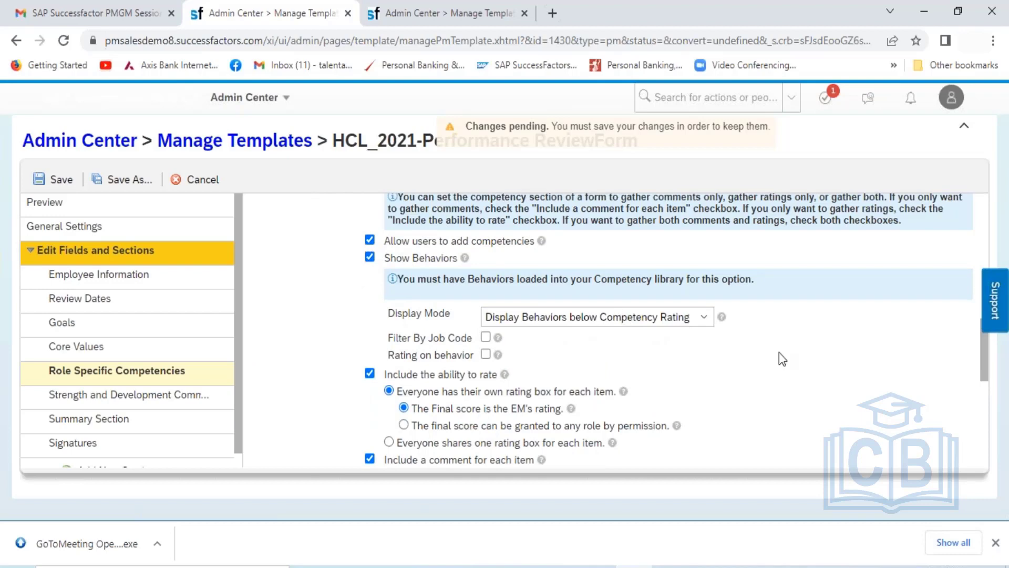
- Include an Overall Comment in the Role Specific Competencies section and check its remaining weight and rating options
scroll(779, 353, "down", 5)
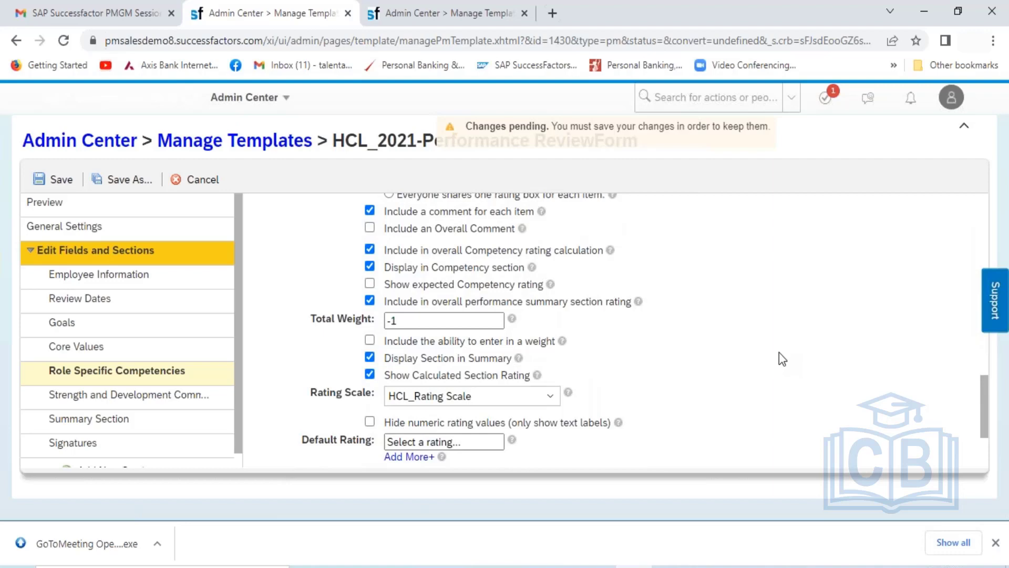
scroll(779, 352, "up", 2)
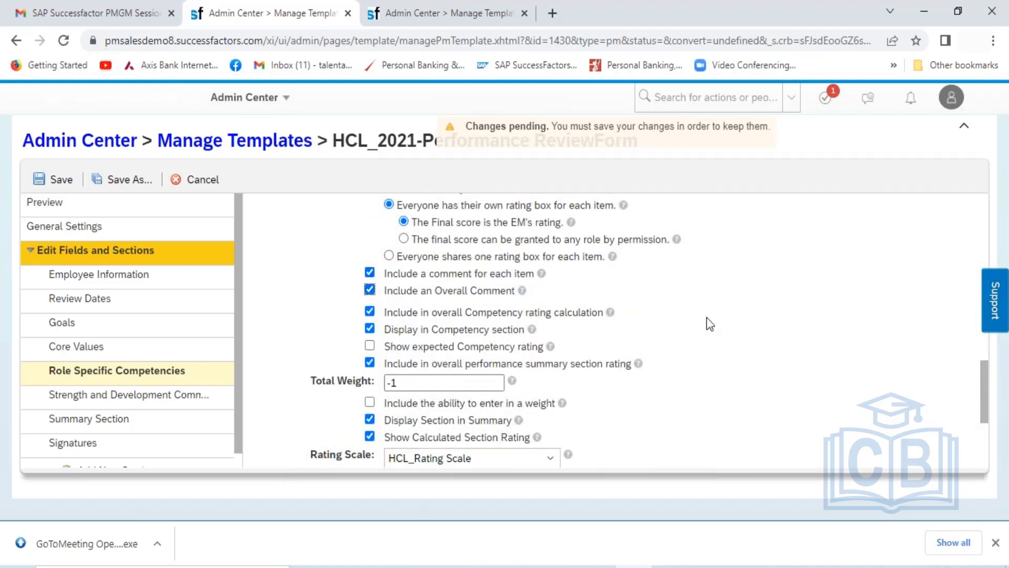
left_click(759, 334)
scroll(762, 337, "down", 3)
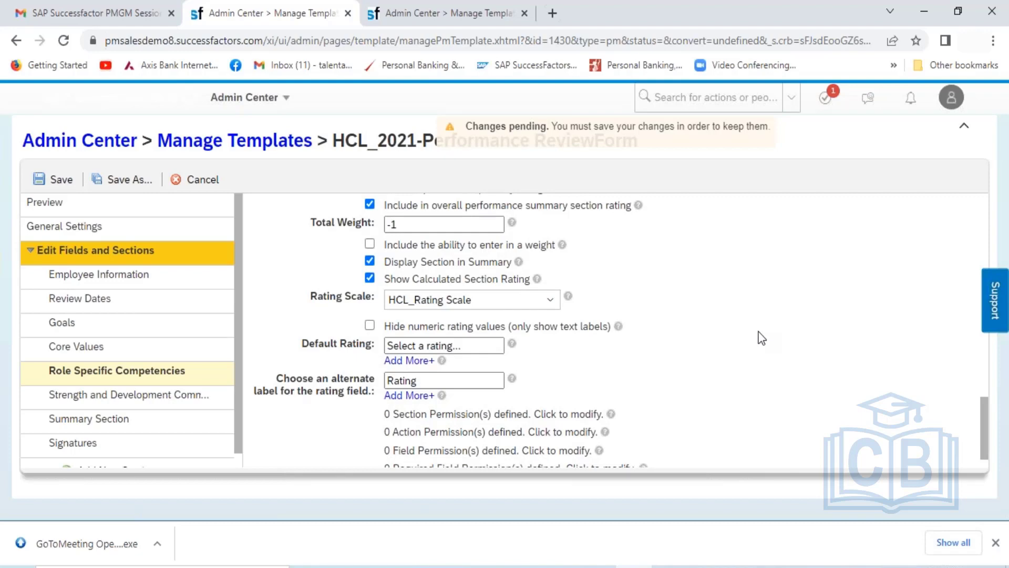
scroll(762, 337, "up", 1)
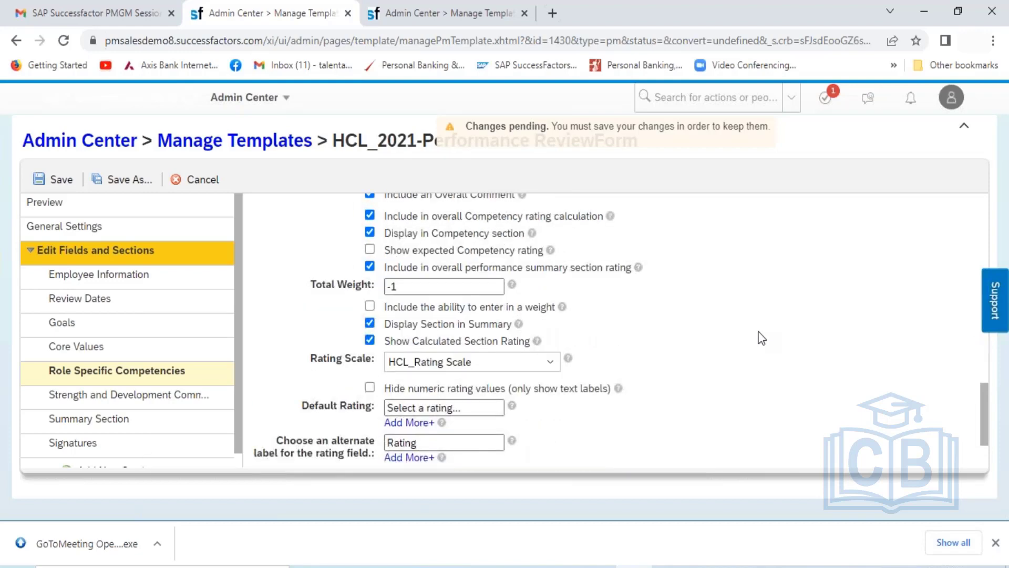
scroll(761, 337, "down", 2)
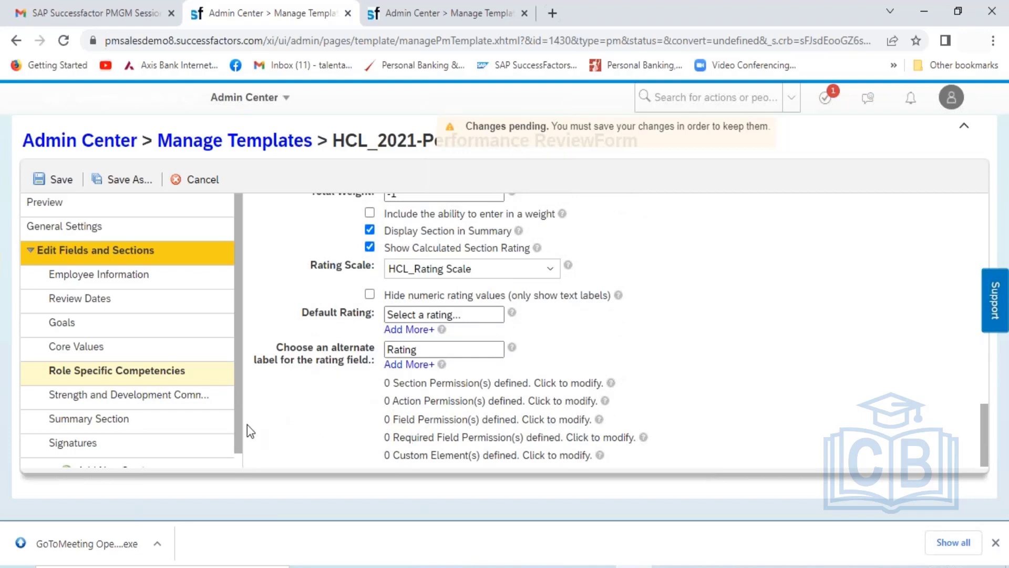
- Look over the Strength and Development comments, and examine the Summary Section's weights and advanced options
left_click(169, 402)
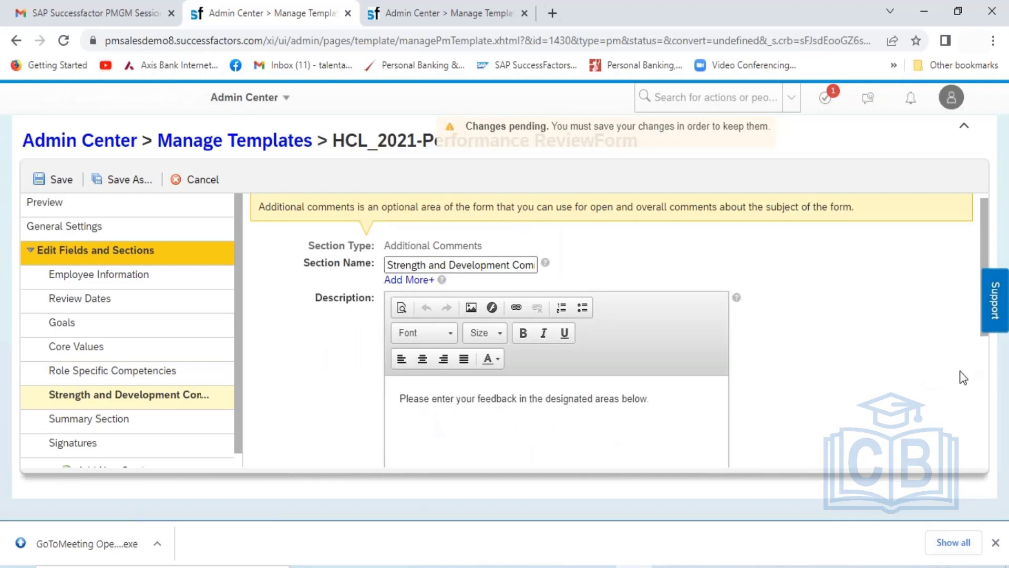
scroll(963, 377, "down", 3)
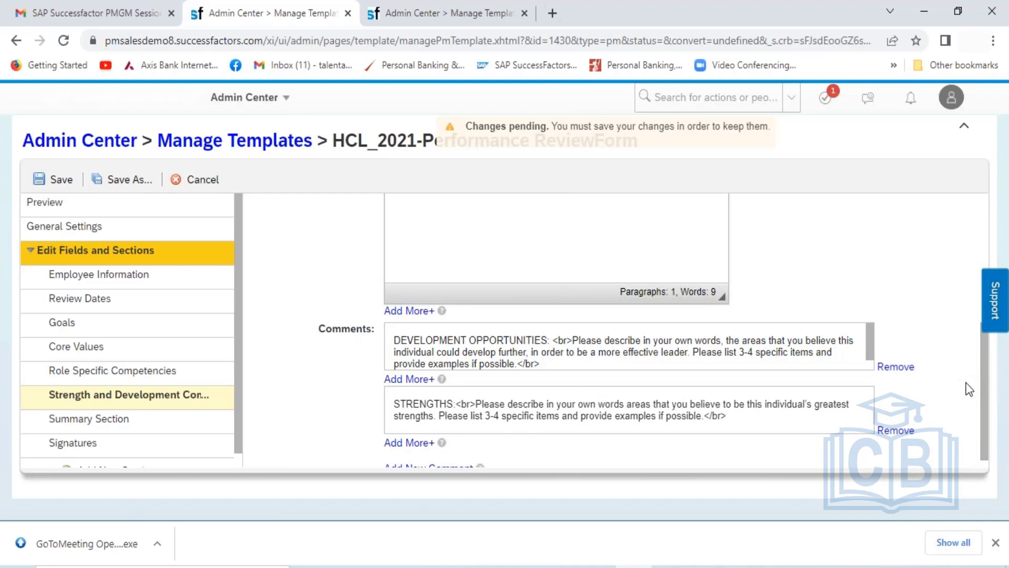
left_click(110, 420)
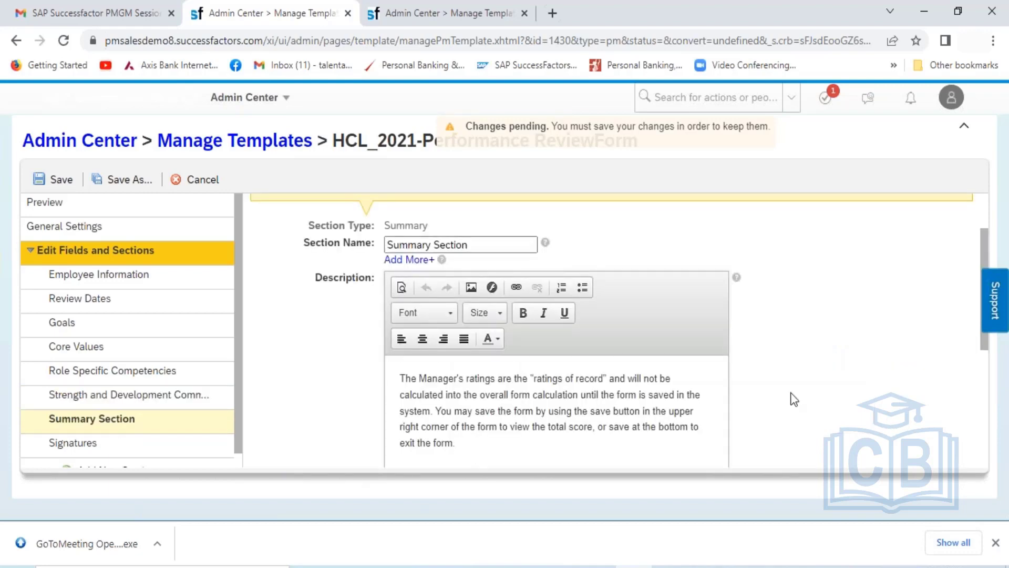
scroll(794, 399, "down", 5)
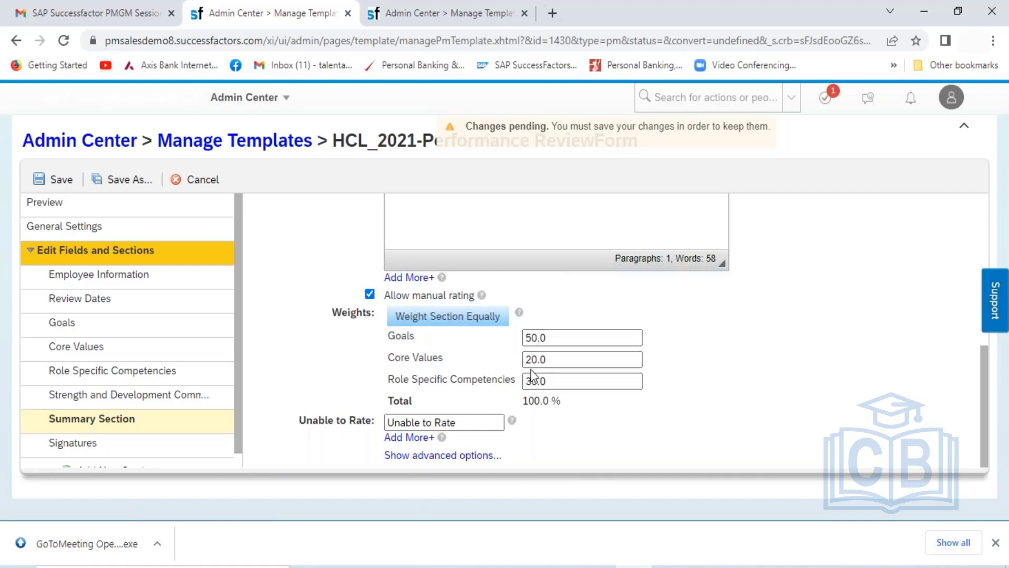
left_click(472, 455)
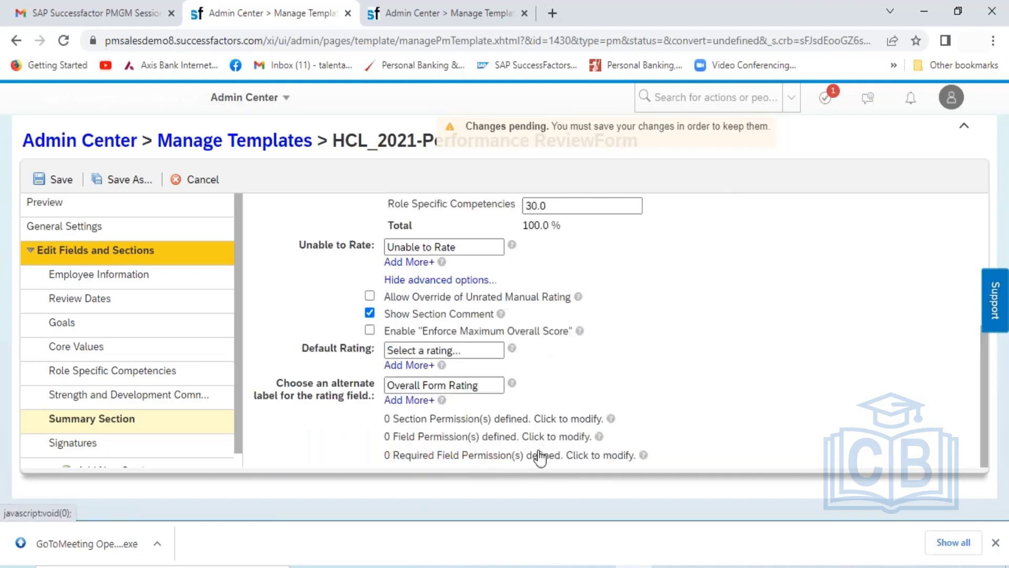
scroll(797, 426, "up", 3)
scroll(807, 420, "down", 3)
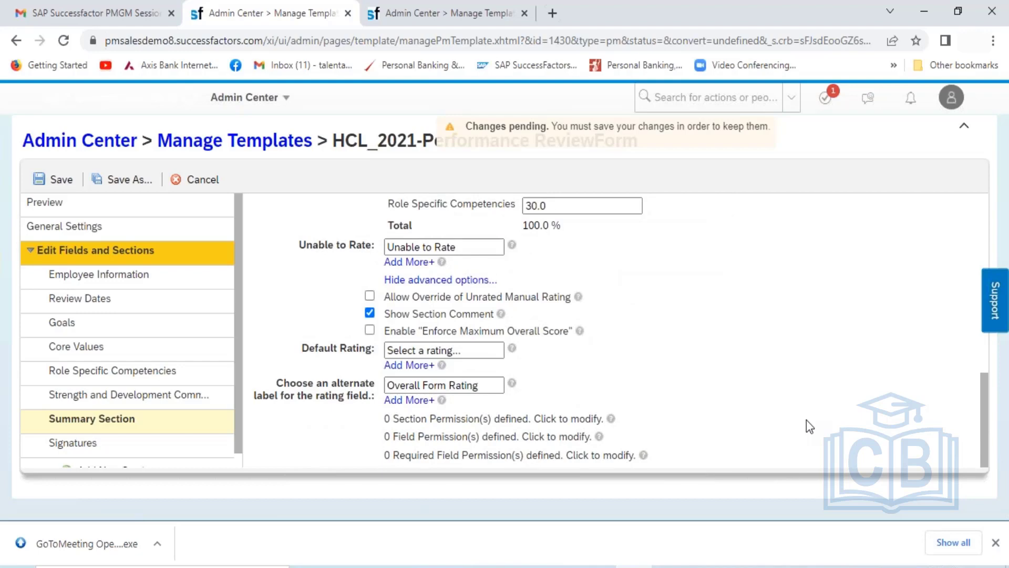
- Check the Signatures section's description and advanced options, and save the template
left_click(140, 447)
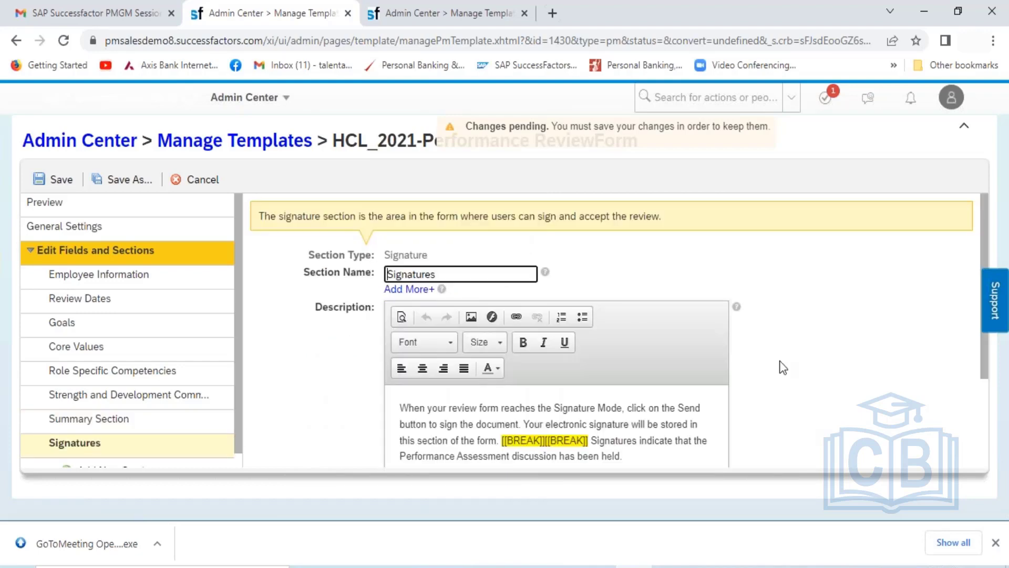
scroll(782, 367, "down", 3)
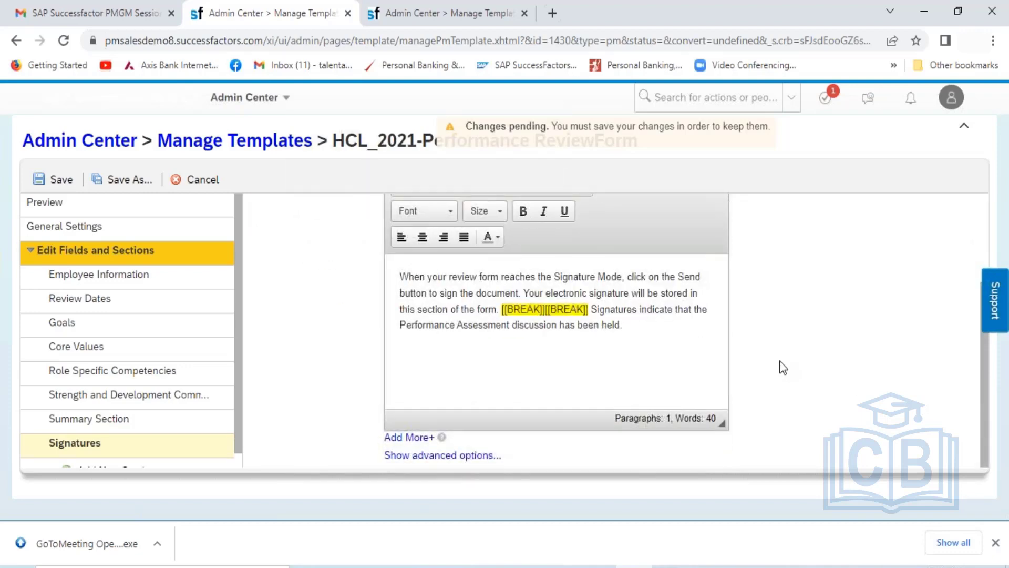
left_click(481, 455)
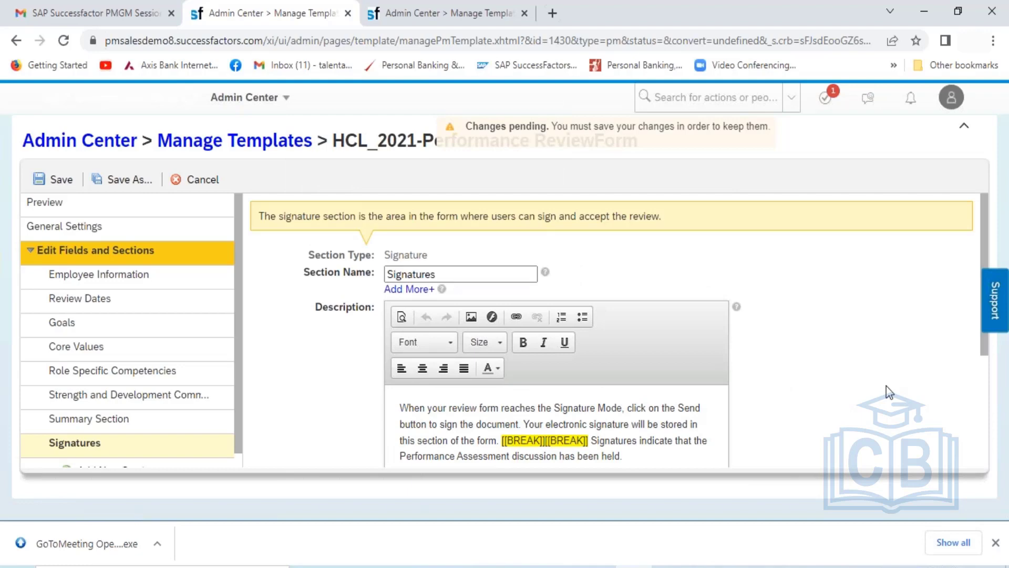
scroll(886, 386, "down", 4)
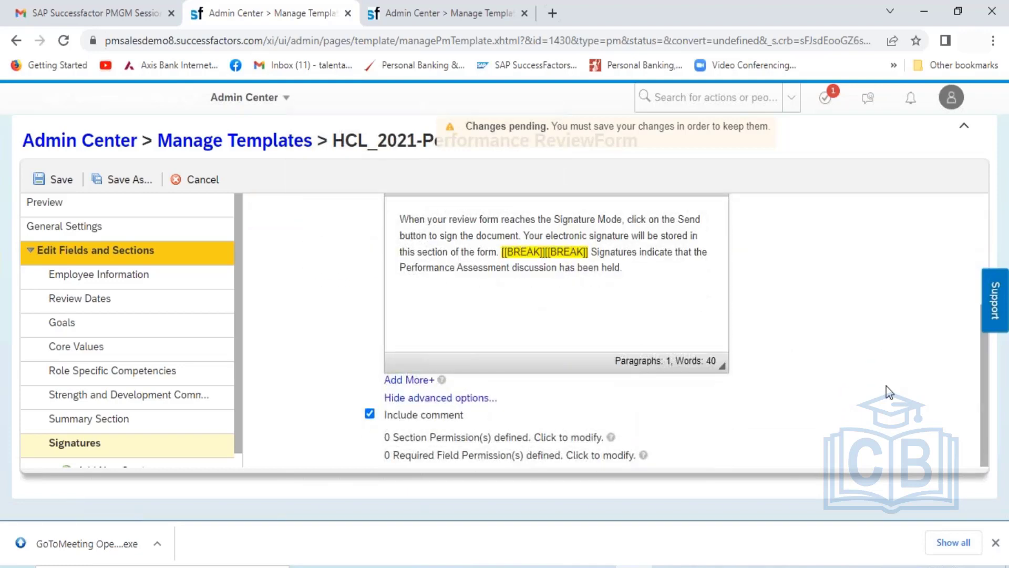
scroll(887, 389, "up", 4)
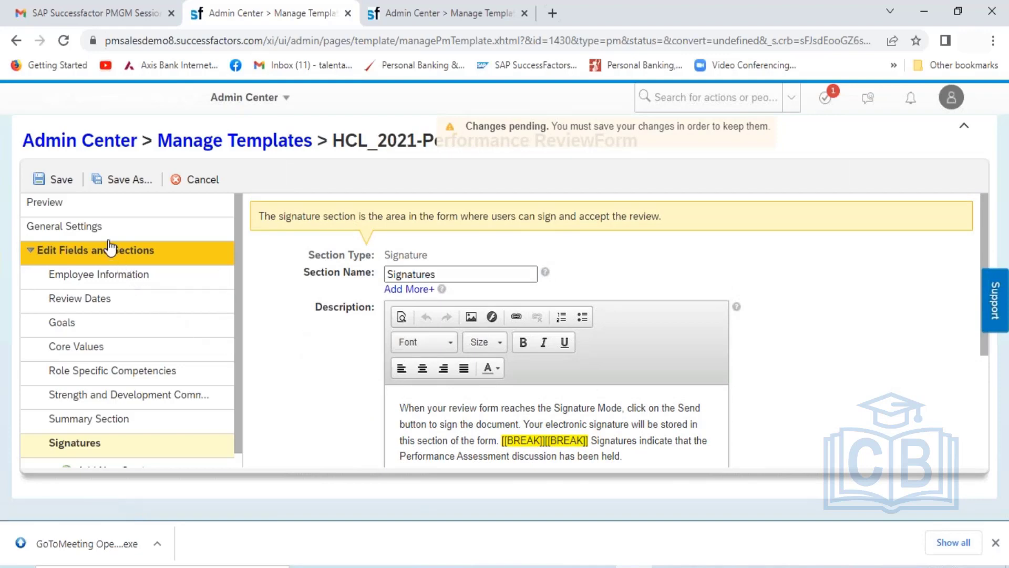
left_click(61, 180)
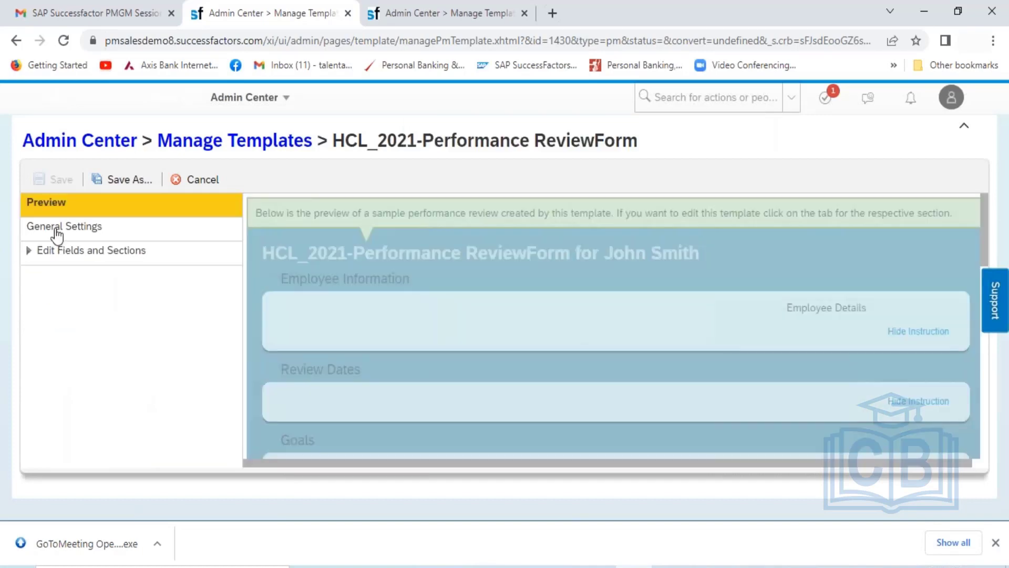
- In the General Settings' advanced options, enable the Previous Step and Delete buttons, and save the template
left_click(87, 230)
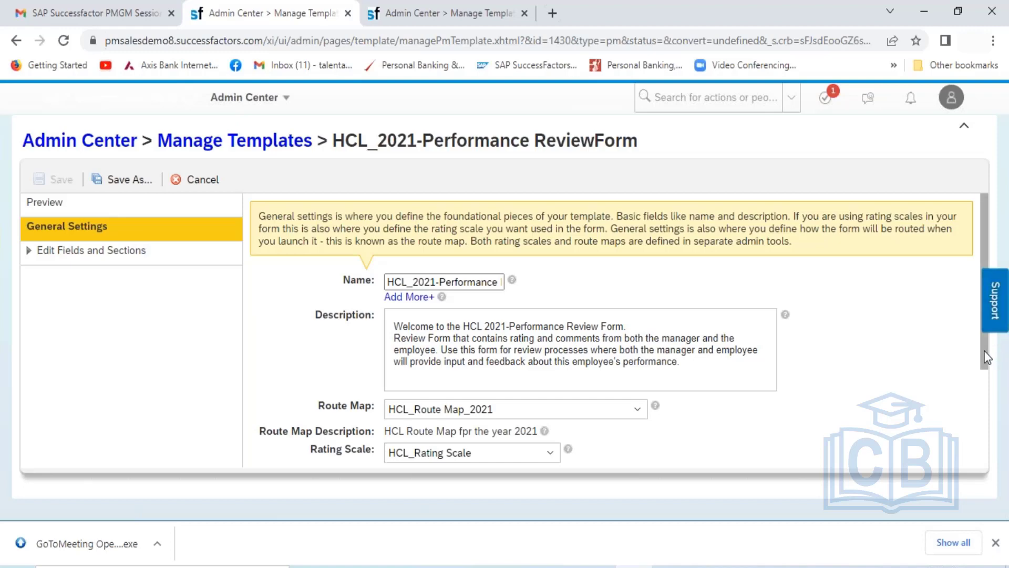
left_click_drag(984, 359, 993, 489)
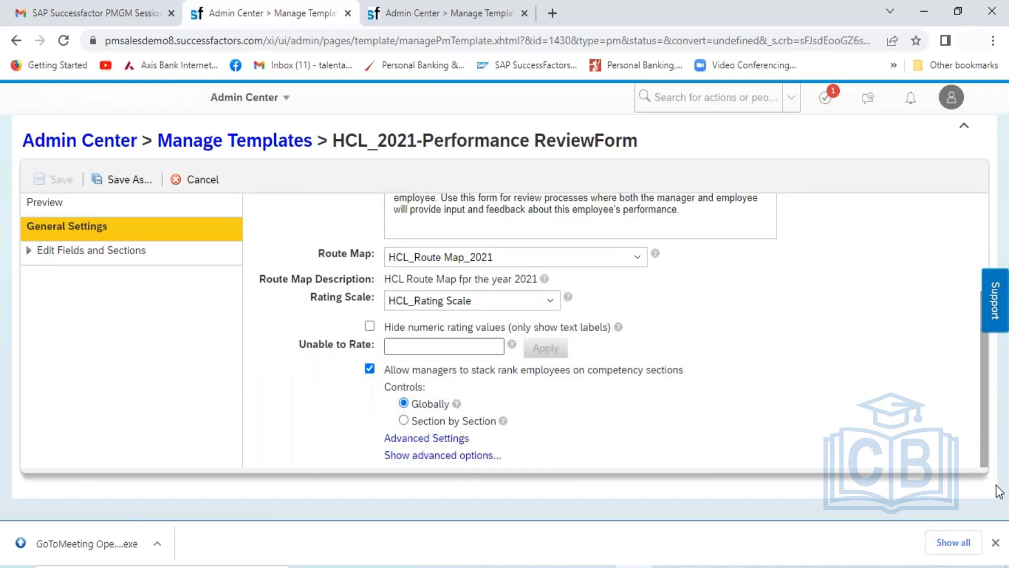
left_click(450, 455)
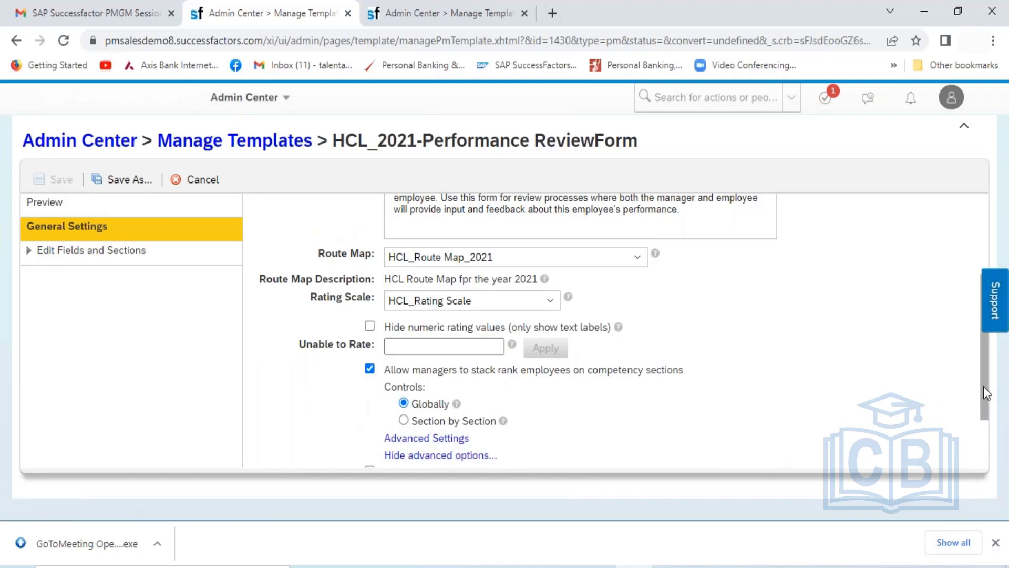
left_click_drag(984, 392, 991, 453)
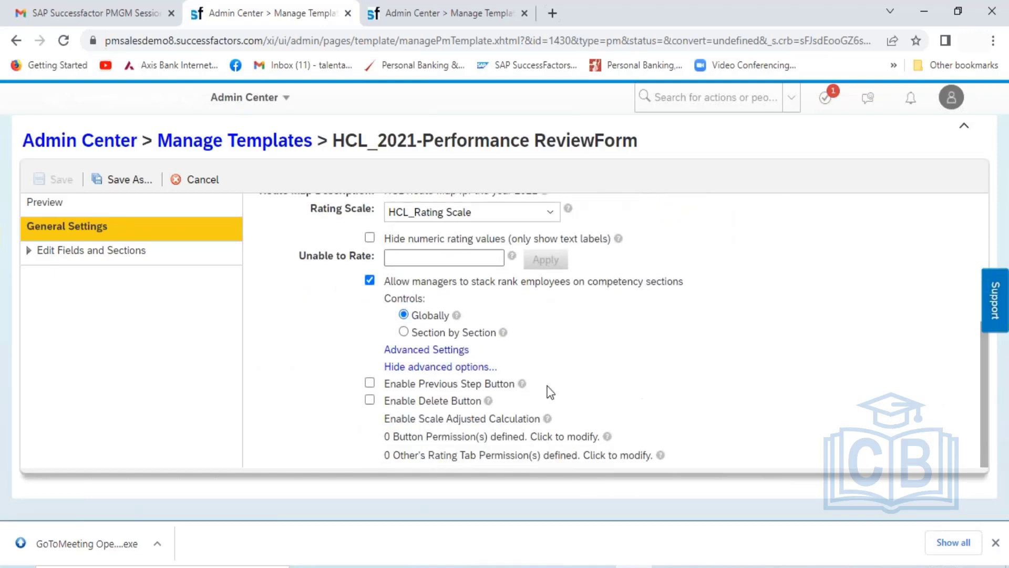
left_click(370, 383)
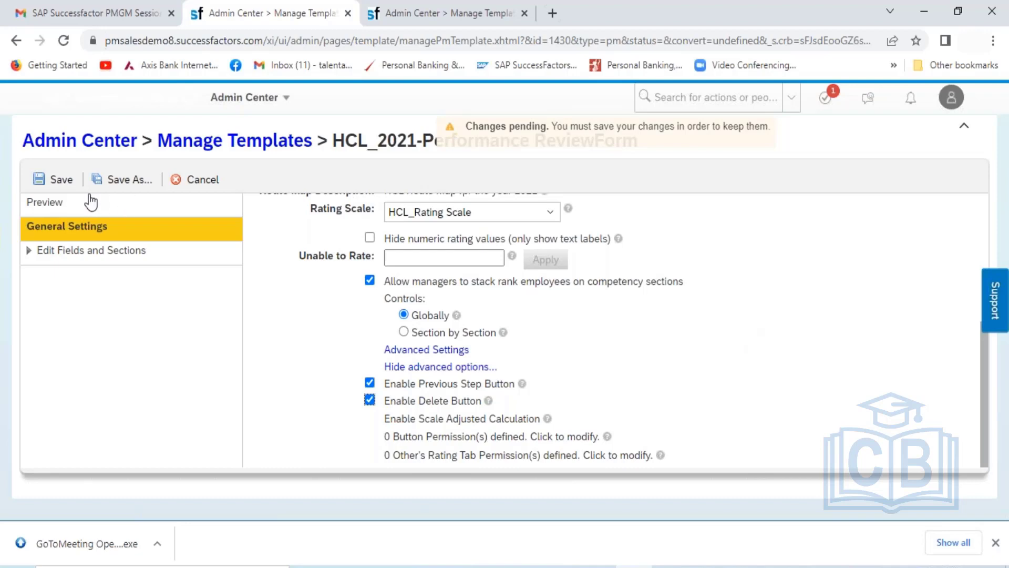
left_click(61, 184)
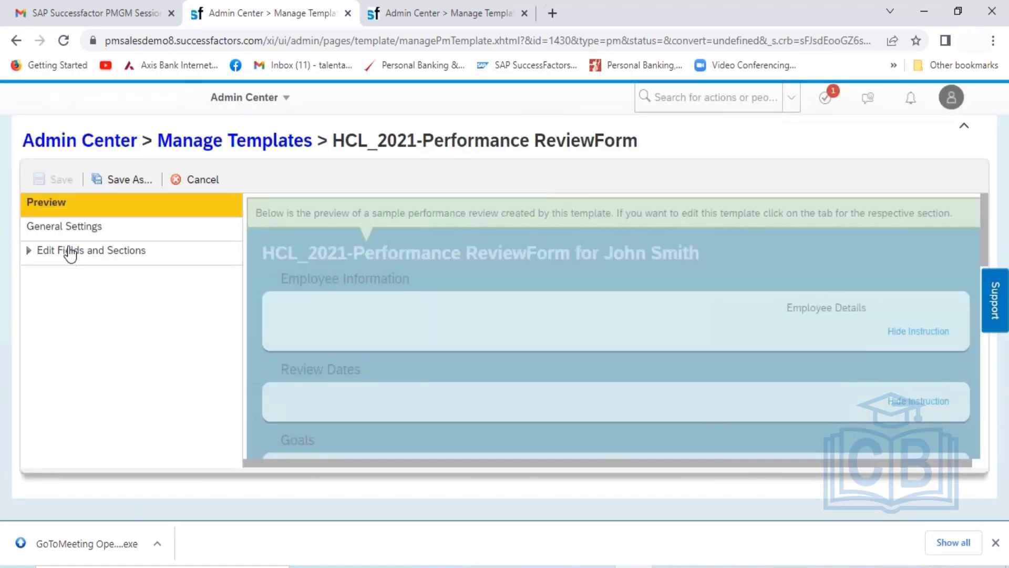
- Recheck the display options of the Employee Information section and the description and advanced options of the Review Dates section
left_click(68, 251)
left_click(109, 281)
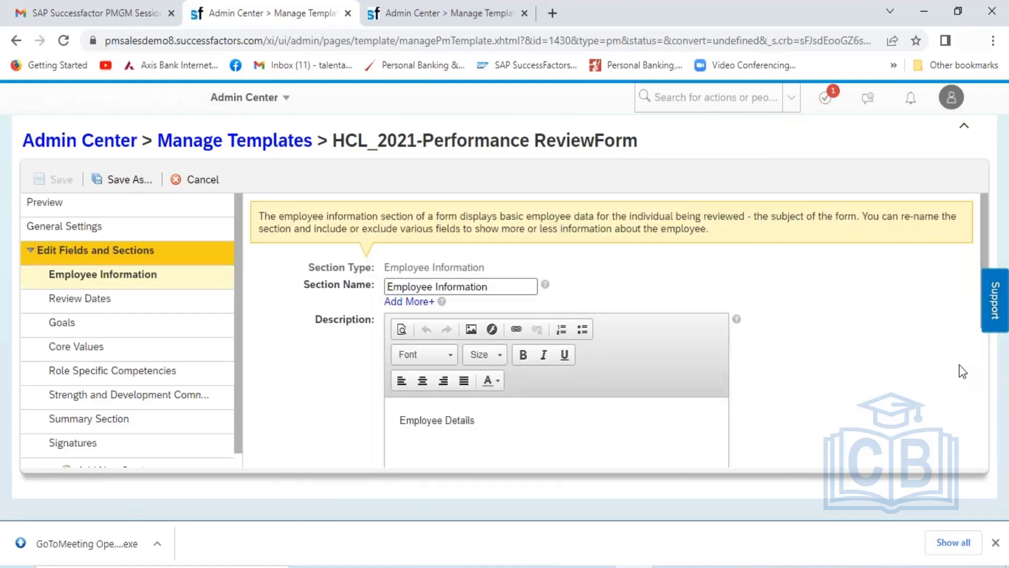
scroll(959, 365, "down", 5)
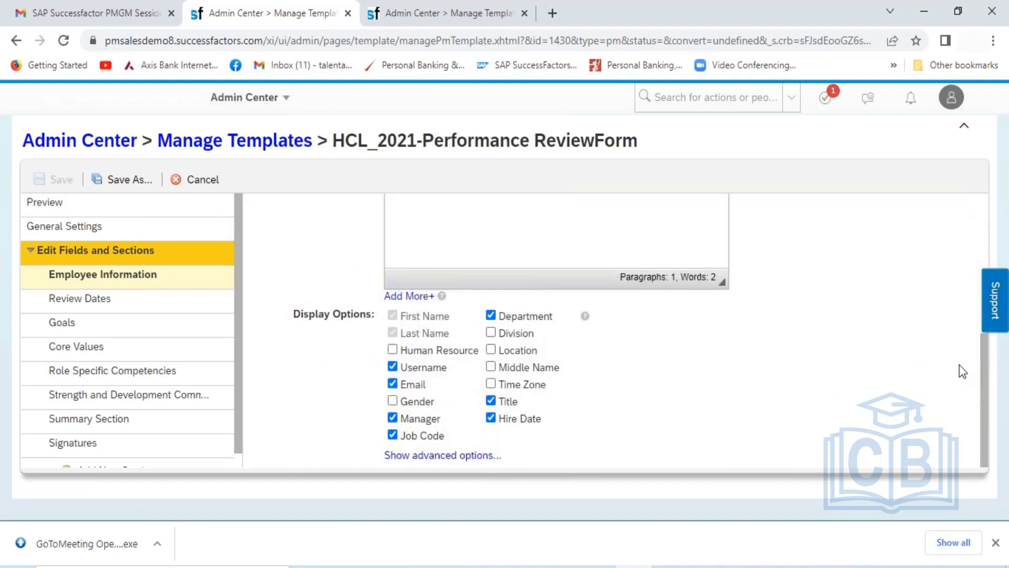
left_click(122, 302)
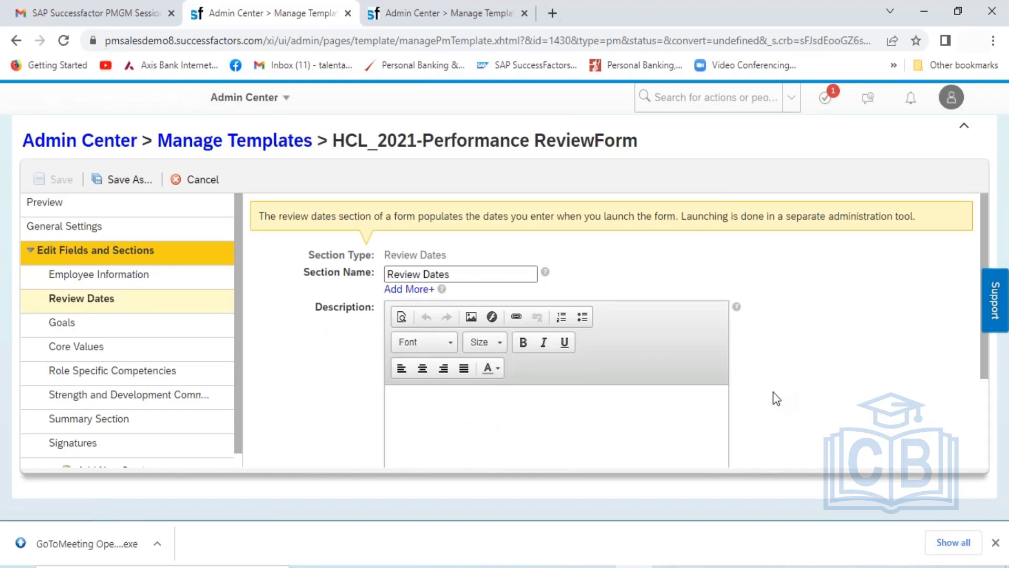
scroll(776, 399, "down", 1)
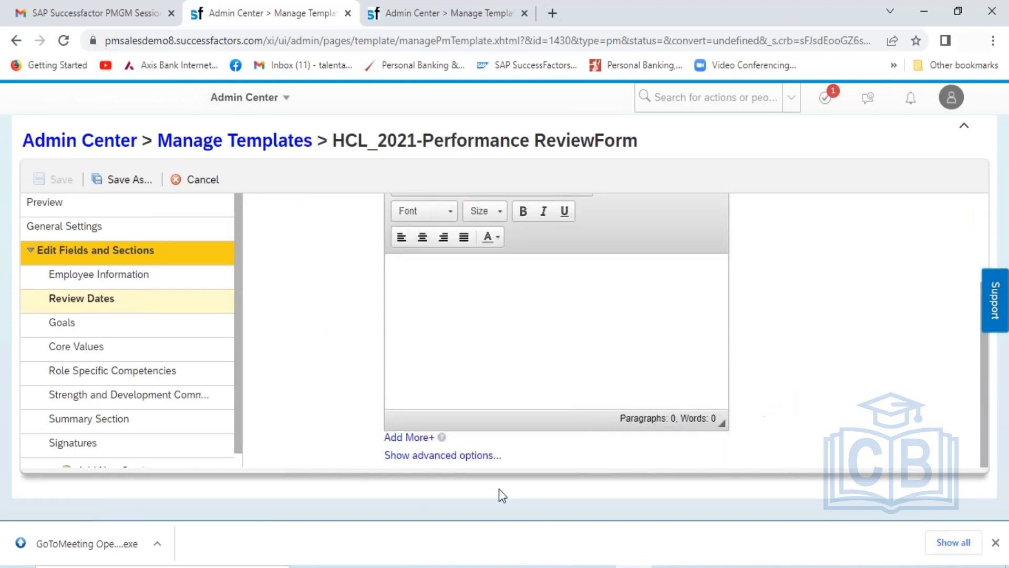
left_click(468, 464)
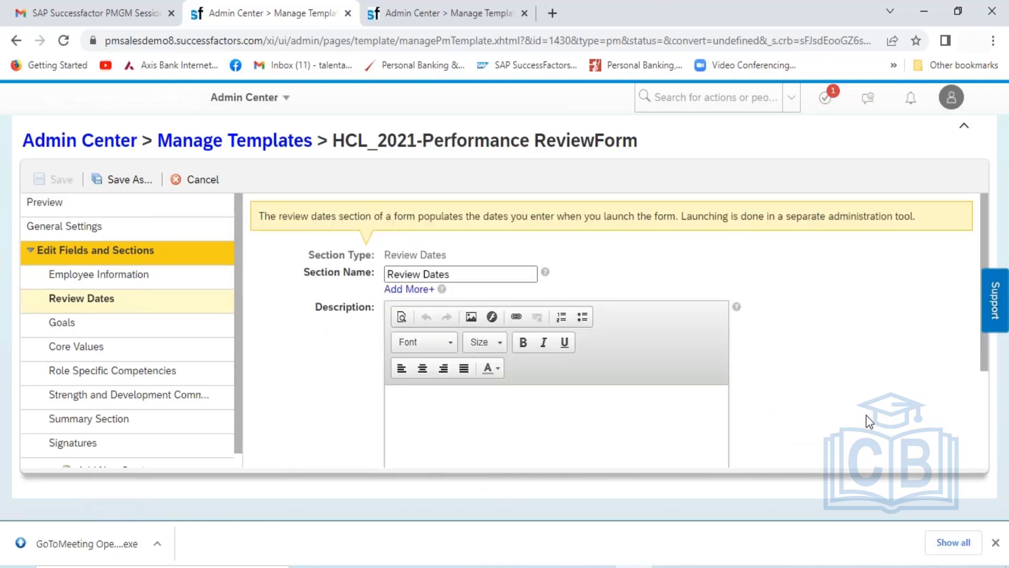
scroll(866, 415, "down", 3)
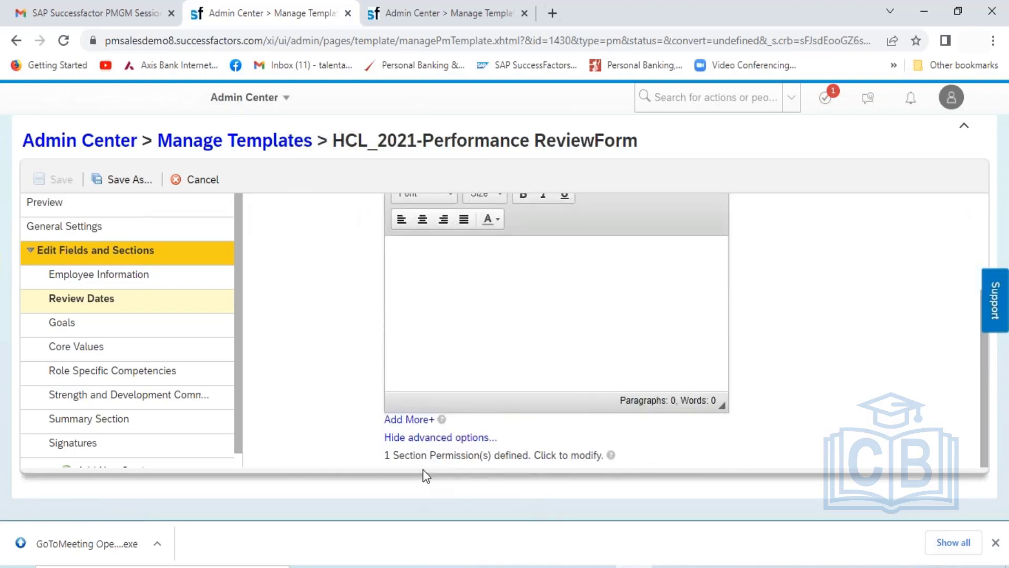
- Review the Goals section's linked goal plan, advanced options, weights, rating scale and permissions, and return to the template list
left_click(99, 329)
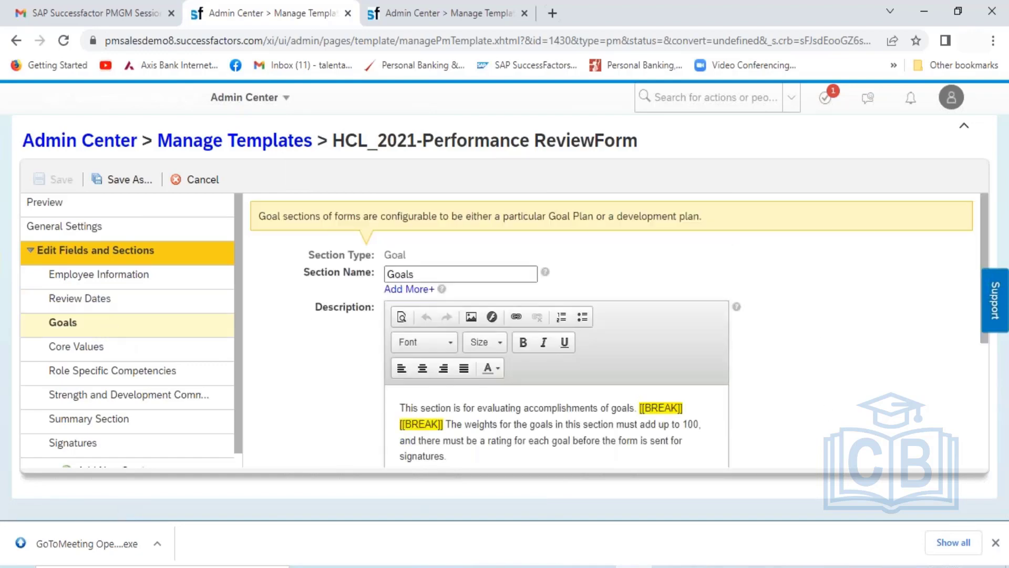
scroll(829, 412, "down", 4)
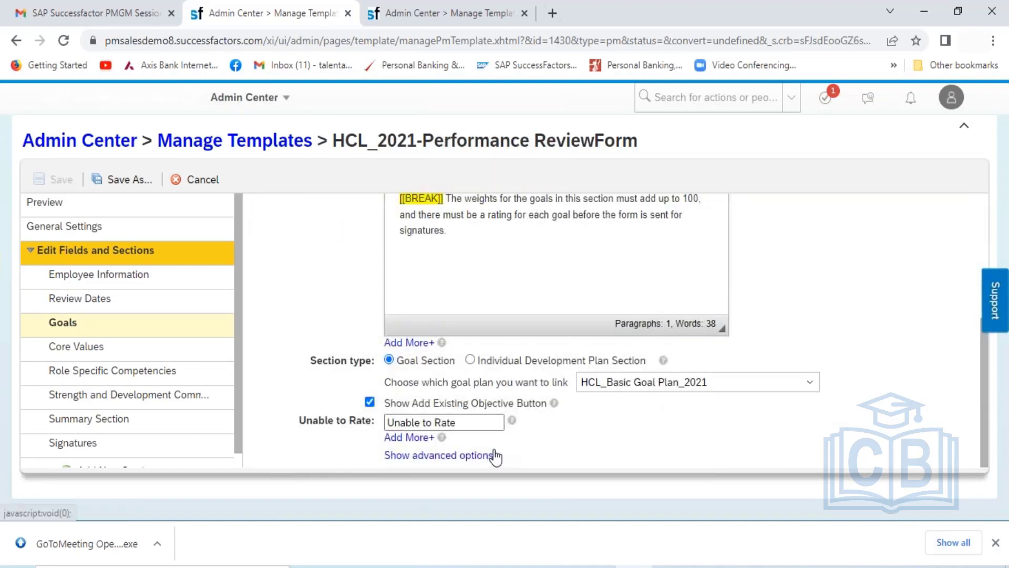
left_click(439, 456)
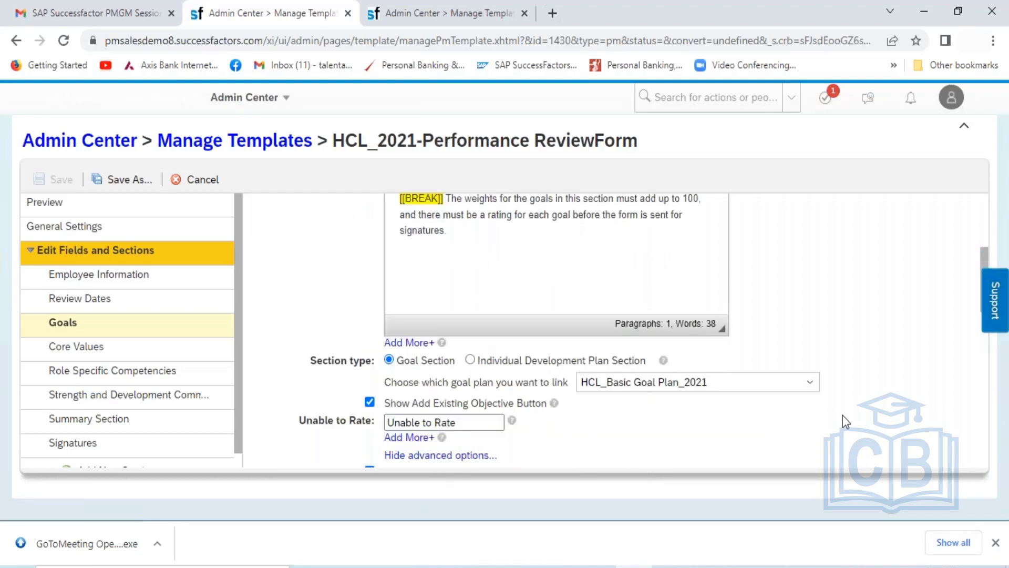
scroll(843, 415, "down", 6)
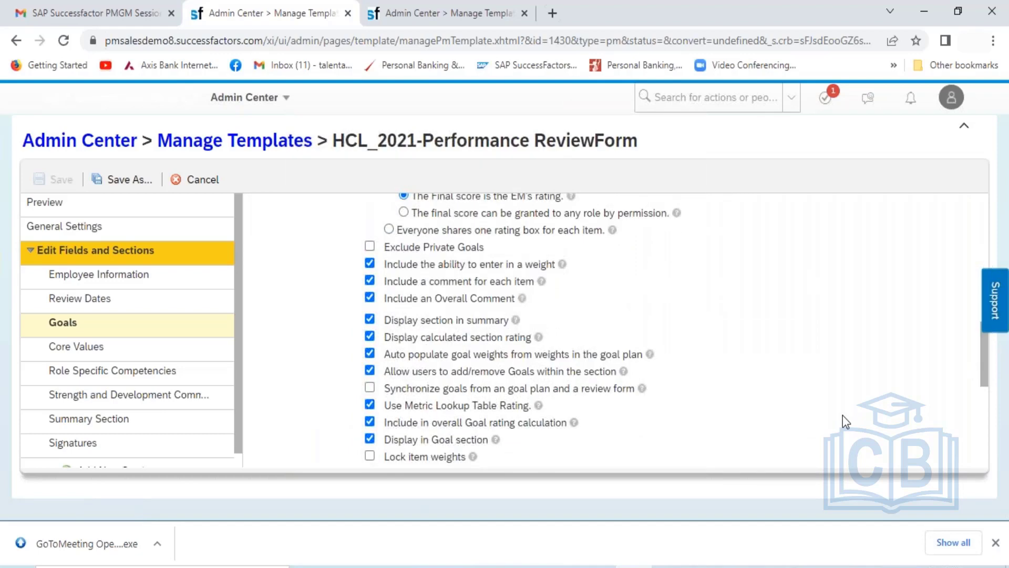
scroll(843, 414, "up", 2)
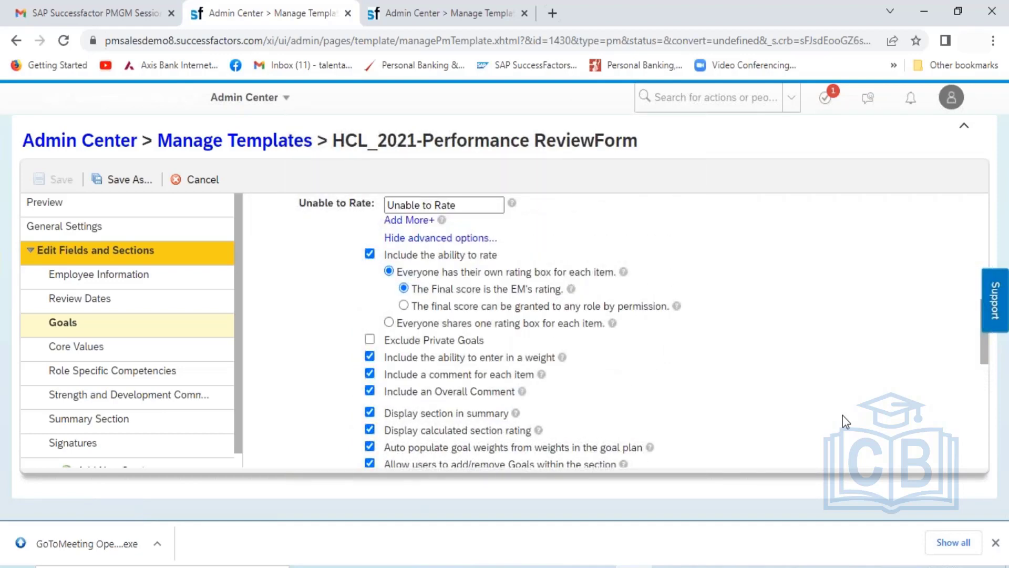
scroll(843, 415, "down", 3)
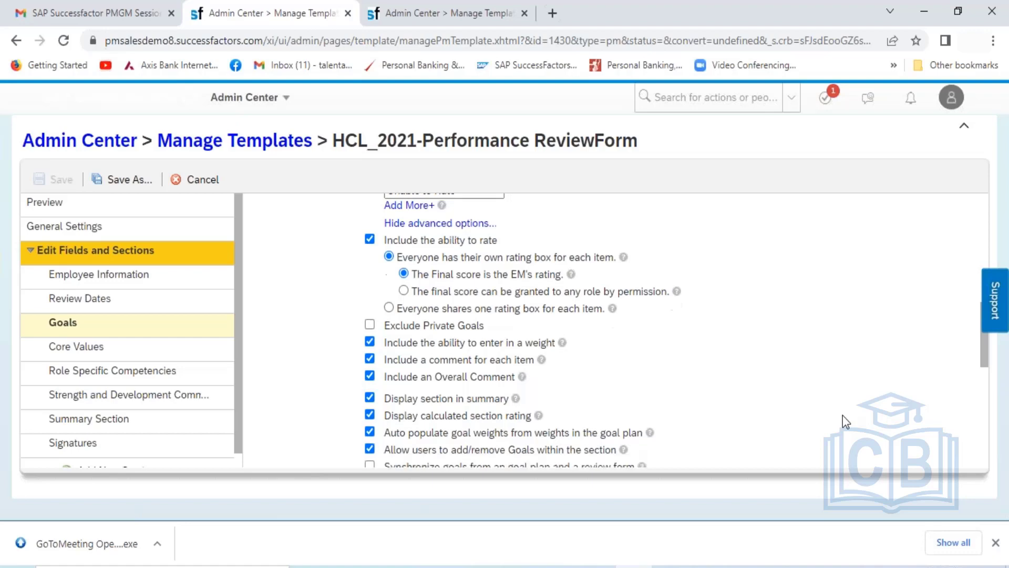
scroll(843, 414, "down", 5)
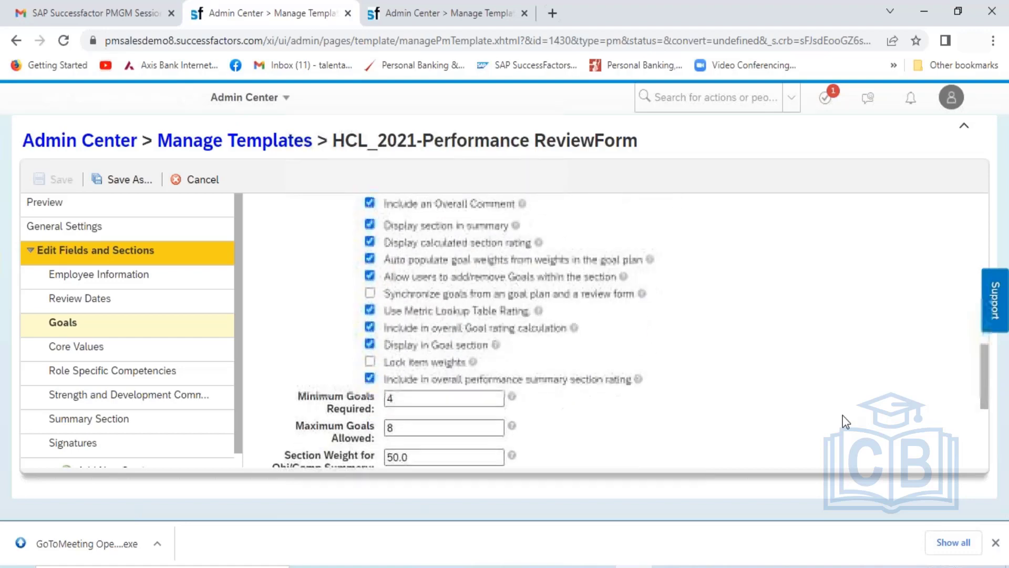
scroll(843, 416, "down", 1)
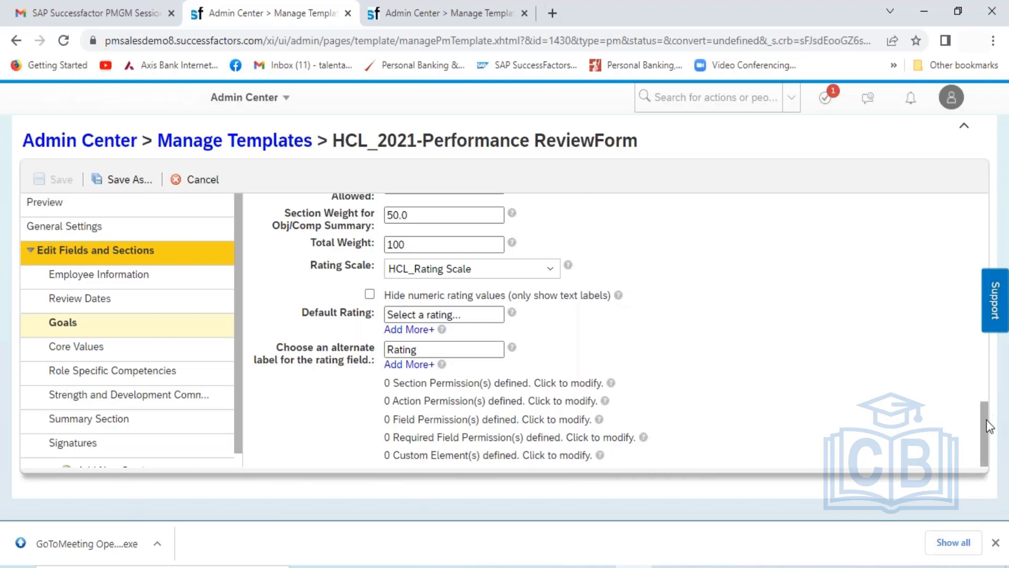
left_click_drag(986, 421, 986, 419)
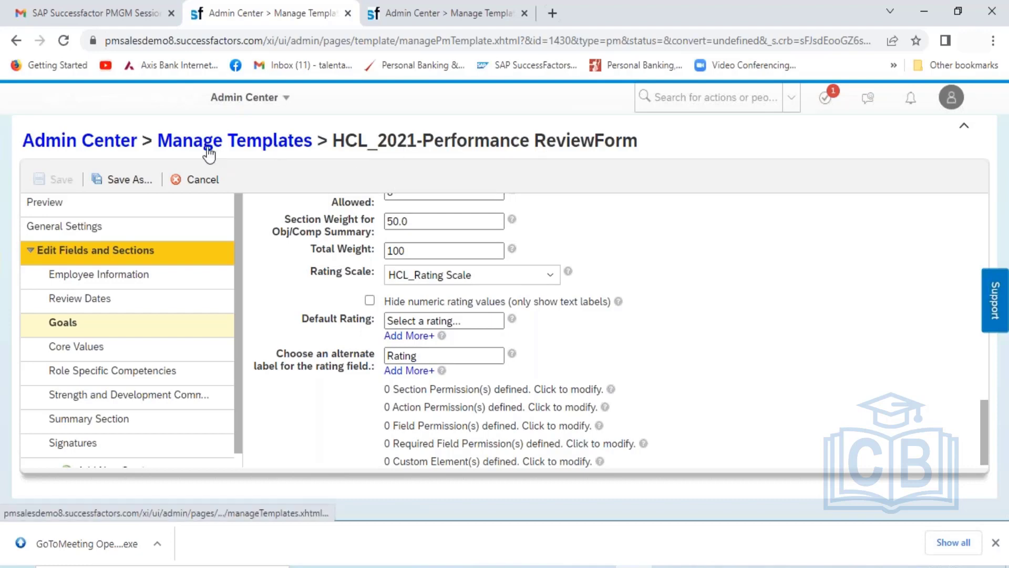
left_click(209, 144)
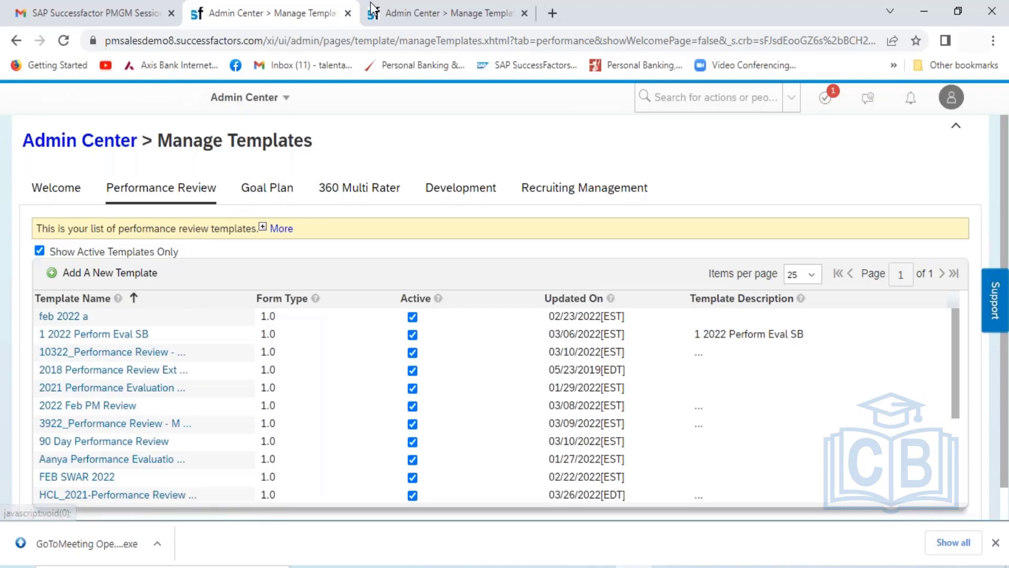
- In the second browser tab, go to the Admin Center and open Launch Forms for Performance Management
left_click(405, 14)
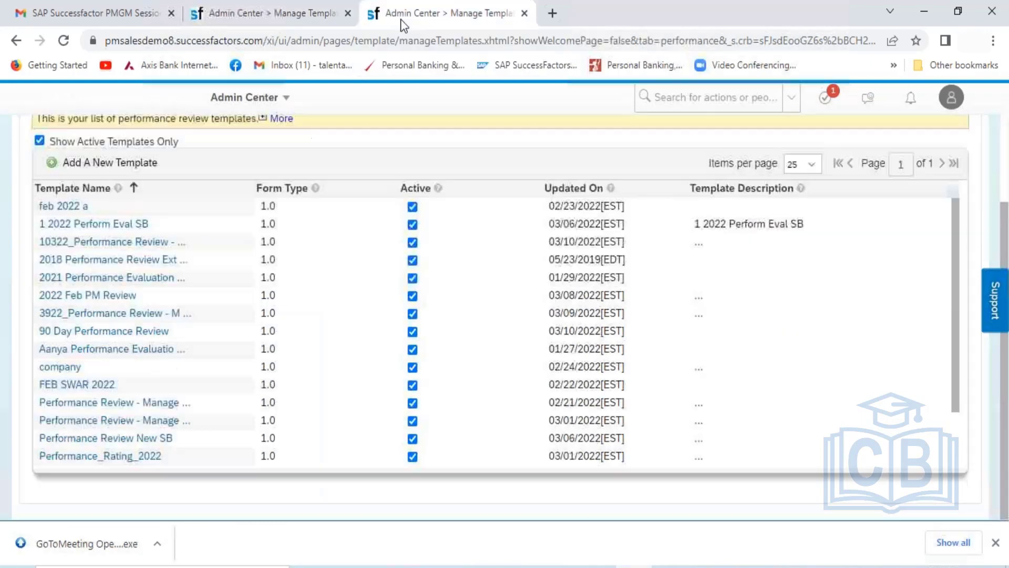
left_click(287, 102)
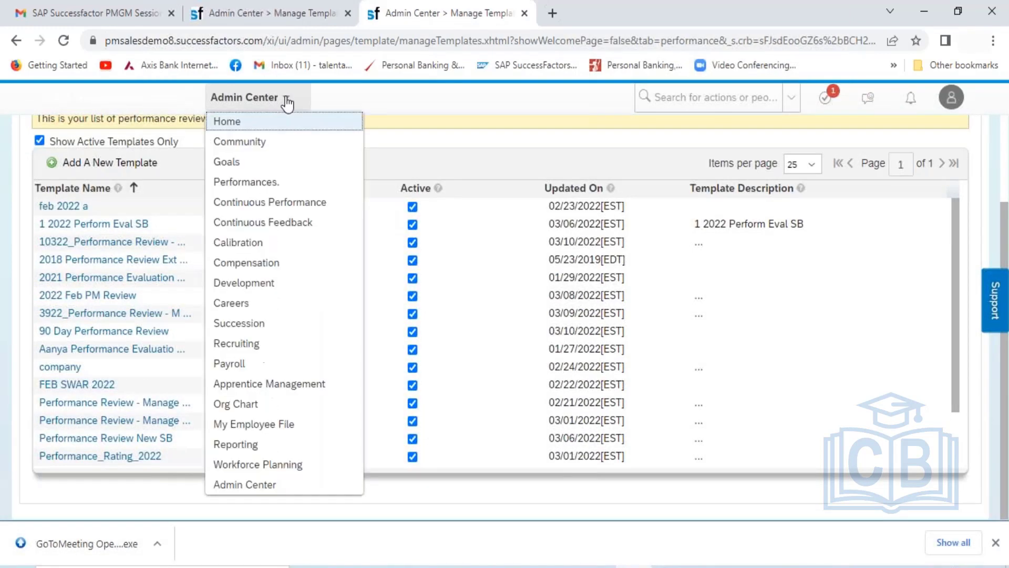
left_click(235, 484)
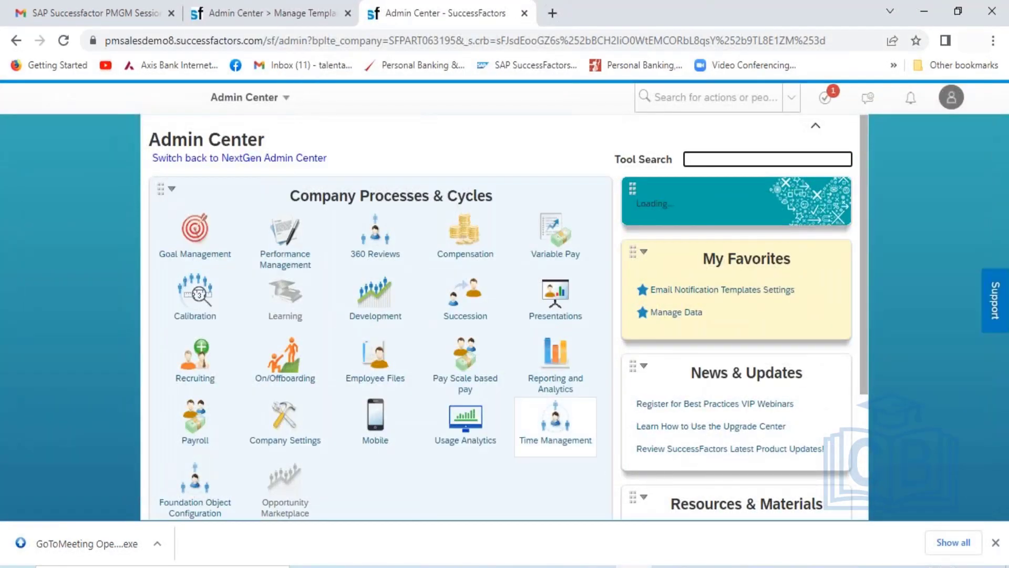
left_click(284, 247)
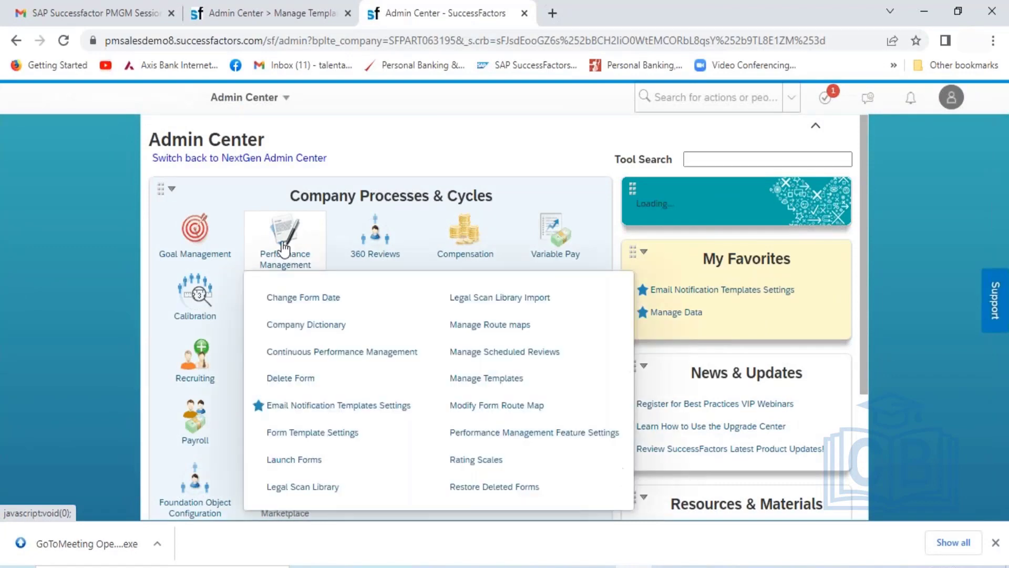
left_click(290, 461)
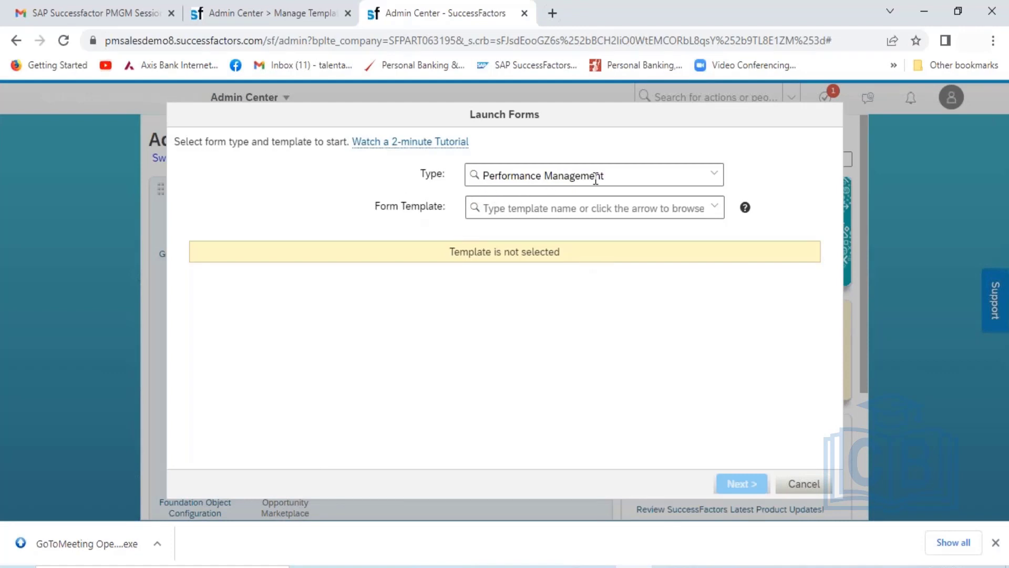
- Choose the HCL_2021-Performance ReviewForm template under the Performance Management type and accept the one-time launch date Now
left_click(716, 181)
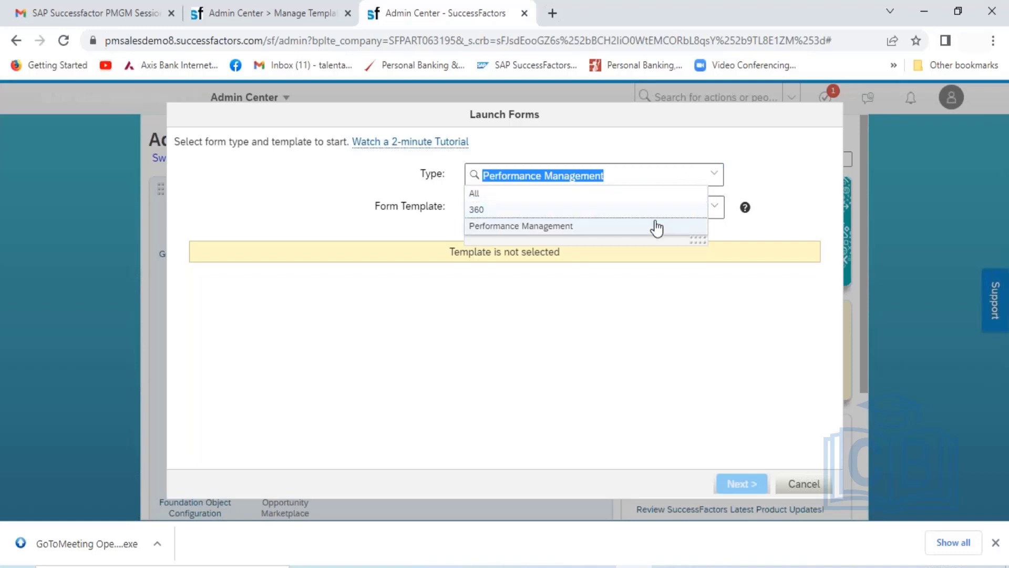
left_click(758, 178)
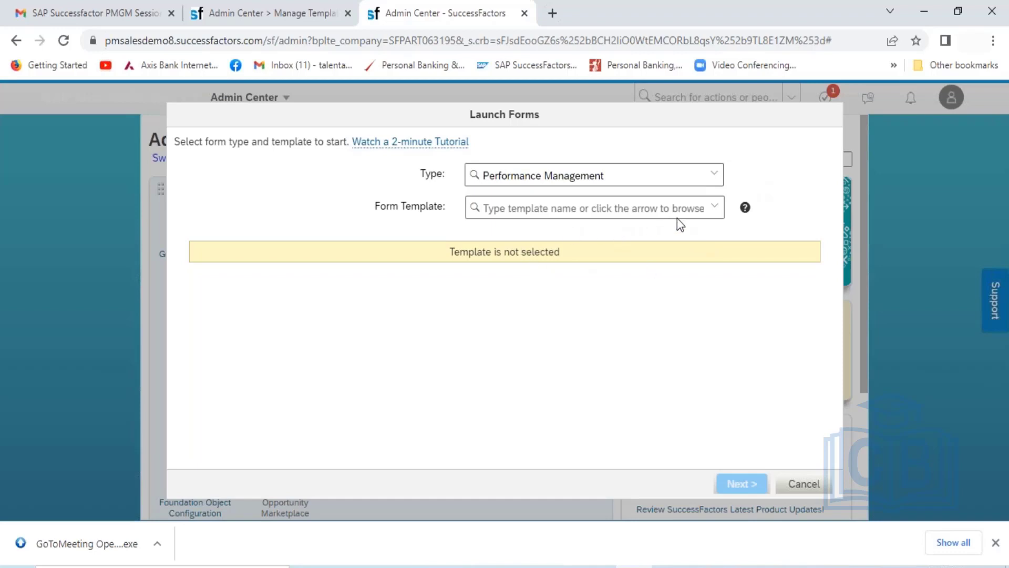
left_click(715, 206)
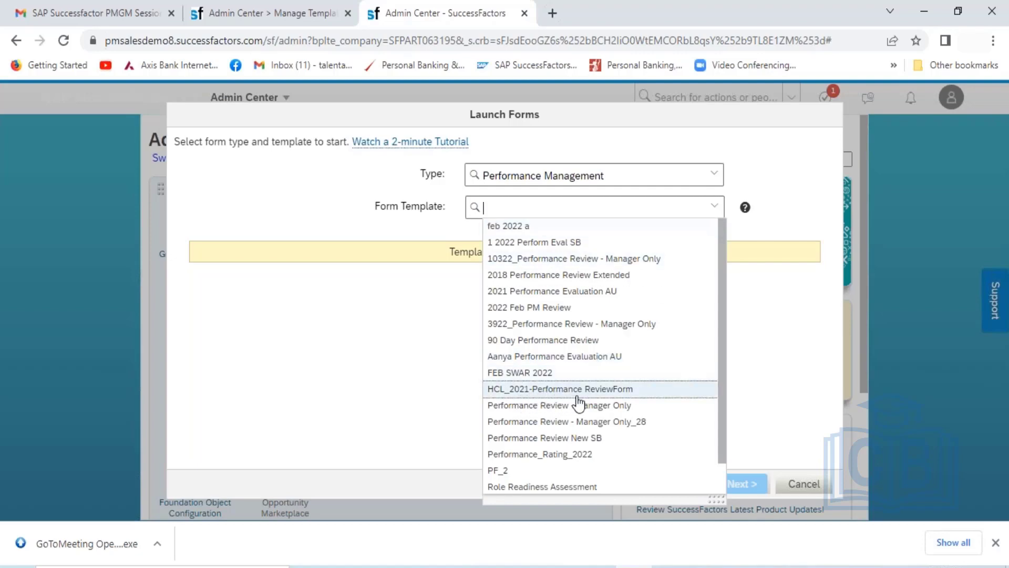
left_click(526, 391)
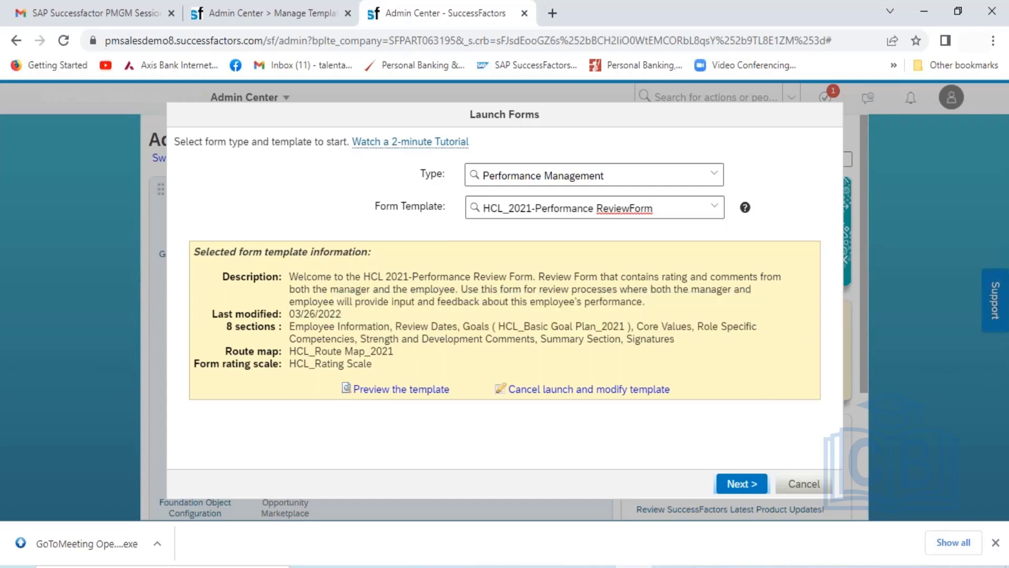
left_click(728, 484)
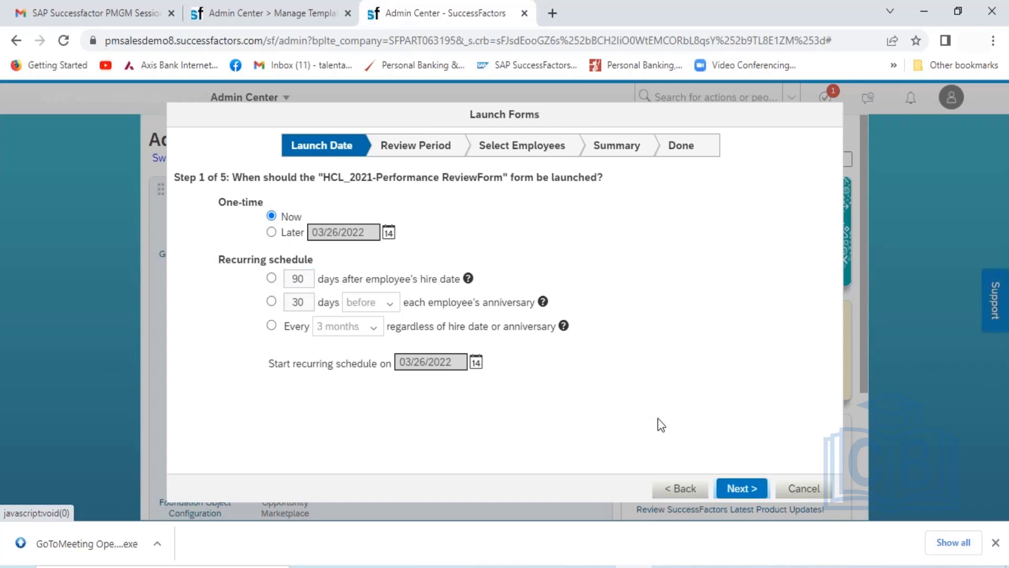
left_click(738, 492)
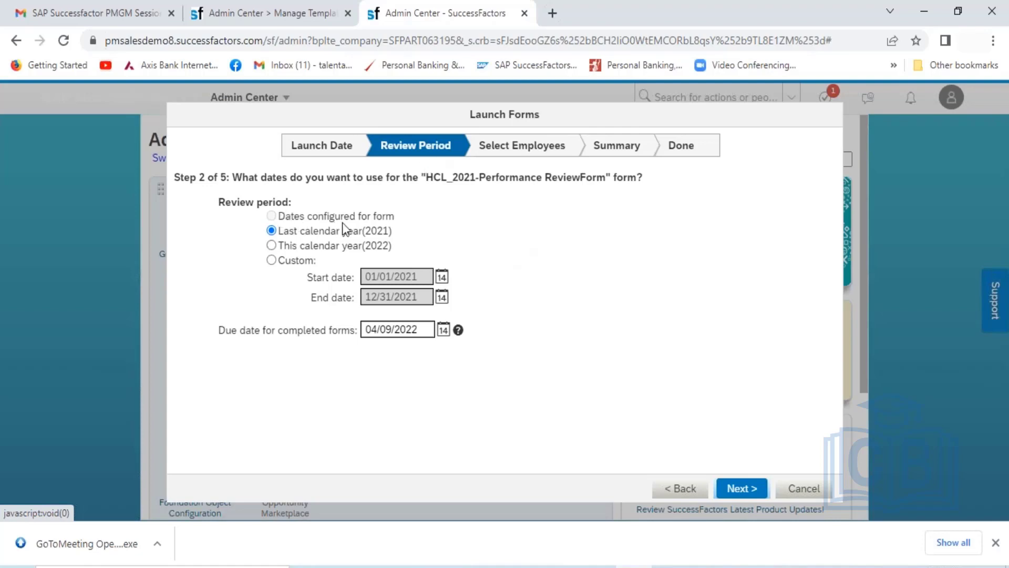
- Switch the review period to Custom and set its start date to 04/01/2021
left_click(272, 261)
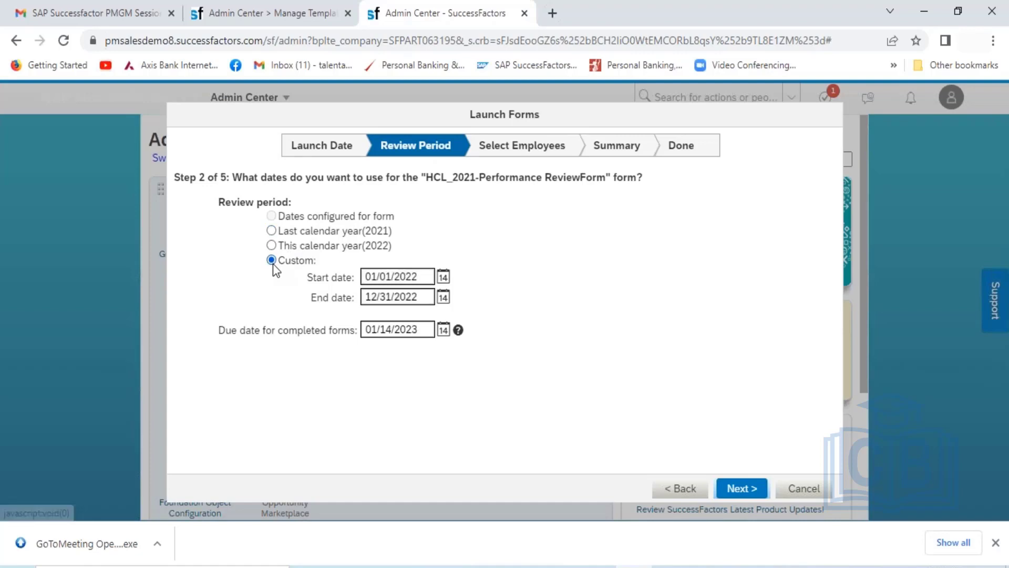
left_click(443, 283)
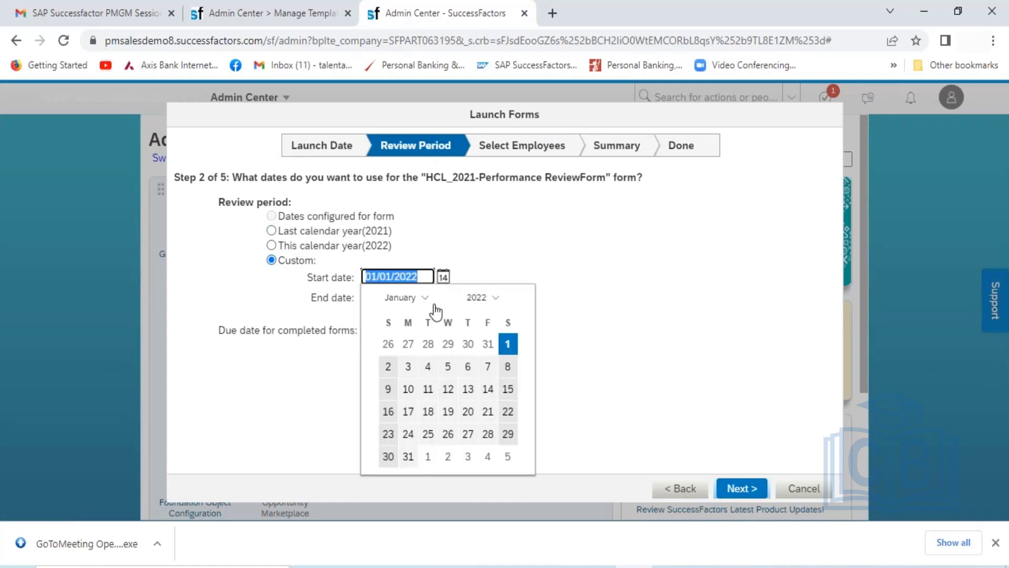
left_click(489, 303)
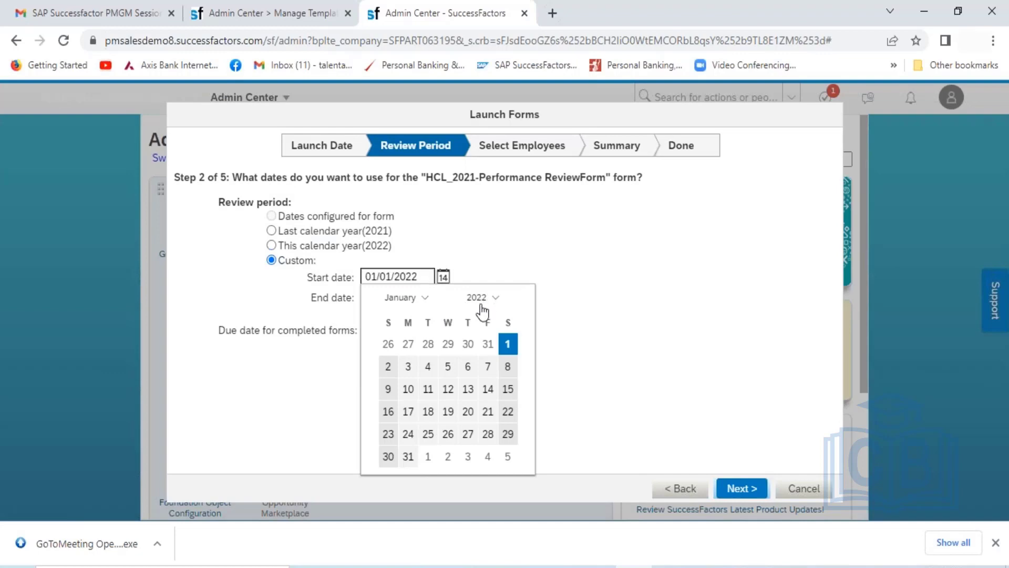
left_click(488, 304)
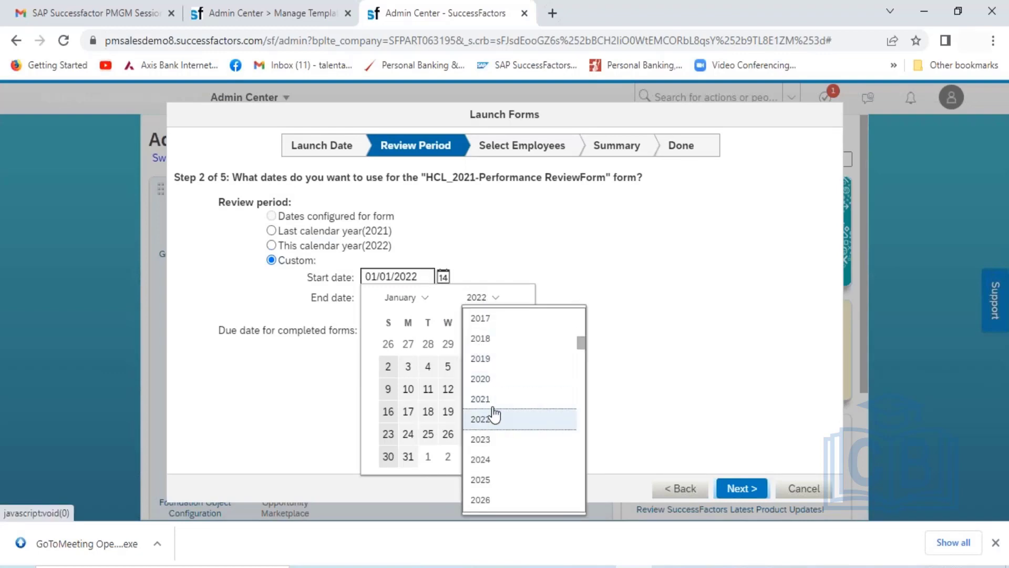
left_click(484, 399)
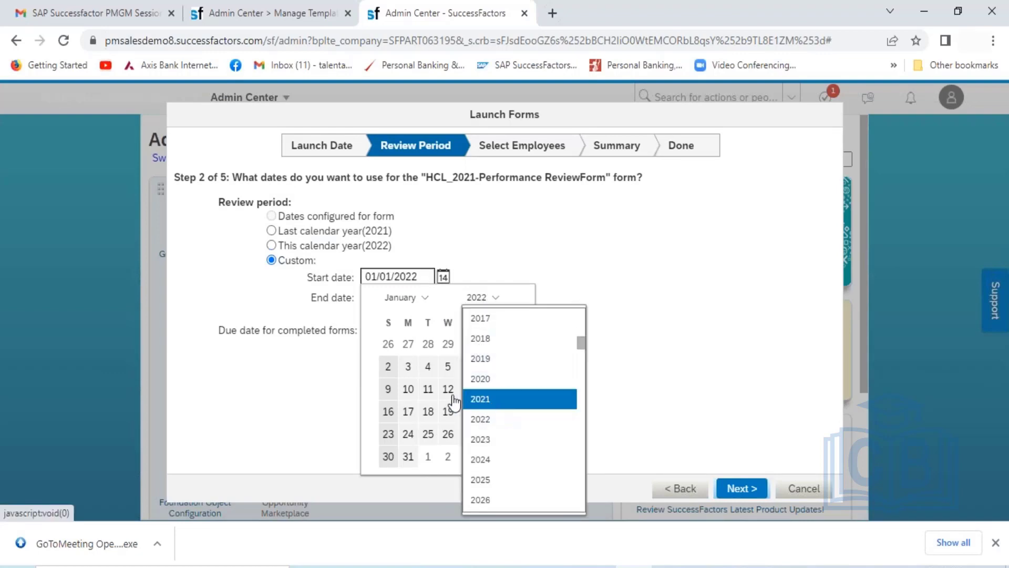
left_click(425, 298)
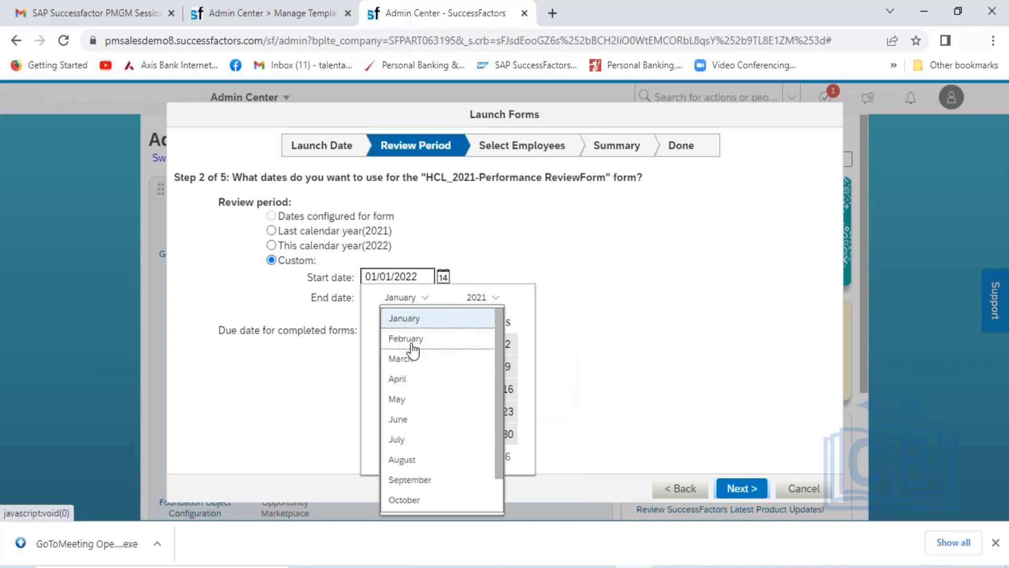
left_click(405, 379)
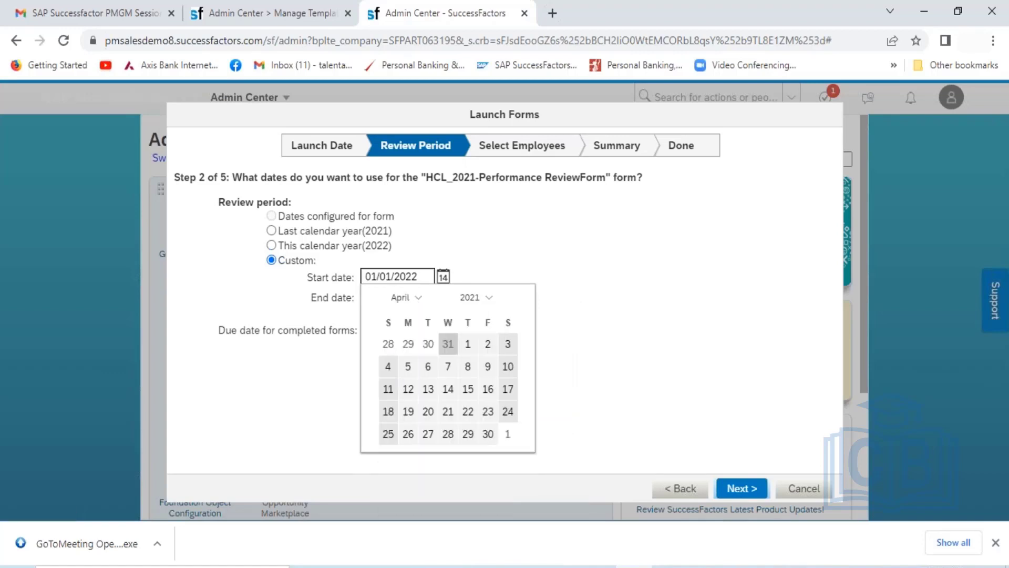
left_click(467, 344)
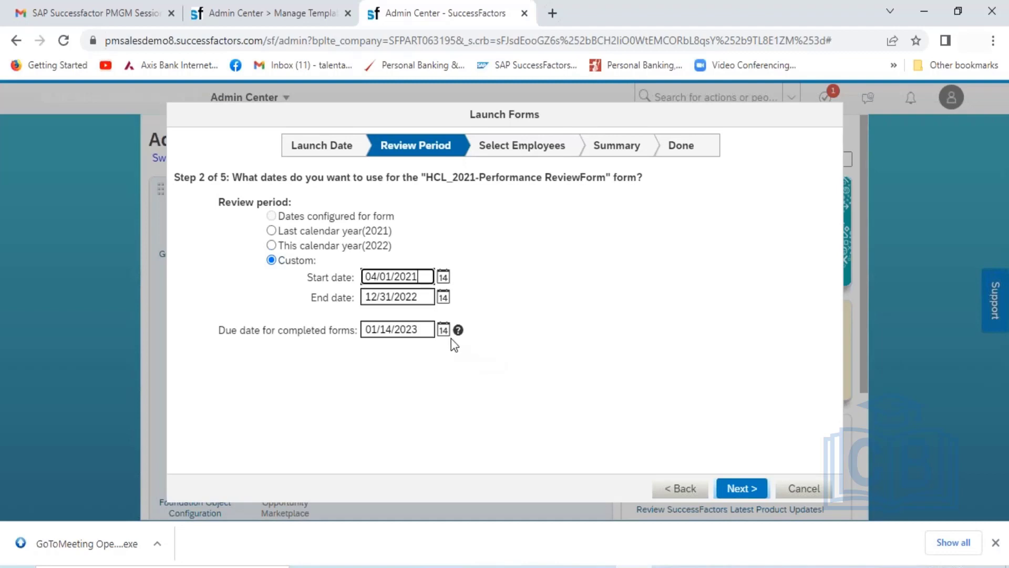
- Set the custom review period's end date to 03/31/2022 and continue to the employee selection
left_click(443, 298)
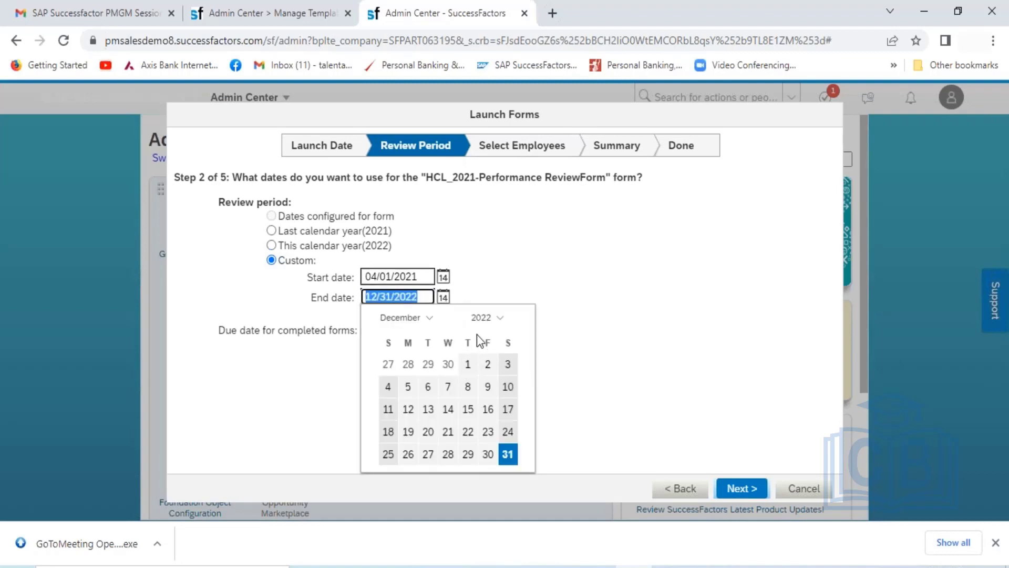
left_click(430, 320)
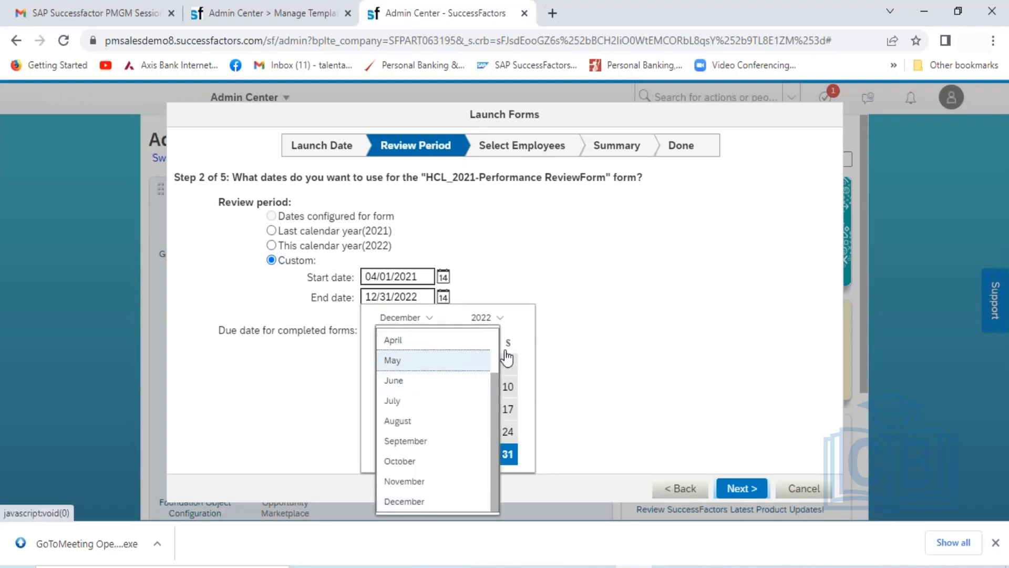
scroll(495, 357, "up", 2)
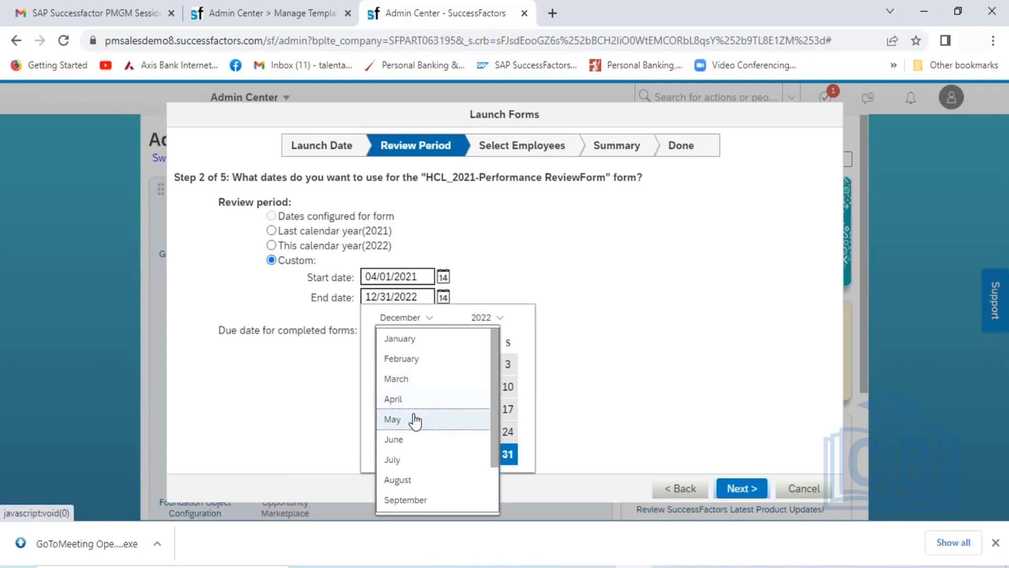
left_click(410, 378)
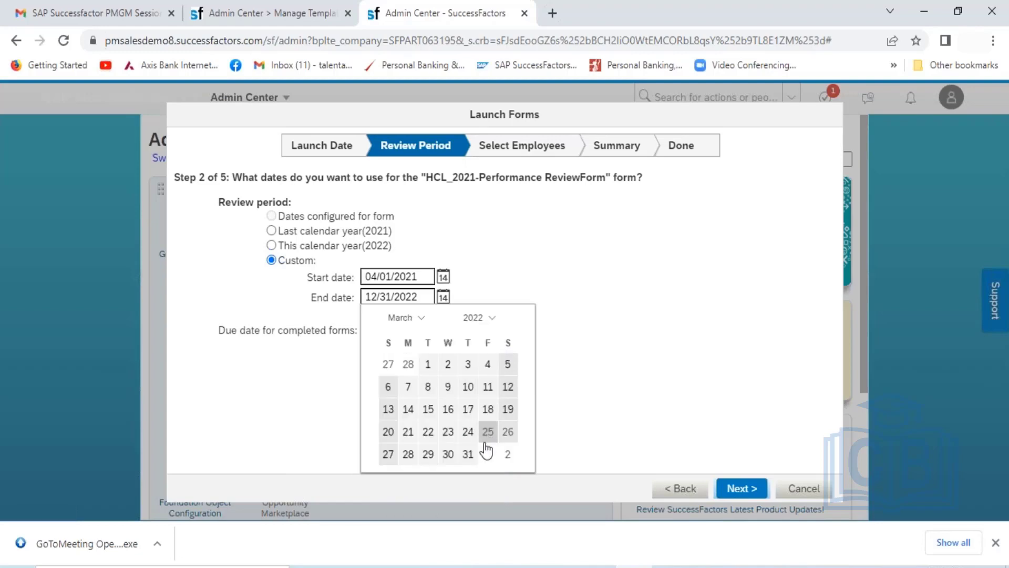
left_click(468, 454)
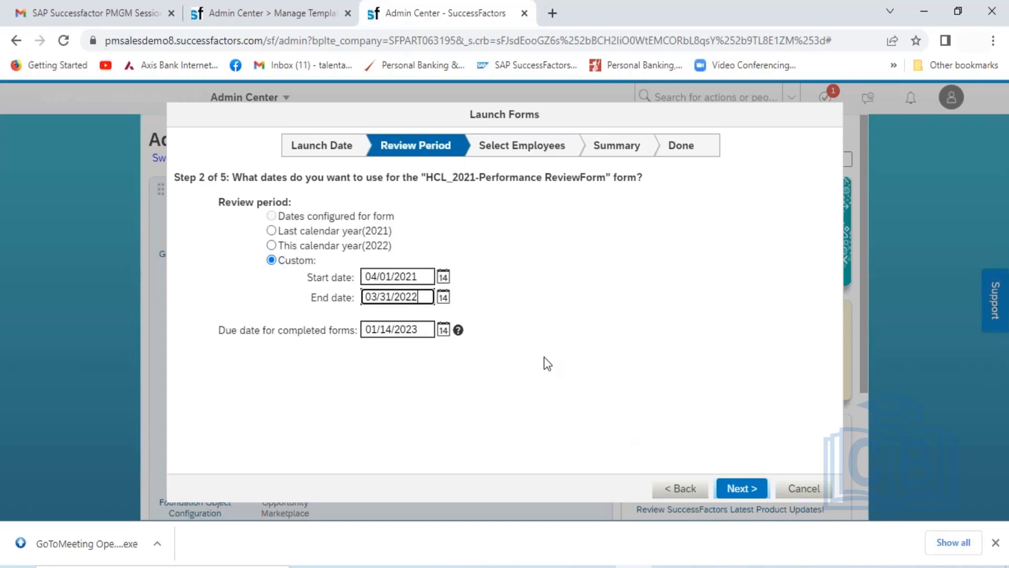
left_click(743, 488)
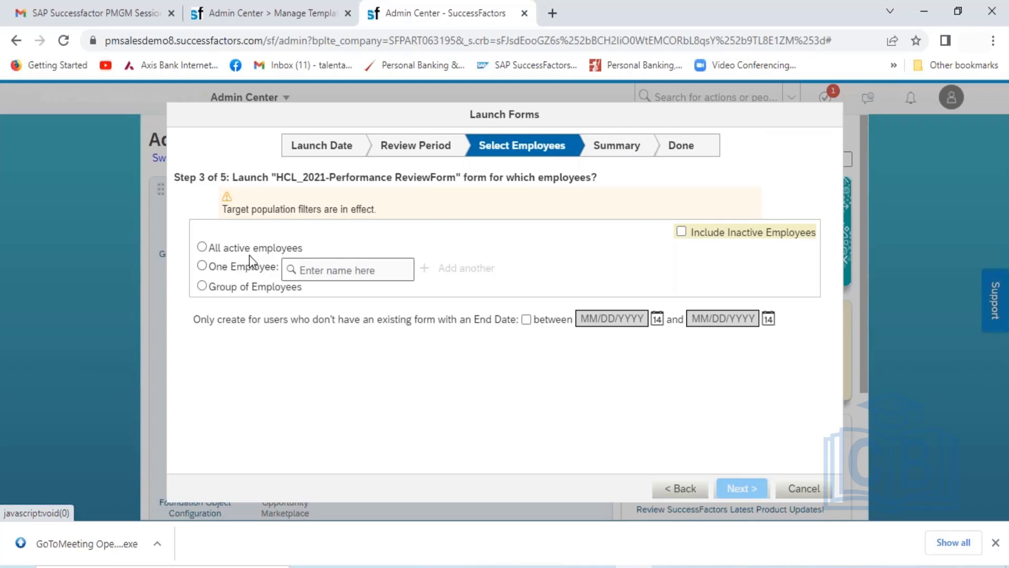
- Examine the Group of Employees options for the launch, including dynamic groups, shared groups and CSV file upload
left_click(202, 286)
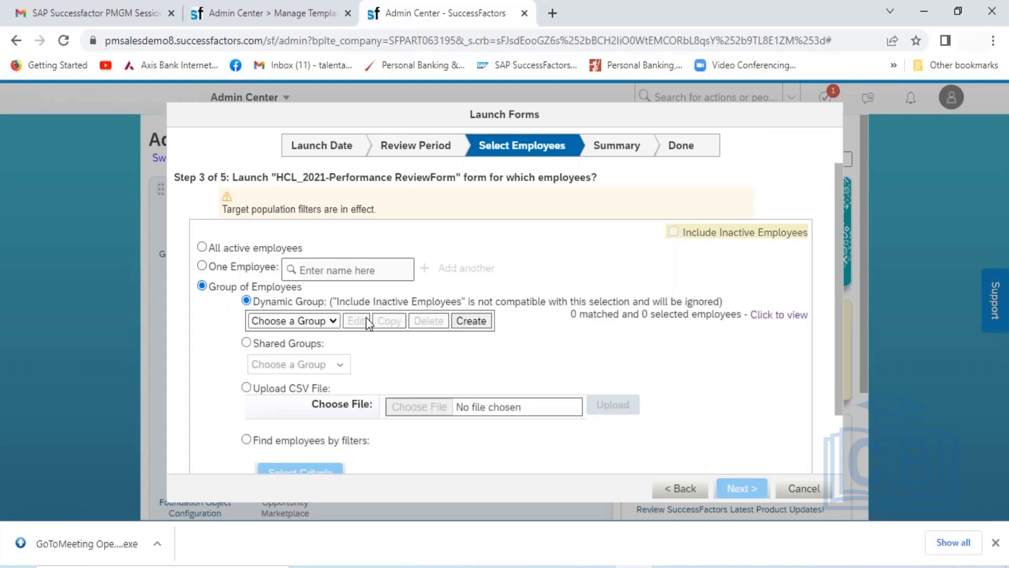
left_click(334, 321)
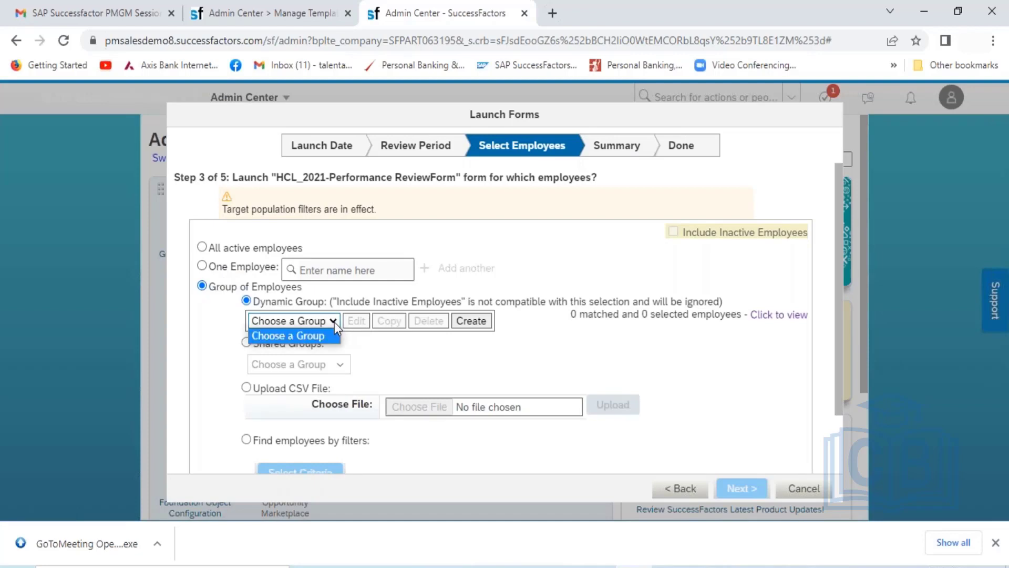
left_click(416, 357)
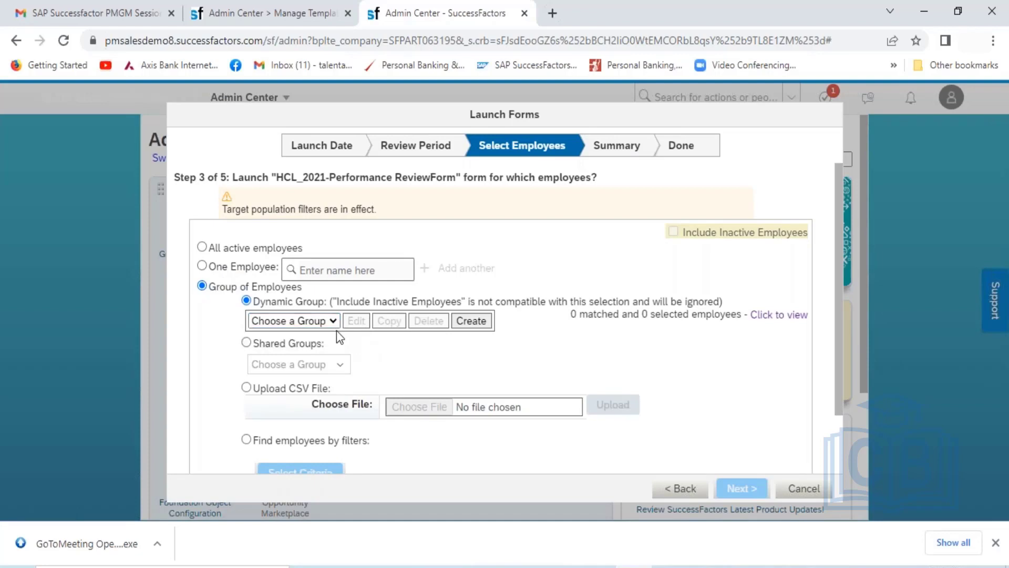
left_click(246, 342)
left_click(331, 366)
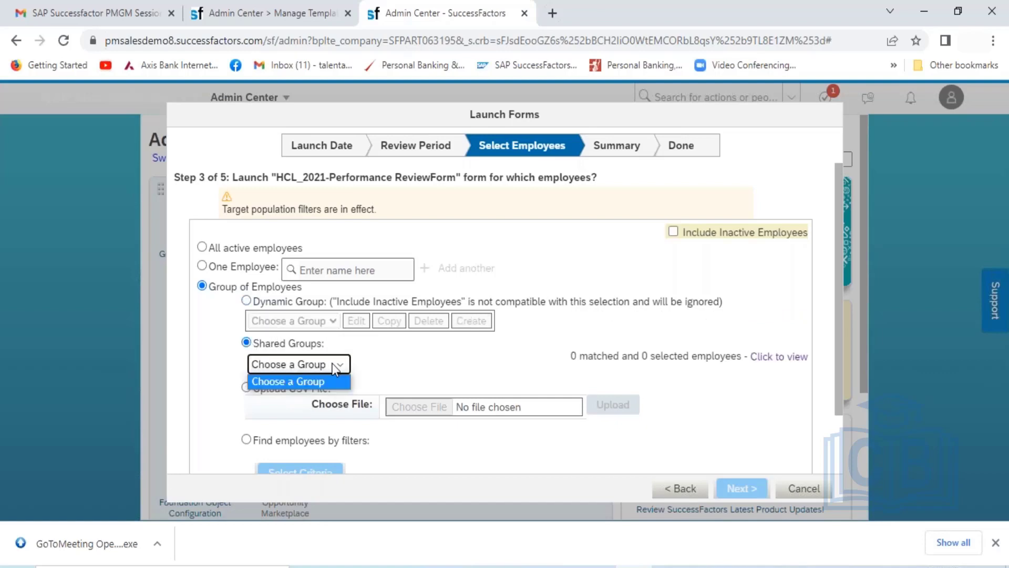
left_click(369, 373)
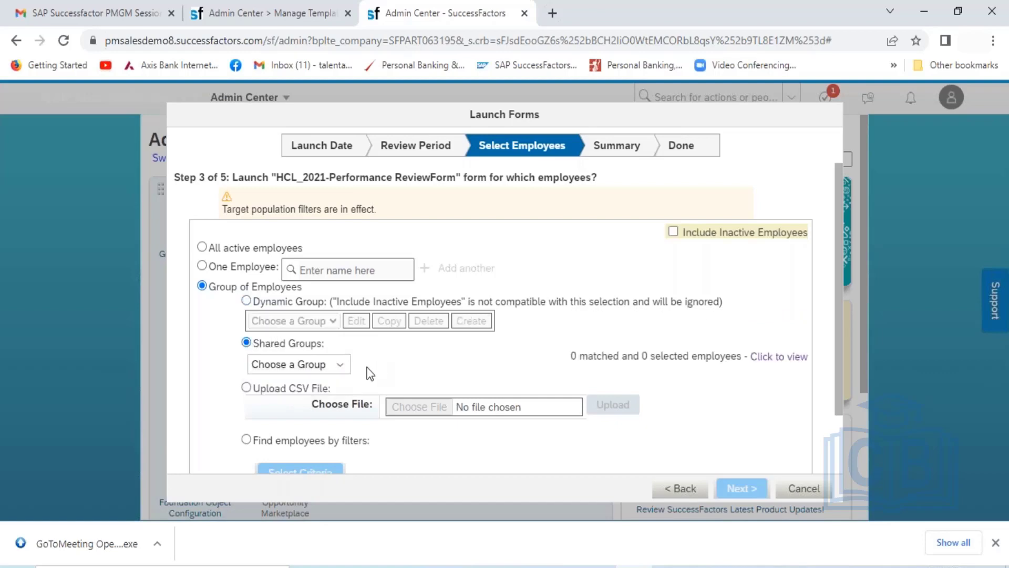
left_click(246, 387)
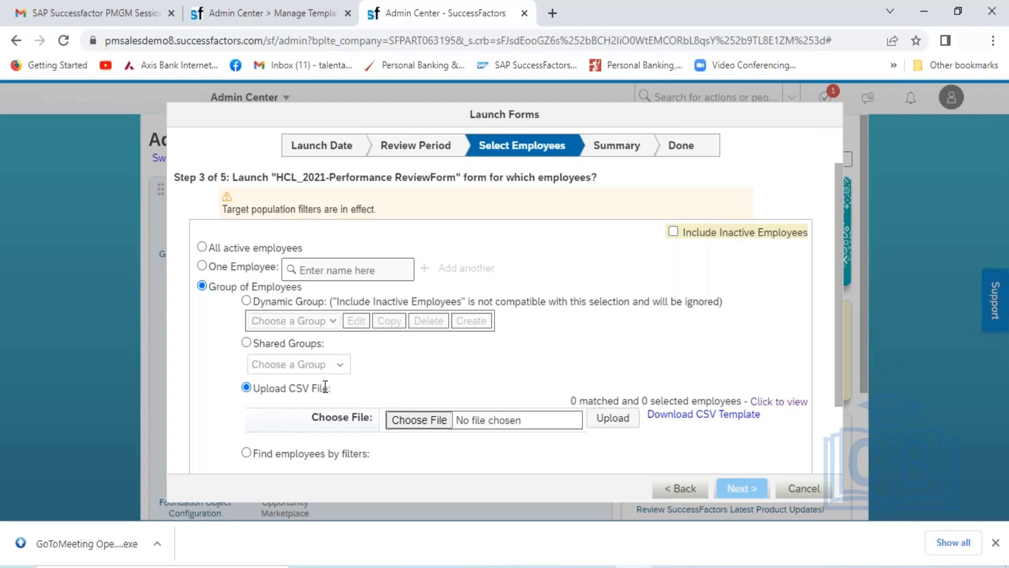
- Choose to launch for One Employee, search for and add the employee by name, and continue to the summary
left_click(204, 269)
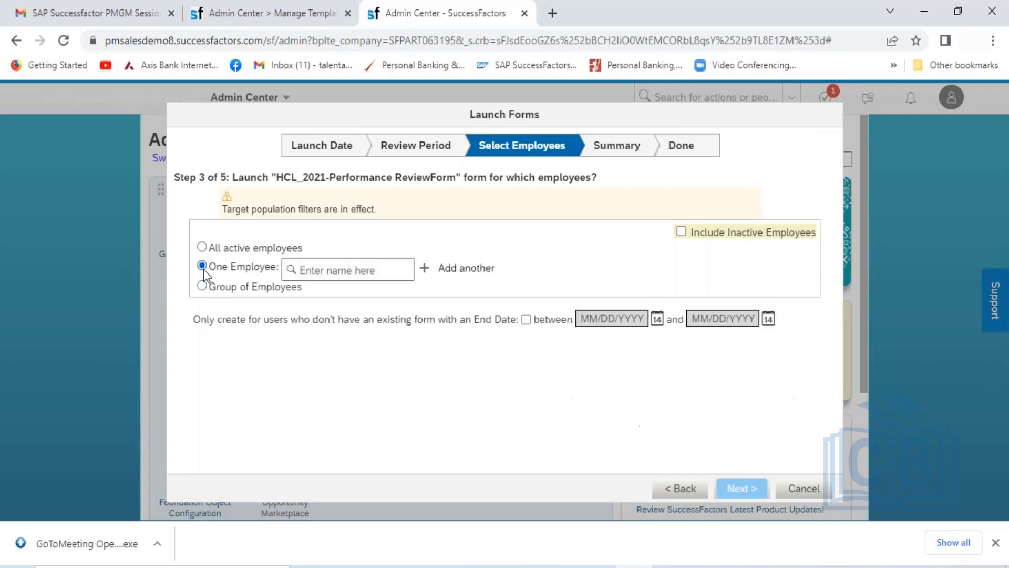
left_click(357, 274)
type("Ahmad")
type(" war")
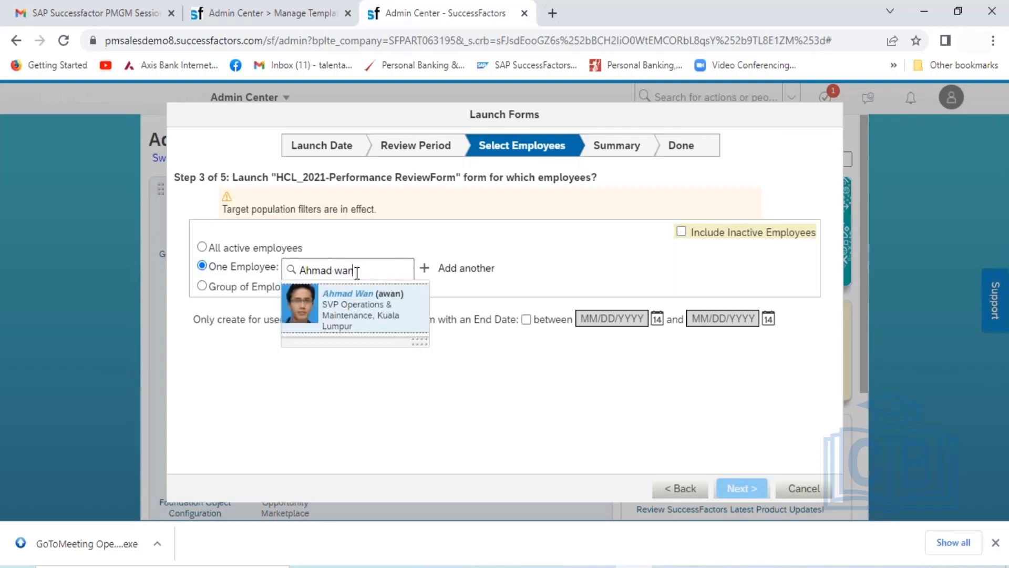
left_click(359, 310)
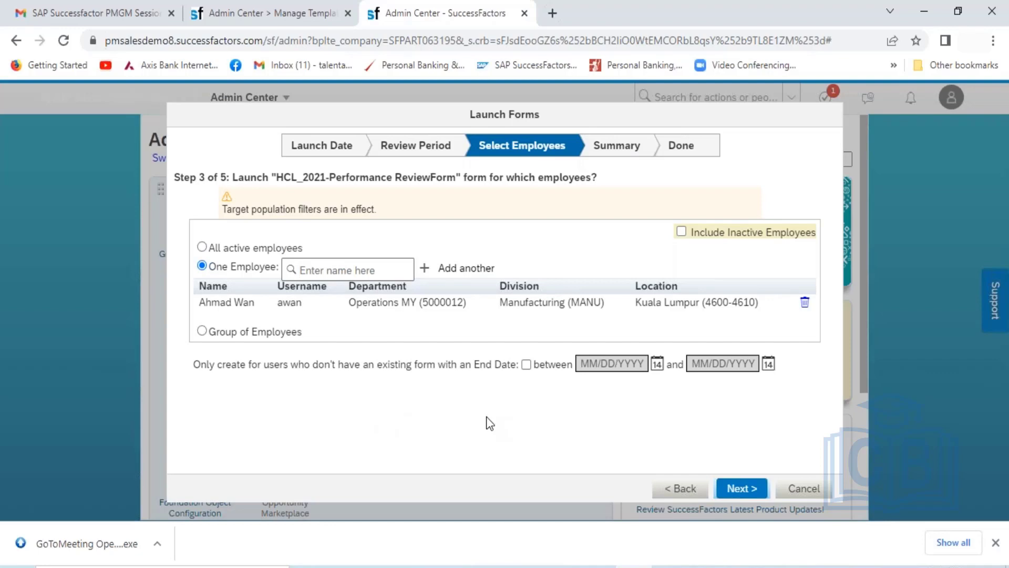
left_click(743, 488)
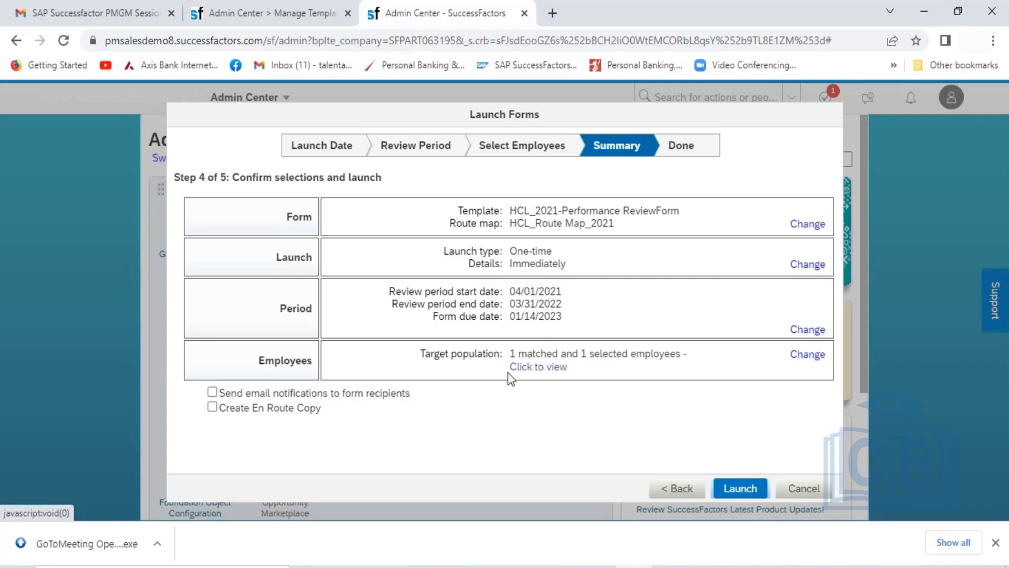
- Check the matched employees list, launch the form immediately with confirmation, and close the launch wizard
left_click(535, 366)
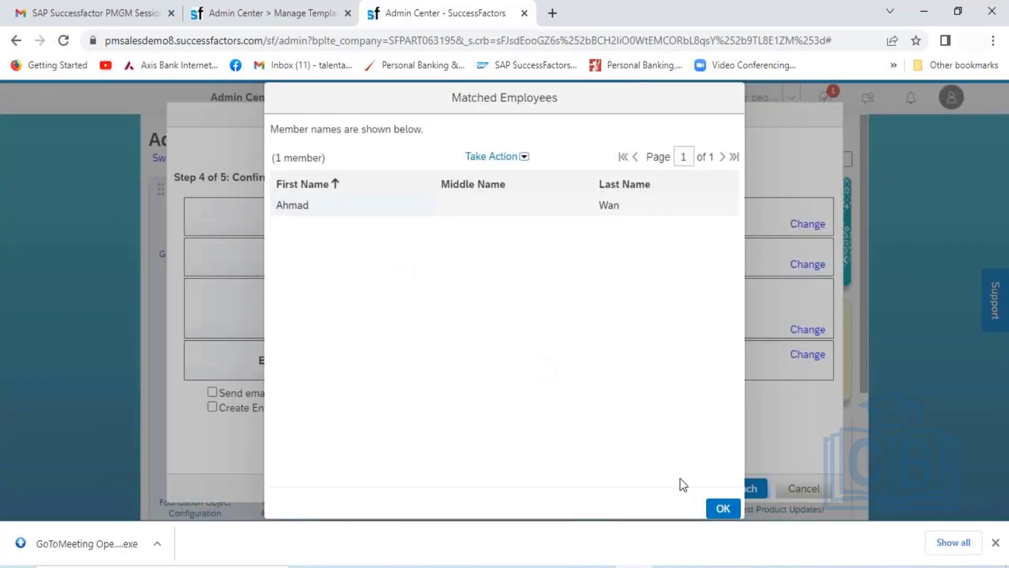
left_click(722, 509)
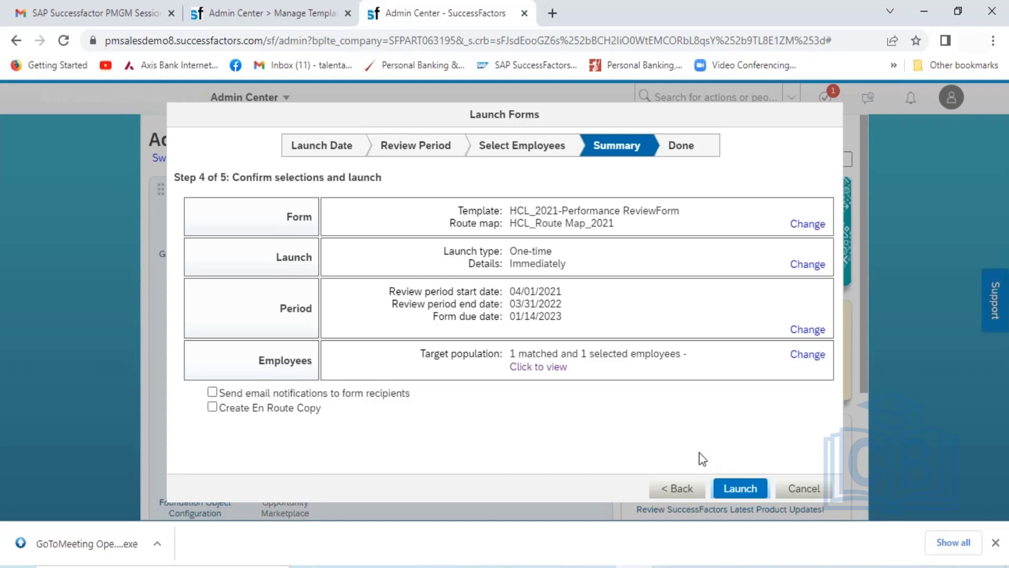
left_click(741, 491)
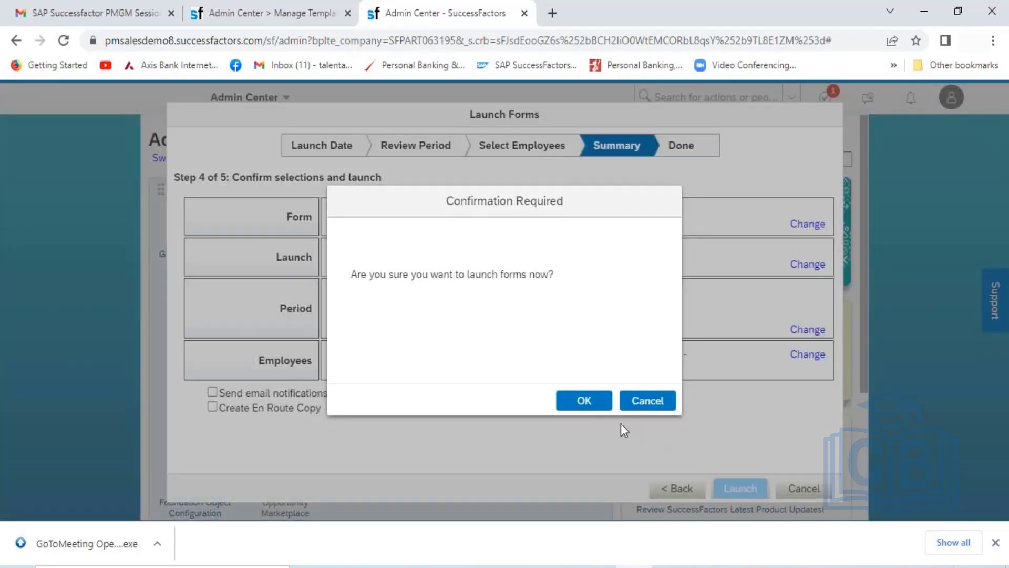
left_click(594, 403)
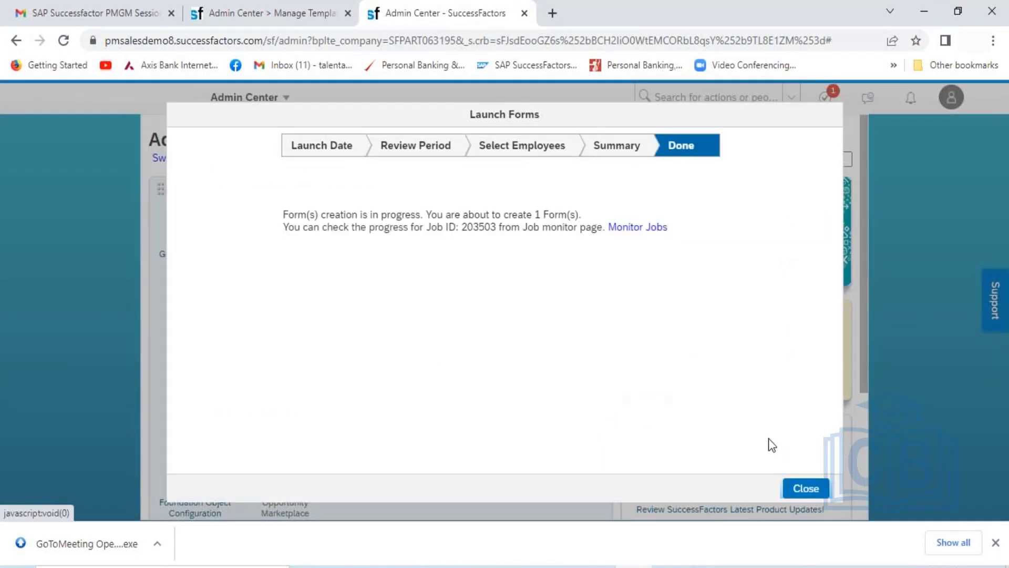
left_click(807, 489)
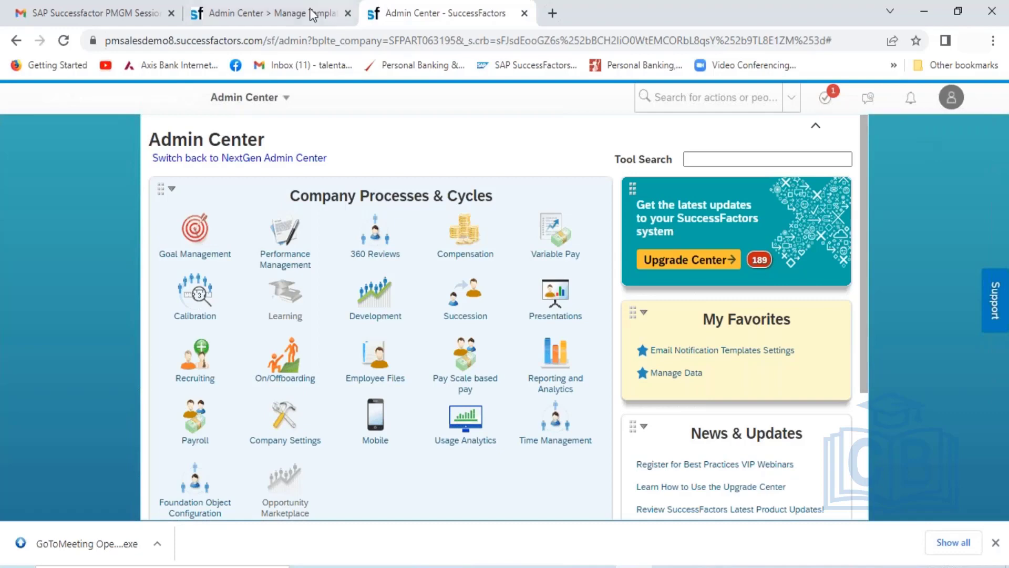
- In the Manage Templates browser tab, open the HCL_2021-Performance ReviewForm template's Goals section and expand its description
left_click(271, 13)
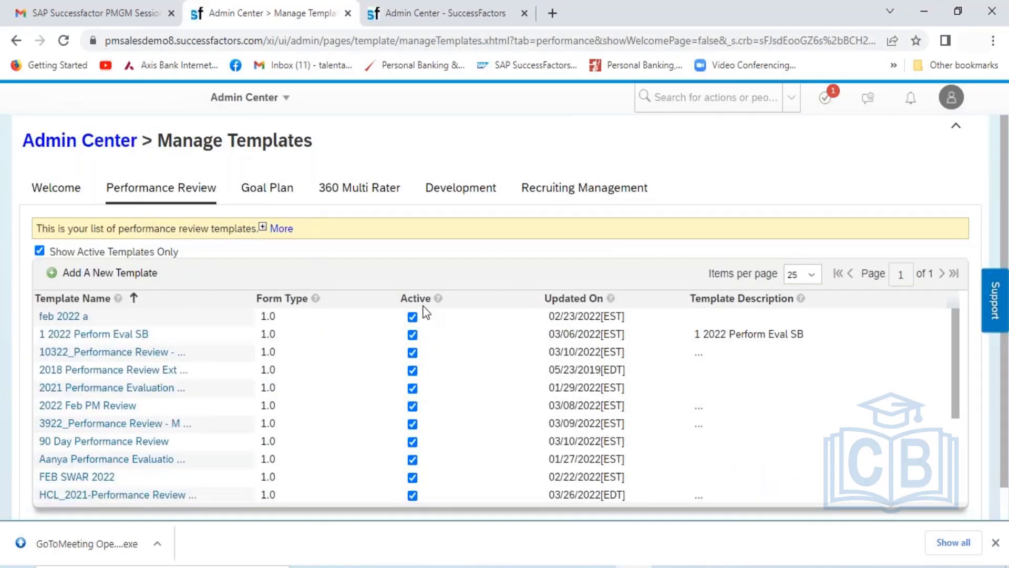
left_click(127, 497)
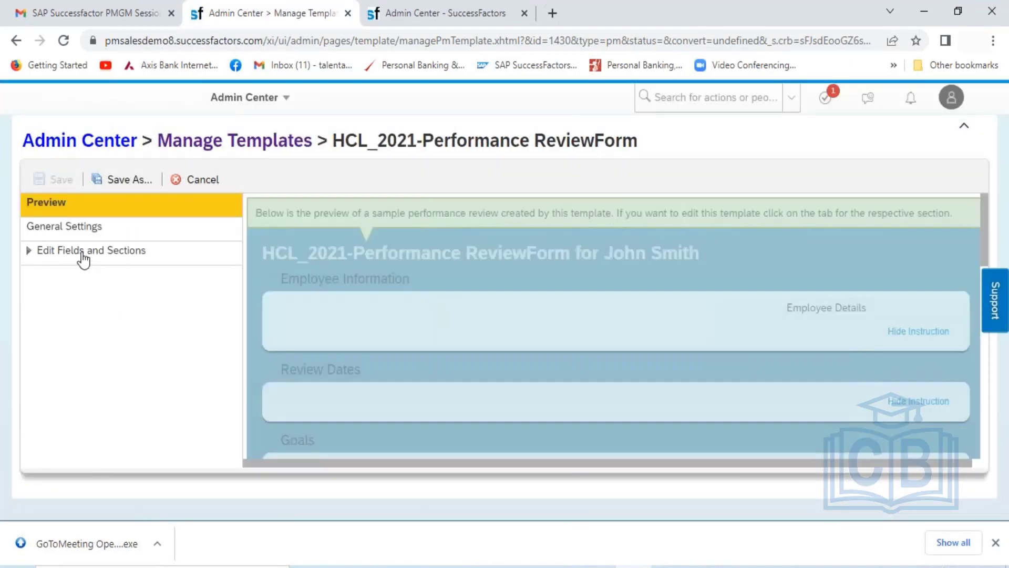
left_click(80, 253)
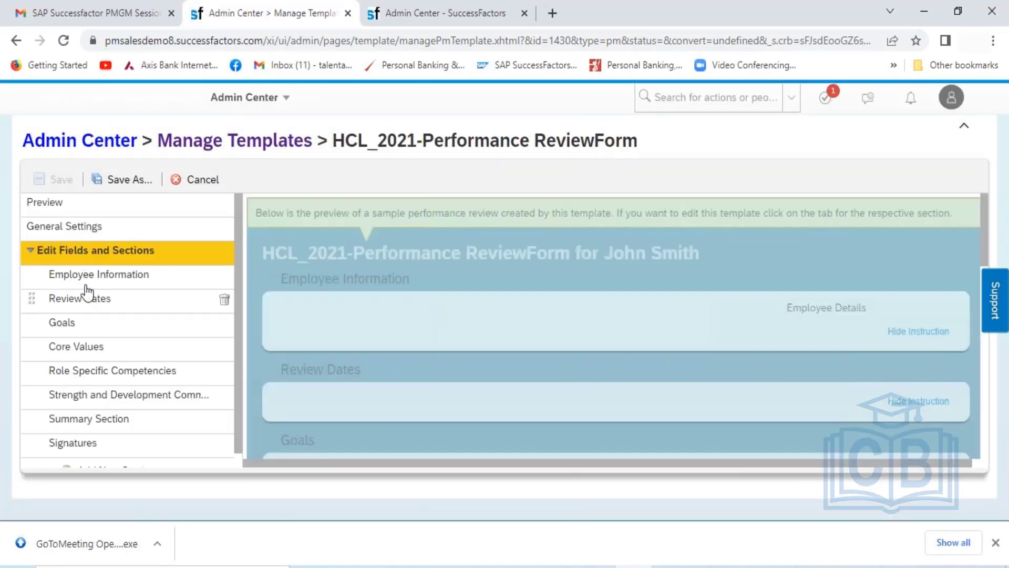
left_click(94, 326)
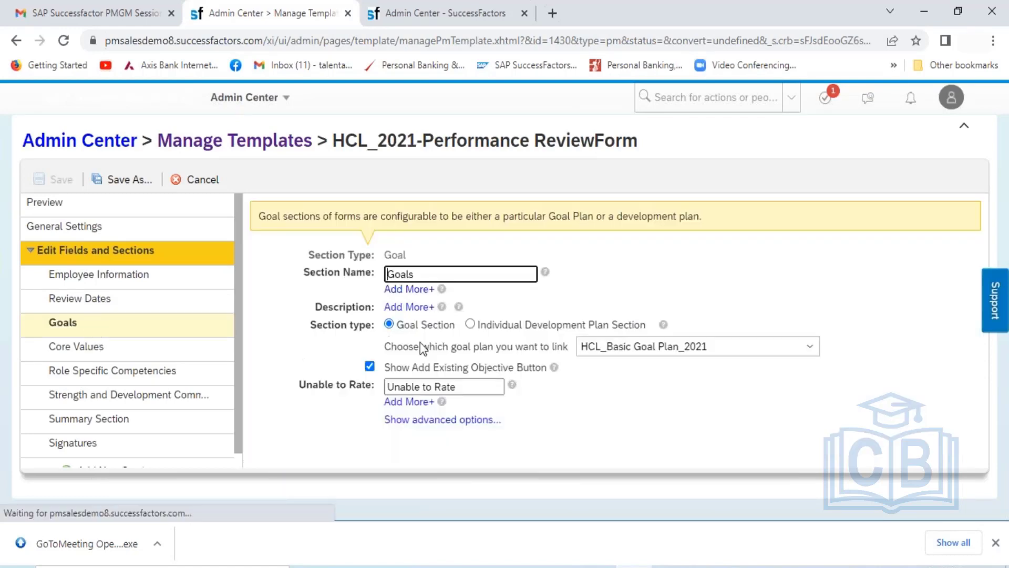
left_click(385, 309)
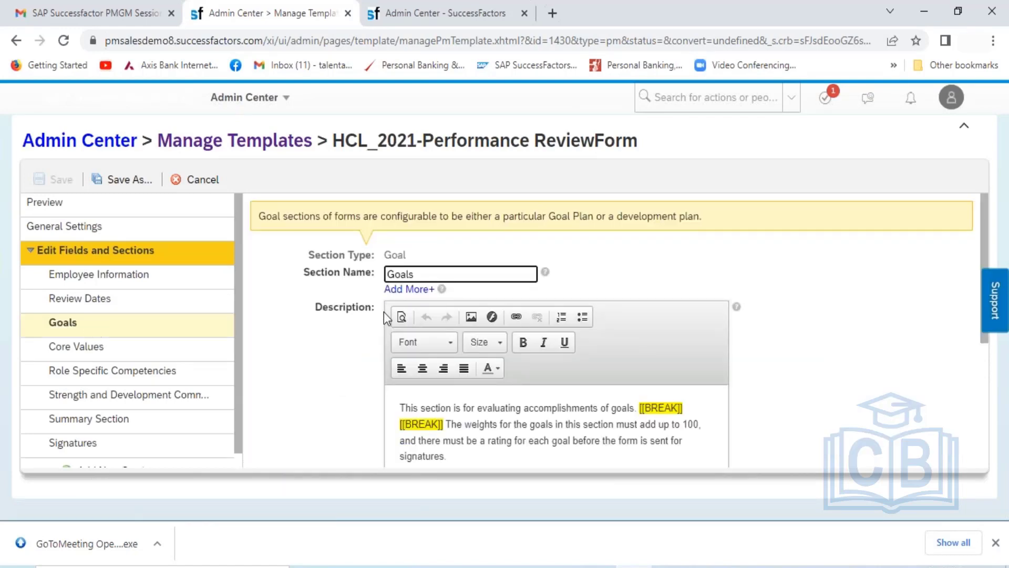